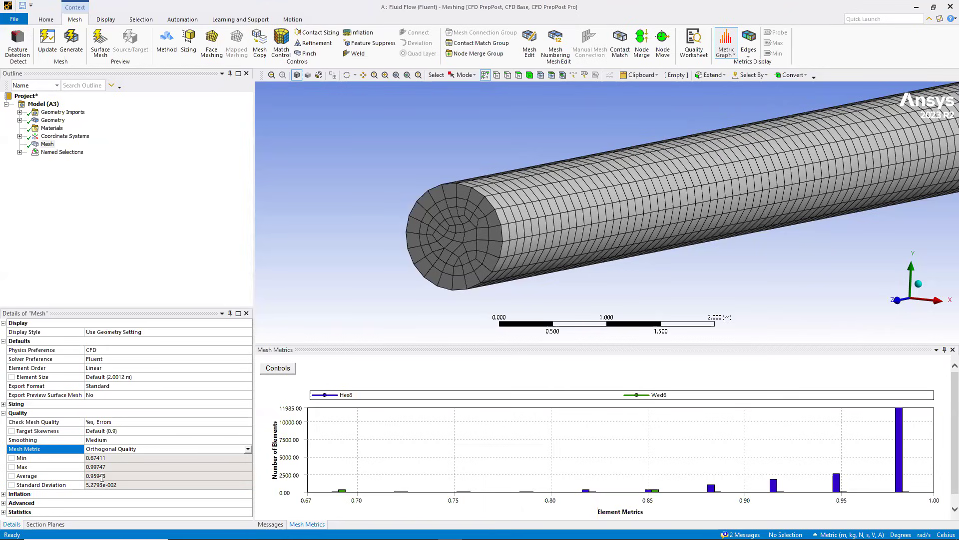
- Examine the mesh's average orthogonal quality, marking the distance from the average to the minimum on a temporary on-screen distribution sketch
left_click(102, 476)
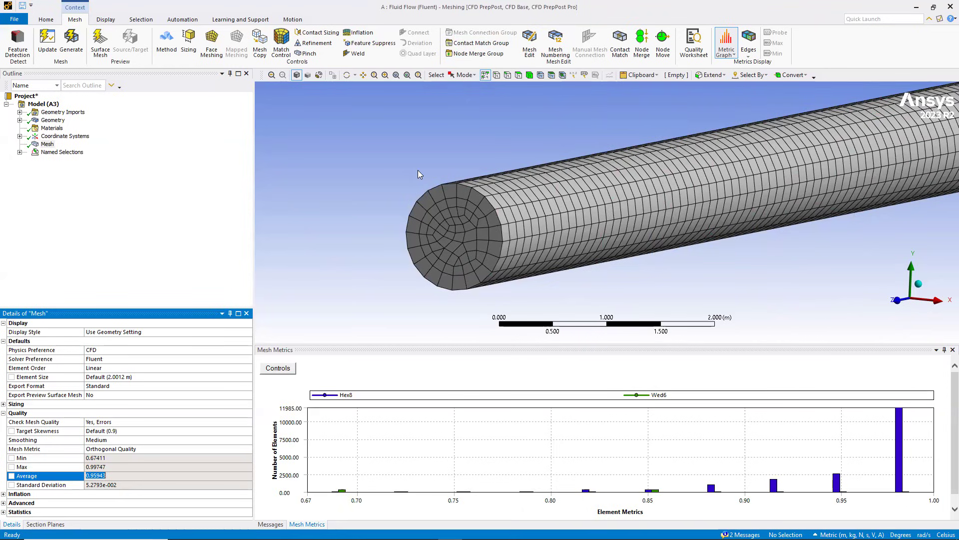
left_click(342, 231)
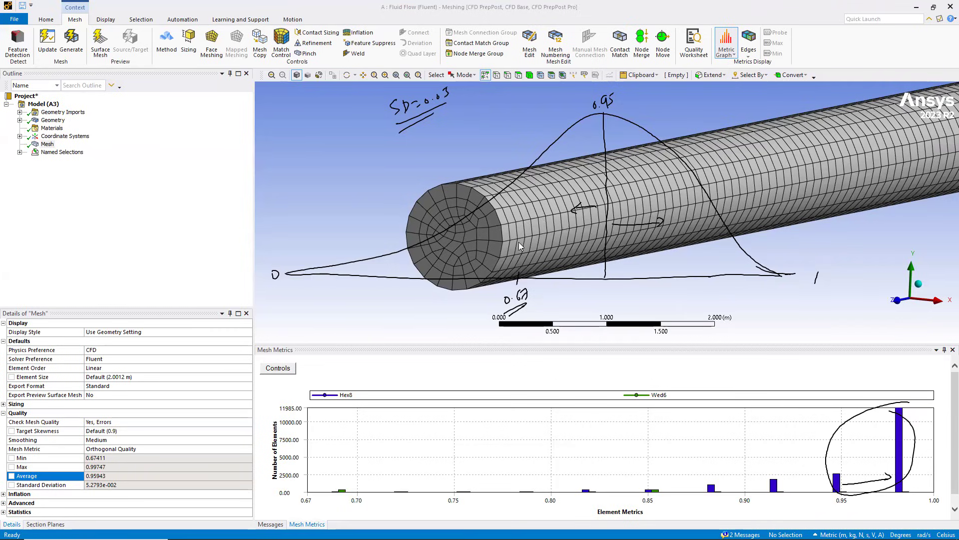
left_click_drag(566, 233, 597, 229)
mouse_move(520, 229)
left_mouse_down()
mouse_move(528, 285)
mouse_move(502, 231)
left_mouse_up()
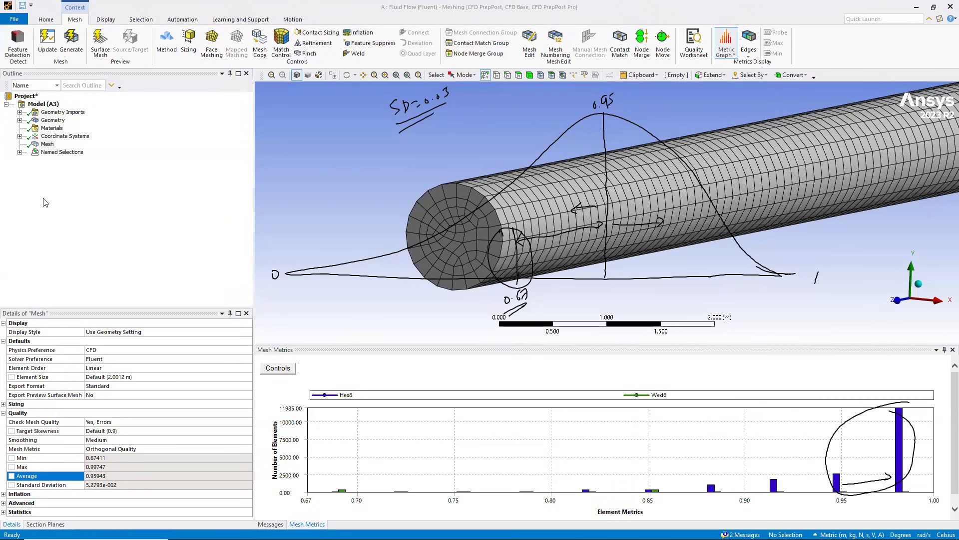
key("Escape")
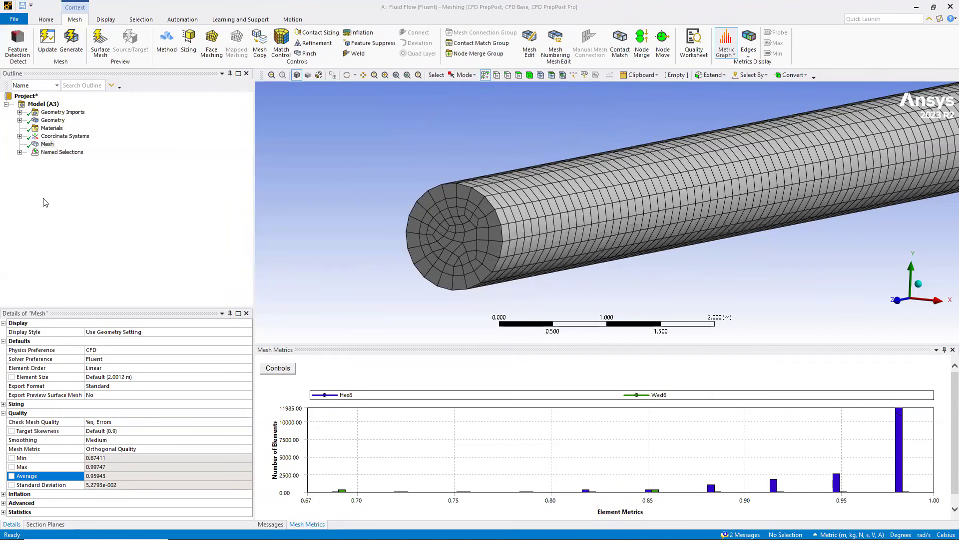
key("ctrl+2")
mouse_move(46, 380)
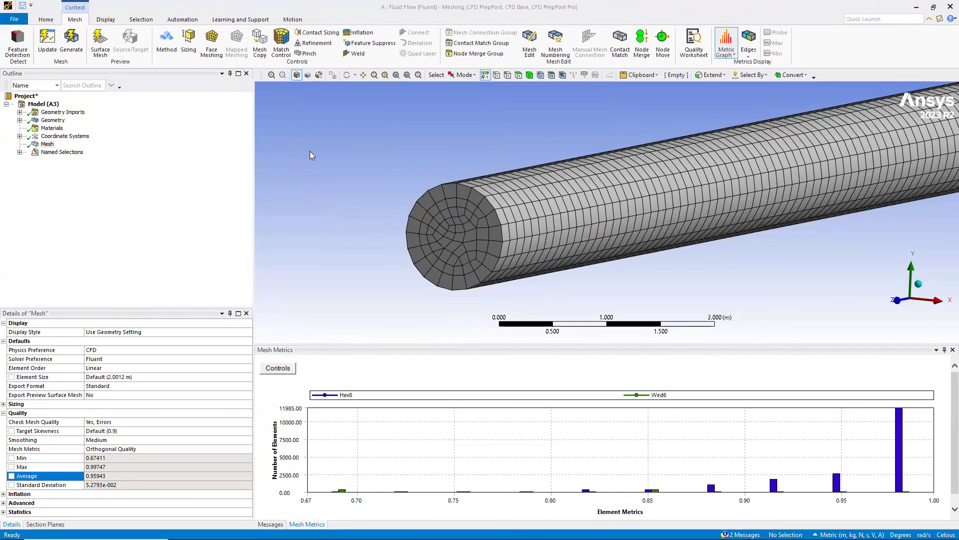
middle_click_drag(310, 151, 310, 151)
- Set the mesh metric to Skewness
left_click(244, 449)
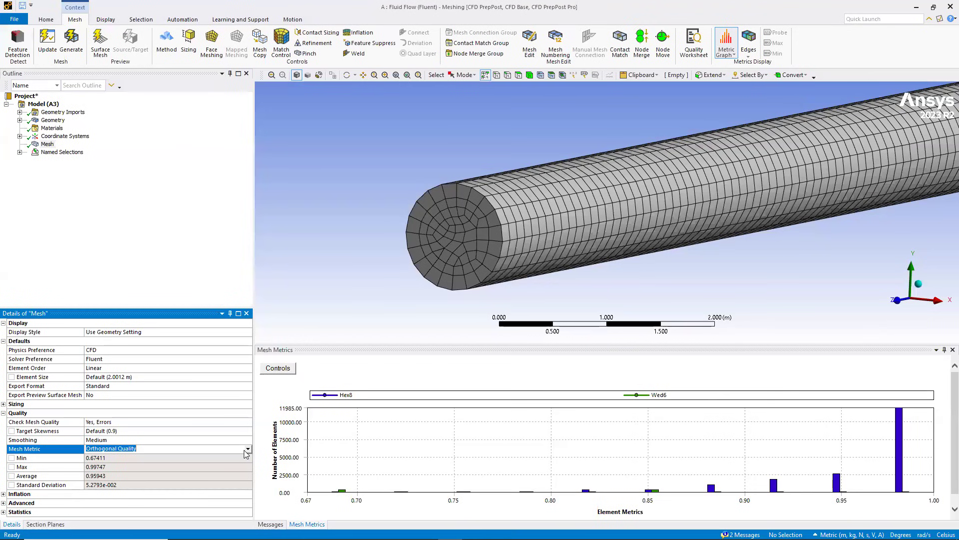
left_click(245, 451)
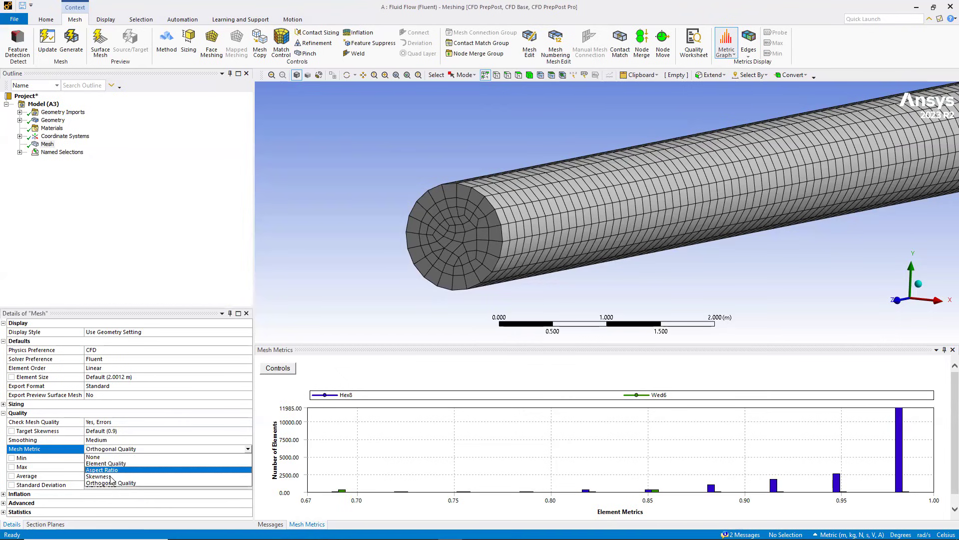
left_click(107, 476)
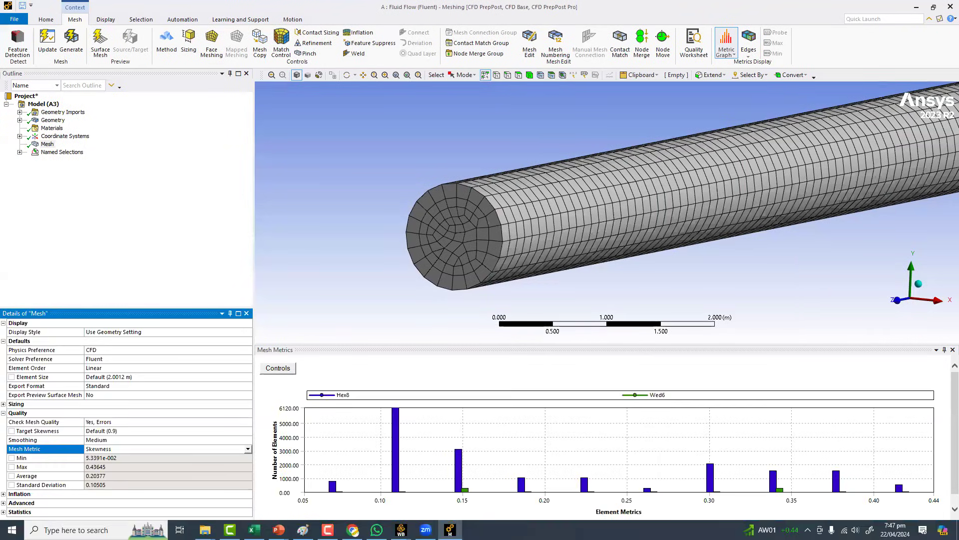
- Open Calculator, compute 0.67 - 1 to relate orthogonal quality to skewness, and close it
left_click(71, 531)
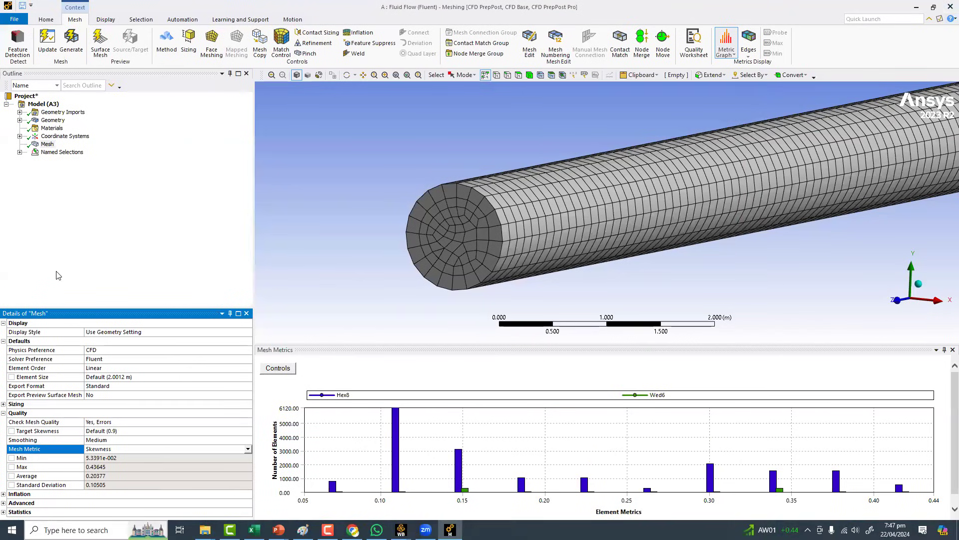
type("ca")
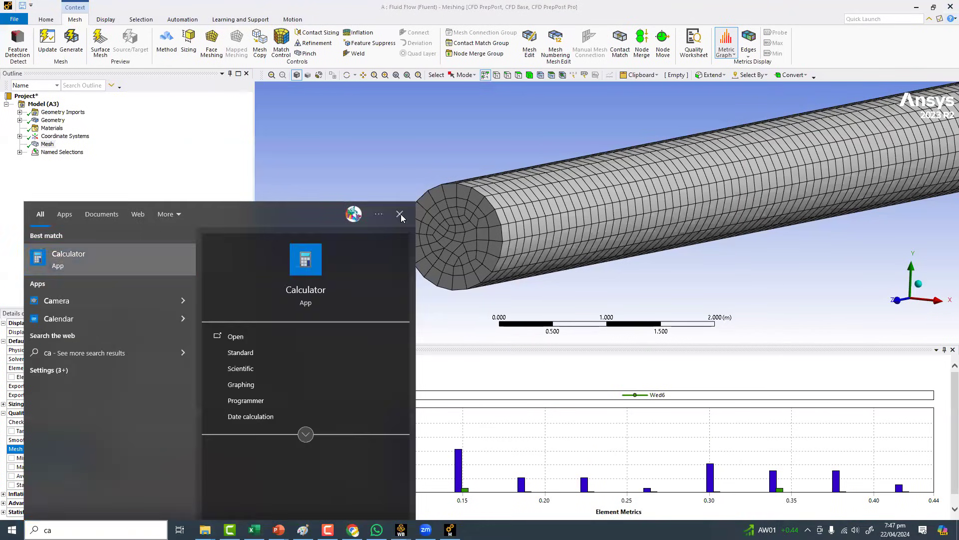
key("Return")
type(".")
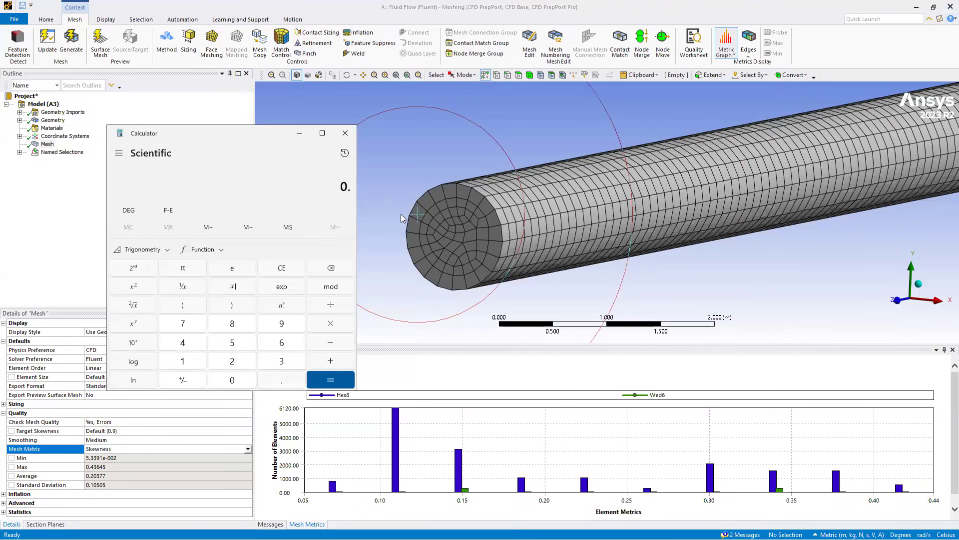
type("67 - 1")
key("Return")
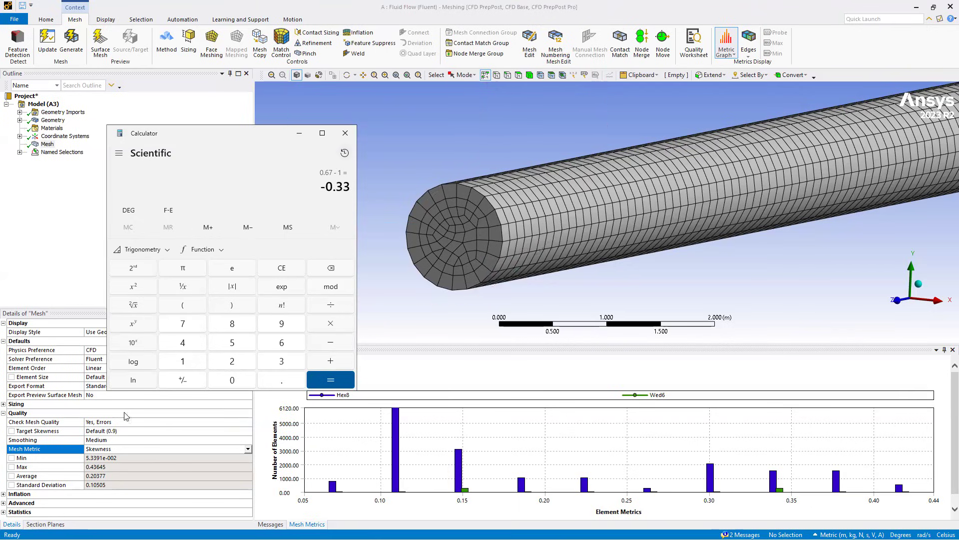
left_click(346, 133)
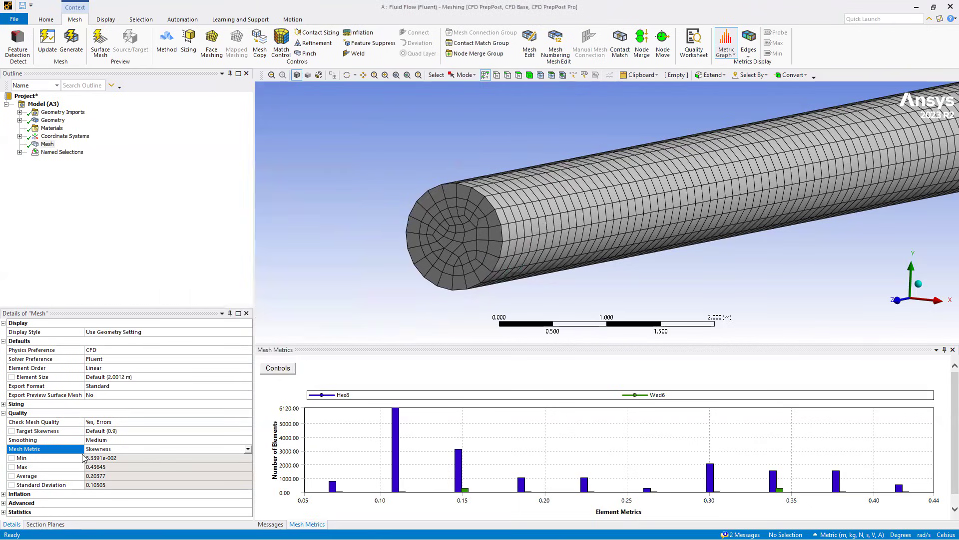
- Expand the mesh statistics and examine the node count
left_click(4, 512)
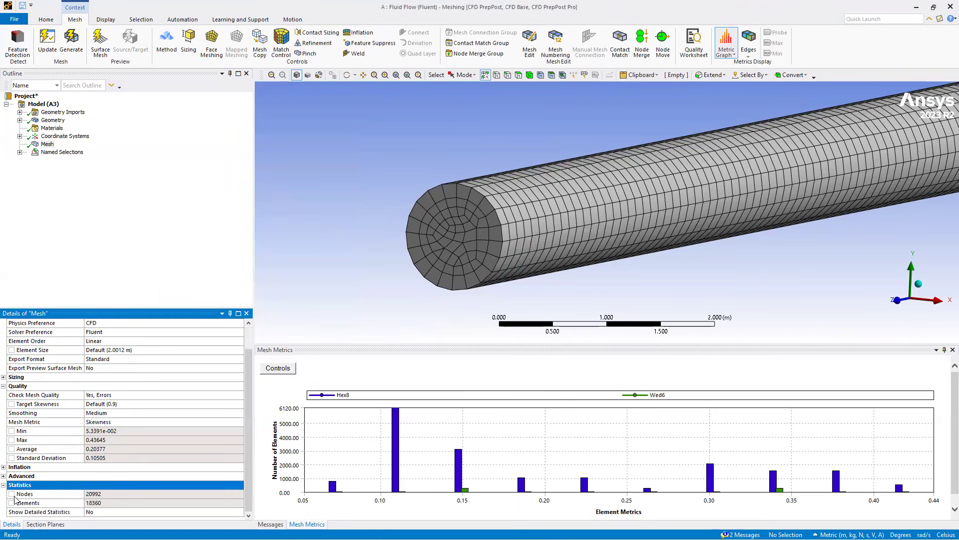
left_click(102, 495)
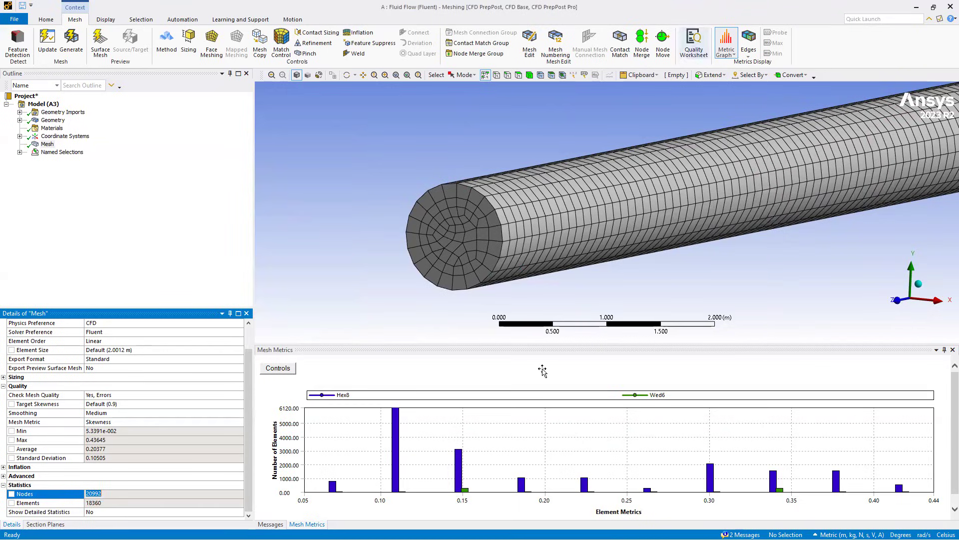
- Switch to the Laminar Pipe Flow presentation in PowerPoint and delete the ink annotations from the "Meshing in WorkBench (ANSYS Meshing)" slide
key("alt+Tab")
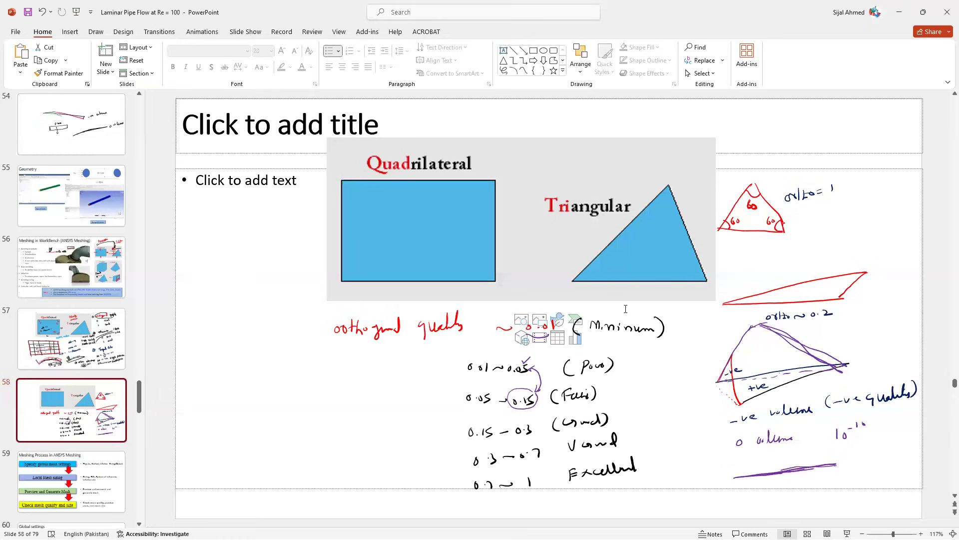
key("Page_Up")
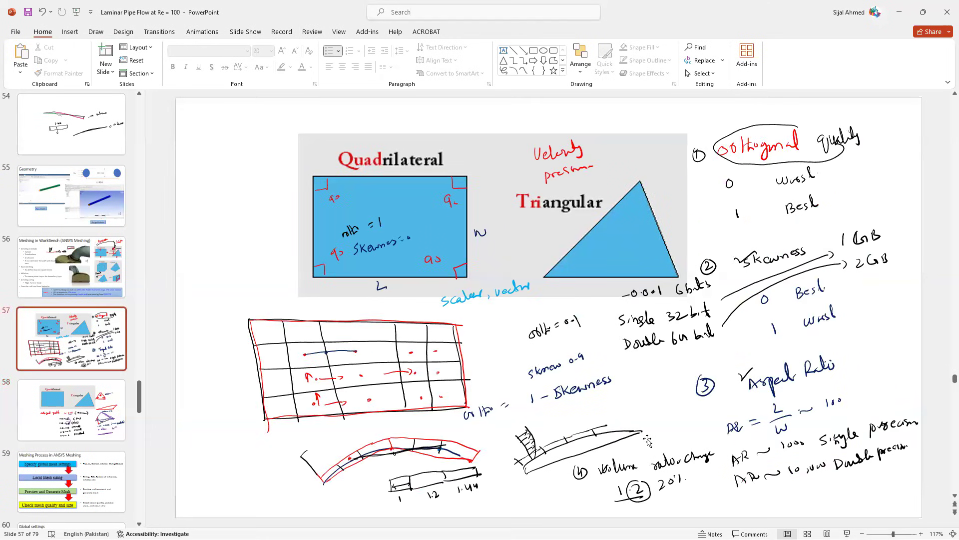
key("Page_Up")
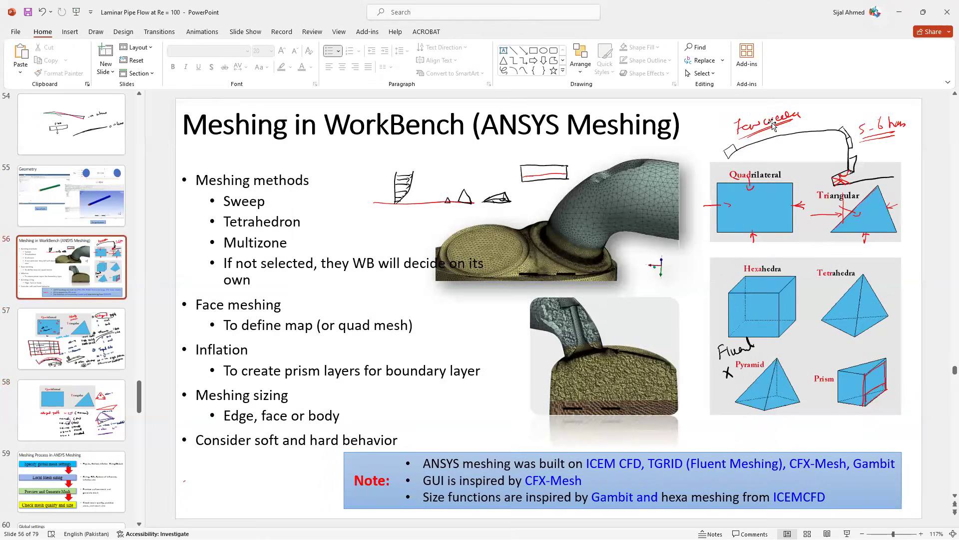
left_click(773, 125)
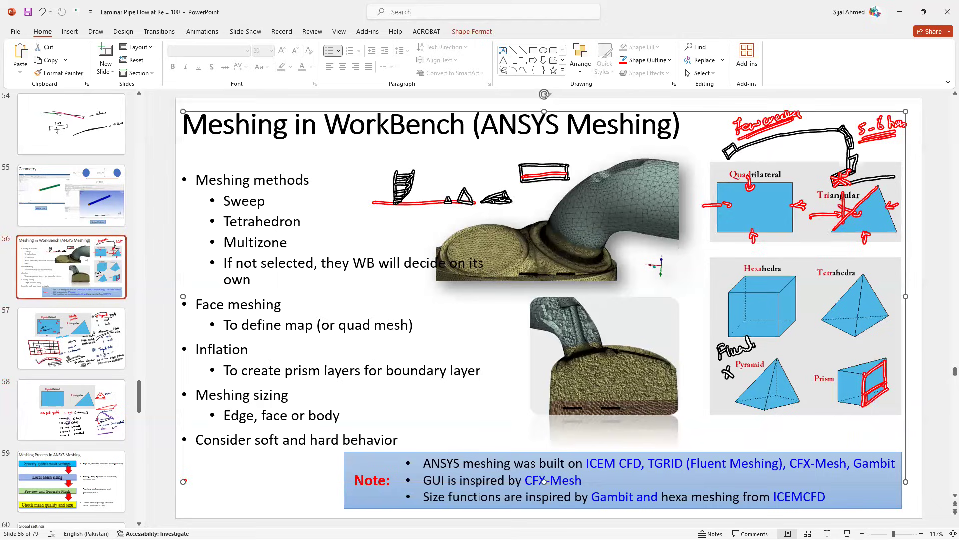
key("Delete")
- Present the "Meshing in WorkBench (ANSYS Meshing)" slide full screen, then end the show and discard the new ink annotations
key("shift+F5")
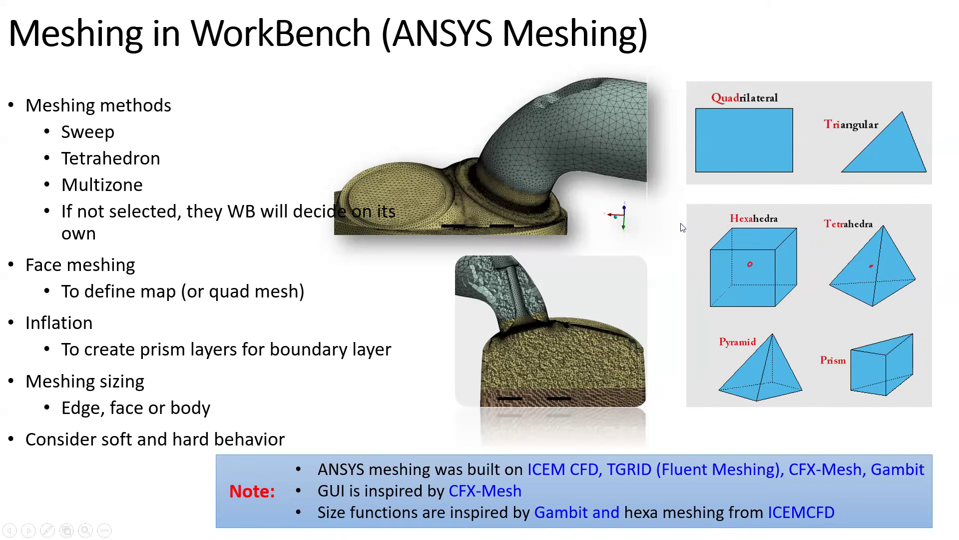
key("Escape")
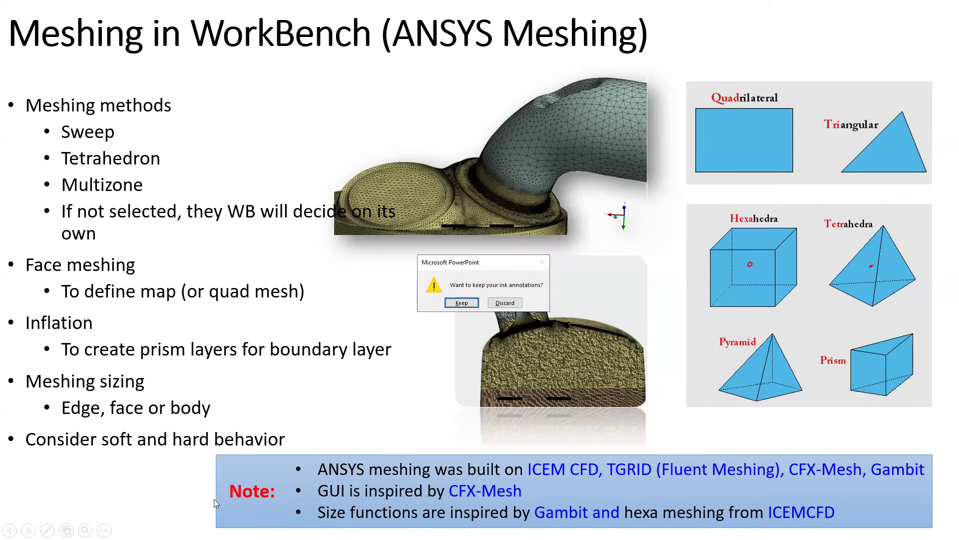
key("Return")
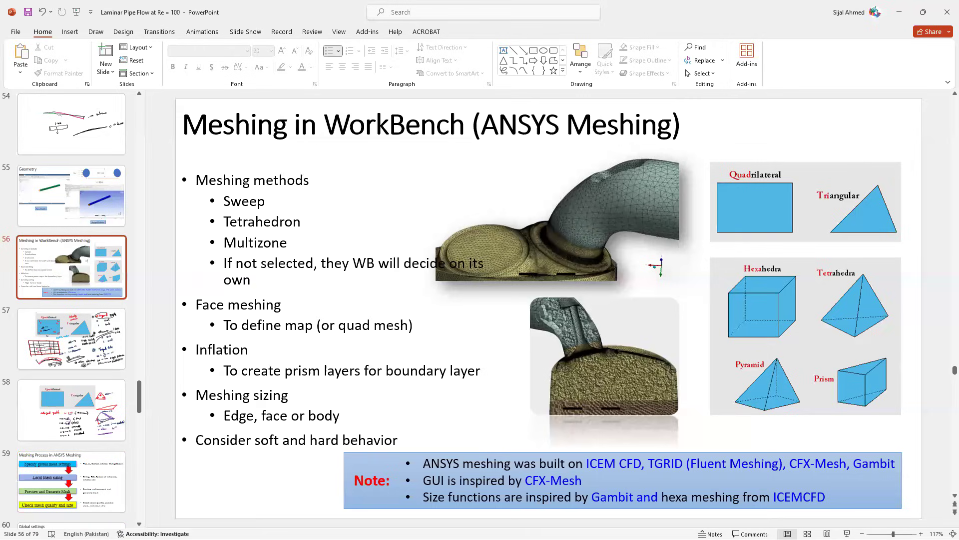
- Return to Ansys Meshing and examine the node and element counts alongside the pipe mesh
key("super+d")
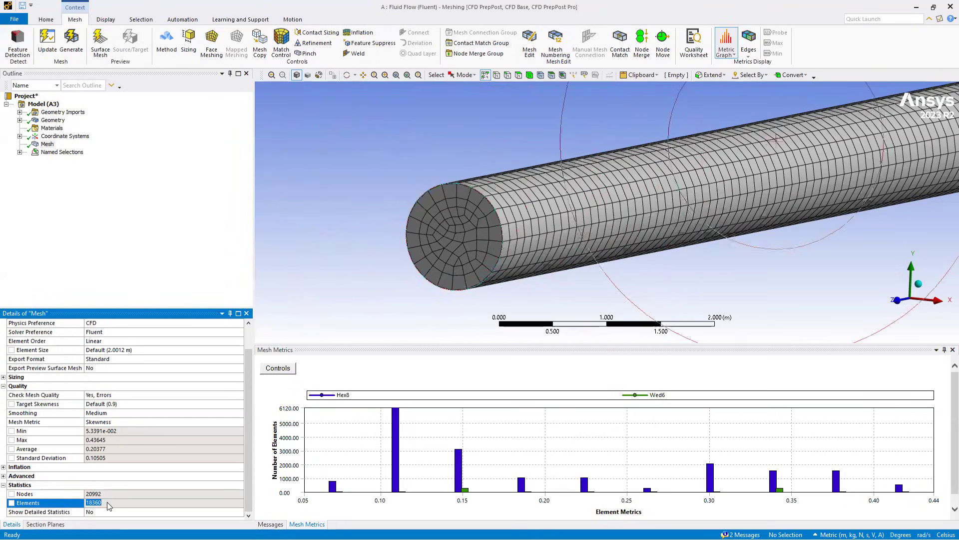
left_click(68, 494)
left_click(111, 503)
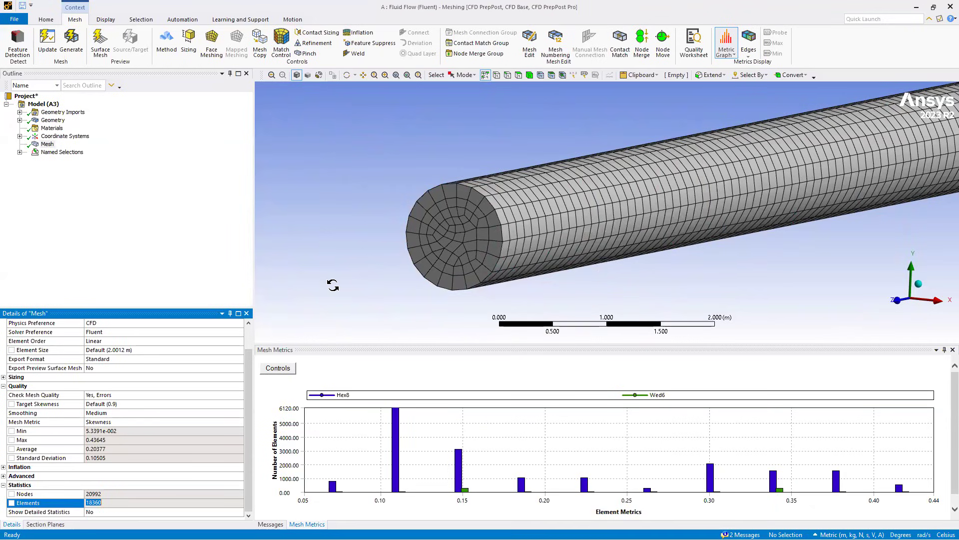
middle_click_drag(334, 287, 359, 268)
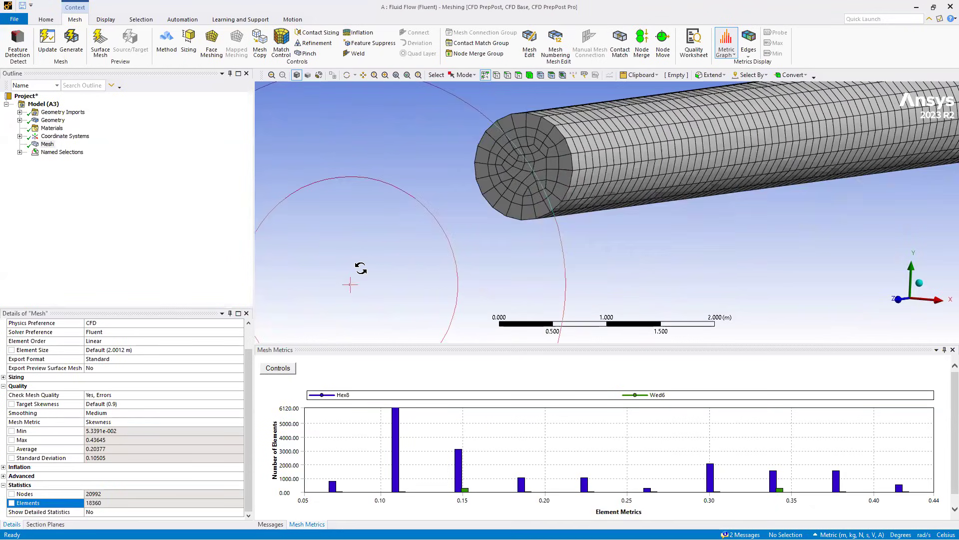
middle_click_drag(660, 395, 661, 396)
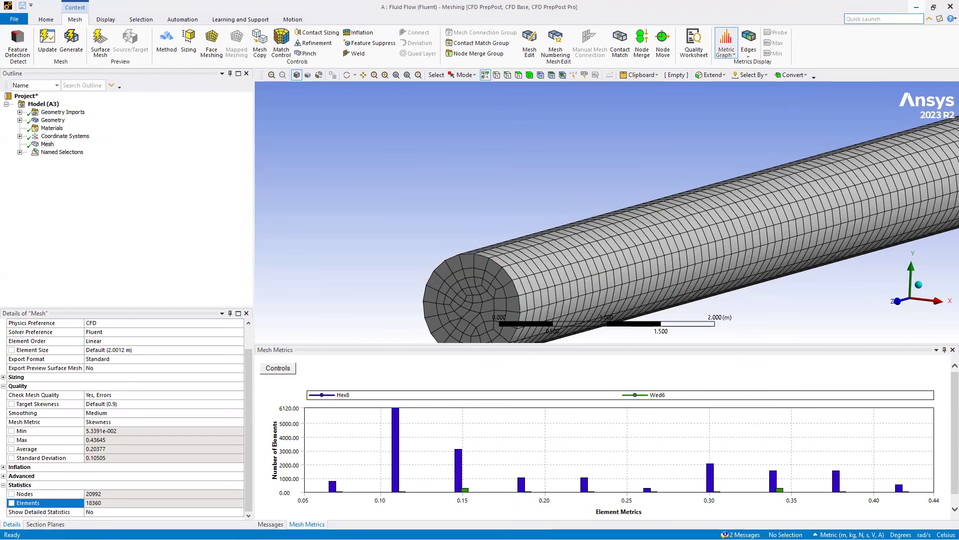
- Minimize Ansys Meshing and bring up the Laminar Pipe Flow presentation in PowerPoint
left_click(917, 7)
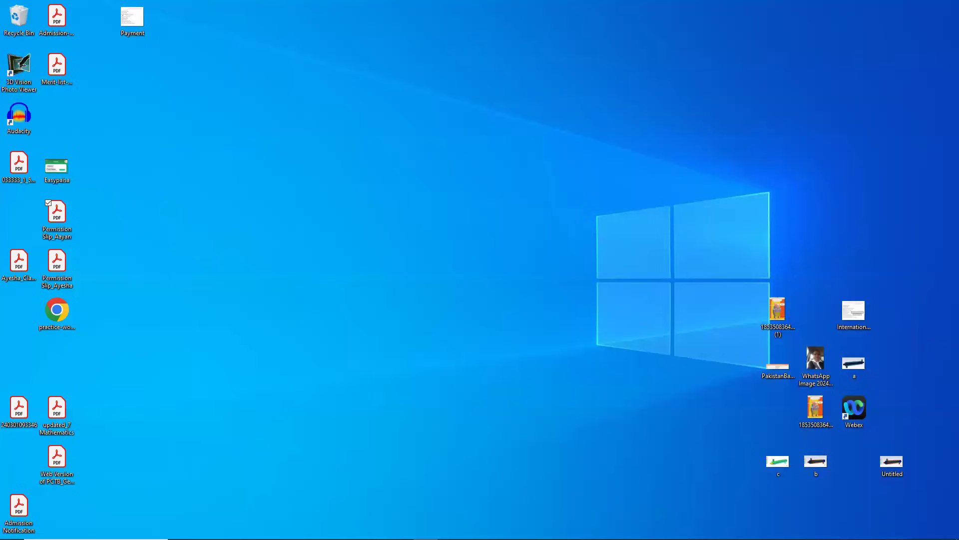
mouse_move(278, 527)
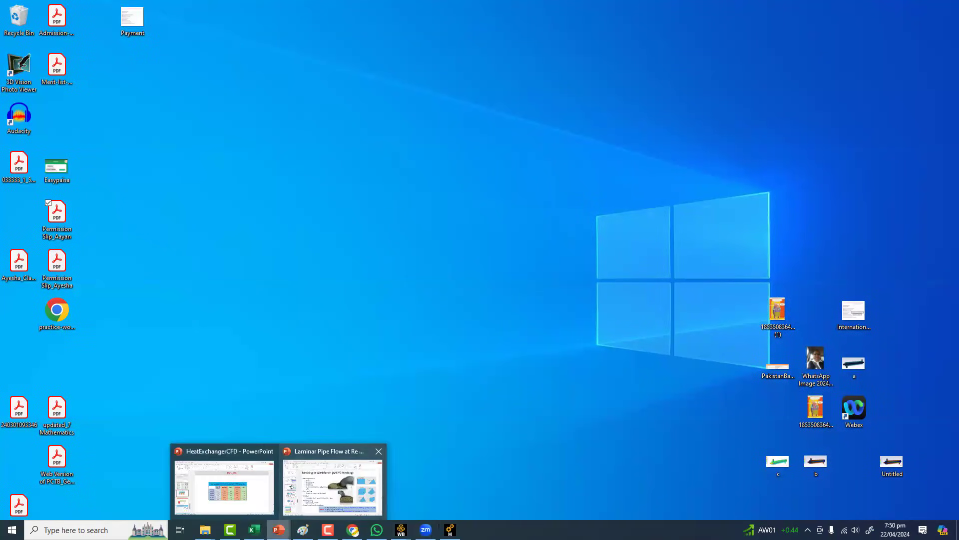
left_click(332, 487)
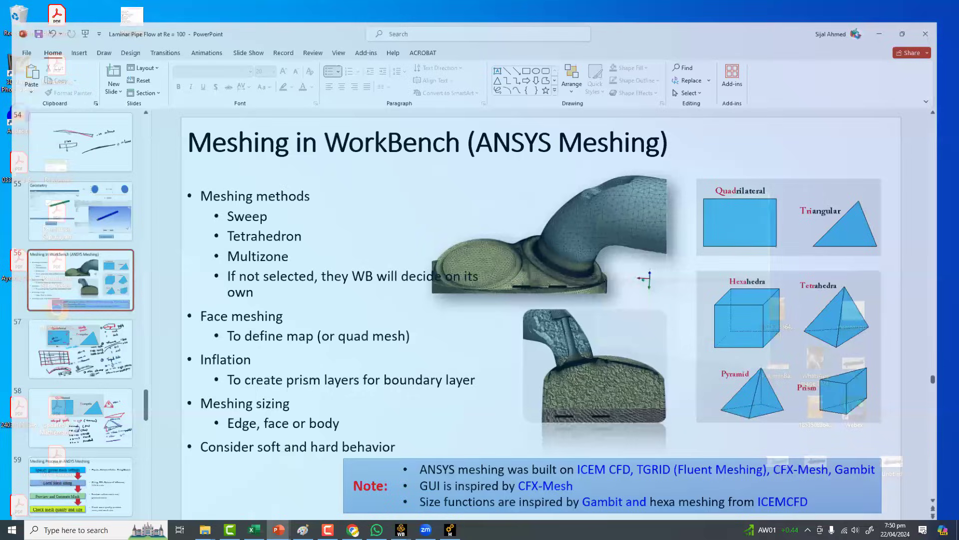
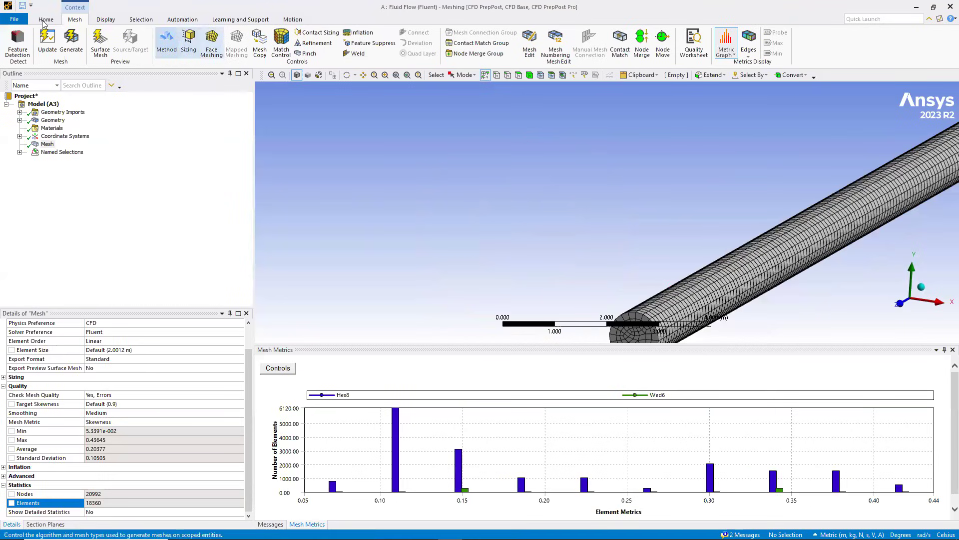
- Reduce the height of the mesh metrics graph in Ansys Meshing to enlarge the graphics area around the pipe mesh
left_click(46, 19)
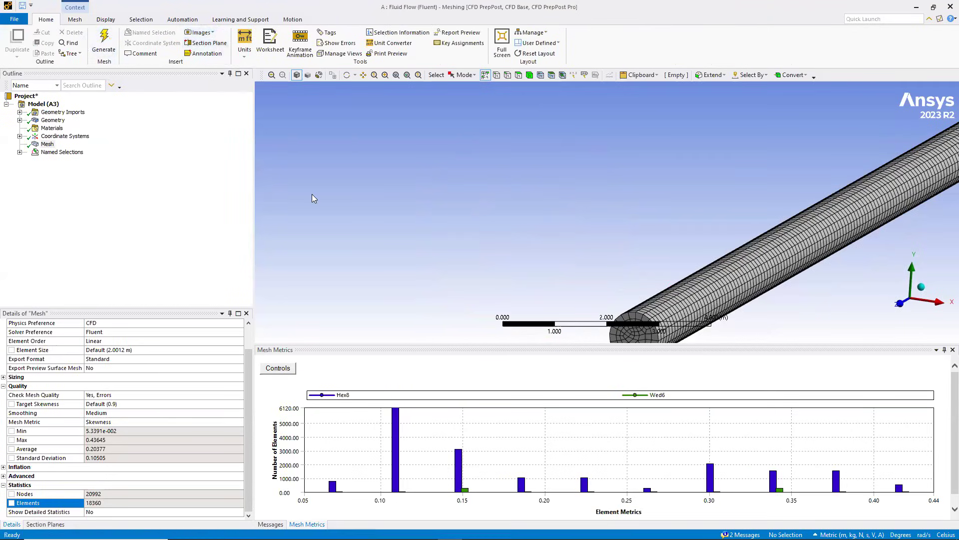
middle_click_drag(573, 234, 433, 340)
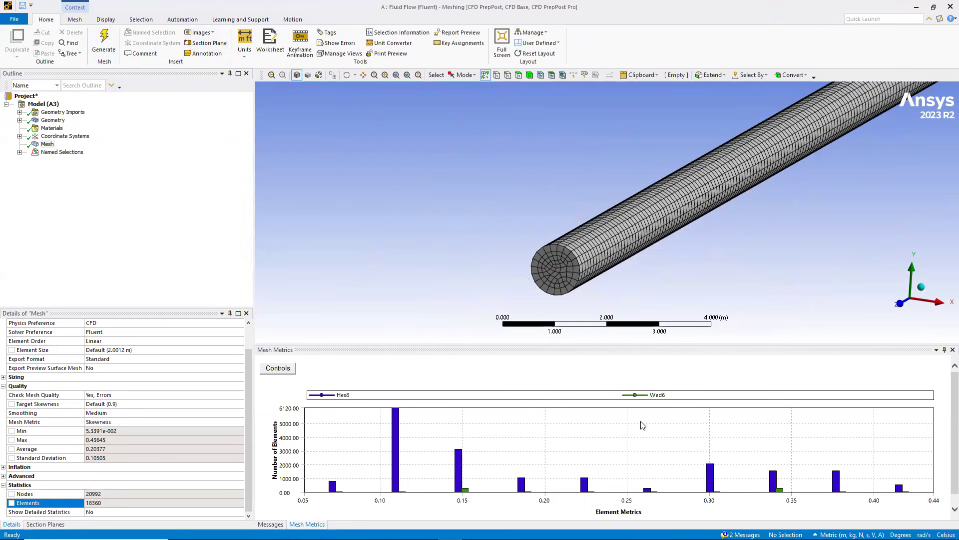
left_click_drag(660, 344, 660, 371)
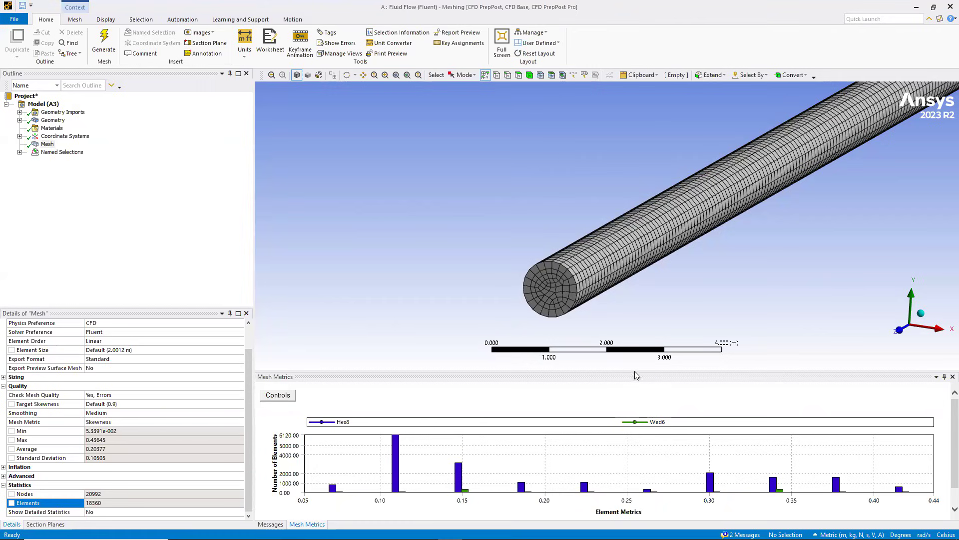
middle_click(690, 279)
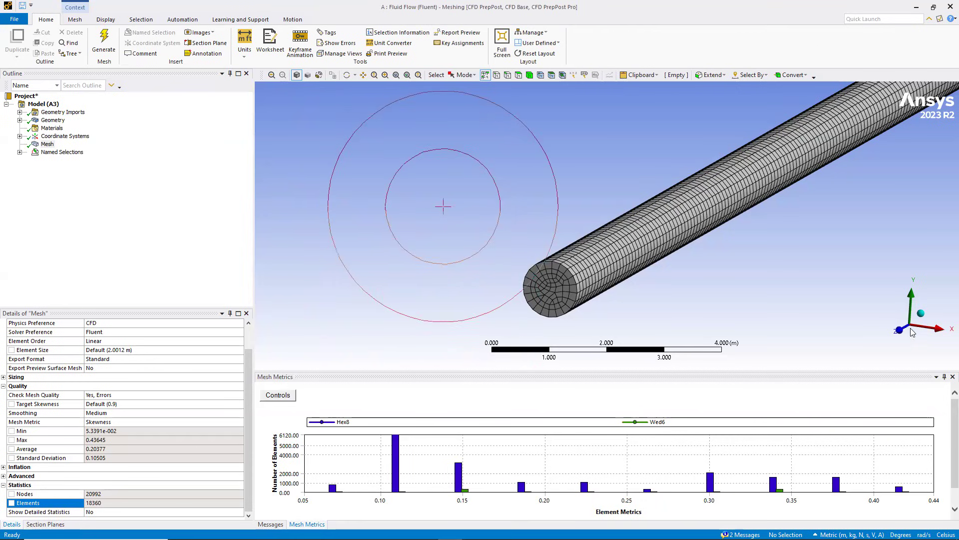
scroll(899, 334, "up", 1)
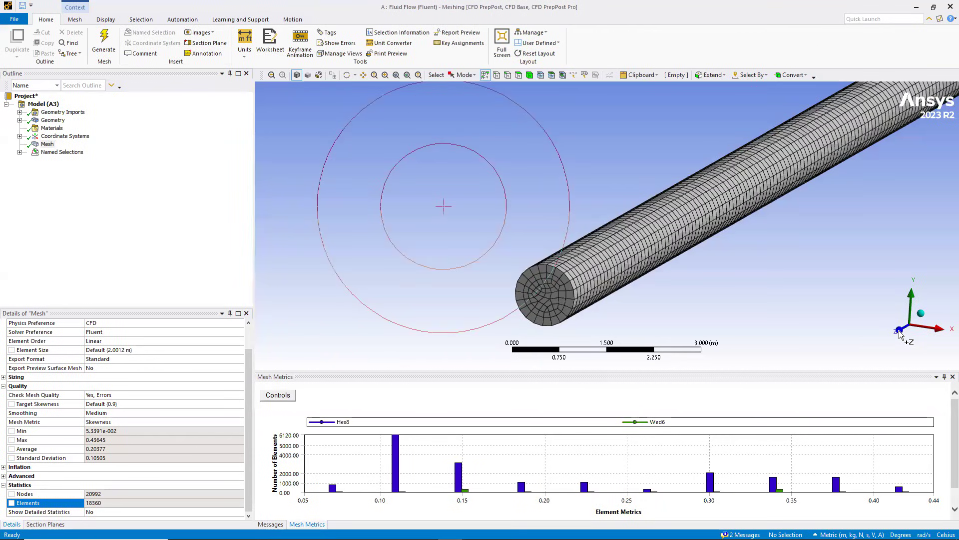
- View the pipe's circular end face along the Z axis and examine the arrangement of its cross-section mesh cells
middle_click_drag(899, 334, 857, 320, "ctrl")
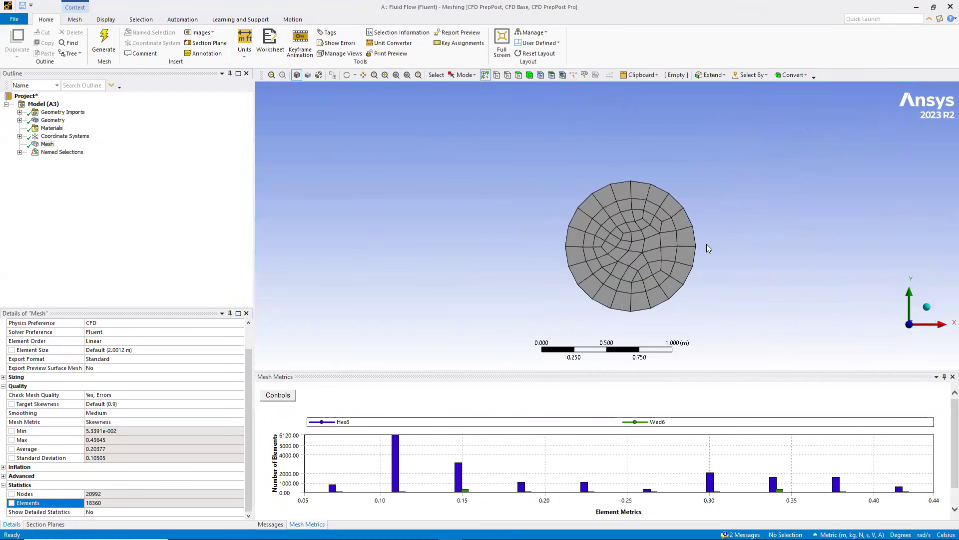
scroll(707, 240, "up", 1)
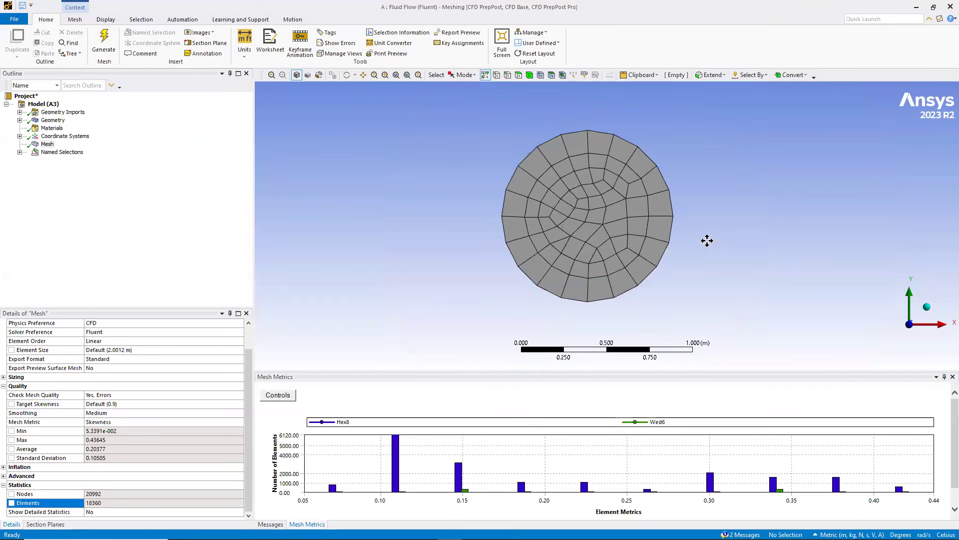
scroll(707, 241, "up", 1)
scroll(707, 241, "up", 1)
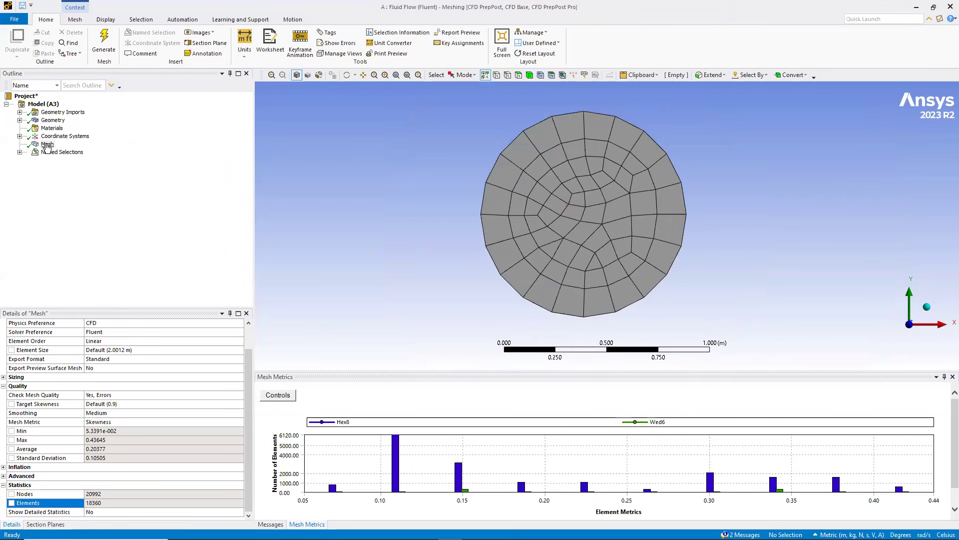
left_click(103, 42)
middle_click_drag(443, 164, 595, 199)
scroll(597, 207, "down", 5)
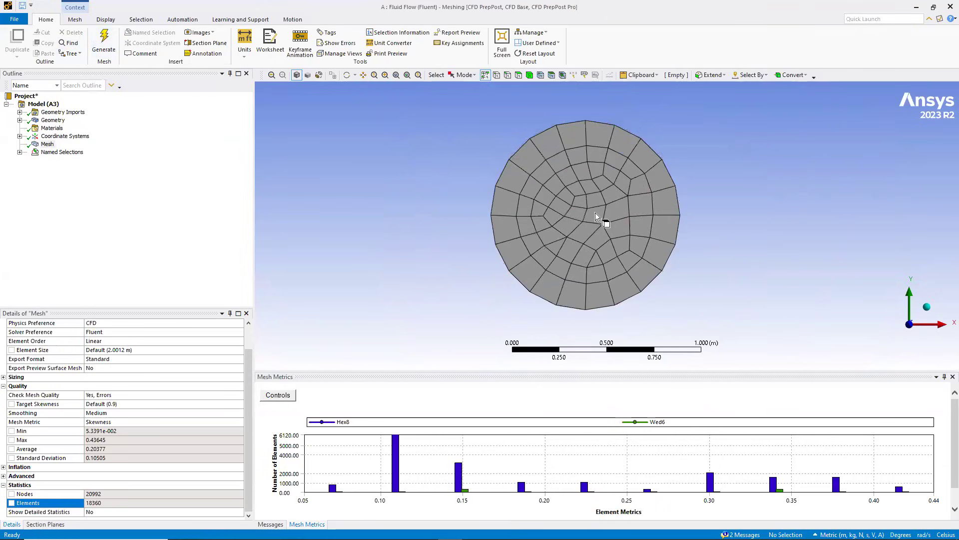
scroll(617, 195, "up", 5)
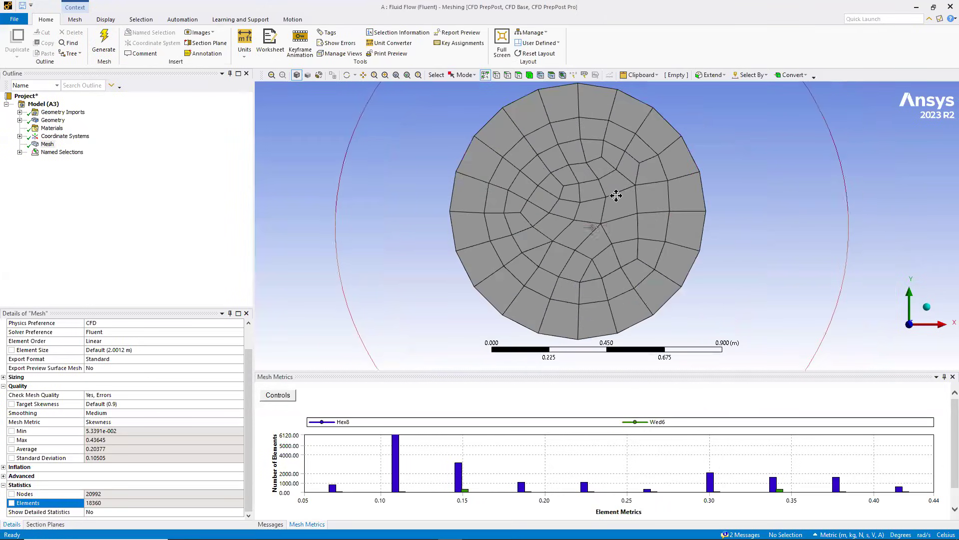
scroll(616, 196, "down", 2)
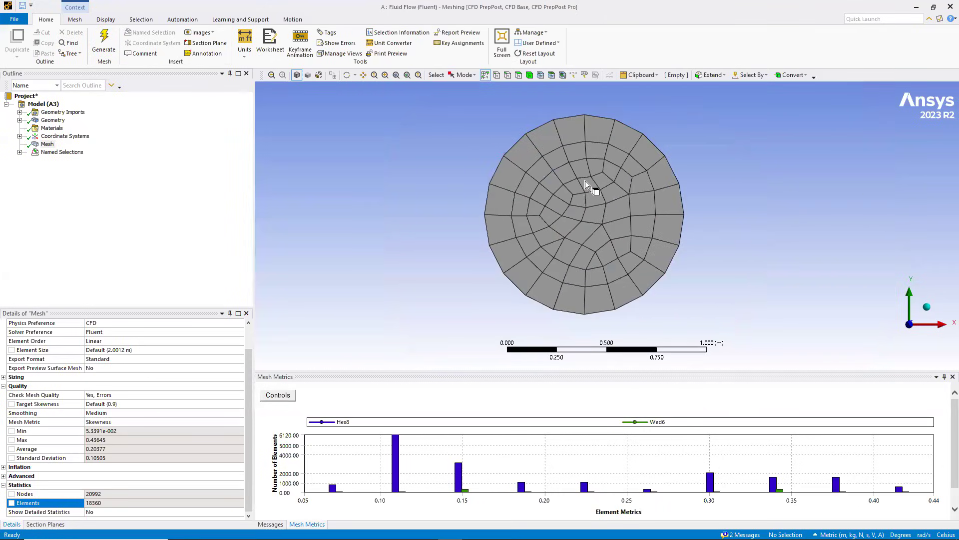
scroll(628, 206, "down", 2)
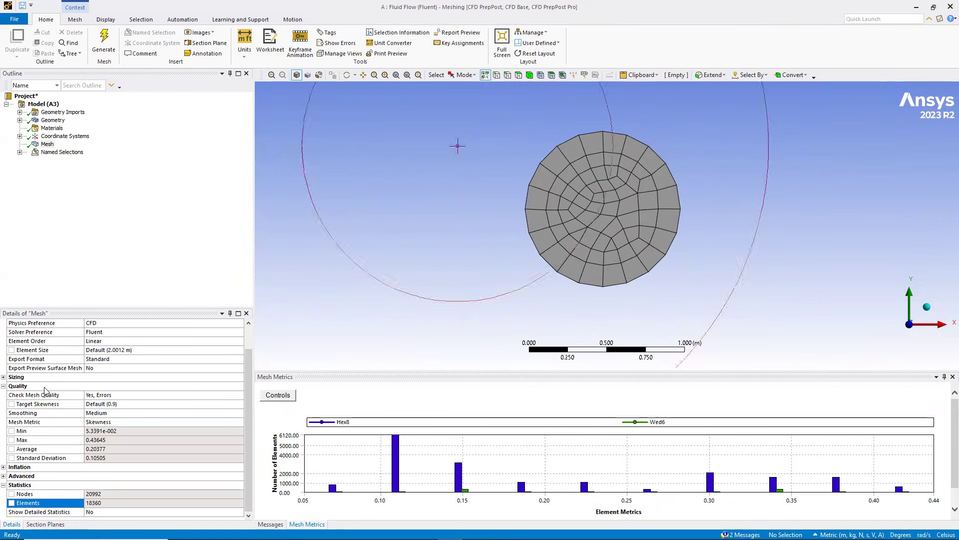
- Examine the element count in the mesh statistics
scroll(83, 501, "up", 1)
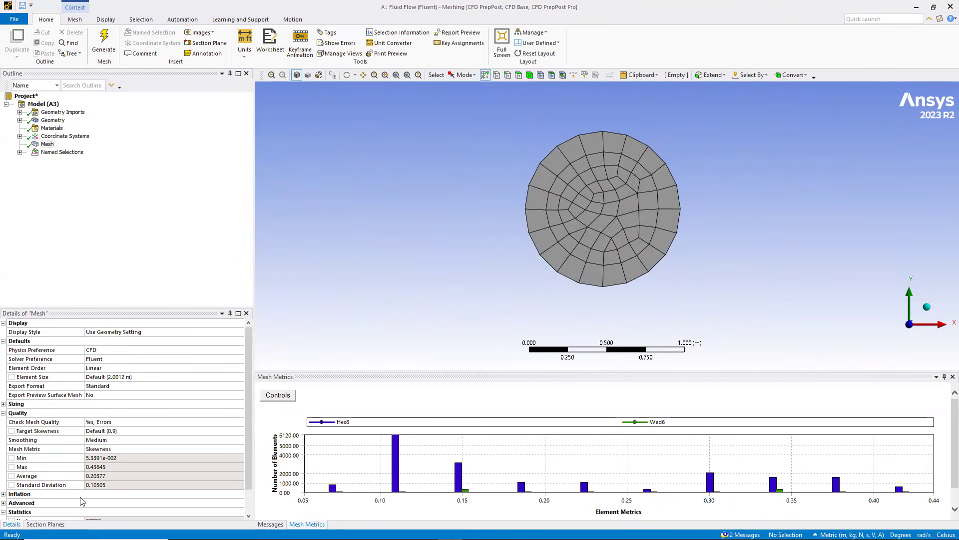
scroll(60, 501, "down", 1)
left_click(44, 502)
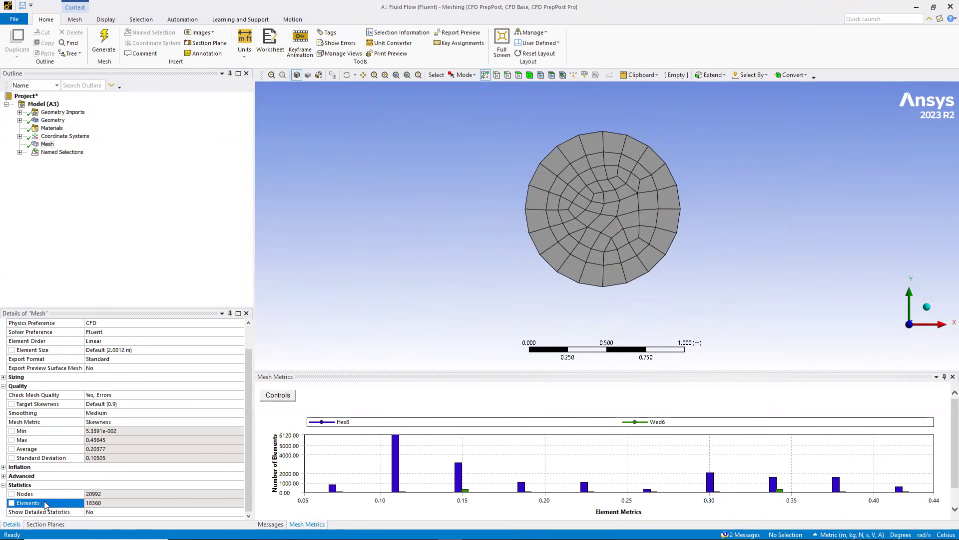
- Review the available Physics Preference options for the mesh, keeping CFD
scroll(152, 366, "up", 1)
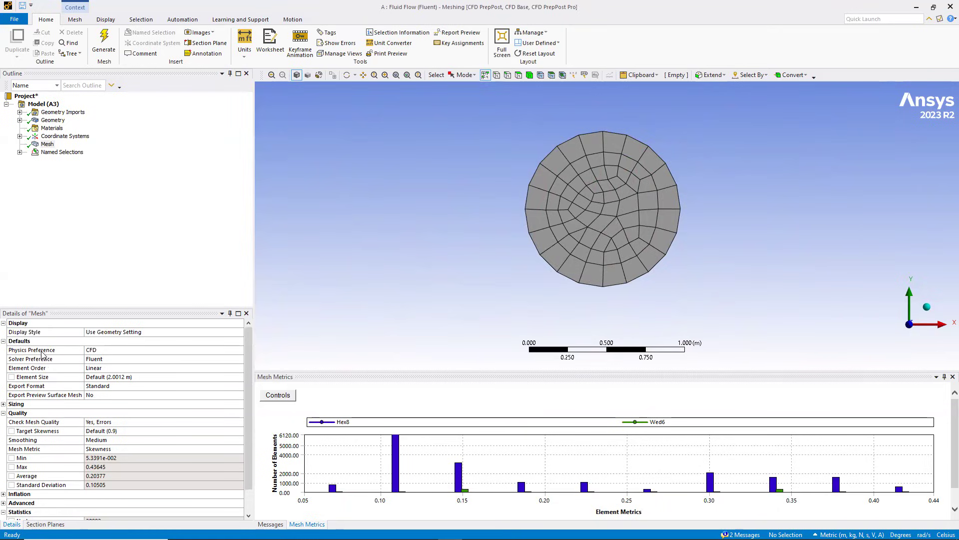
left_click(113, 349)
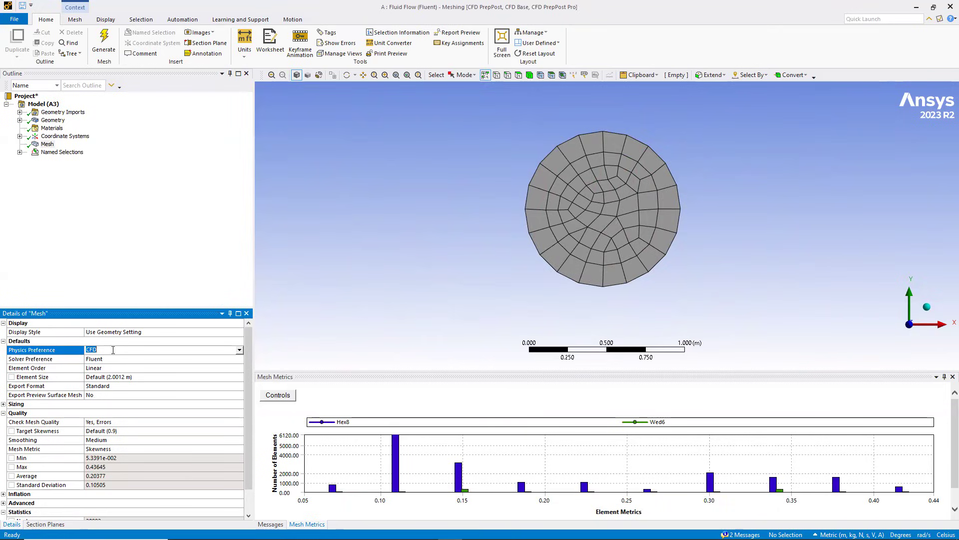
left_click(239, 351)
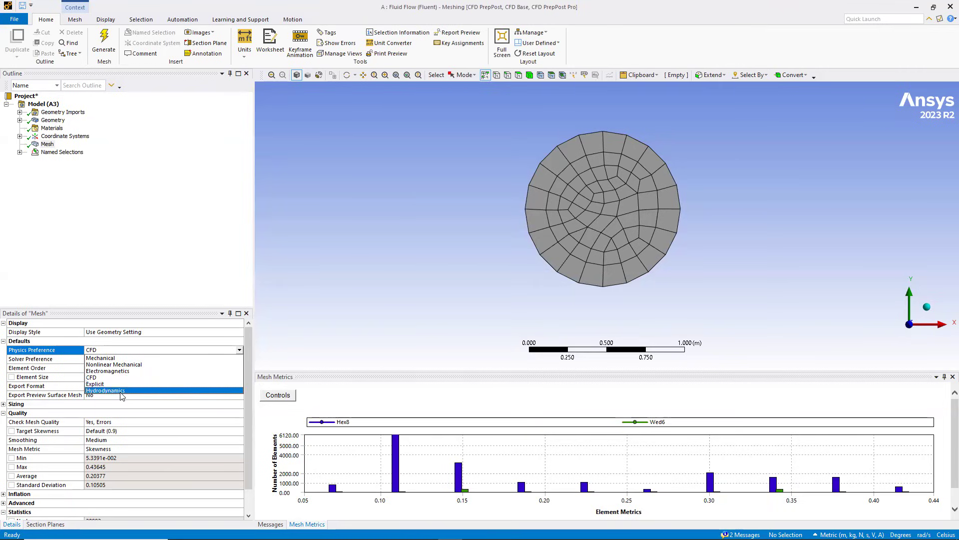
left_click(135, 352)
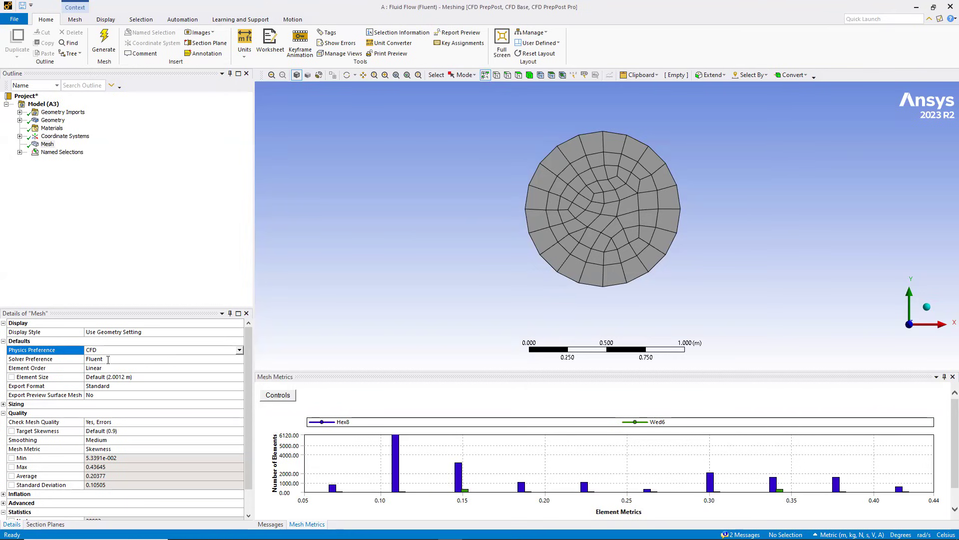
- Review the available Solver Preference options for the mesh, keeping Fluent
left_click(239, 362)
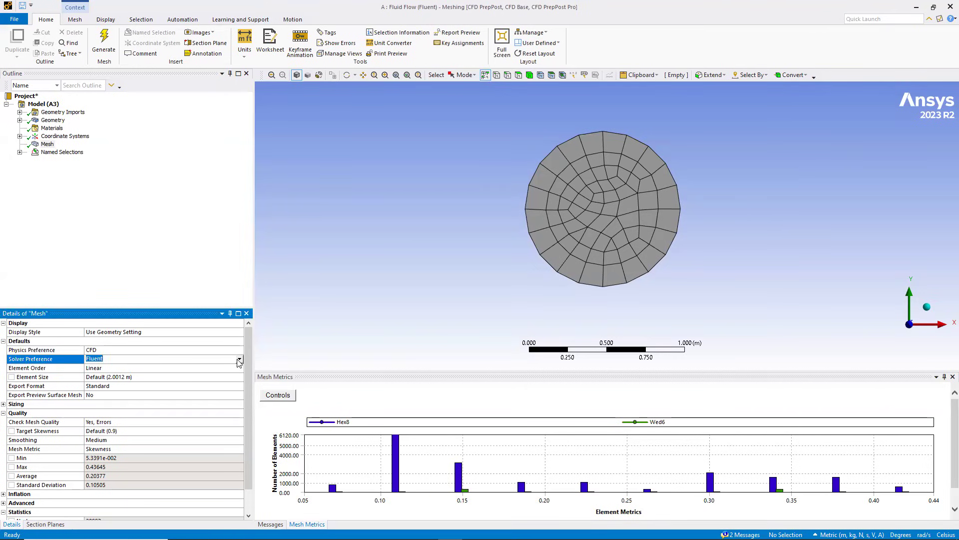
left_click(239, 359)
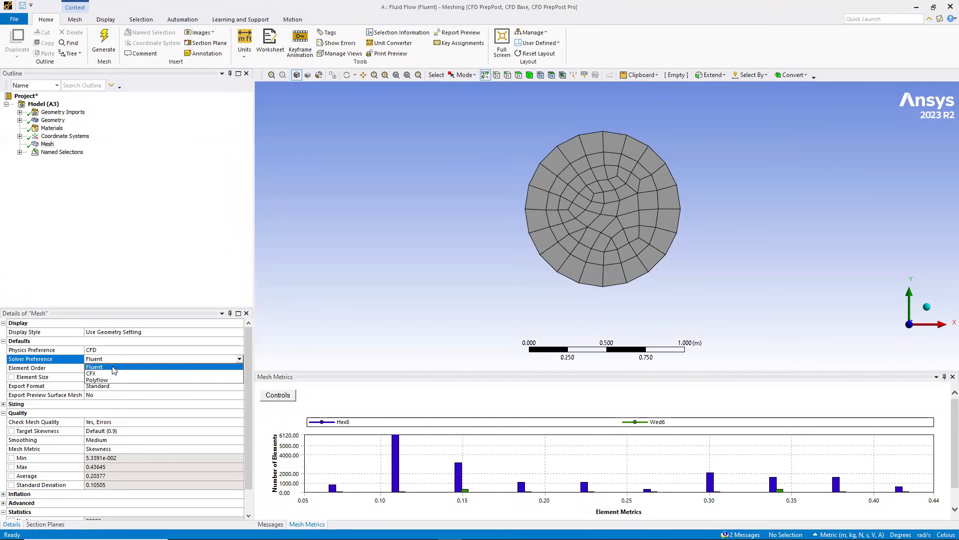
left_click(113, 368)
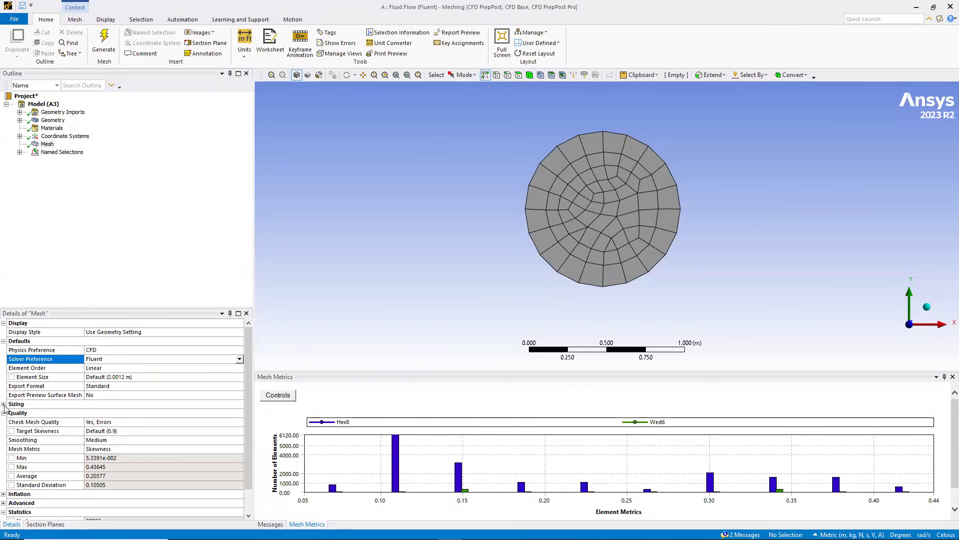
- Examine the end-face mesh alongside its statistics, and list the solver preferences once more without changing the selection
scroll(10, 440, "down", 1)
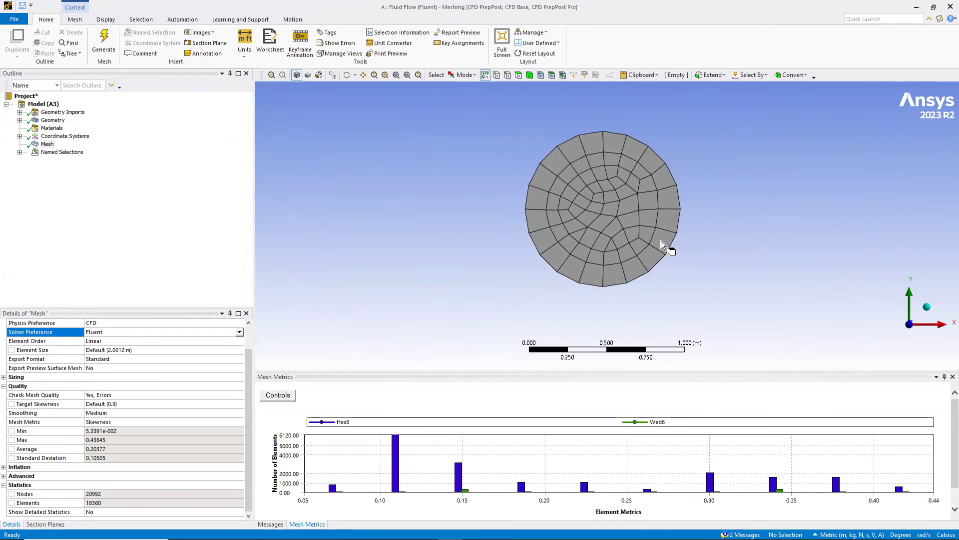
scroll(661, 241, "up", 4)
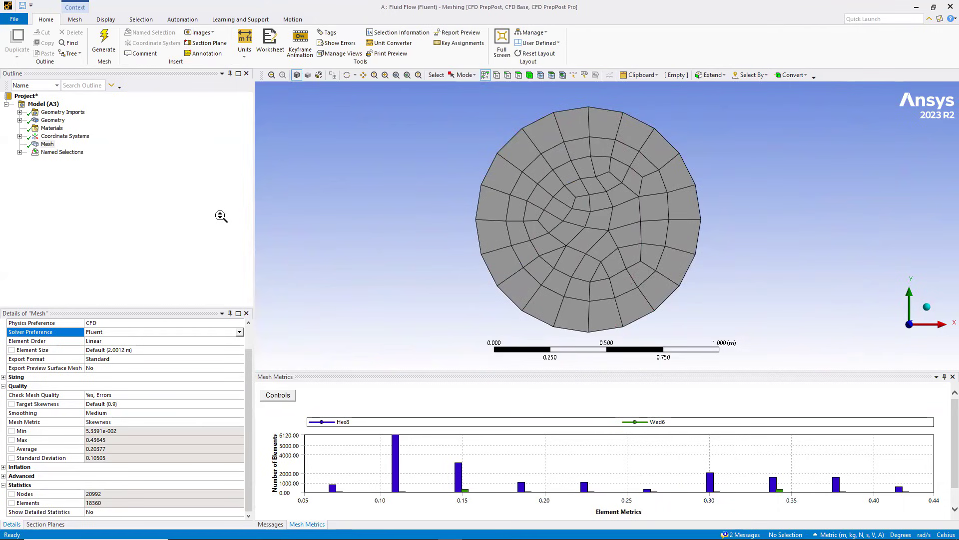
scroll(118, 352, "up", 2)
left_click(119, 350)
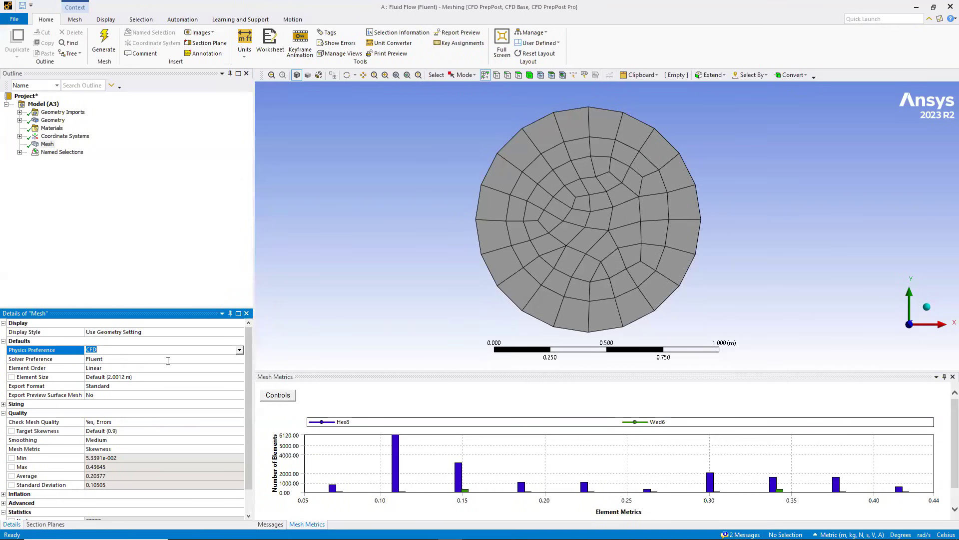
left_click(235, 359)
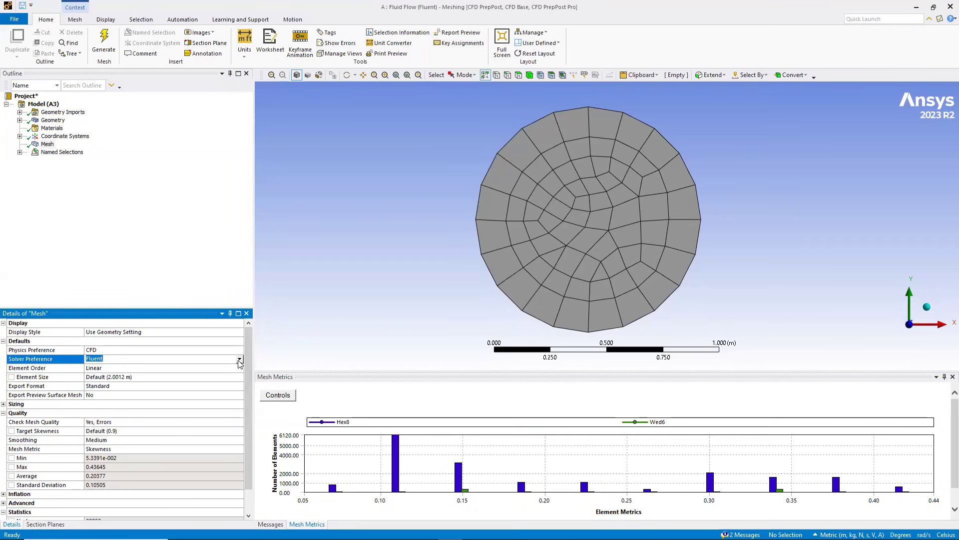
left_click(239, 360)
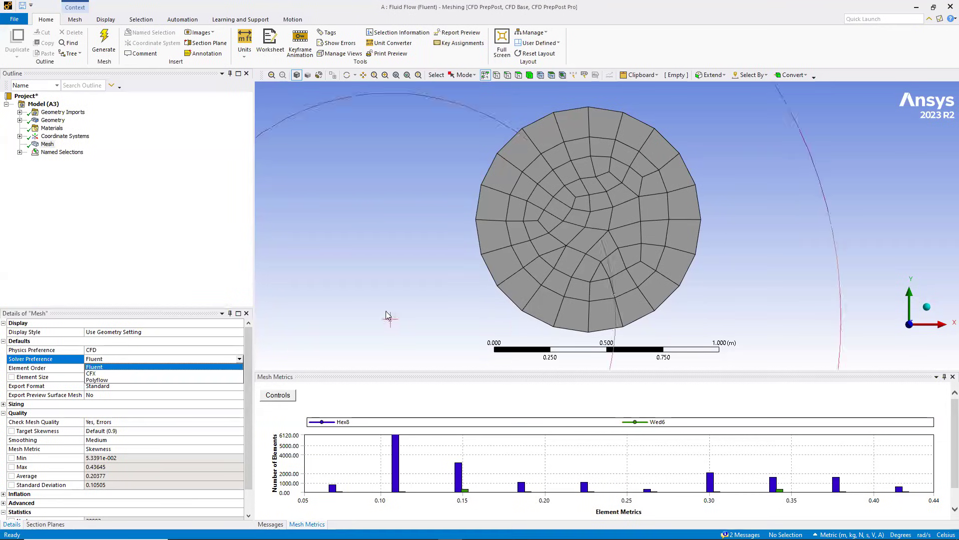
left_click(399, 290)
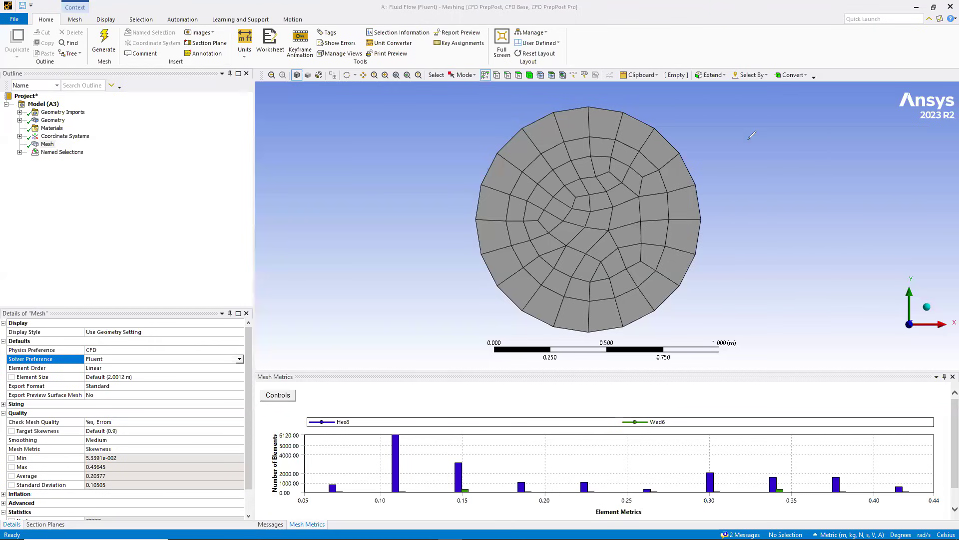
- Handwrite screen notes beside the mesh naming the solvers Fluent and CFX and the file extensions *.msh and *.CFXS
mouse_move(749, 139)
left_mouse_down()
mouse_move(788, 147)
mouse_move(805, 131)
mouse_move(848, 154)
mouse_move(908, 142)
left_mouse_up()
left_click(863, 145)
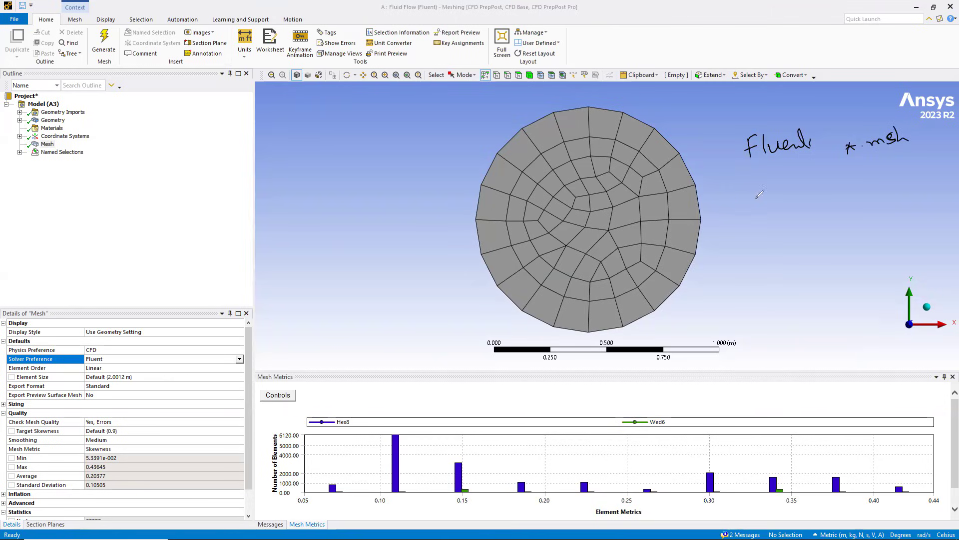
left_click_drag(755, 197, 755, 216)
left_click_drag(760, 213, 768, 202)
left_click_drag(769, 200, 788, 205)
left_click_drag(779, 193, 771, 208)
left_click_drag(847, 181, 859, 182)
mouse_move(856, 179)
left_mouse_down()
mouse_move(849, 187)
mouse_move(910, 170)
left_mouse_up()
left_click(867, 177)
left_click(876, 168)
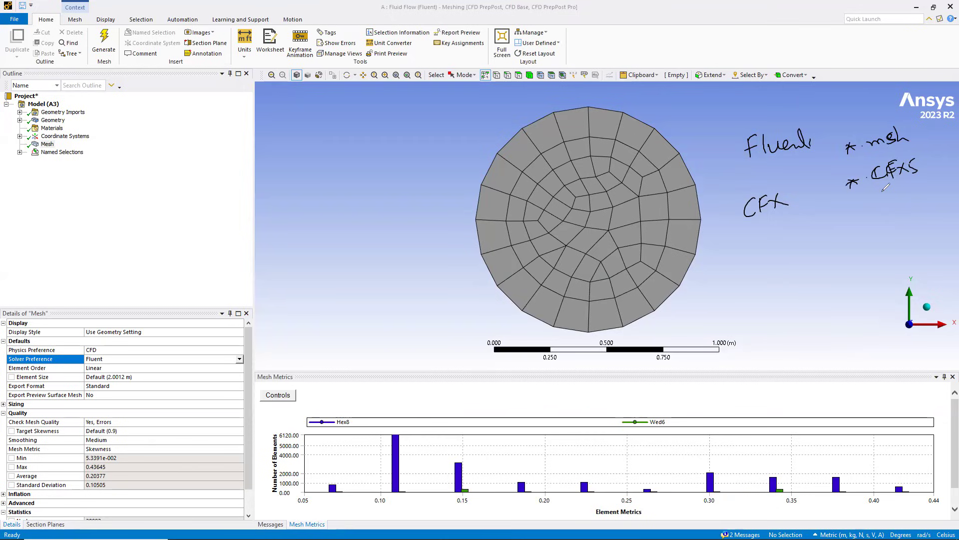
- Underline the handwritten *.CFXS, Fluent and CFX notes beside the mesh
left_click_drag(872, 193, 908, 189)
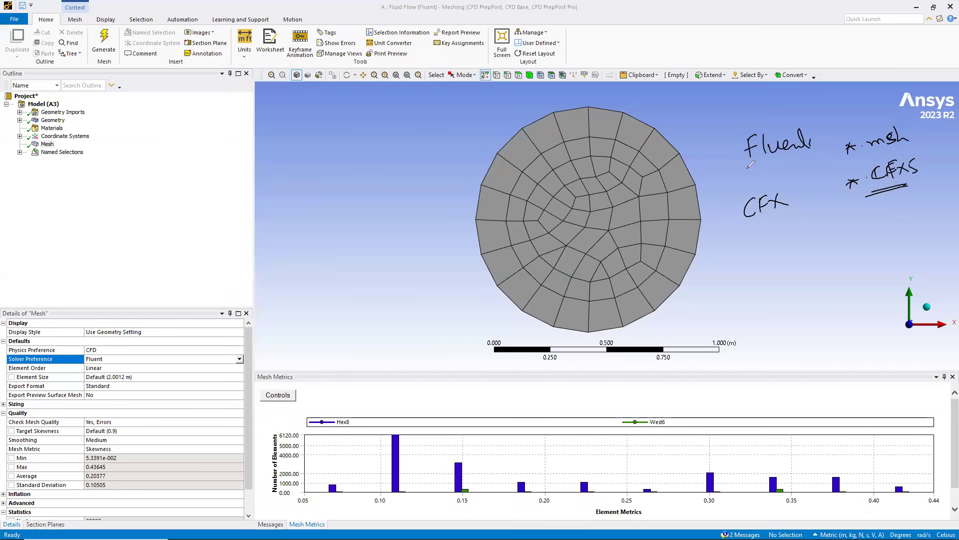
left_click_drag(749, 170, 815, 146)
left_click_drag(748, 225, 813, 225)
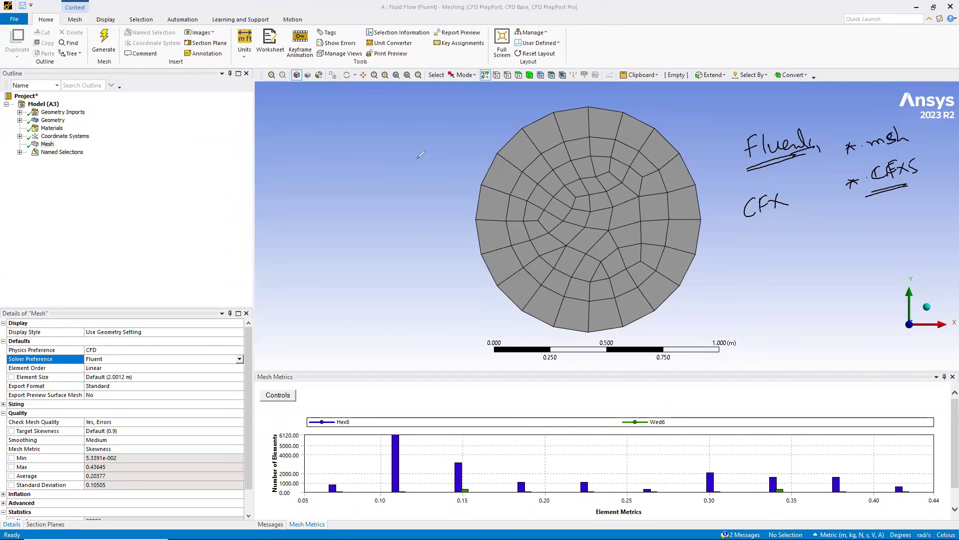
left_click_drag(750, 235, 832, 236)
- Sketch black x and y axes beside the mesh, with an inclined flow arrow from their origin
left_click_drag(280, 236, 365, 230)
mouse_move(270, 165)
left_mouse_down()
mouse_move(280, 235)
mouse_move(281, 173)
left_mouse_up()
left_click_drag(358, 225, 372, 256)
mouse_move(239, 198)
left_mouse_down()
mouse_move(243, 212)
mouse_move(338, 172)
left_mouse_up()
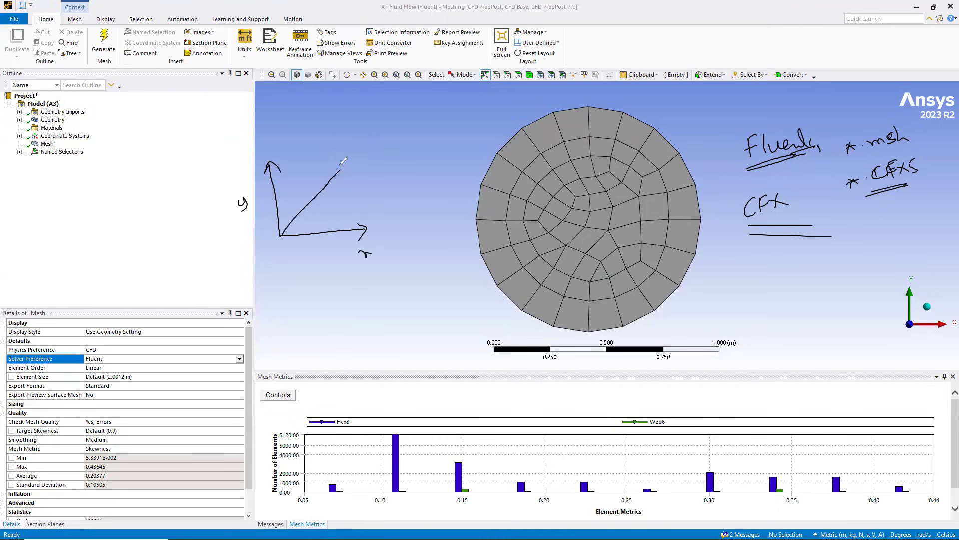
left_click_drag(341, 168, 343, 176)
- Mark the arrow's angle as 10° and write the components cos 10 beside x and sin 10 beside y
left_click_drag(306, 207, 323, 236)
left_click_drag(333, 196, 333, 213)
left_click_drag(377, 247, 402, 240)
left_click_drag(232, 231, 239, 228)
left_click_drag(233, 236, 269, 212)
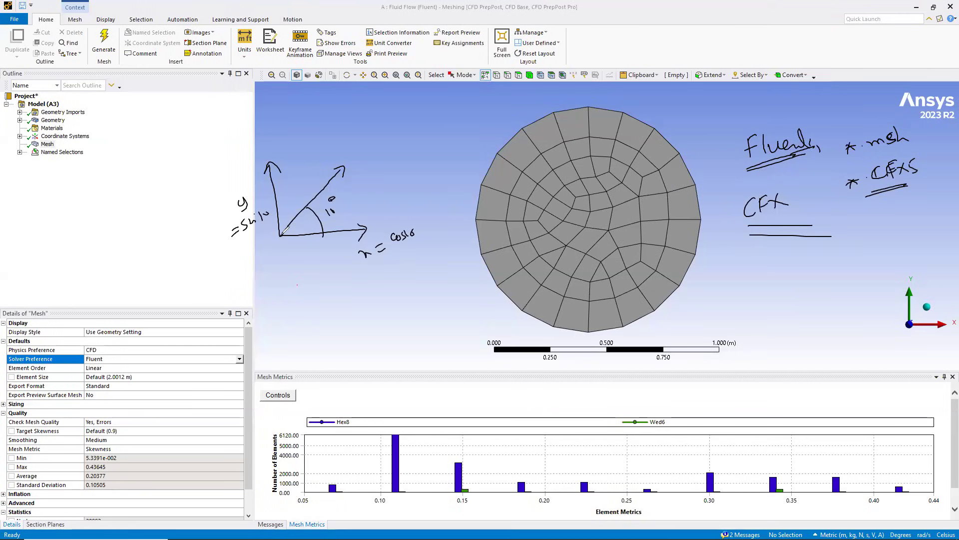
- Draw rotated red axes from the same origin, labelled x new and y new, with x new along the inclined arrow
left_click_drag(278, 237, 350, 157)
mouse_move(277, 239)
left_mouse_down()
mouse_move(181, 194)
mouse_move(194, 190)
left_mouse_up()
left_click_drag(358, 141, 372, 143)
left_click_drag(374, 133, 386, 134)
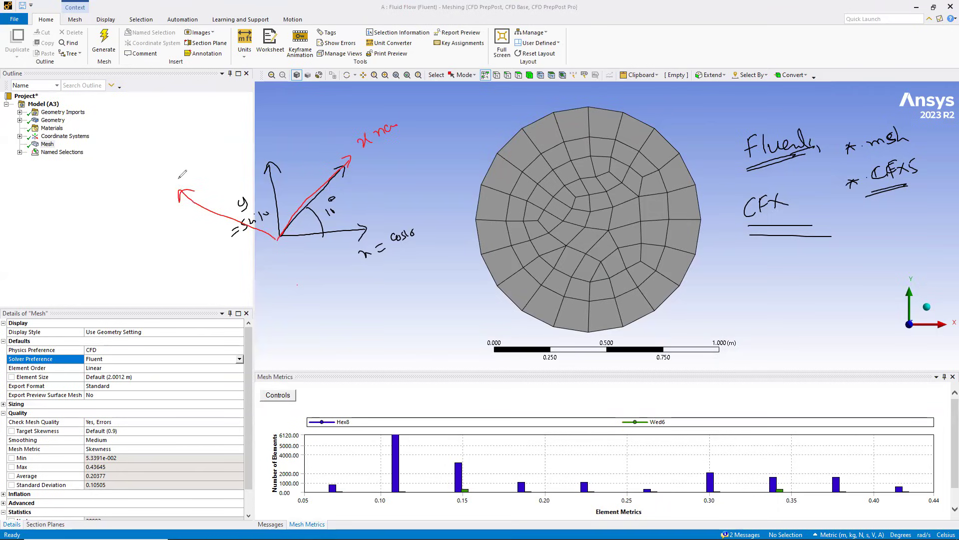
mouse_move(178, 173)
left_mouse_down()
mouse_move(183, 185)
mouse_move(219, 158)
left_mouse_up()
- Annotate the axis sketch in red with 0 deg under x new and 10 deg beside the original angle
left_click_drag(378, 153, 406, 144)
left_click_drag(395, 192, 393, 204)
left_click_drag(403, 195, 402, 196)
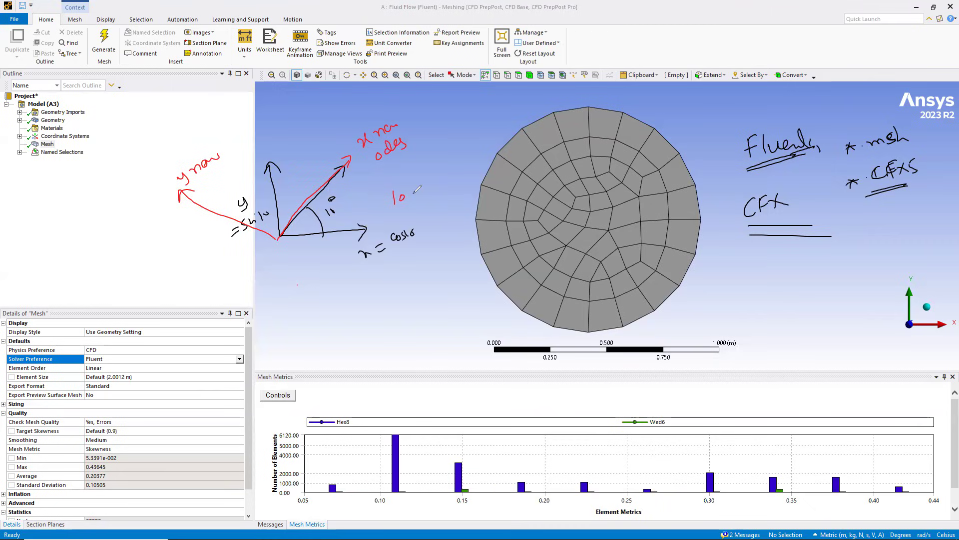
mouse_move(415, 196)
left_mouse_down()
mouse_move(416, 185)
mouse_move(431, 189)
left_mouse_up()
- Handwrite "CFX" in red and "pressure farfield" in magenta above the mesh
left_click_drag(479, 112, 483, 127)
left_click_drag(484, 113, 505, 114)
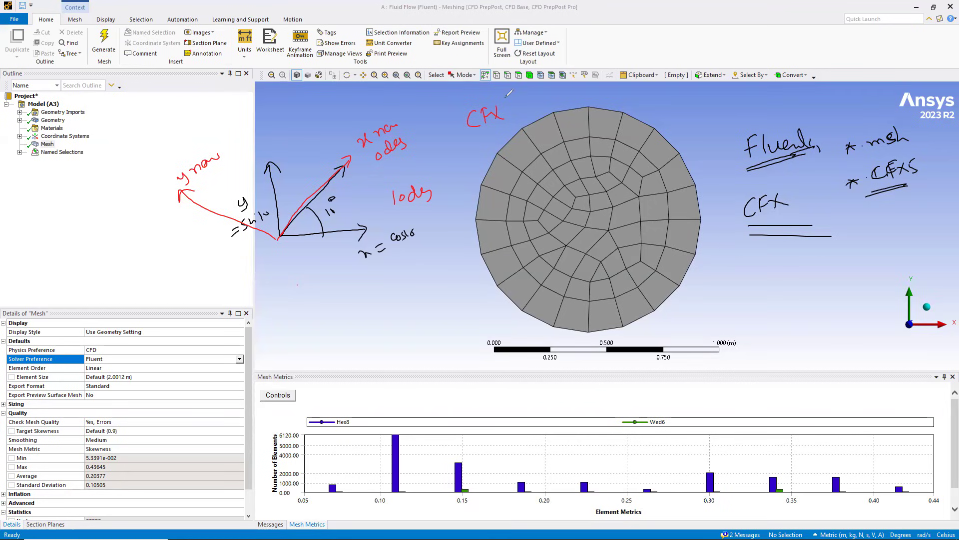
left_click_drag(543, 99, 562, 99)
mouse_move(621, 87)
left_mouse_down()
mouse_move(616, 102)
mouse_move(628, 106)
left_mouse_up()
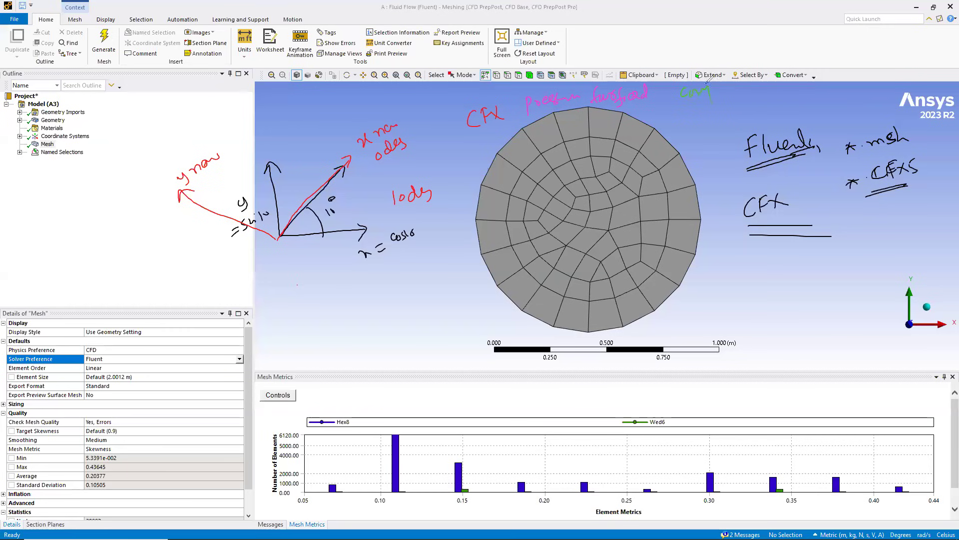
- Handwrite "coupled", a short note under "pressure farfield", and a double-underlined "Navier Stokes" in green around the top of the mesh
left_click_drag(719, 91, 725, 88)
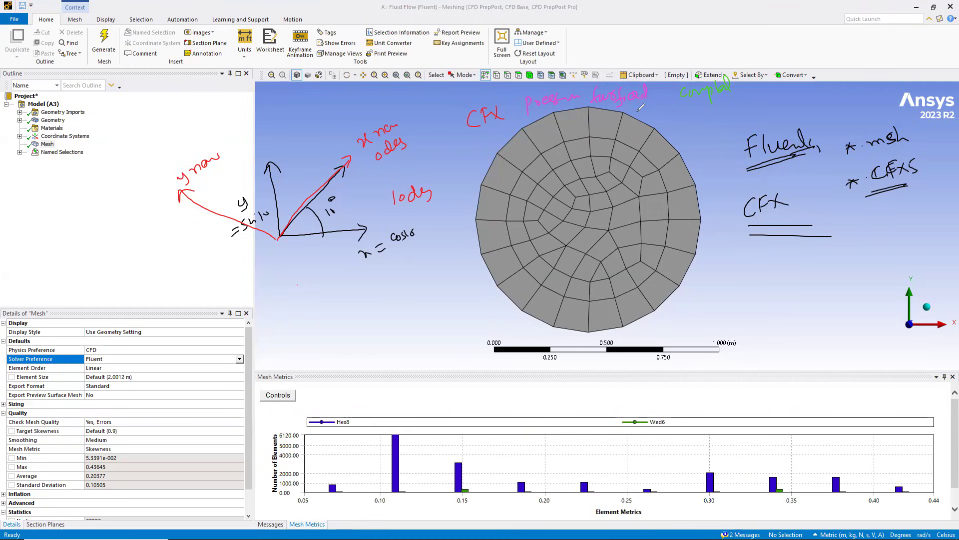
left_click_drag(635, 120, 667, 116)
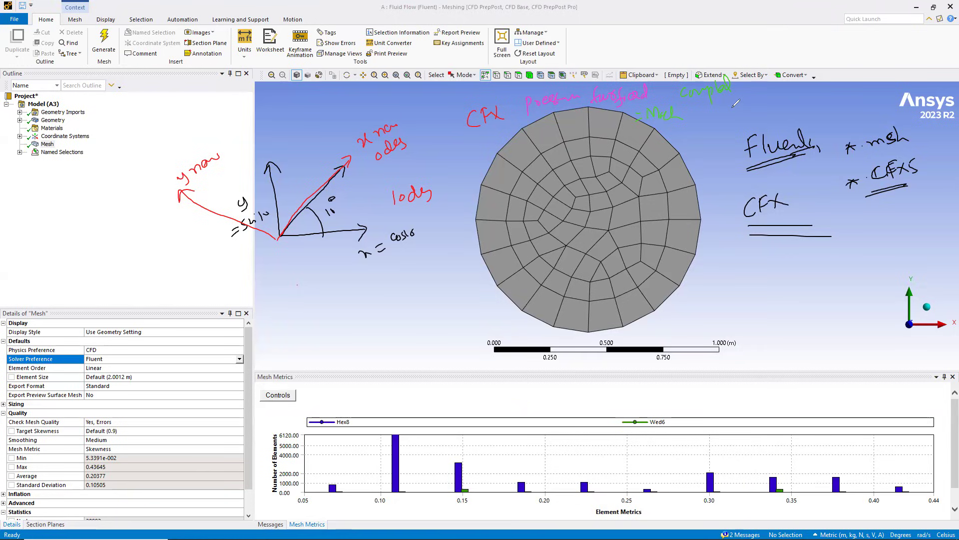
left_click_drag(732, 118, 779, 104)
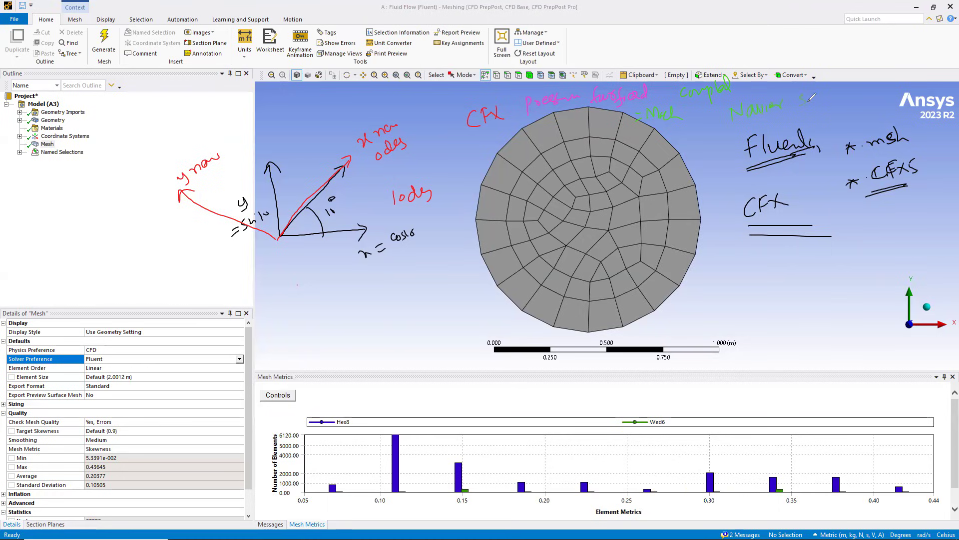
left_click_drag(812, 100, 832, 89)
left_click_drag(725, 132, 815, 107)
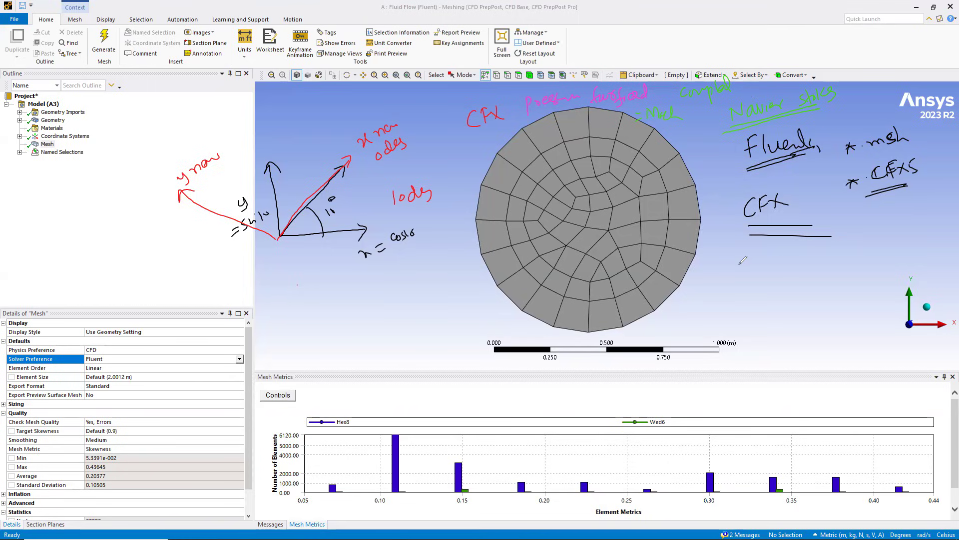
- Handwrite "openfoam" in red below the CFX note and draw a small arrow beside it, overlaid in green and blue
mouse_move(741, 270)
left_mouse_down()
mouse_move(746, 283)
mouse_move(754, 267)
mouse_move(799, 252)
mouse_move(792, 255)
left_mouse_up()
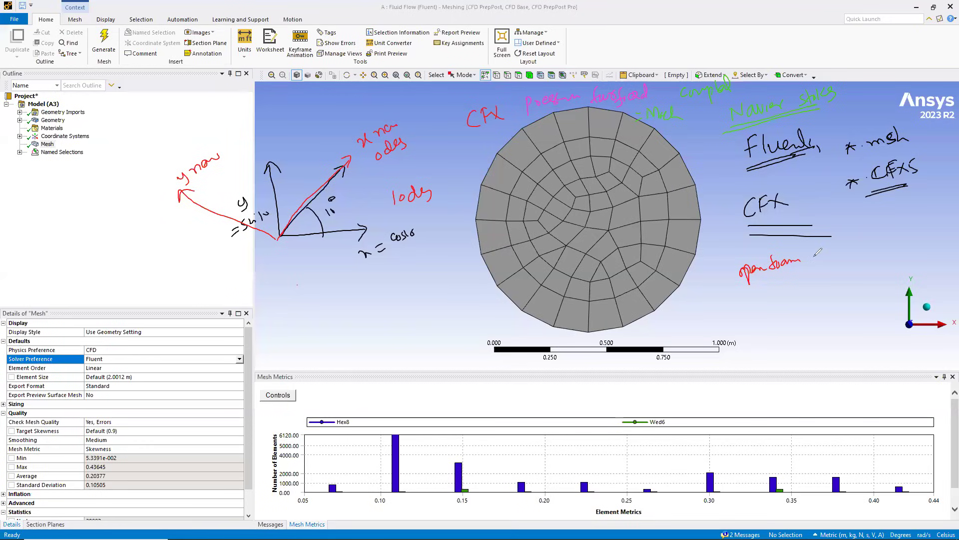
left_click_drag(811, 257, 823, 261)
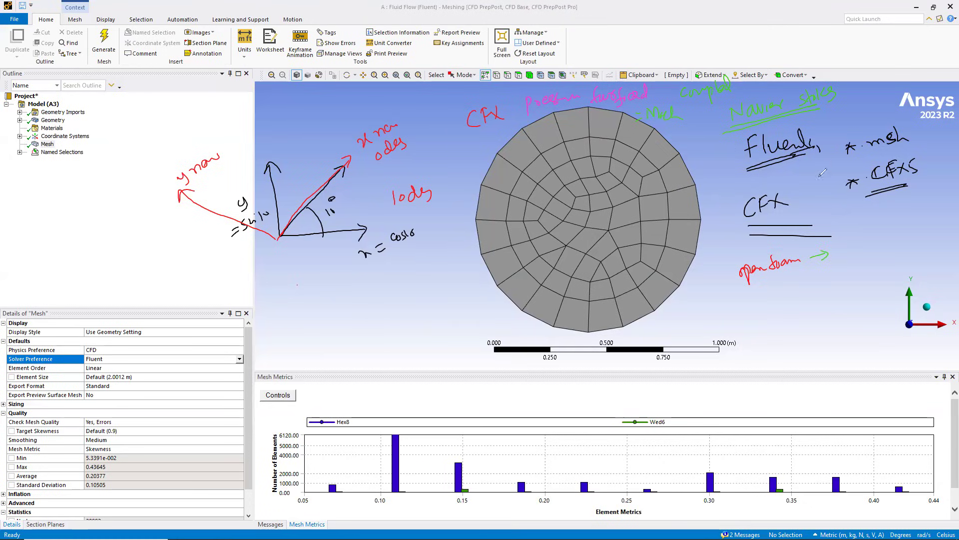
left_click_drag(812, 258, 828, 256)
left_click_drag(816, 252, 824, 261)
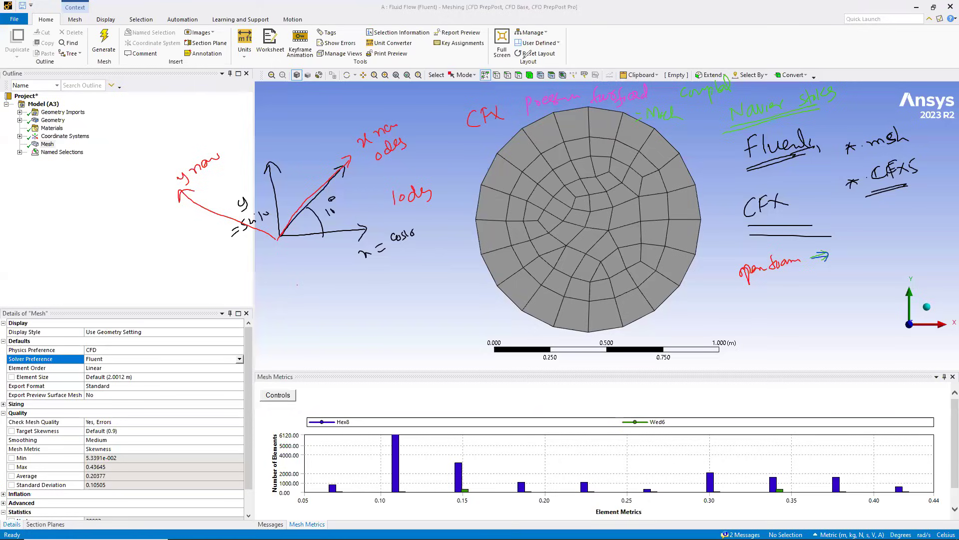
- Clear all handwritten annotations, update the mesh for transfer to Fluent, and dismiss the translation notice
key("e")
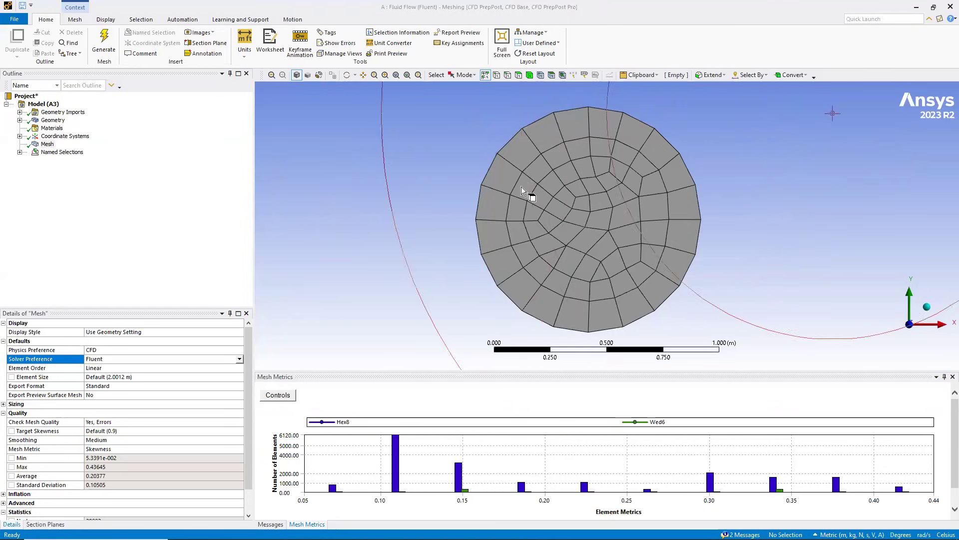
scroll(586, 218, "down", 2)
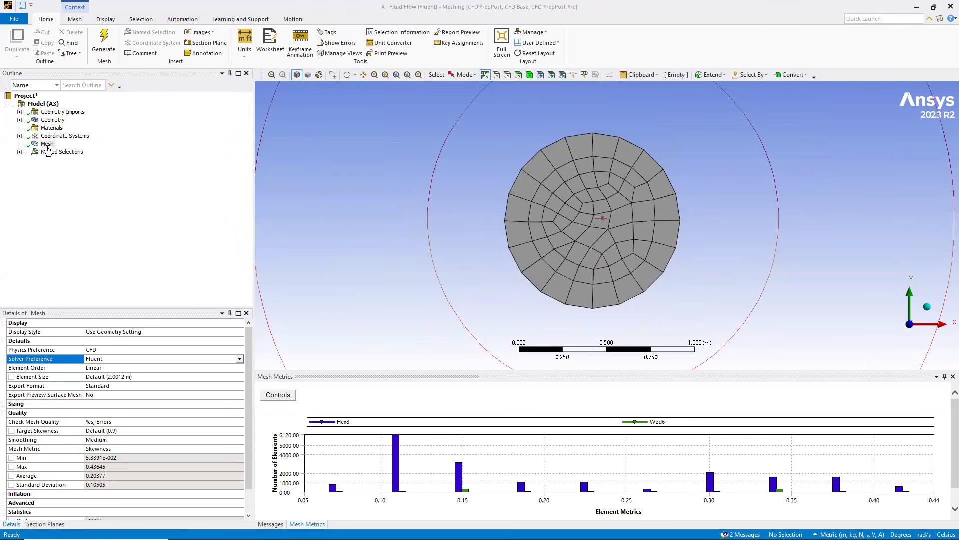
left_click(47, 144)
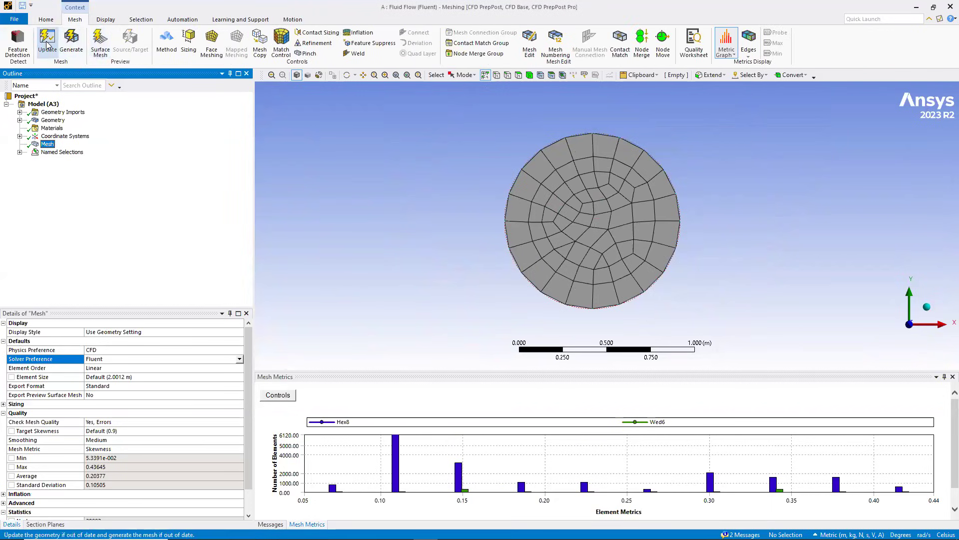
left_click(47, 45)
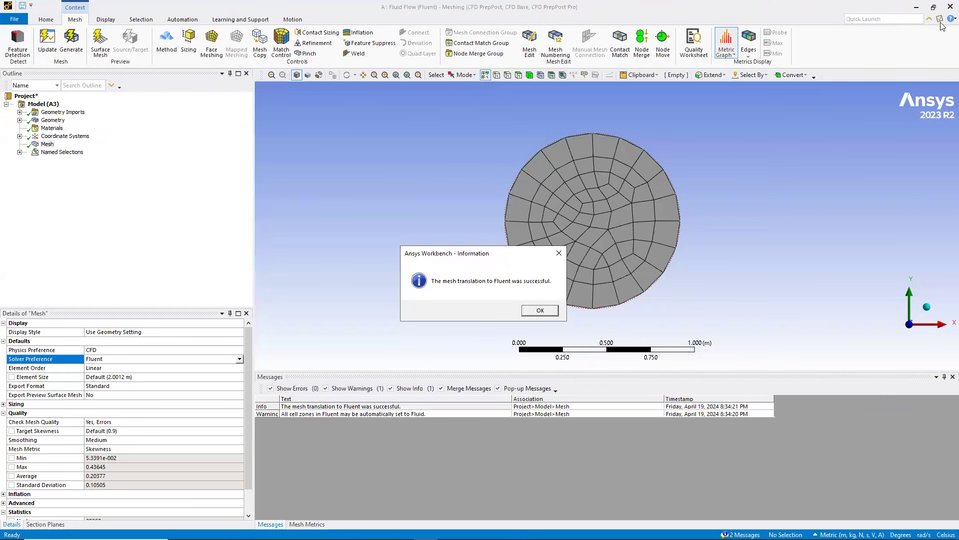
left_click(540, 310)
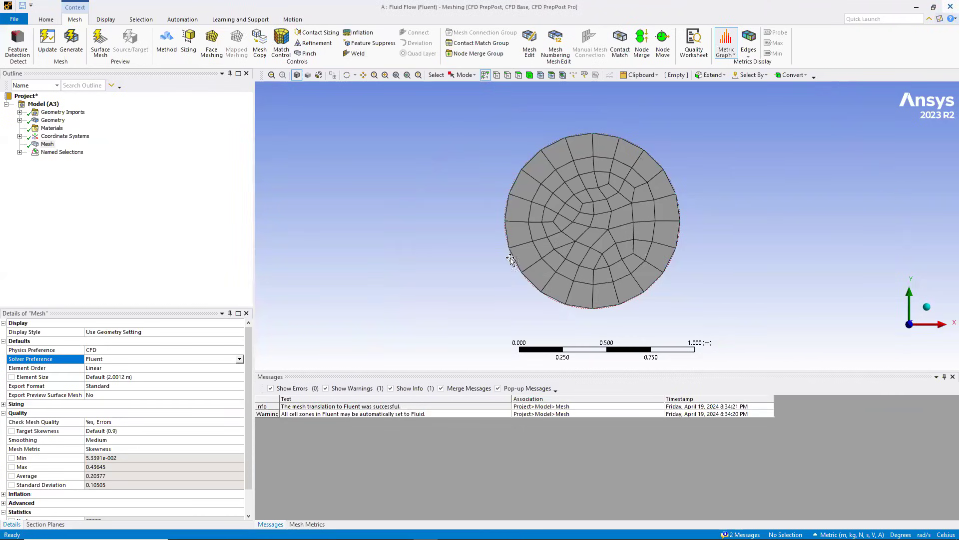
- Switch to the WS1_Pipeflow_Re100 Workbench project, save it, and select the Setup cell
left_click(917, 7)
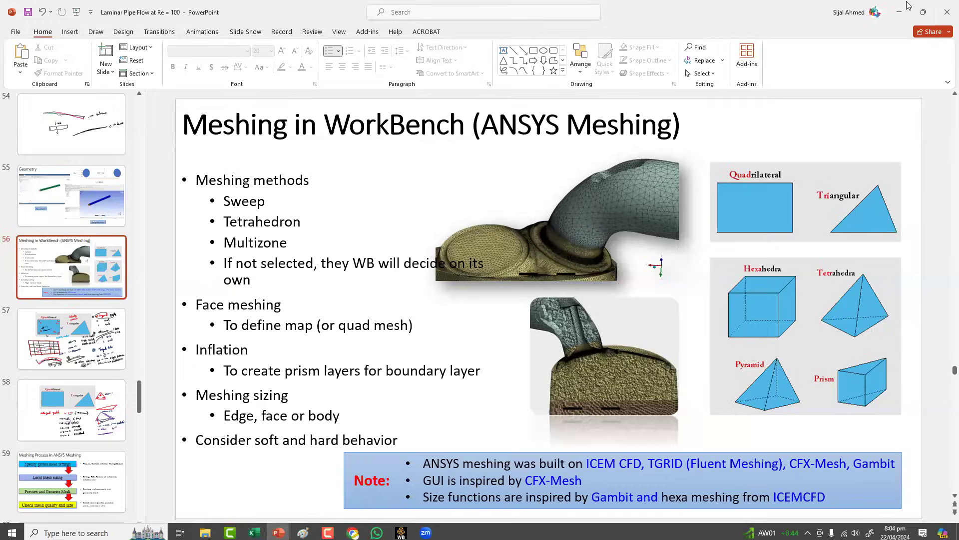
left_click(906, 6)
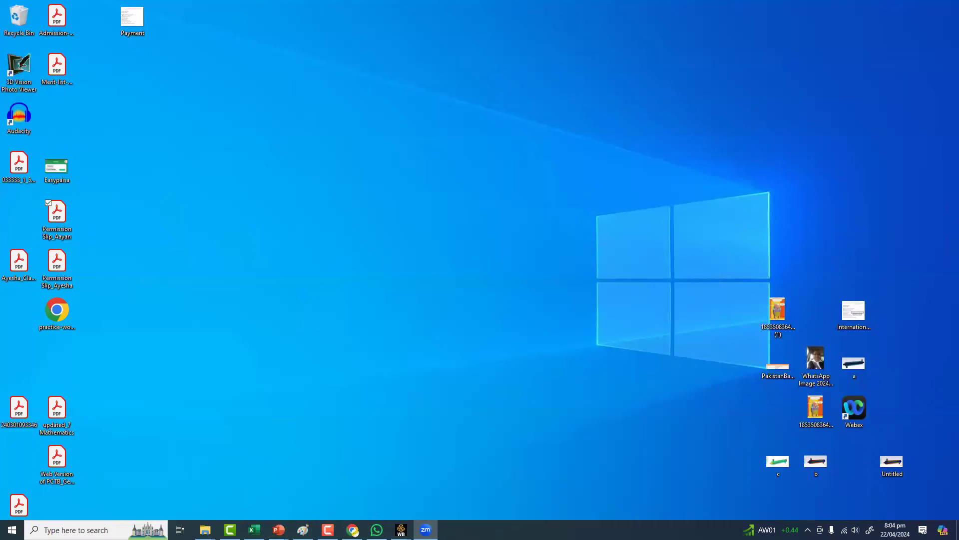
mouse_move(402, 530)
left_click(447, 503)
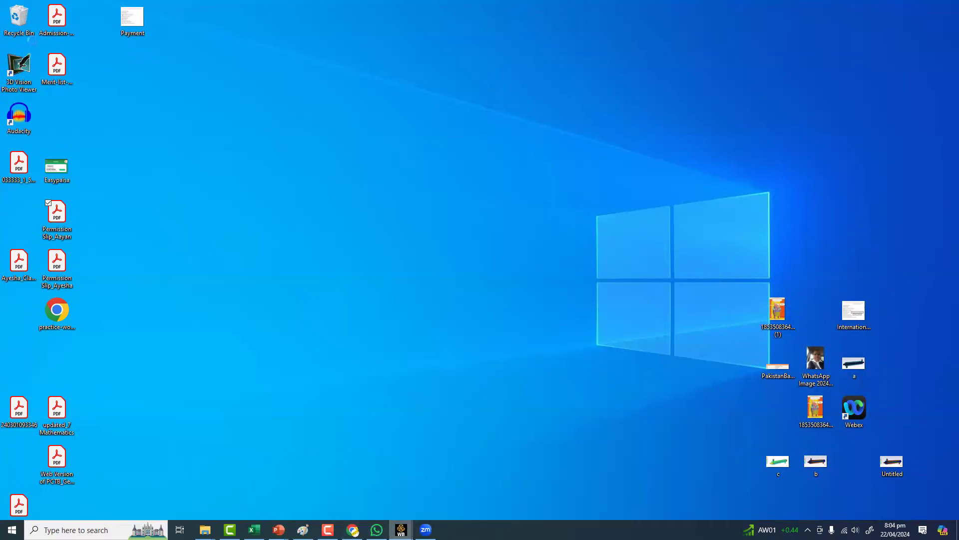
key("ctrl+s")
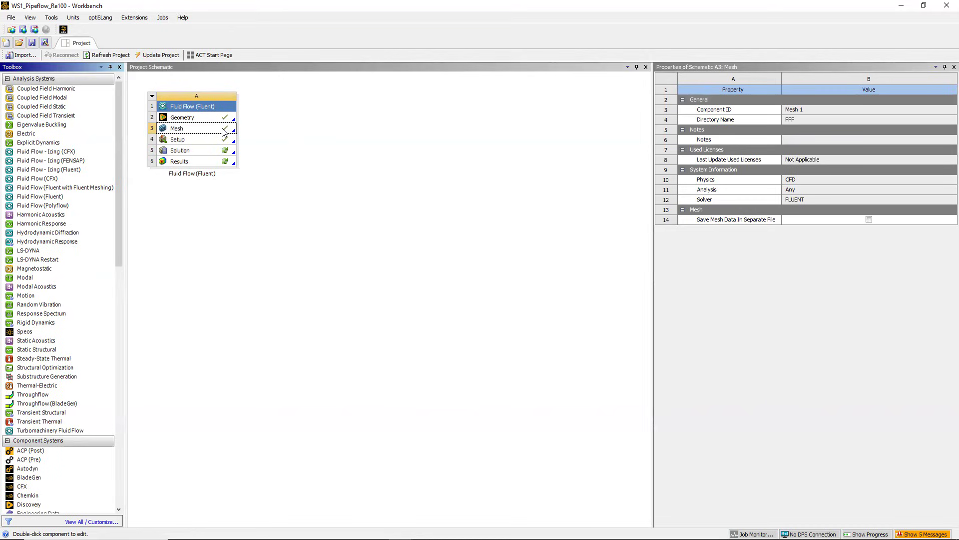
left_click(189, 144)
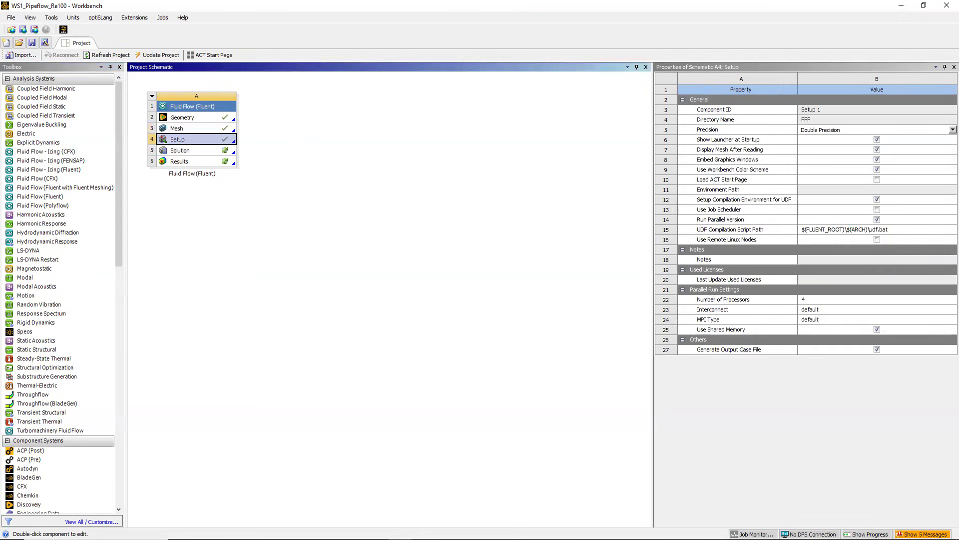
- Turn off automatic hiding of the Windows taskbar in desktop mode
right_click(502, 525)
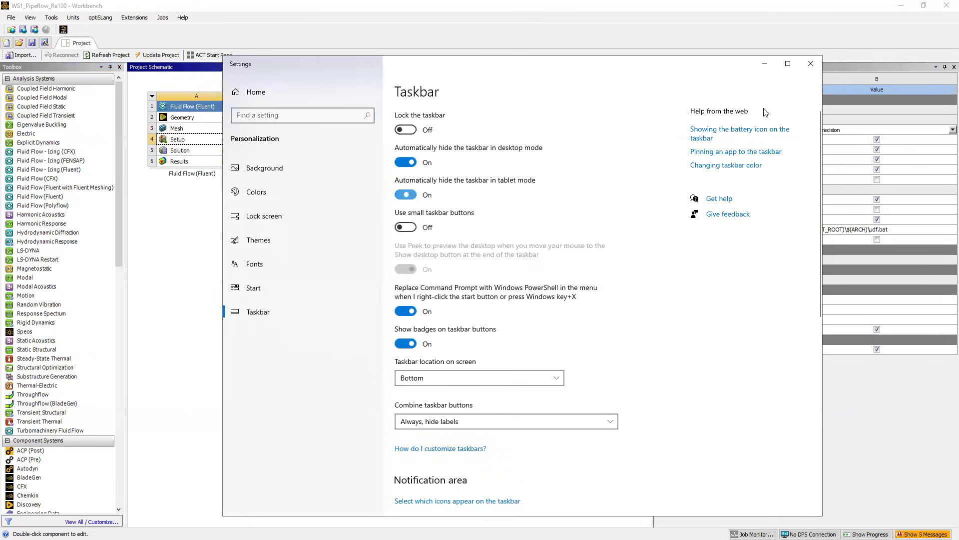
key("alt+F4")
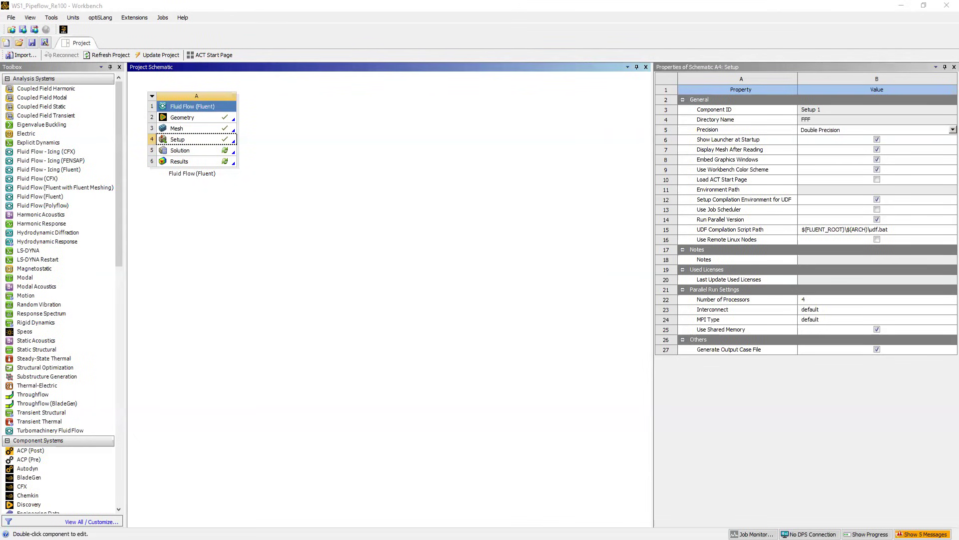
left_click(901, 6)
right_click(597, 523)
key("Return")
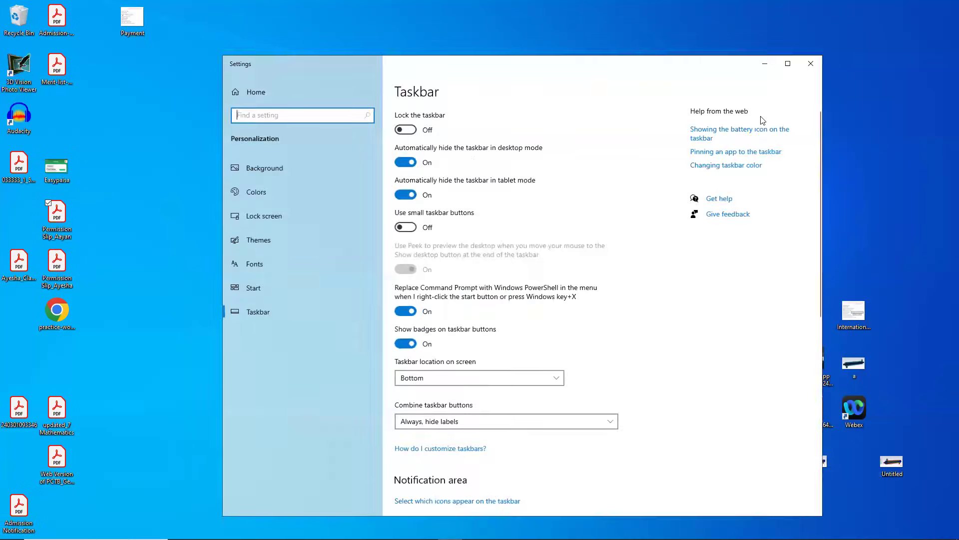
left_click(405, 162)
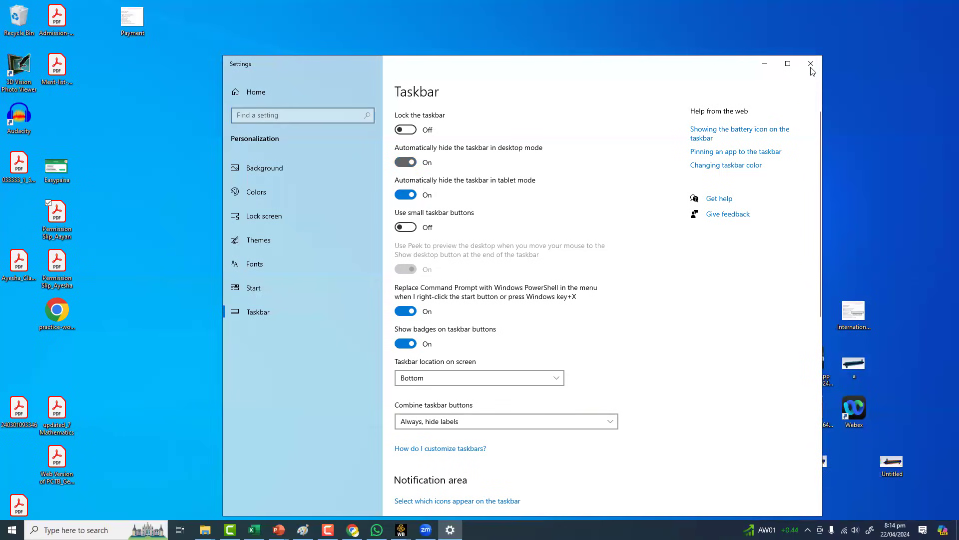
key("alt+F4")
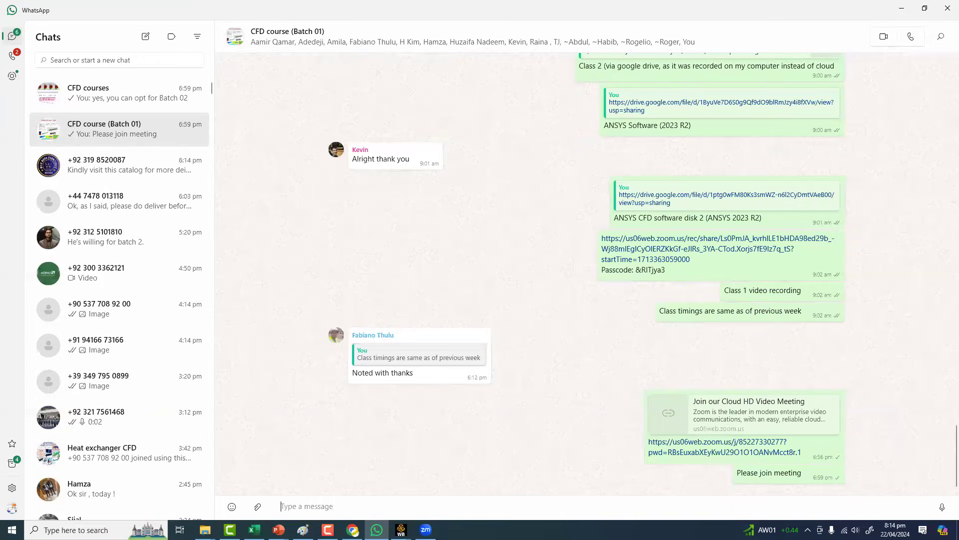
- Return to the Workbench project, open the Setup cell in Fluent Launcher, and turn off Double Precision
left_click(376, 529)
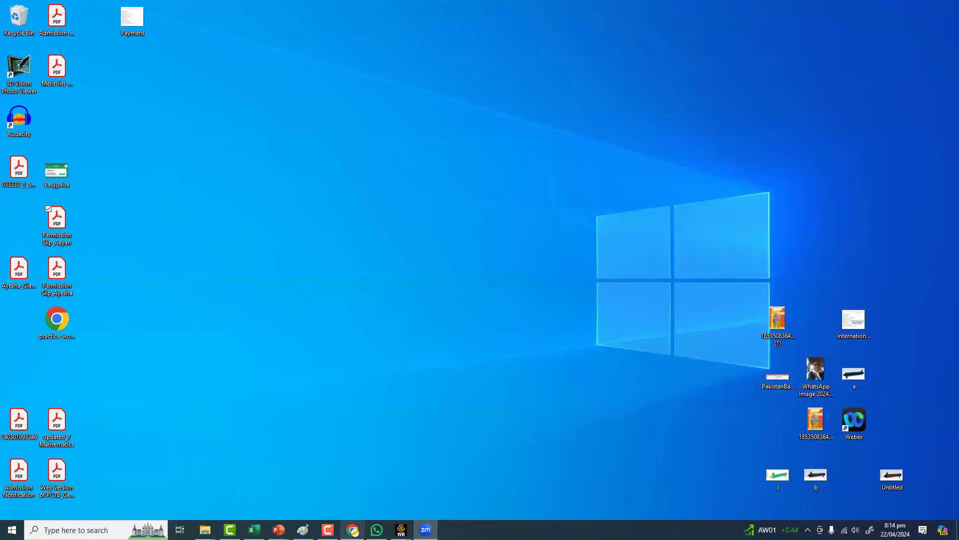
left_click(279, 530)
left_click(323, 475)
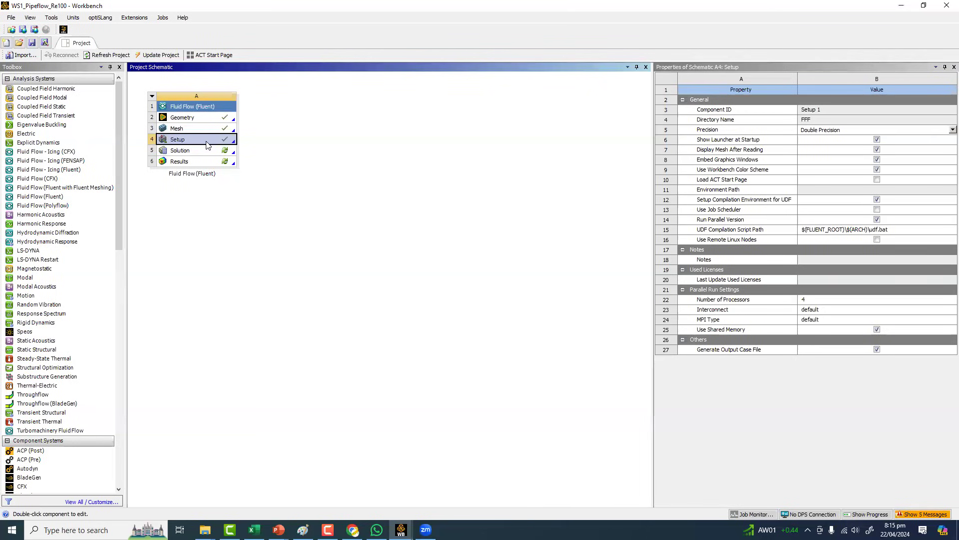
double_click(207, 145)
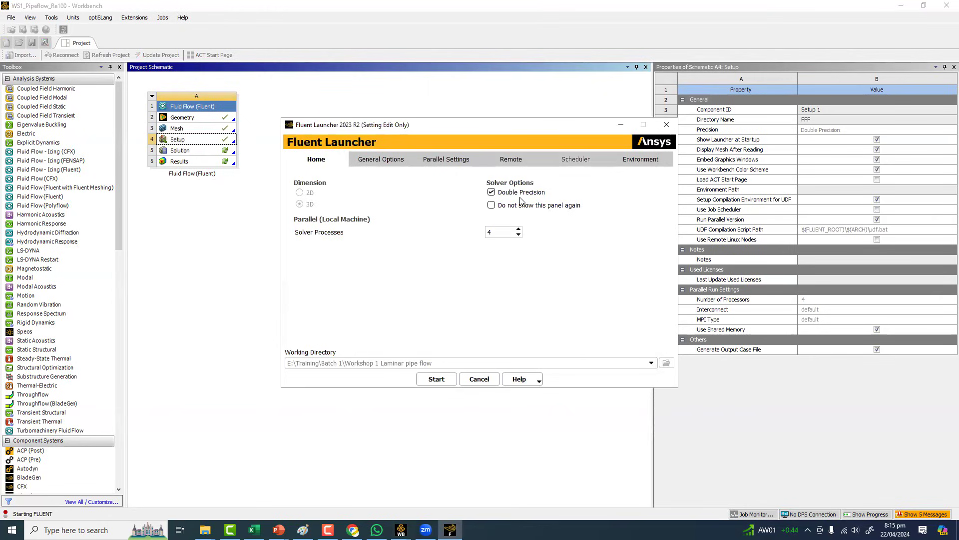
left_click(492, 193)
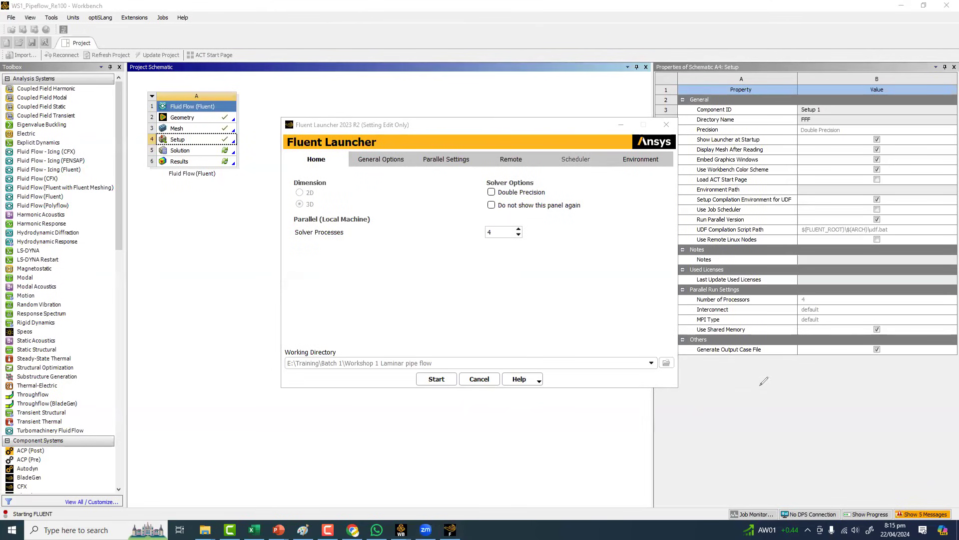
- Handwrite "4 cores" in blue below the schematic properties with "20 + 4" underneath
mouse_move(738, 384)
left_mouse_down()
mouse_move(744, 399)
mouse_move(791, 385)
mouse_move(793, 396)
left_mouse_up()
mouse_move(717, 441)
left_mouse_down()
mouse_move(729, 452)
mouse_move(762, 438)
left_mouse_up()
mouse_move(756, 433)
left_mouse_down()
mouse_move(756, 444)
mouse_move(774, 436)
left_mouse_up()
left_click_drag(773, 427, 774, 442)
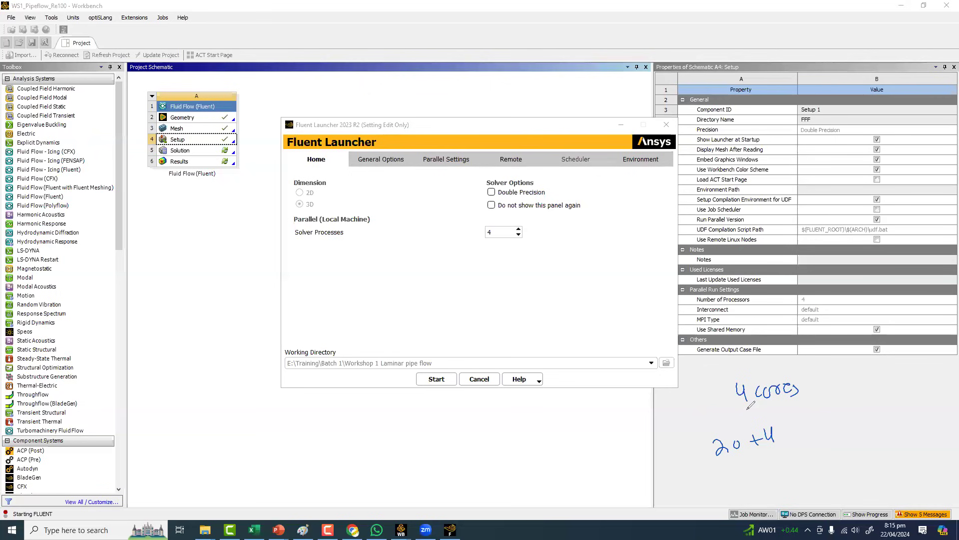
- Label the 20 with E and the 4 with P, and write an underlined "8 core" above another "20"
left_click_drag(713, 422, 723, 421)
left_click_drag(714, 430, 749, 422)
left_click_drag(749, 409, 755, 414)
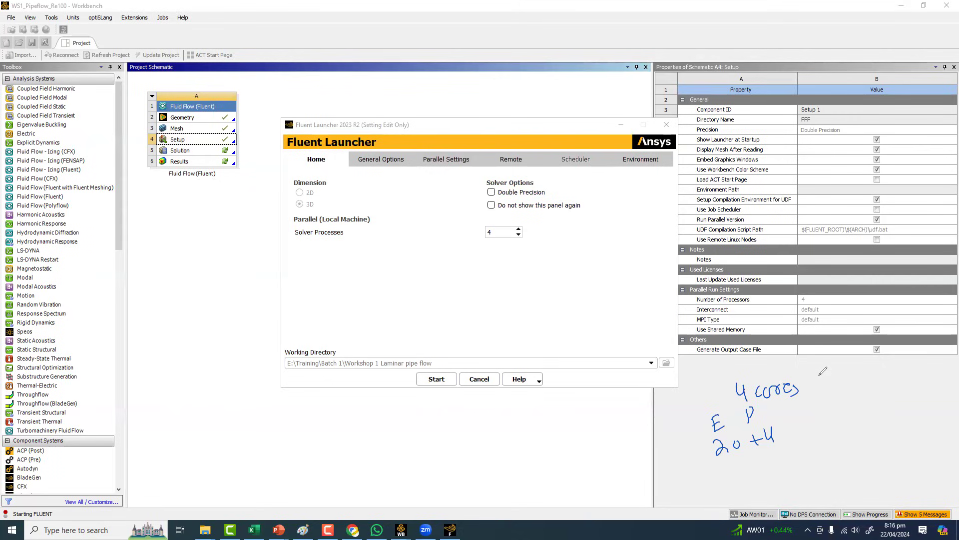
left_click_drag(818, 377, 828, 385)
mouse_move(825, 344)
left_mouse_down()
mouse_move(856, 342)
mouse_move(853, 354)
left_mouse_up()
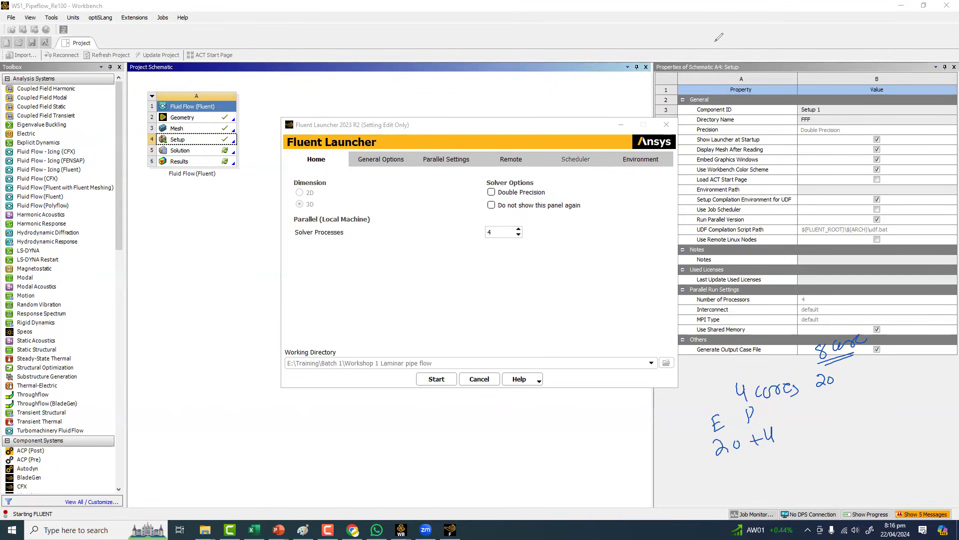
- Handwrite 2^n in blue and the red cases n=0, 2^0=1 and n=1, 2^1=2, ticking both results
mouse_move(715, 43)
left_mouse_down()
mouse_move(727, 49)
mouse_move(736, 33)
left_mouse_up()
left_click_drag(798, 39, 826, 33)
left_click_drag(831, 31, 835, 27)
mouse_move(793, 58)
left_mouse_down()
mouse_move(802, 61)
mouse_move(802, 50)
left_mouse_up()
mouse_move(811, 55)
left_mouse_down()
mouse_move(814, 80)
mouse_move(823, 80)
left_mouse_up()
left_click_drag(819, 85, 824, 83)
left_click_drag(831, 75, 817, 103)
left_click_drag(827, 104, 832, 103)
left_click_drag(827, 108, 847, 103)
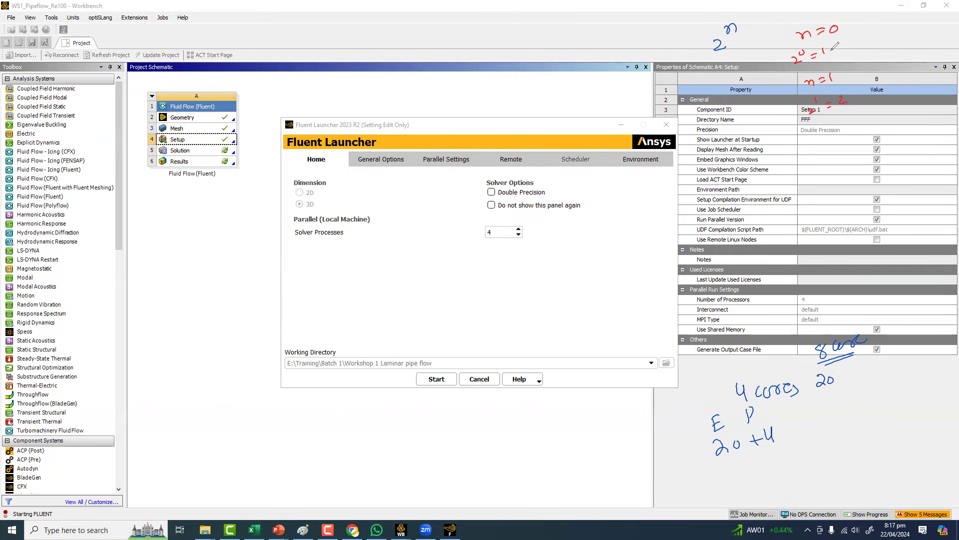
left_click_drag(833, 47, 845, 41)
left_click_drag(848, 102, 861, 86)
- Continue the red list of powers of two with 2^2=4, 2^3=8, 2^4=16, 2^5=32 and 2^6=64
mouse_move(819, 138)
left_mouse_down()
mouse_move(824, 153)
mouse_move(829, 142)
left_mouse_up()
left_click_drag(834, 143, 839, 141)
left_click_drag(835, 147, 851, 142)
left_click_drag(851, 137, 850, 147)
left_click_drag(817, 182, 858, 159)
left_click_drag(828, 216, 837, 218)
left_click_drag(839, 199, 855, 202)
left_click_drag(850, 208, 867, 201)
left_click_drag(872, 190, 869, 200)
left_click_drag(837, 250, 847, 248)
mouse_move(845, 231)
left_mouse_down()
mouse_move(843, 241)
mouse_move(850, 228)
left_mouse_up()
left_click_drag(858, 234, 865, 236)
left_click_drag(871, 225, 871, 238)
left_click_drag(879, 225, 890, 230)
mouse_move(845, 265)
left_mouse_down()
mouse_move(845, 289)
mouse_move(862, 269)
left_mouse_up()
left_click_drag(857, 274, 863, 272)
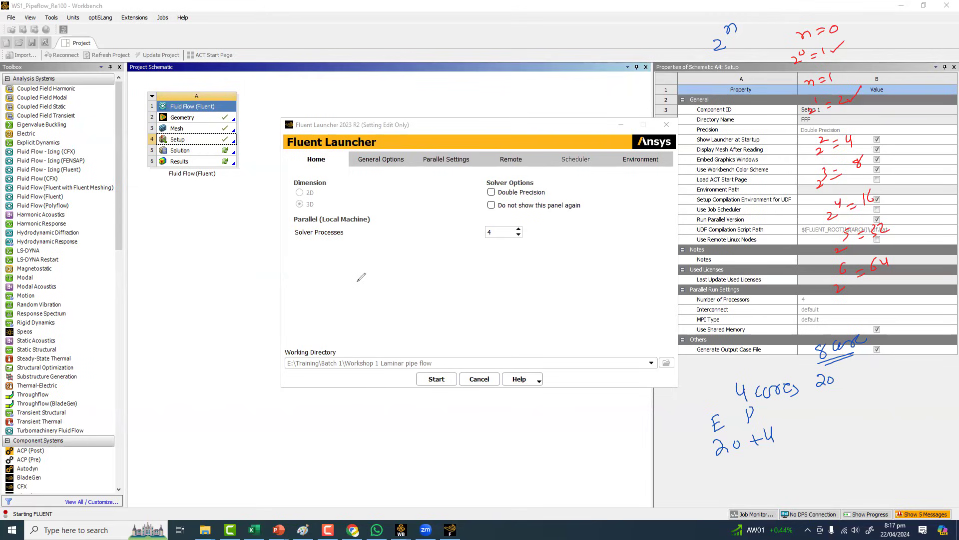
- Handwrite "1 million cells" with 10^6 and 1 000000 beside it, and note "2 GB - 4 GB" in green
mouse_move(358, 274)
left_mouse_down()
mouse_move(359, 294)
mouse_move(434, 283)
left_mouse_up()
mouse_move(484, 260)
left_mouse_down()
mouse_move(485, 279)
mouse_move(499, 248)
left_mouse_up()
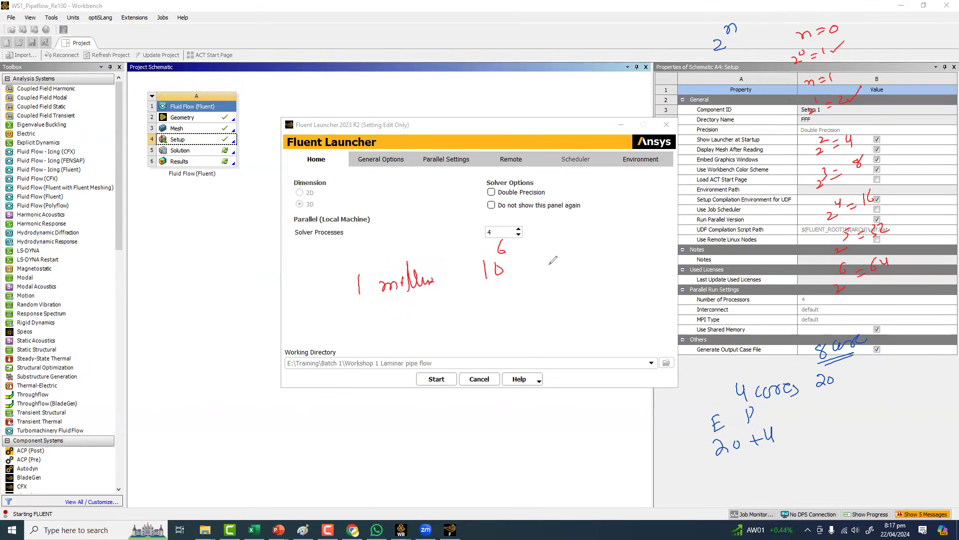
mouse_move(553, 253)
left_mouse_down()
mouse_move(555, 265)
mouse_move(576, 254)
mouse_move(618, 259)
mouse_move(592, 263)
left_mouse_up()
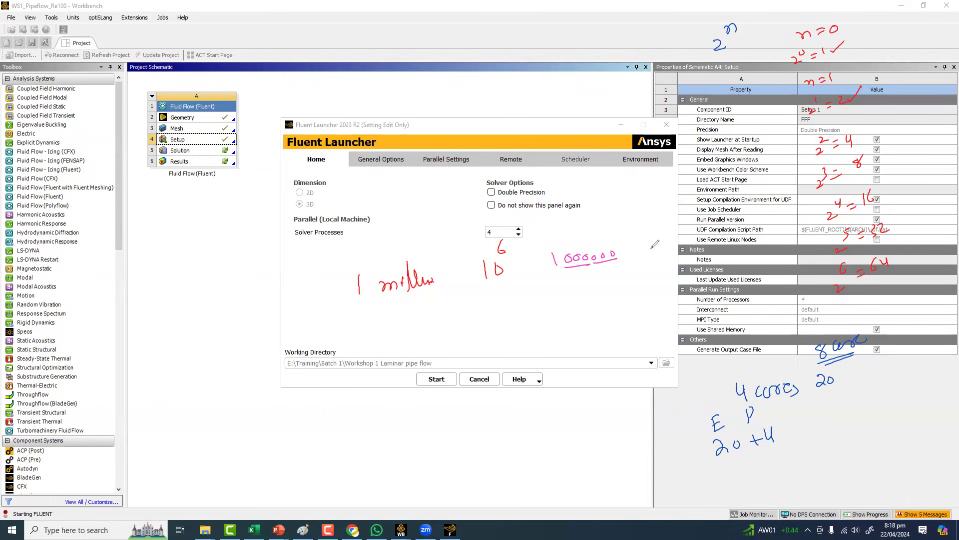
mouse_move(648, 244)
left_mouse_down()
mouse_move(654, 254)
mouse_move(722, 232)
mouse_move(749, 237)
left_mouse_up()
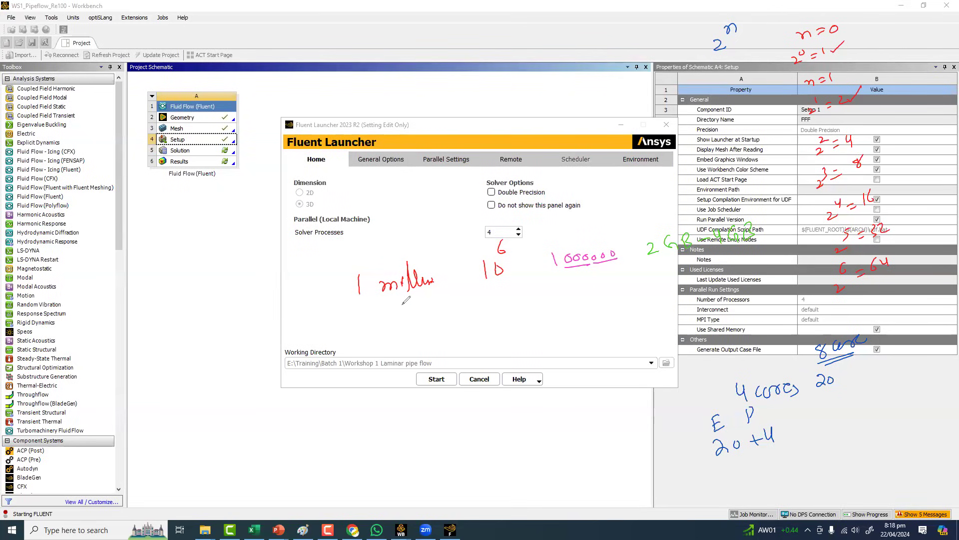
mouse_move(389, 309)
left_mouse_down()
mouse_move(413, 299)
mouse_move(425, 308)
left_mouse_up()
- Handwrite "512 cells (half million) → 1 core" in magenta across the bottom of the launcher
left_click_drag(371, 419, 362, 434)
mouse_move(378, 419)
left_mouse_down()
mouse_move(380, 433)
mouse_move(464, 413)
left_mouse_up()
mouse_move(478, 391)
left_mouse_down()
mouse_move(476, 410)
mouse_move(496, 413)
left_mouse_up()
mouse_move(497, 406)
left_mouse_down()
mouse_move(525, 412)
mouse_move(561, 370)
mouse_move(584, 391)
mouse_move(625, 380)
left_mouse_up()
mouse_move(626, 372)
left_mouse_down()
mouse_move(630, 386)
mouse_move(670, 382)
left_mouse_up()
left_click_drag(671, 378, 699, 366)
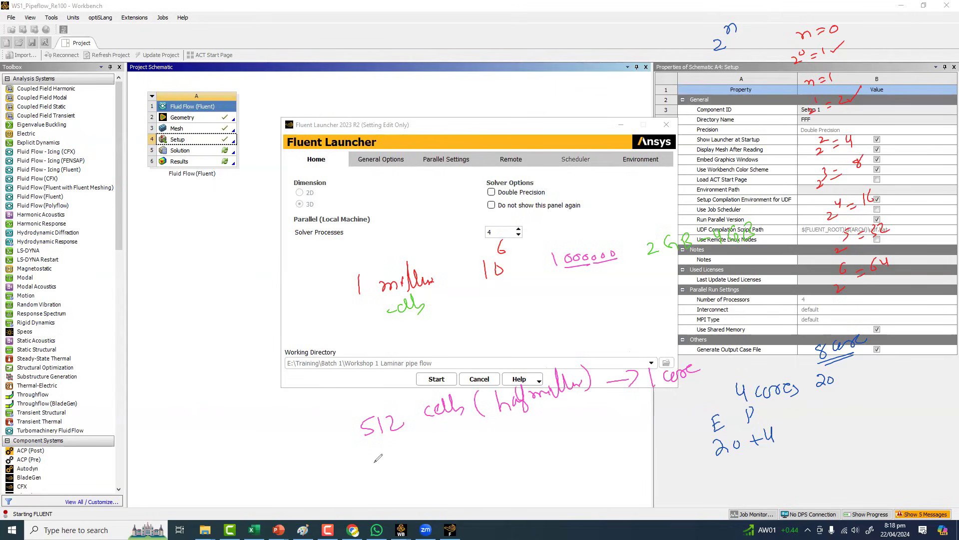
- Handwrite "256K cell (1/4 million) → 1 core" in magenta below the 512 cells line, adding a K after 512
left_click_drag(375, 460, 387, 471)
left_click_drag(392, 458, 407, 460)
mouse_move(432, 446)
left_mouse_down()
mouse_move(430, 457)
mouse_move(448, 441)
mouse_move(456, 446)
left_mouse_up()
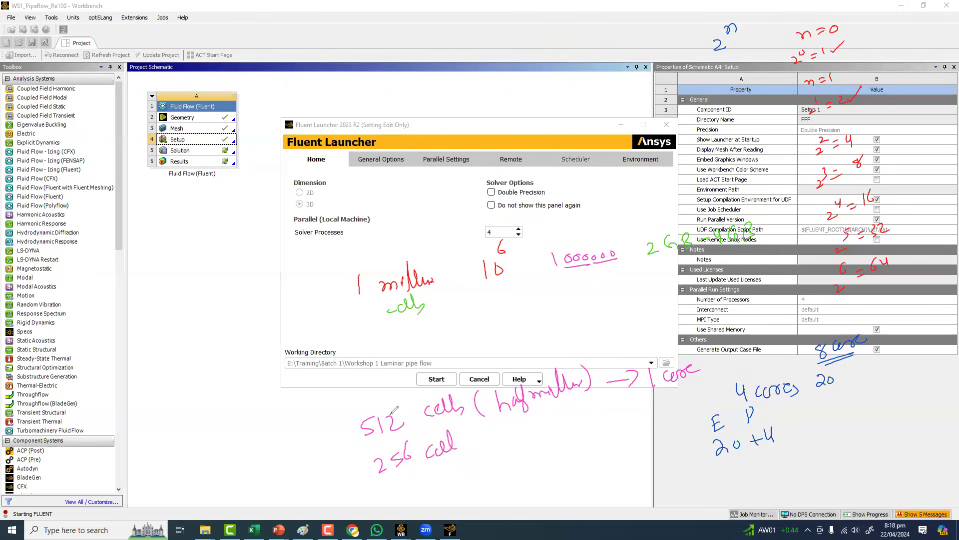
left_click_drag(408, 410, 416, 447)
left_click_drag(422, 440, 420, 446)
mouse_move(488, 428)
left_mouse_down()
mouse_move(496, 445)
mouse_move(505, 433)
left_mouse_up()
mouse_move(499, 435)
left_mouse_down()
mouse_move(506, 444)
mouse_move(550, 434)
left_mouse_up()
mouse_move(555, 411)
left_mouse_down()
mouse_move(560, 430)
mouse_move(626, 413)
left_mouse_up()
mouse_move(621, 405)
left_mouse_down()
mouse_move(622, 417)
mouse_move(643, 409)
left_mouse_up()
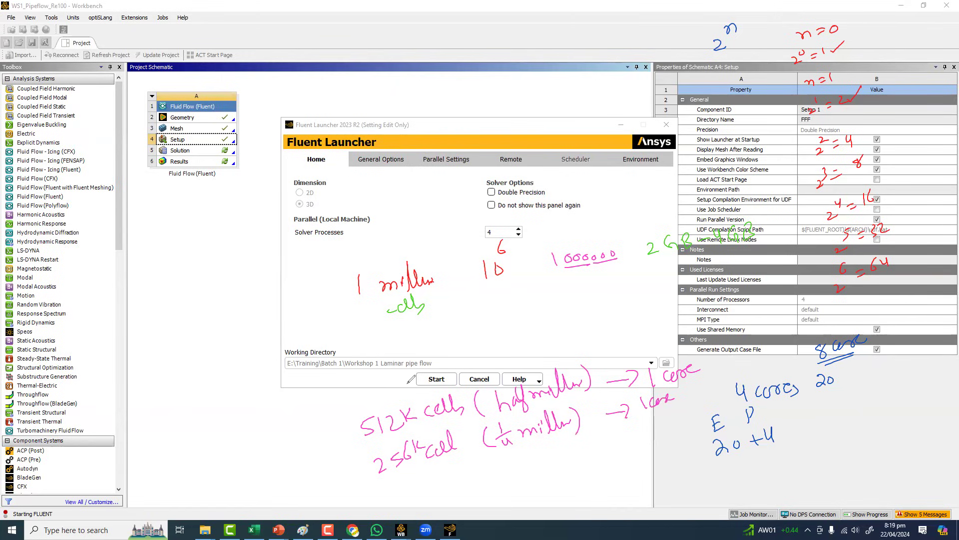
- Handwrite "1 million → 1 cores" in black above the 512K cells line
mouse_move(391, 386)
left_mouse_down()
mouse_move(411, 364)
mouse_move(435, 370)
left_mouse_up()
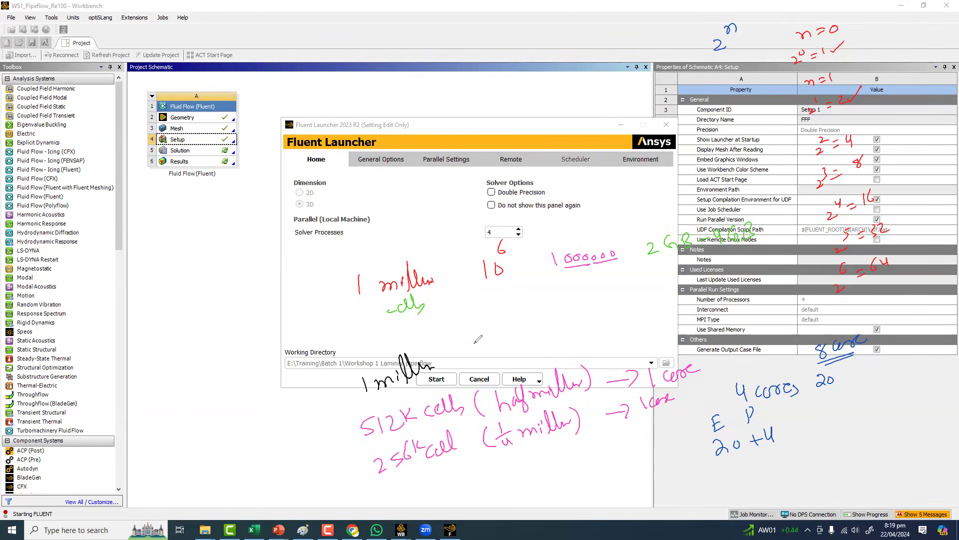
left_click_drag(475, 344, 480, 355)
left_click_drag(521, 329, 559, 327)
- Handwrite "20 million → 80 GB → 128 GB" in black above the launcher, with "→ 40 GB → 64 GB" beneath it
mouse_move(424, 83)
left_mouse_down()
mouse_move(426, 92)
mouse_move(483, 90)
mouse_move(494, 74)
mouse_move(508, 90)
mouse_move(528, 76)
left_mouse_up()
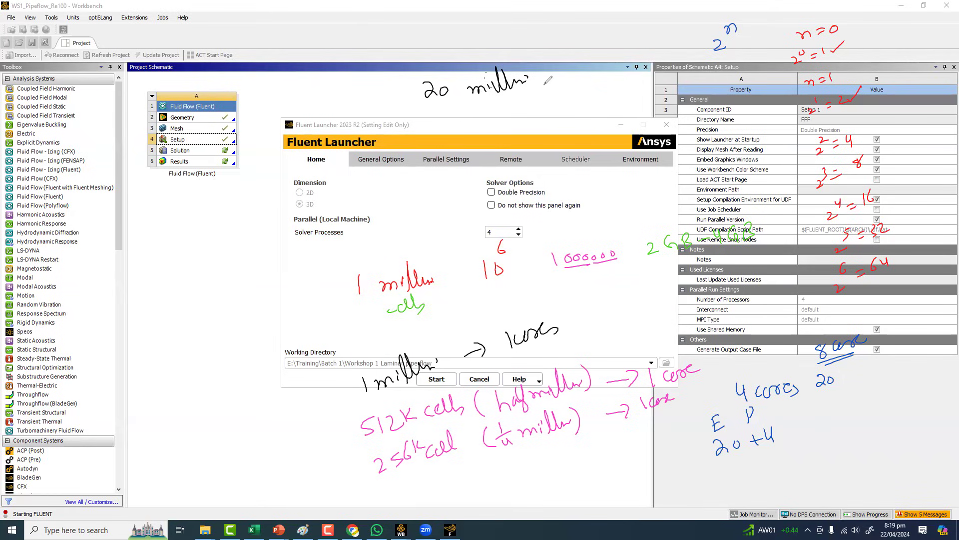
left_click_drag(544, 85, 628, 78)
mouse_move(636, 80)
left_mouse_down()
mouse_move(643, 71)
mouse_move(642, 83)
left_mouse_up()
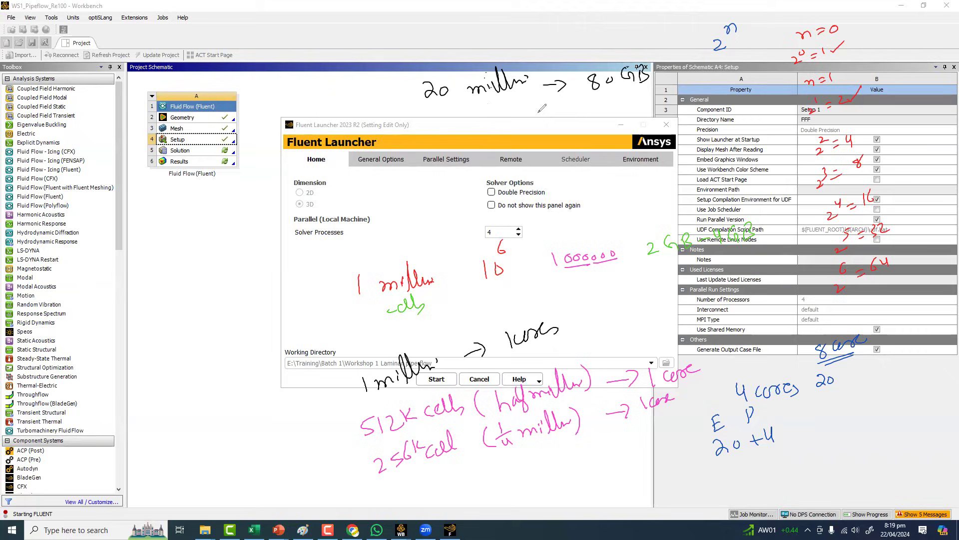
left_click_drag(537, 112, 554, 113)
left_click_drag(552, 110, 597, 107)
mouse_move(597, 101)
left_mouse_down()
mouse_move(597, 110)
mouse_move(608, 104)
left_mouse_up()
left_click_drag(624, 100, 624, 109)
mouse_move(619, 62)
left_mouse_down()
mouse_move(647, 39)
mouse_move(675, 37)
left_mouse_up()
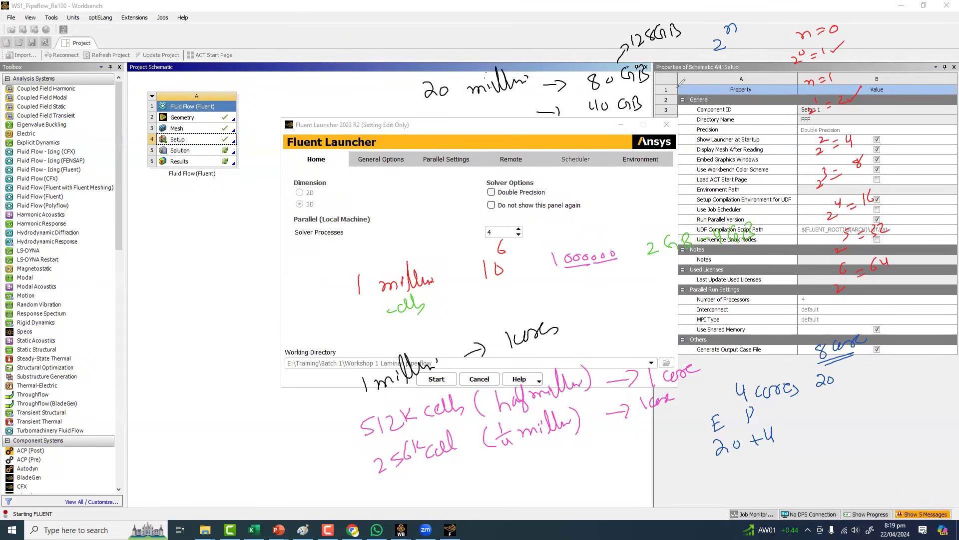
left_click_drag(647, 103, 714, 94)
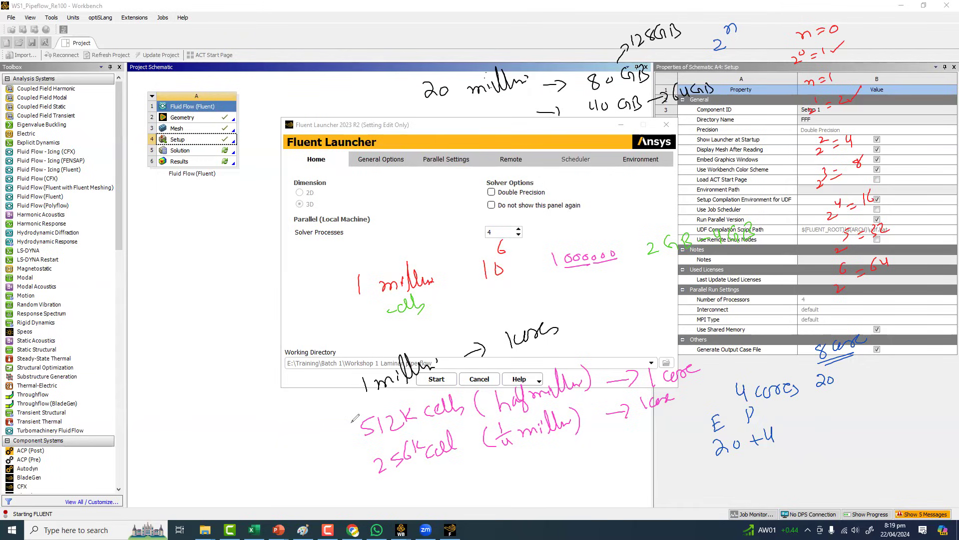
- Circle "512K cells" and handwrite "20 × 2 = 40 cores ⇒ 64 cores" across the launcher header, underlining the 64 cores
mouse_move(356, 418)
left_mouse_down()
mouse_move(467, 392)
mouse_move(380, 440)
mouse_move(342, 413)
left_mouse_up()
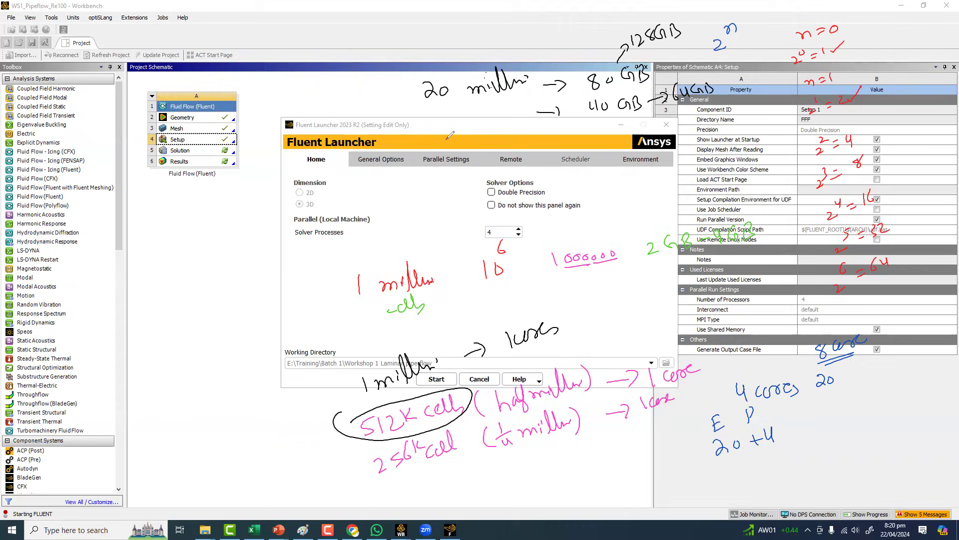
left_click_drag(429, 142, 440, 152)
mouse_move(452, 144)
left_mouse_down()
mouse_move(446, 151)
mouse_move(458, 143)
left_mouse_up()
left_click_drag(456, 138, 464, 148)
left_click_drag(476, 134, 486, 145)
left_click_drag(544, 133, 539, 142)
left_click_drag(548, 132, 562, 129)
left_click_drag(558, 131, 566, 137)
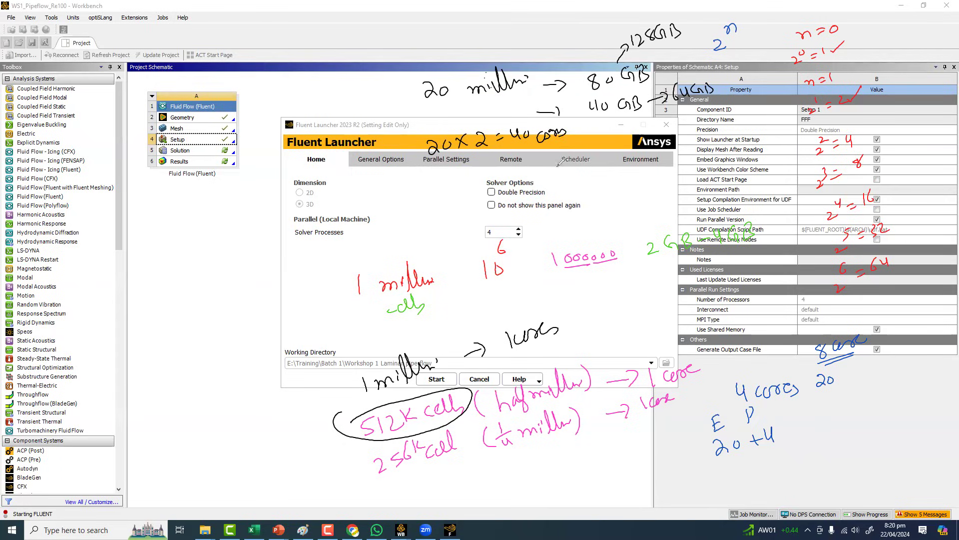
left_click_drag(537, 165, 550, 164)
mouse_move(548, 157)
left_mouse_down()
mouse_move(550, 166)
mouse_move(623, 144)
left_mouse_up()
mouse_move(565, 171)
left_mouse_down()
mouse_move(620, 160)
mouse_move(614, 164)
left_mouse_up()
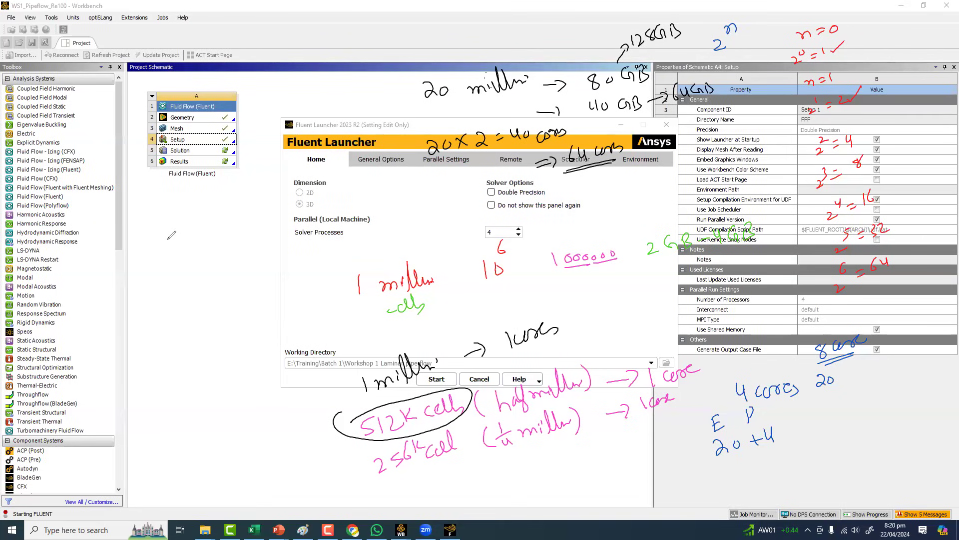
- Handwrite the list "64 core", "64 GB" and "128 GB" in the empty schematic area and group it with a curly brace
mouse_move(159, 241)
left_mouse_down()
mouse_move(160, 261)
mouse_move(178, 261)
mouse_move(223, 227)
left_mouse_up()
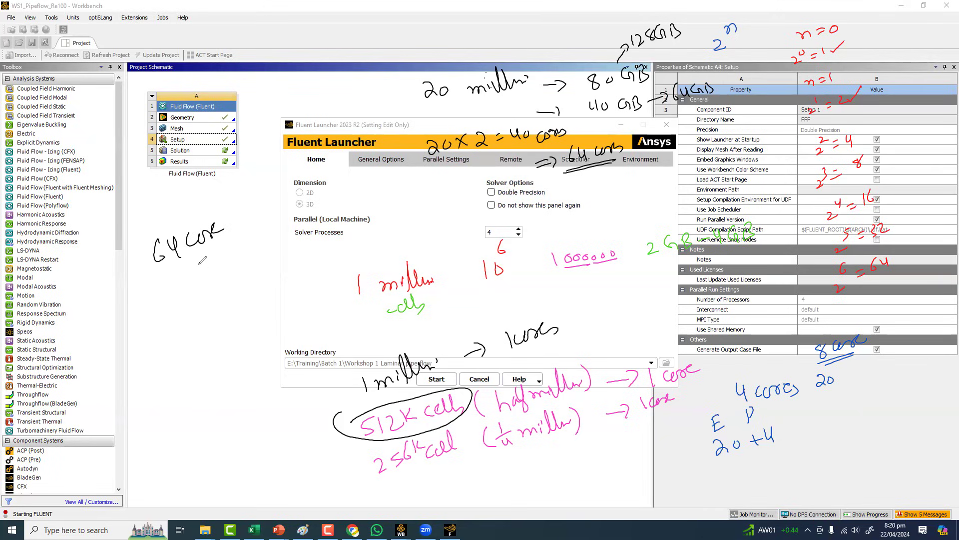
mouse_move(172, 276)
left_mouse_down()
mouse_move(167, 289)
mouse_move(188, 284)
left_mouse_up()
mouse_move(185, 274)
left_mouse_down()
mouse_move(186, 295)
mouse_move(207, 274)
left_mouse_up()
left_click_drag(209, 266, 210, 272)
left_click_drag(180, 300, 190, 313)
mouse_move(200, 295)
left_mouse_down()
mouse_move(194, 310)
mouse_move(232, 285)
left_mouse_up()
left_click_drag(232, 211, 245, 227)
left_click_drag(244, 227, 250, 257)
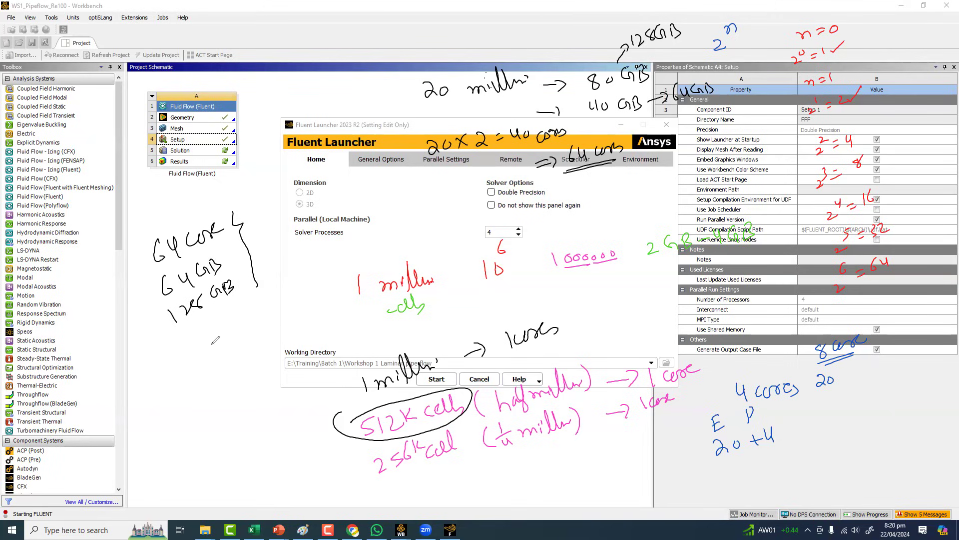
- Handwrite "20000 cells", "20K cell" and "18K cell" one below the other under the braced hardware list
left_click(168, 387)
left_click_drag(190, 383, 191, 383)
left_click_drag(200, 378, 200, 378)
left_click_drag(207, 374, 263, 345)
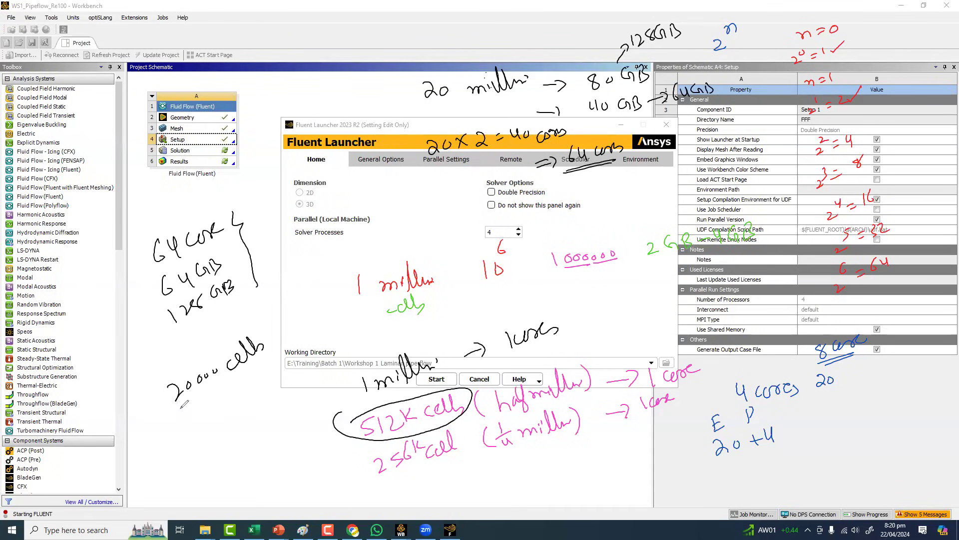
left_click_drag(192, 423, 202, 425)
left_click_drag(207, 409, 210, 418)
mouse_move(236, 400)
left_mouse_down()
mouse_move(230, 409)
mouse_move(248, 397)
left_mouse_up()
left_click_drag(248, 407, 264, 380)
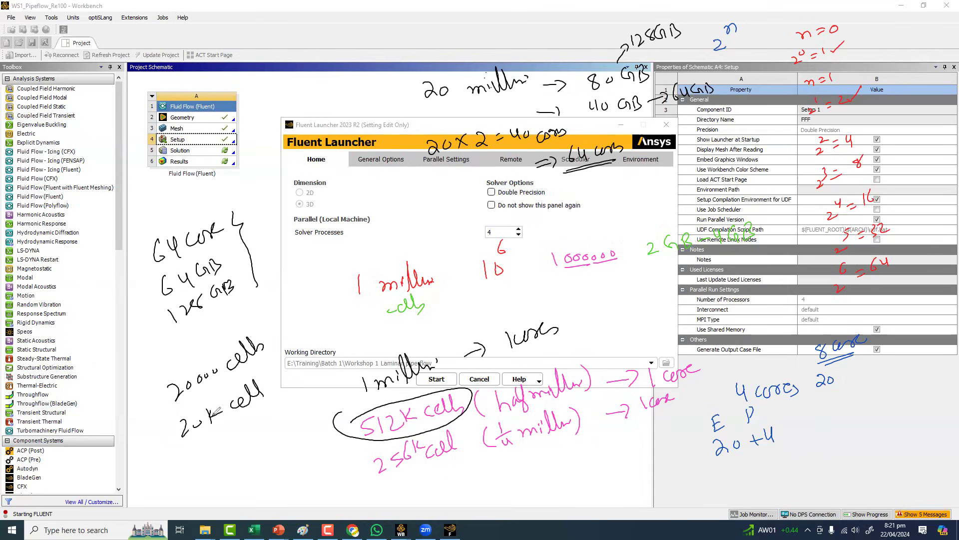
left_click(203, 453)
left_click_drag(203, 454, 211, 469)
left_click_drag(223, 450, 230, 455)
mouse_move(235, 441)
left_mouse_down()
mouse_move(239, 449)
mouse_move(272, 433)
left_mouse_up()
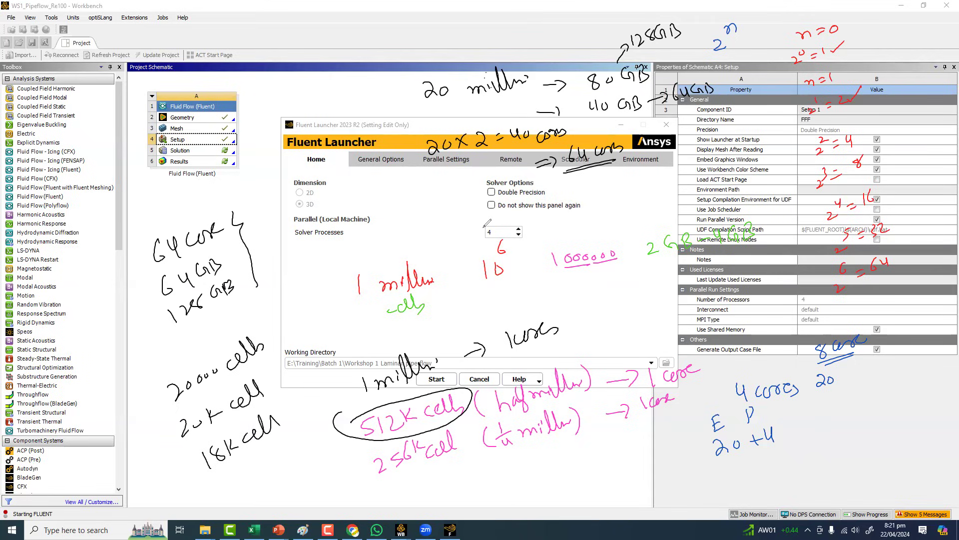
- Mark the Solver Processes value with the pen and clear all handwritten annotations
left_click_drag(483, 228, 482, 238)
left_click_drag(466, 229, 466, 233)
key("Escape")
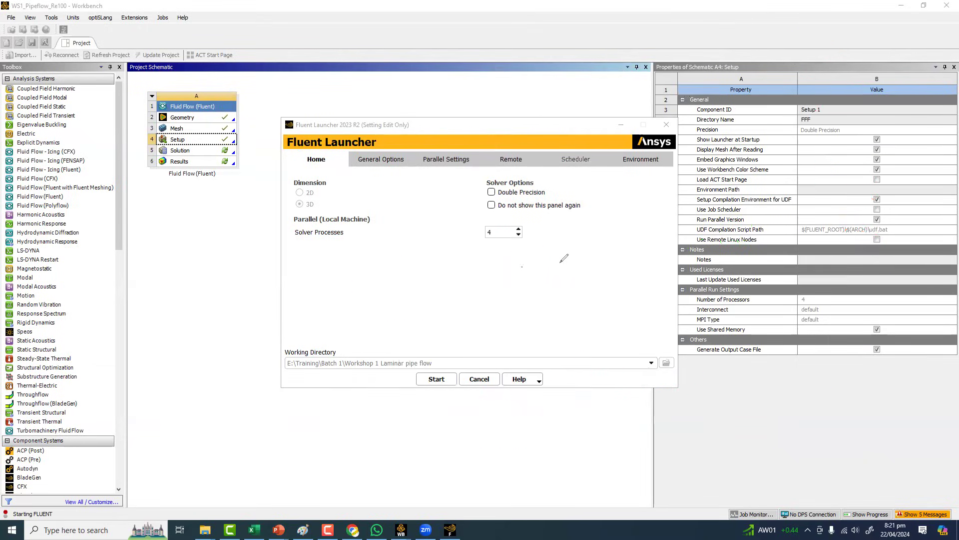
- Sketch a row of four rectangles in black below the Solver Processes setting to represent the cores
left_click_drag(543, 261, 522, 294)
mouse_move(571, 258)
left_mouse_down()
mouse_move(604, 270)
mouse_move(580, 282)
mouse_move(595, 283)
left_mouse_up()
left_click_drag(572, 261, 591, 284)
mouse_move(672, 241)
left_mouse_down()
mouse_move(678, 265)
mouse_move(634, 278)
mouse_move(650, 245)
mouse_move(680, 270)
left_mouse_up()
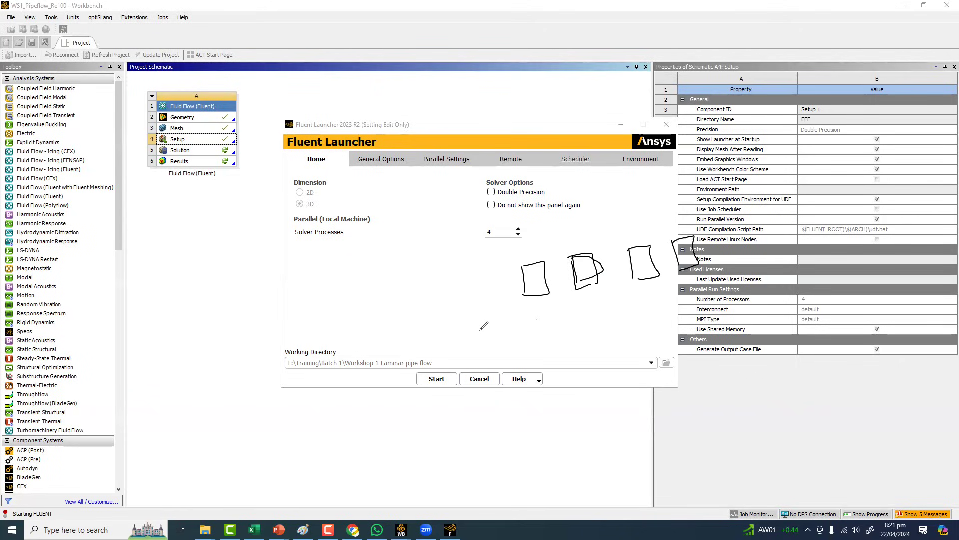
- Handwrite the labels "Cache", "RAM" and "Harddisk" around and below the row of four core boxes
left_click_drag(480, 328, 474, 342)
mouse_move(483, 331)
left_mouse_down()
mouse_move(490, 338)
mouse_move(501, 324)
left_mouse_up()
mouse_move(729, 361)
left_mouse_down()
mouse_move(736, 376)
mouse_move(752, 361)
left_mouse_up()
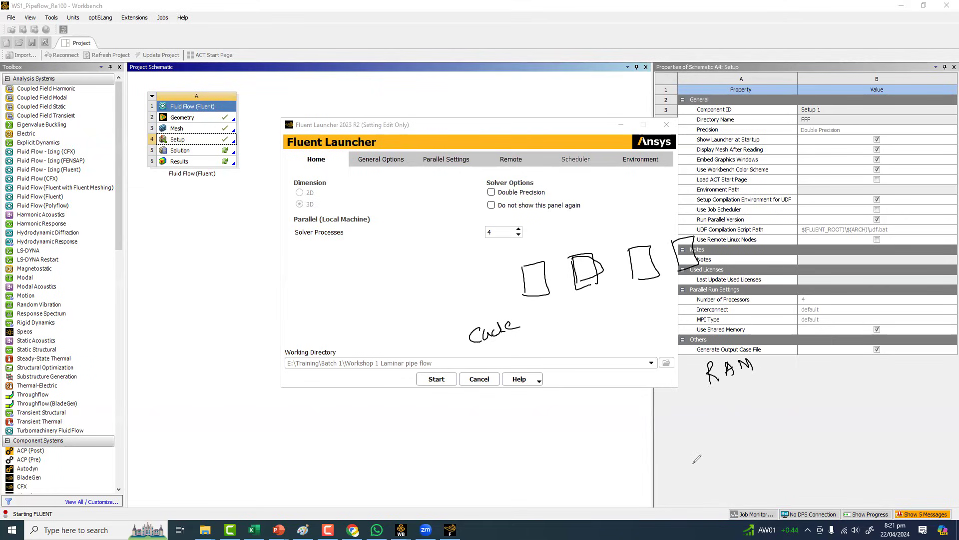
left_click_drag(671, 470, 727, 462)
left_click_drag(728, 458, 729, 458)
left_click_drag(736, 444, 747, 451)
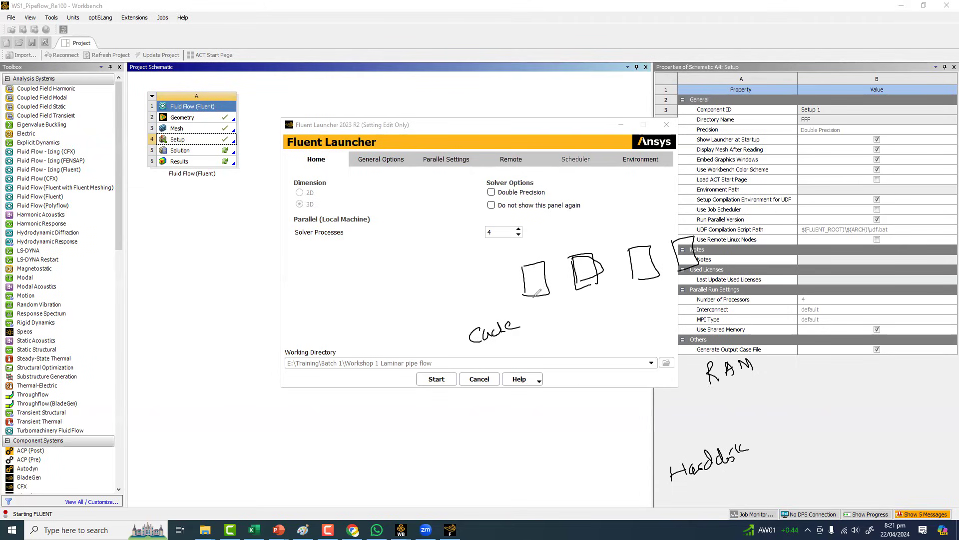
- Draw double-headed arrows linking the first core box to the Cache label and each neighbouring pair of core boxes
mouse_move(535, 294)
left_mouse_down()
mouse_move(516, 318)
mouse_move(524, 314)
left_mouse_up()
left_click_drag(527, 298, 536, 290)
mouse_move(555, 269)
left_mouse_down()
mouse_move(555, 277)
mouse_move(628, 261)
left_mouse_up()
left_click_drag(623, 258, 676, 251)
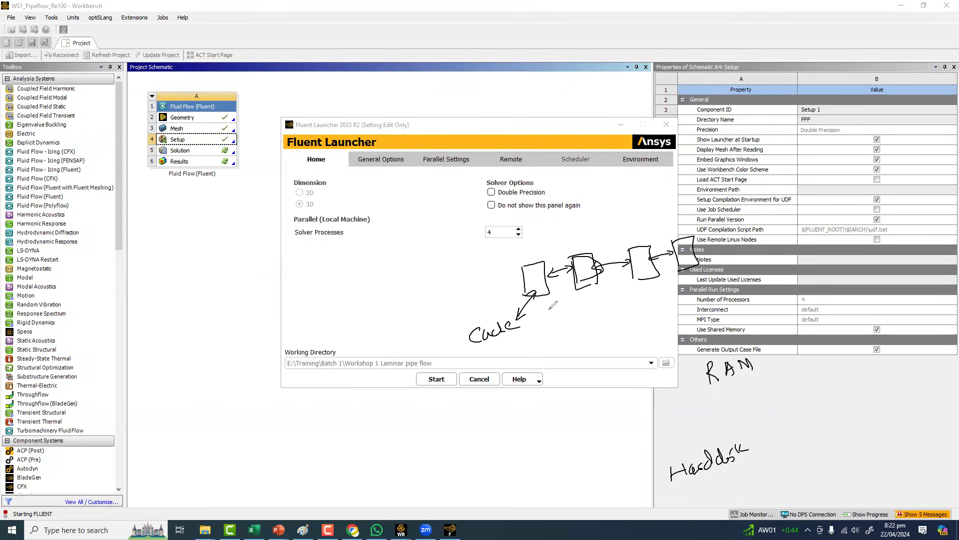
- Draw arrows from the four core boxes toward RAM with zigzag strokes near their ends, and clear the whole drawing
left_click_drag(541, 304, 662, 355)
left_click_drag(649, 352, 663, 356)
mouse_move(592, 289)
left_mouse_down()
mouse_move(672, 337)
mouse_move(656, 340)
left_mouse_up()
mouse_move(646, 282)
left_mouse_down()
mouse_move(687, 325)
mouse_move(672, 325)
left_mouse_up()
left_click_drag(686, 275, 701, 322)
left_click_drag(700, 306, 674, 316)
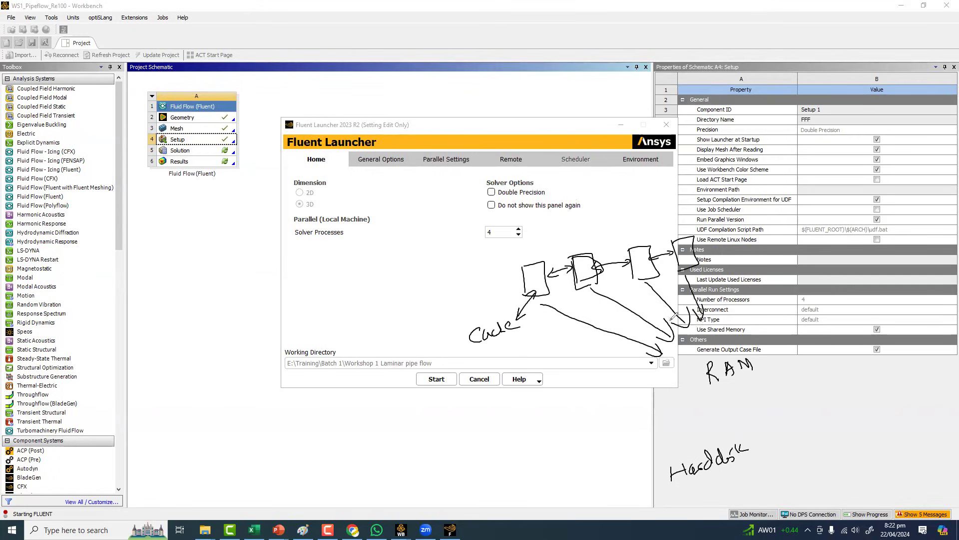
mouse_move(686, 350)
left_mouse_down()
mouse_move(649, 317)
mouse_move(663, 322)
left_mouse_up()
mouse_move(714, 340)
left_mouse_down()
mouse_move(689, 301)
mouse_move(700, 306)
left_mouse_up()
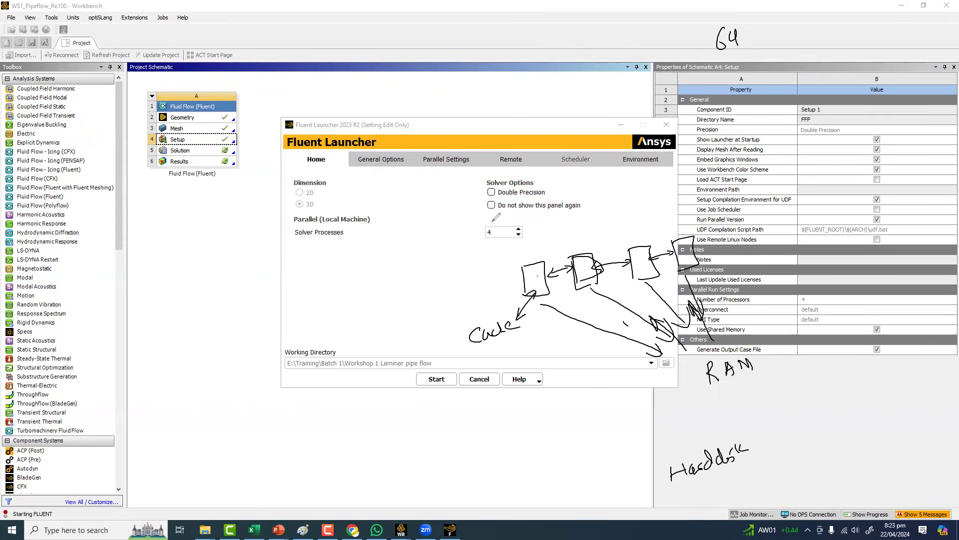
mouse_move(504, 220)
left_mouse_down()
mouse_move(522, 248)
mouse_move(495, 220)
left_mouse_up()
key("Escape")
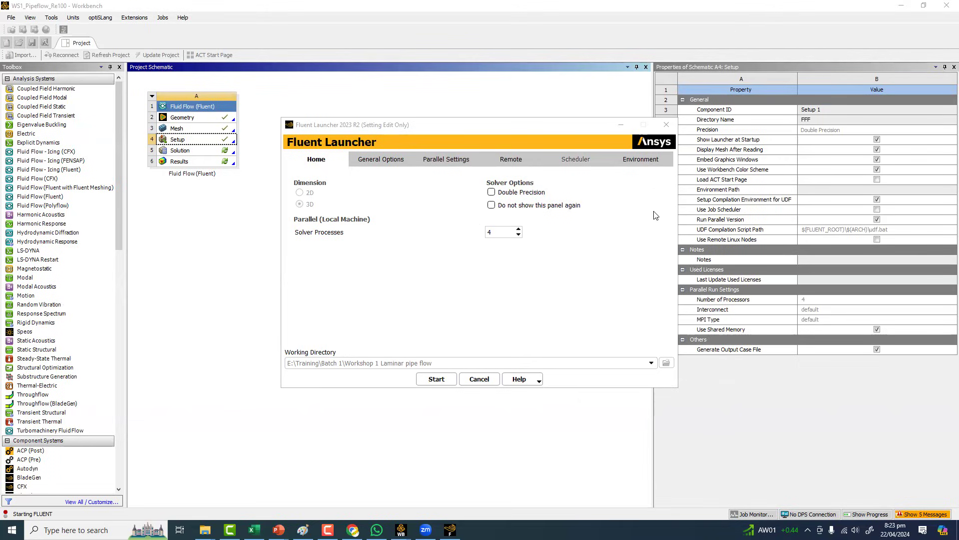
- Start Fluent with a single solver process and acknowledge the precision note
left_click(519, 234)
left_click(436, 381)
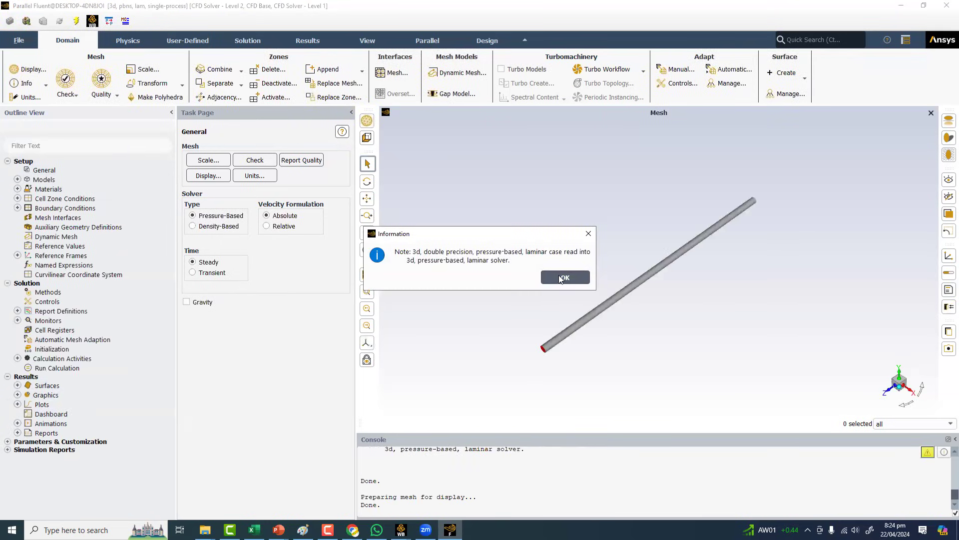
key("Return")
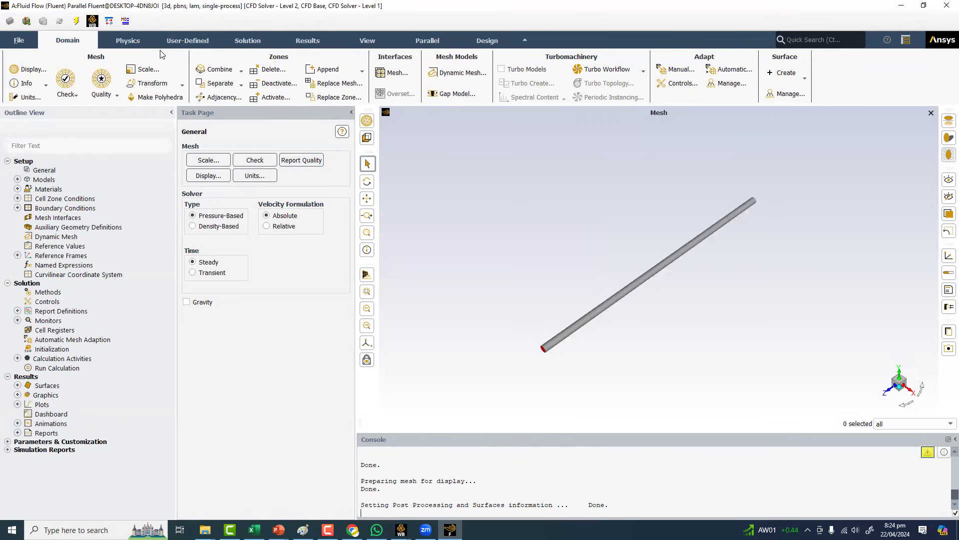
- Examine the Physics and Results tool groups and the outline's boundary conditions, reference values, calculation activities, animations, reports and parameters
left_click(133, 43)
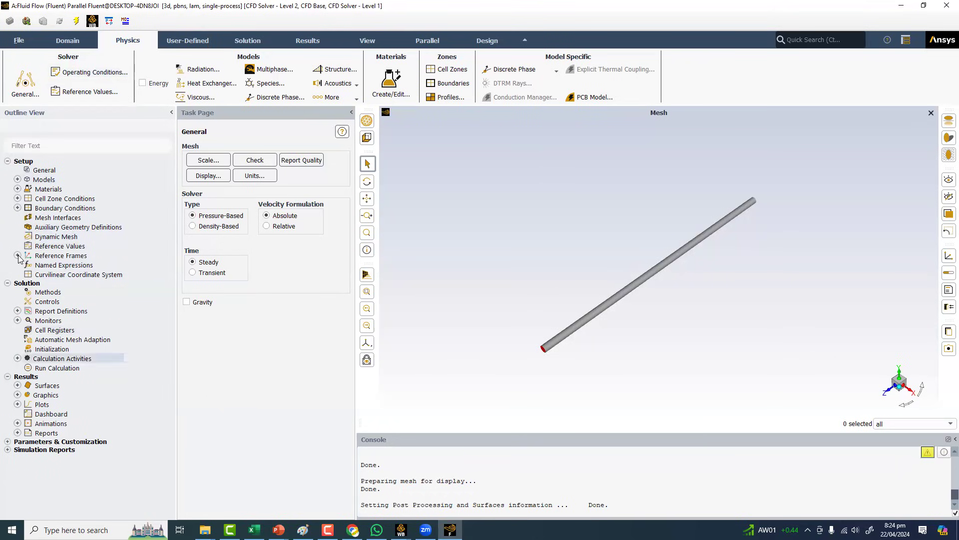
left_click(18, 207)
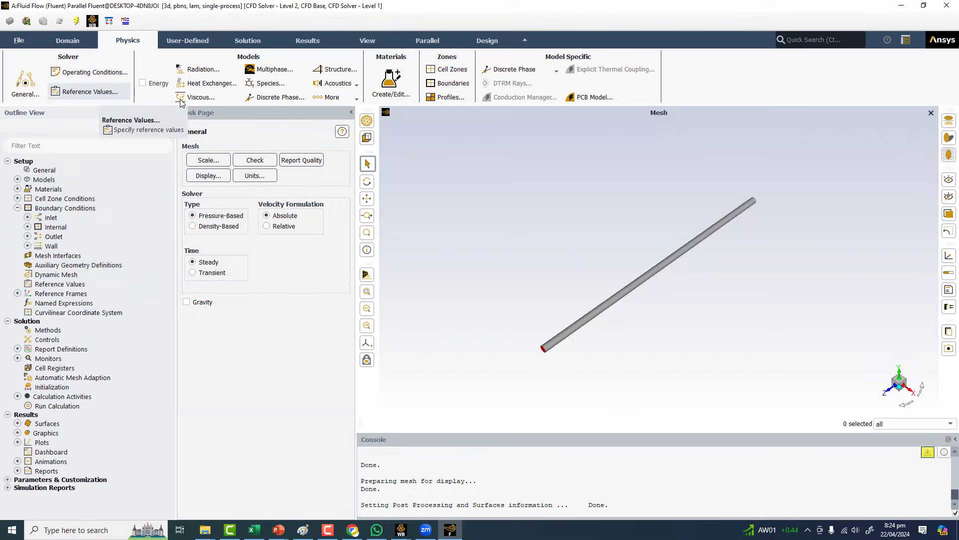
left_click(311, 42)
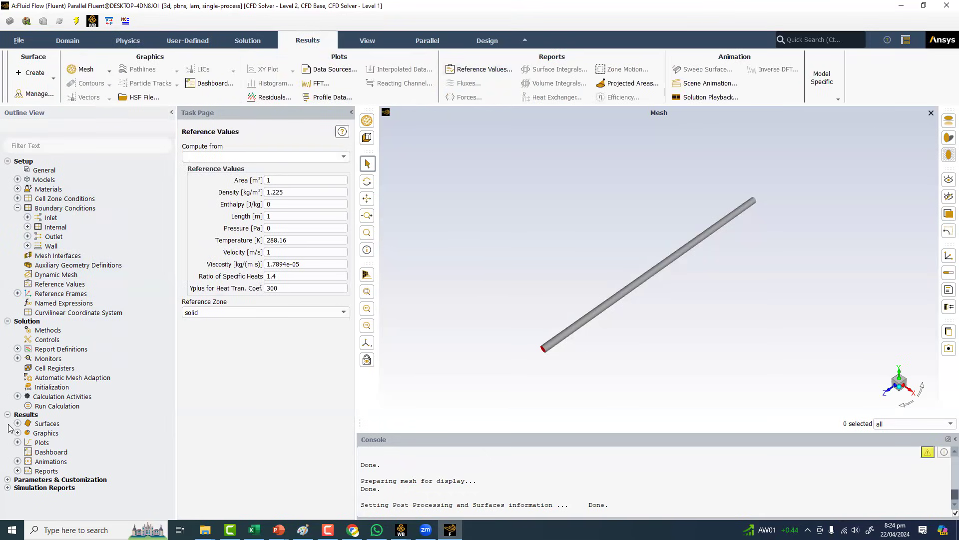
left_click(7, 481)
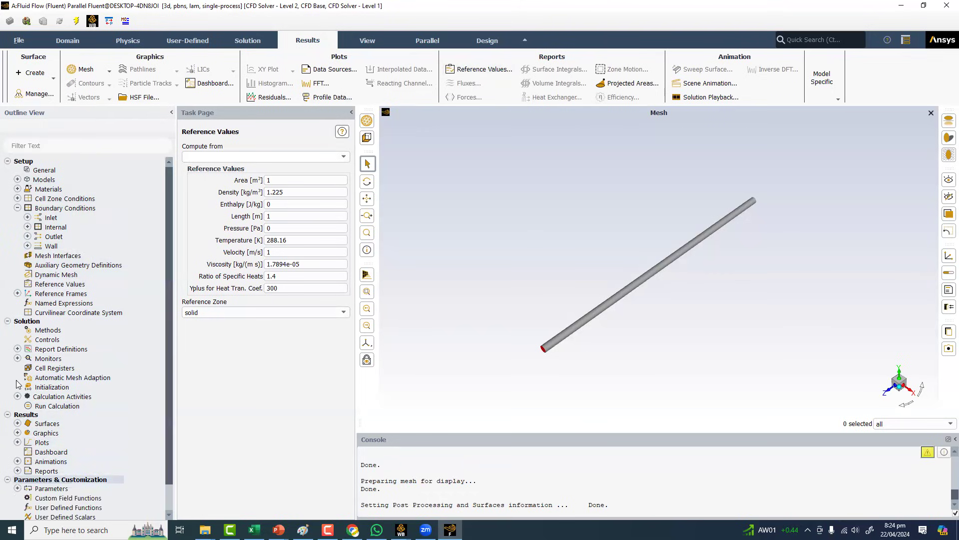
scroll(17, 385, "down", 1)
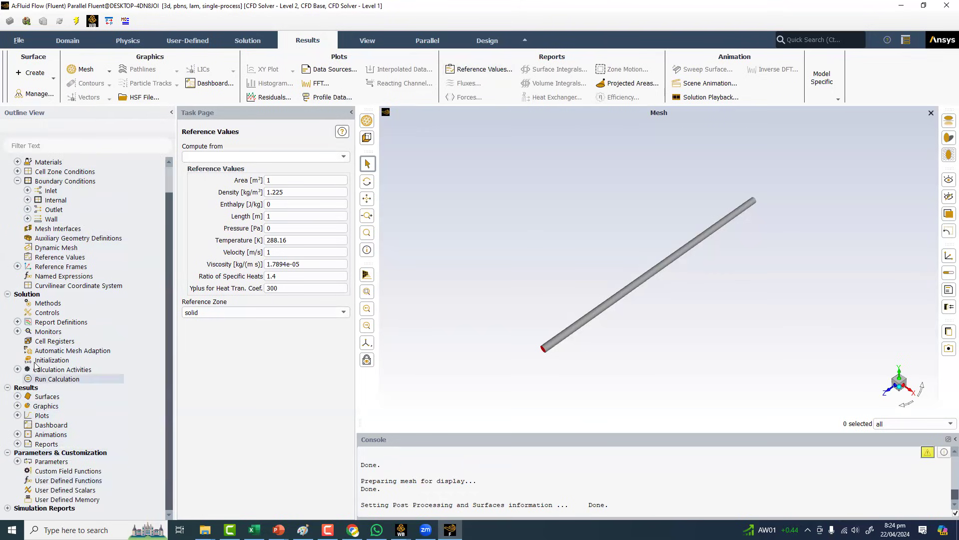
left_click(17, 369)
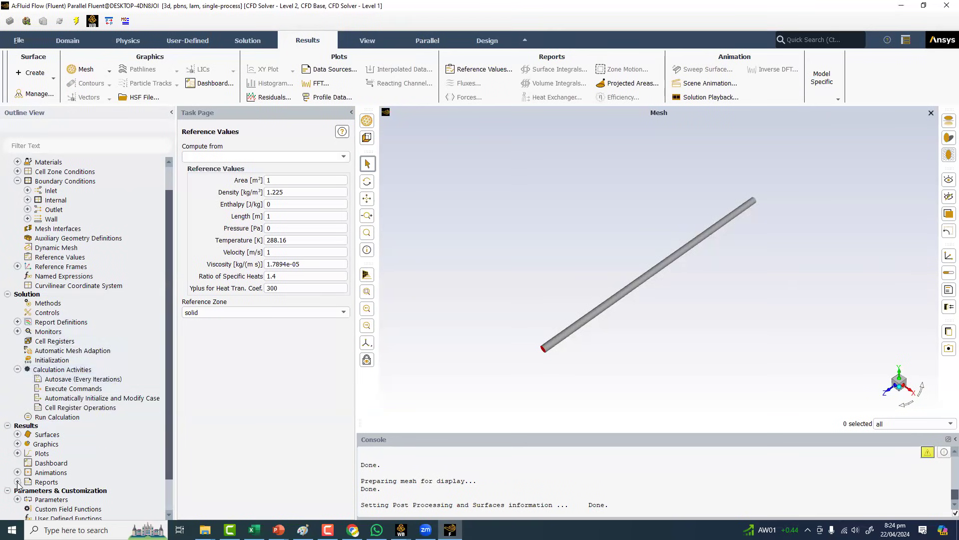
left_click(18, 482)
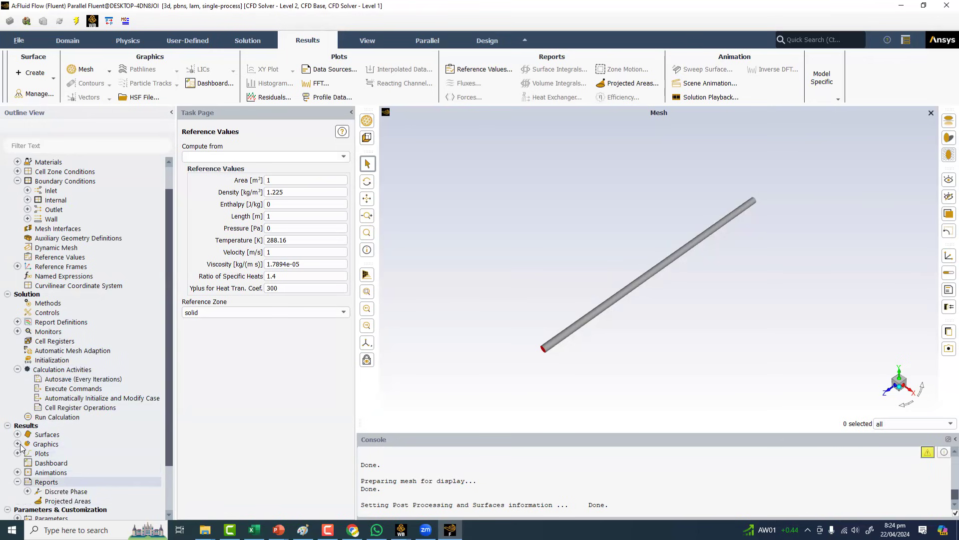
scroll(18, 465, "down", 1)
left_click(17, 444)
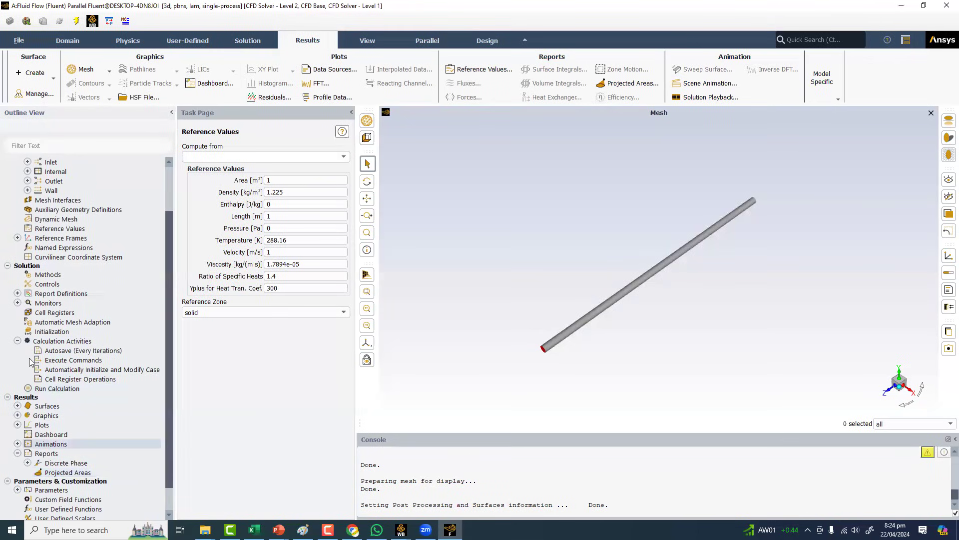
scroll(29, 361, "down", 2)
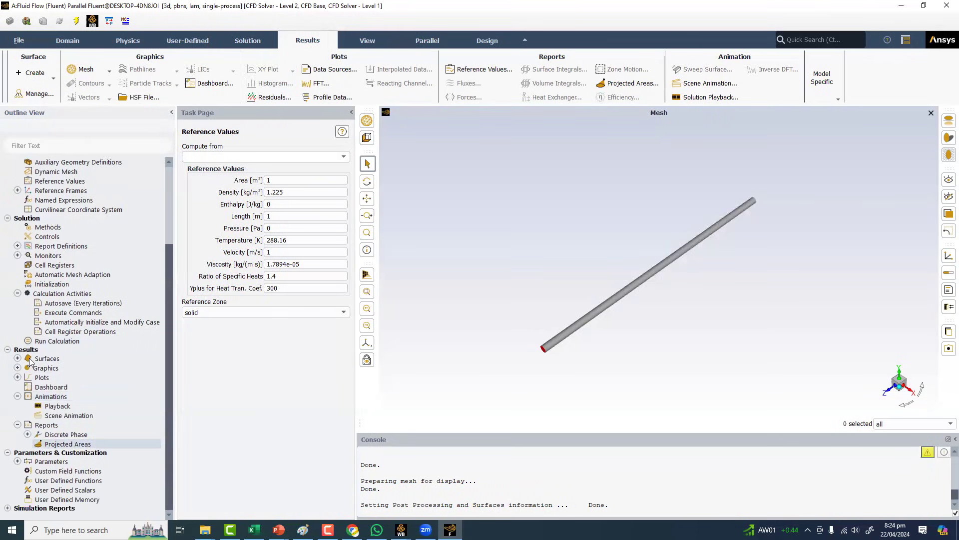
left_click(17, 461)
scroll(19, 463, "down", 1)
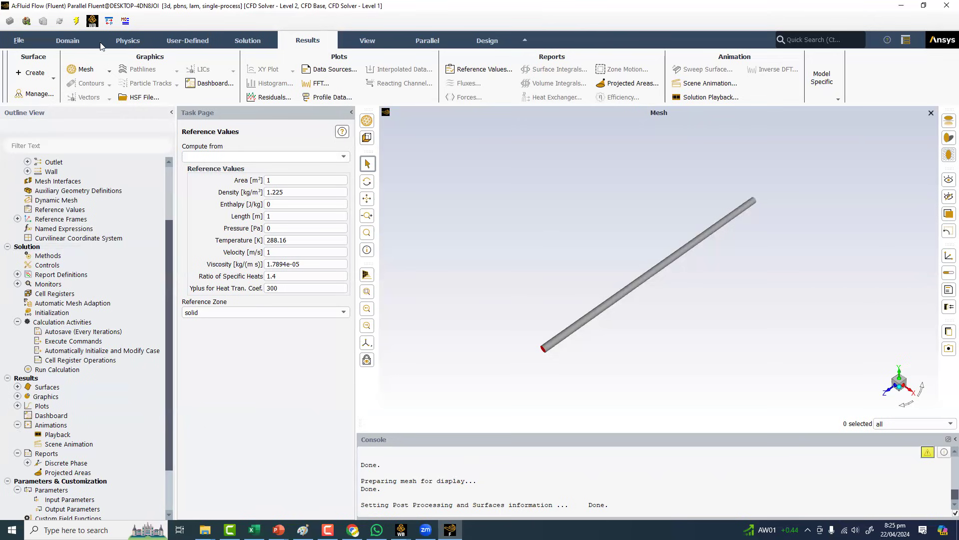
- Examine the Domain tools, including the Manual Mesh Adaption settings, the Turbo Workflow options and the Mesh Interfaces dialog
left_click(79, 41)
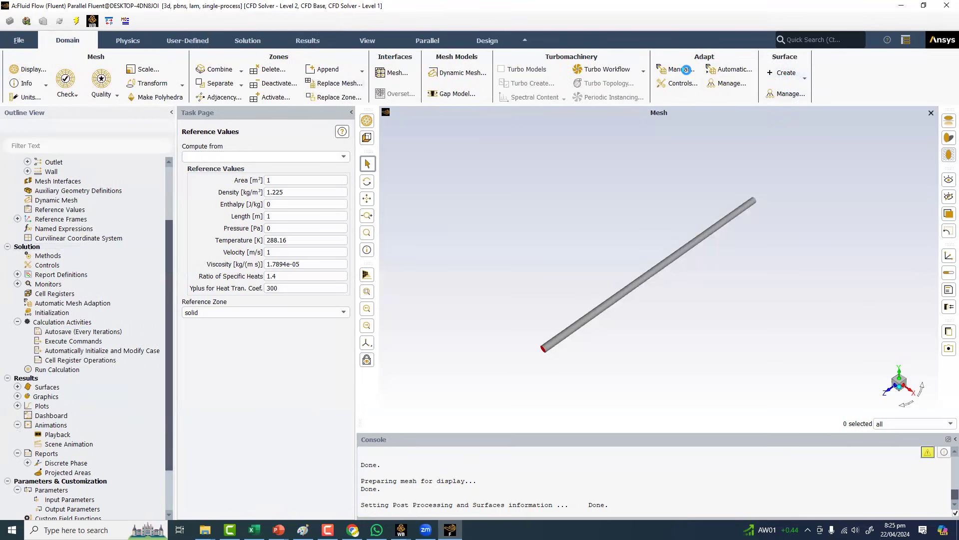
left_click(675, 71)
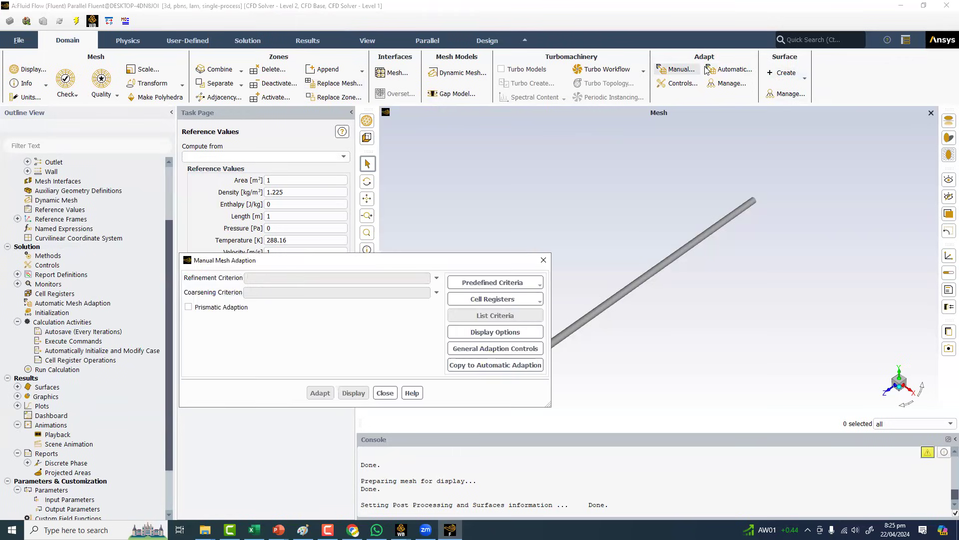
left_click(543, 261)
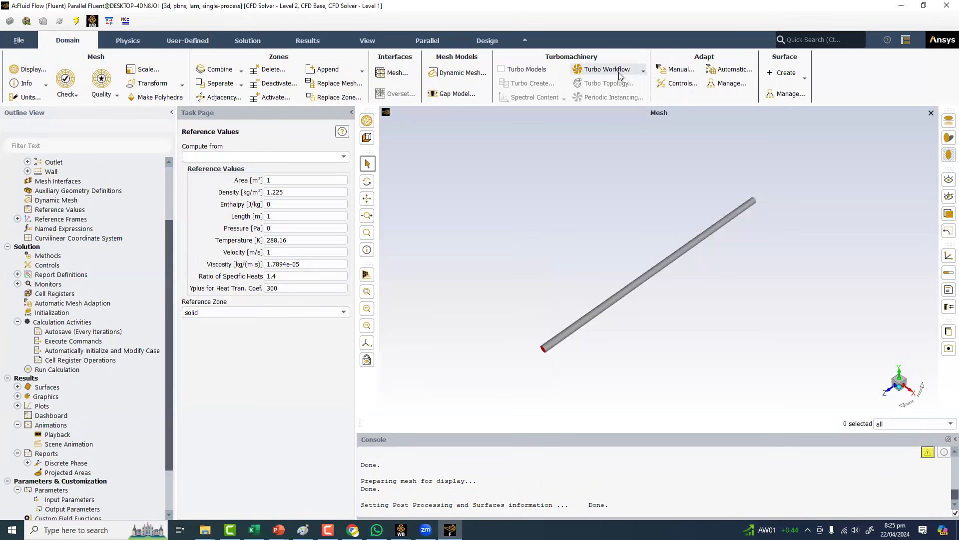
left_click(587, 73)
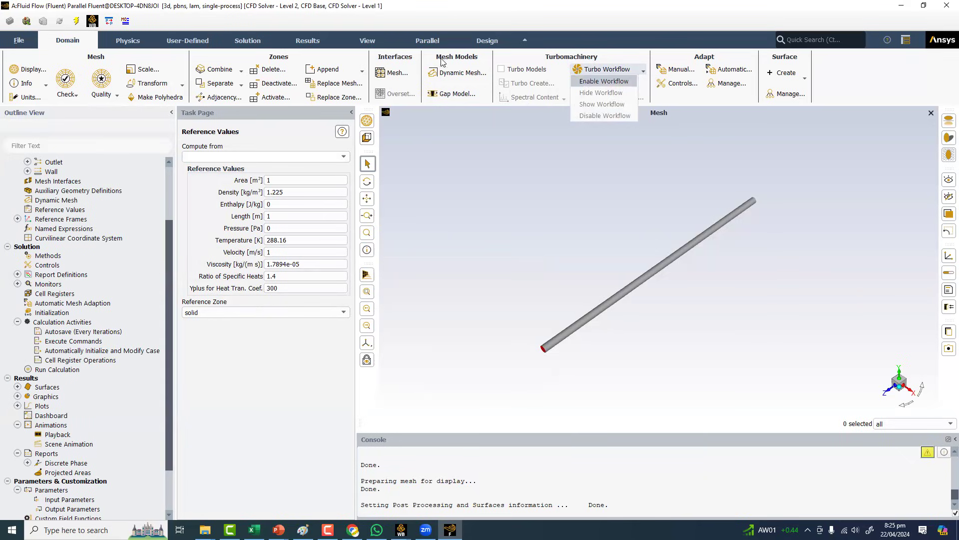
left_click(460, 79)
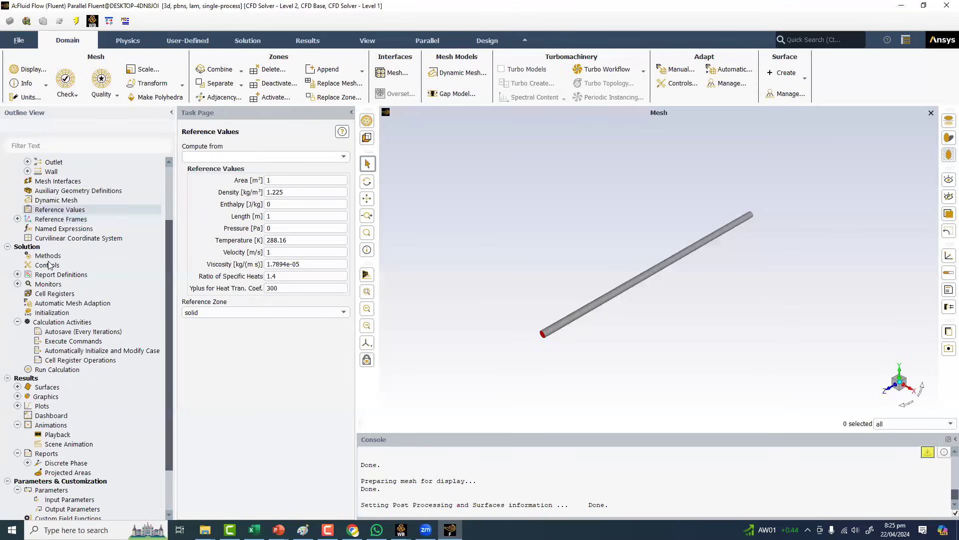
scroll(64, 277, "up", 3)
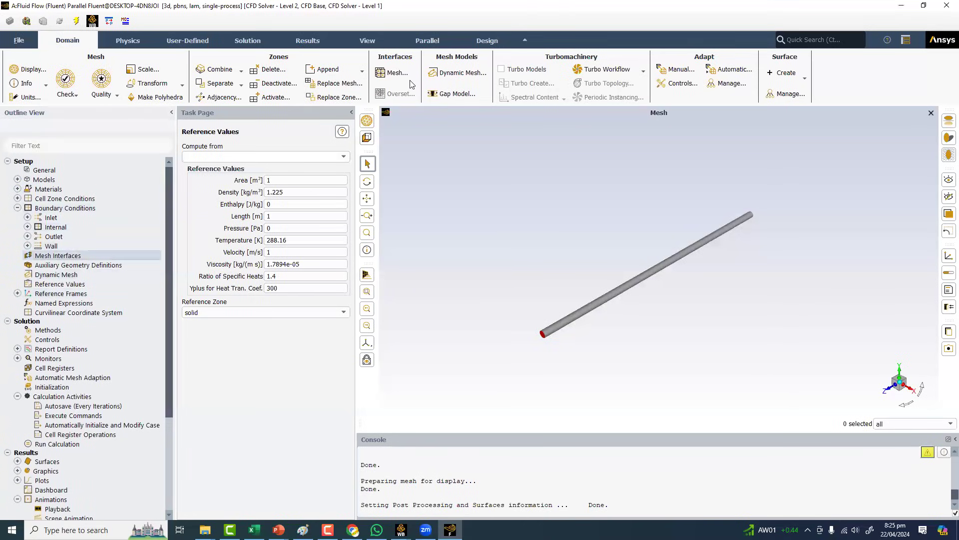
left_click(396, 74)
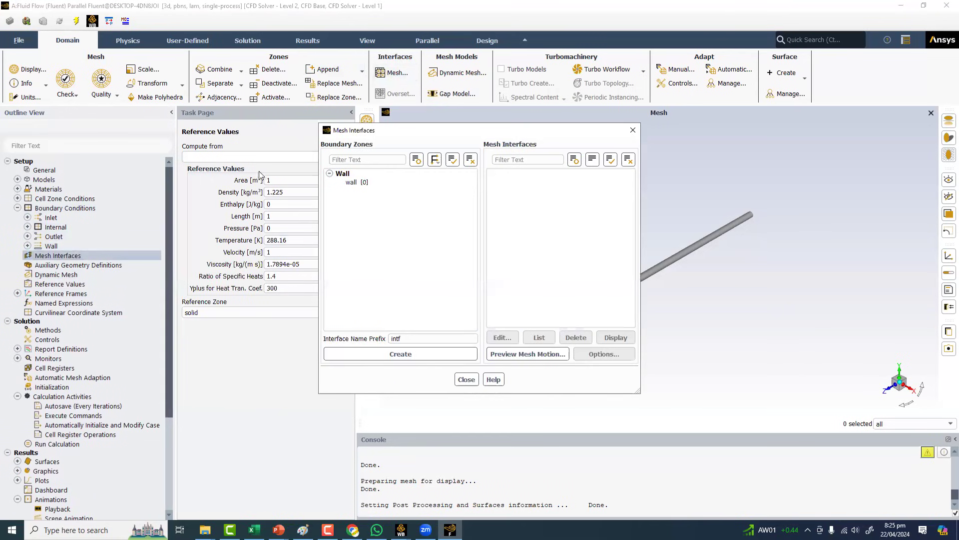
- Open the Scale Mesh dialog from the General setup and reposition it so the domain extents can be read
left_click(43, 171)
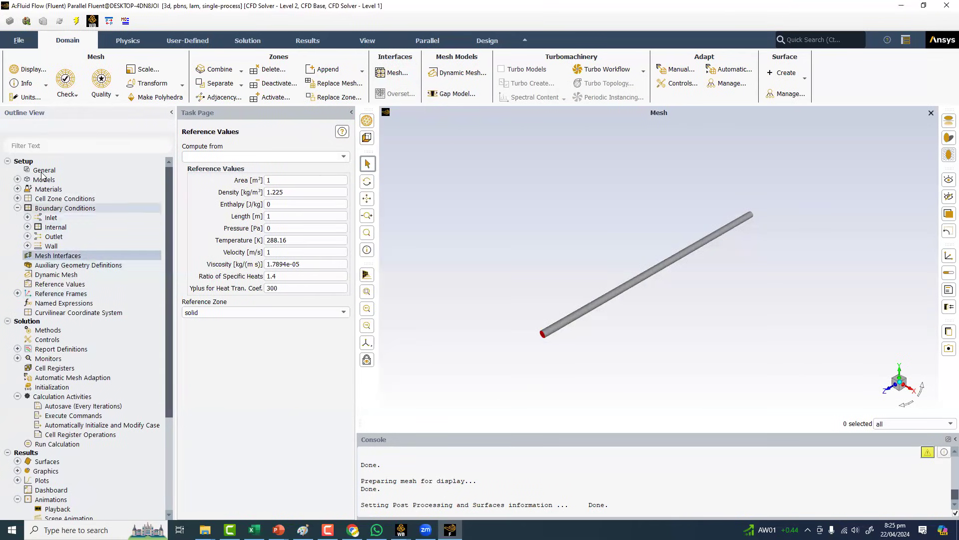
left_click(209, 161)
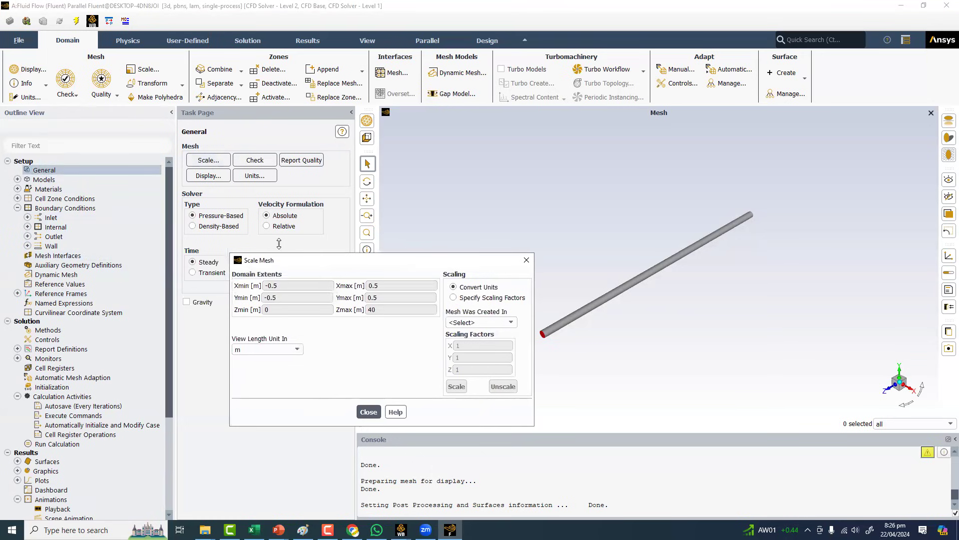
left_click_drag(370, 267, 342, 254)
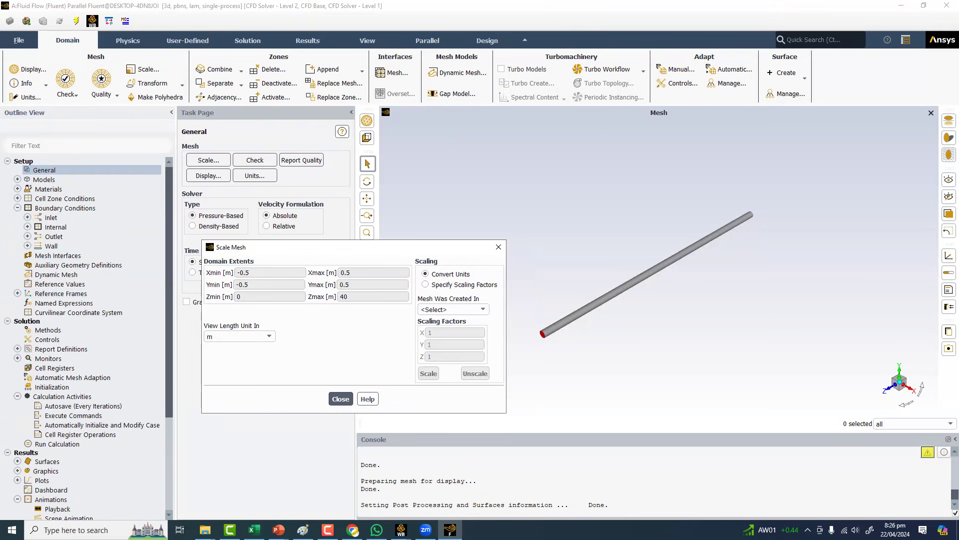
- Switch to the WS1_Pipeflow_Re100 project in Workbench and select the Mesh cell of the Fluid Flow (Fluent) system
left_click(401, 530)
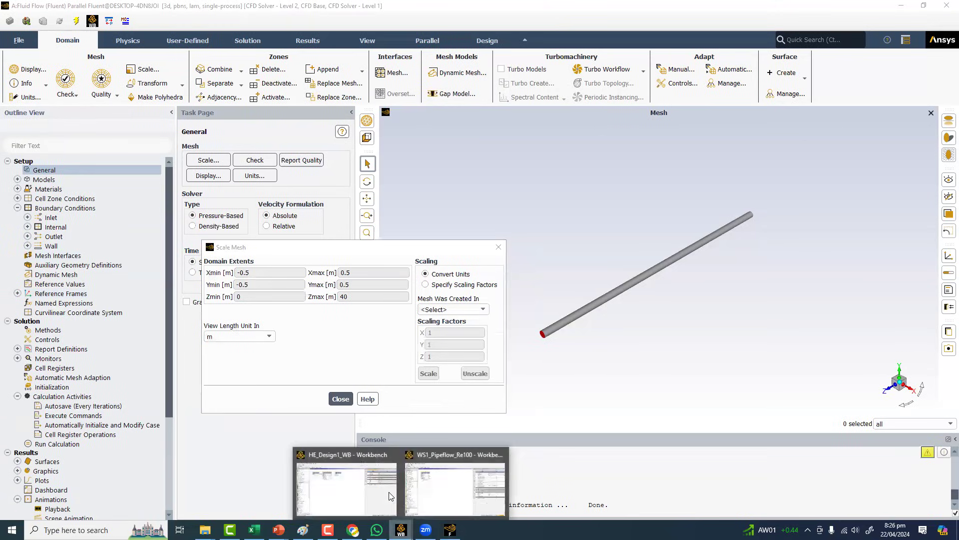
left_click(423, 484)
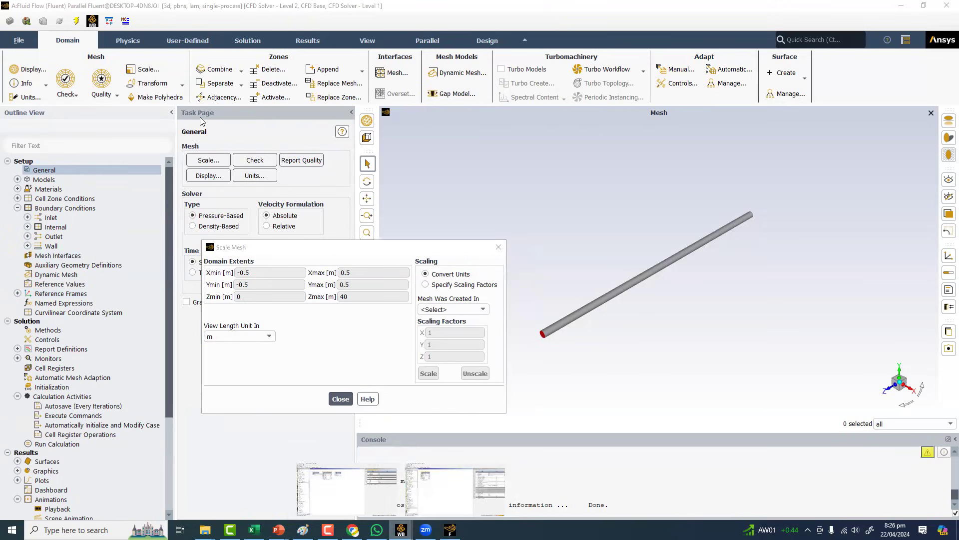
left_click(201, 121)
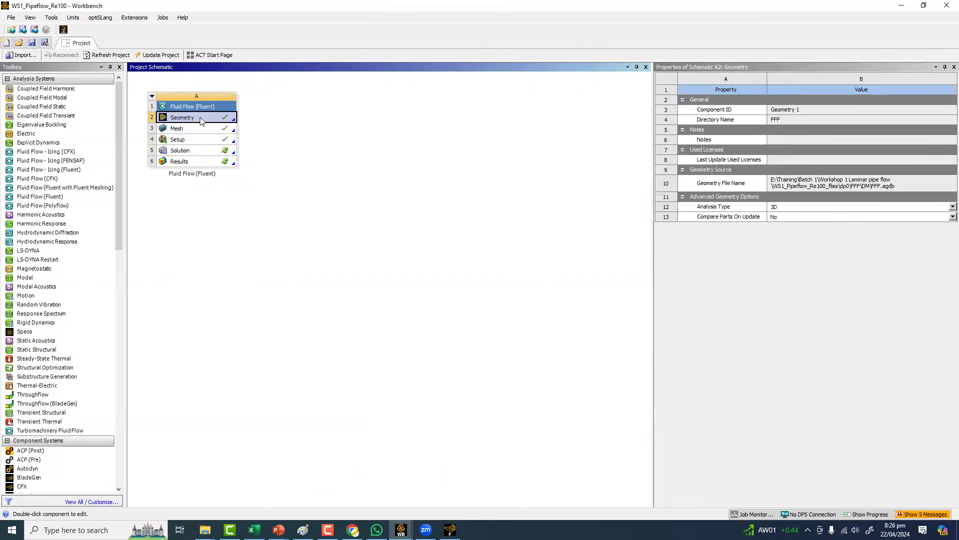
left_click(179, 132)
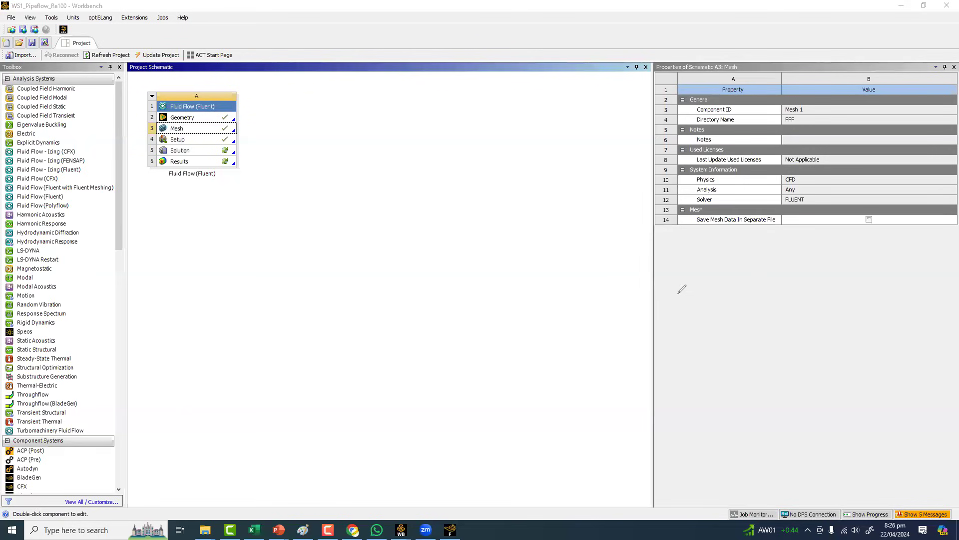
- Draw a long pipe with circular ends in the empty area below the mesh properties and label it "10 m" and "10 units"
left_click_drag(677, 293, 822, 271)
mouse_move(678, 314)
left_mouse_down()
mouse_move(820, 285)
mouse_move(812, 274)
left_mouse_up()
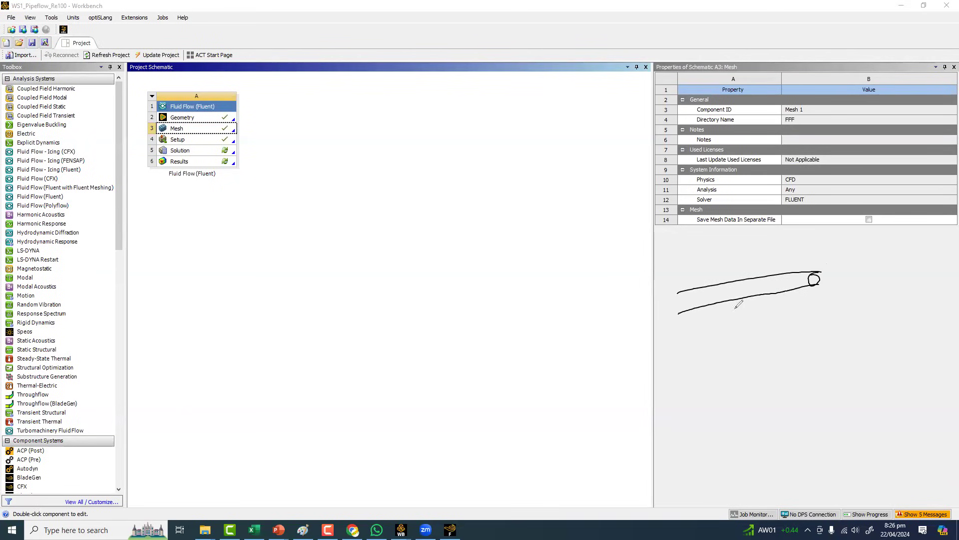
left_click_drag(680, 291, 684, 293)
left_click_drag(735, 309, 742, 309)
left_click_drag(752, 313, 767, 308)
left_click_drag(733, 348, 734, 359)
left_click_drag(744, 351, 796, 345)
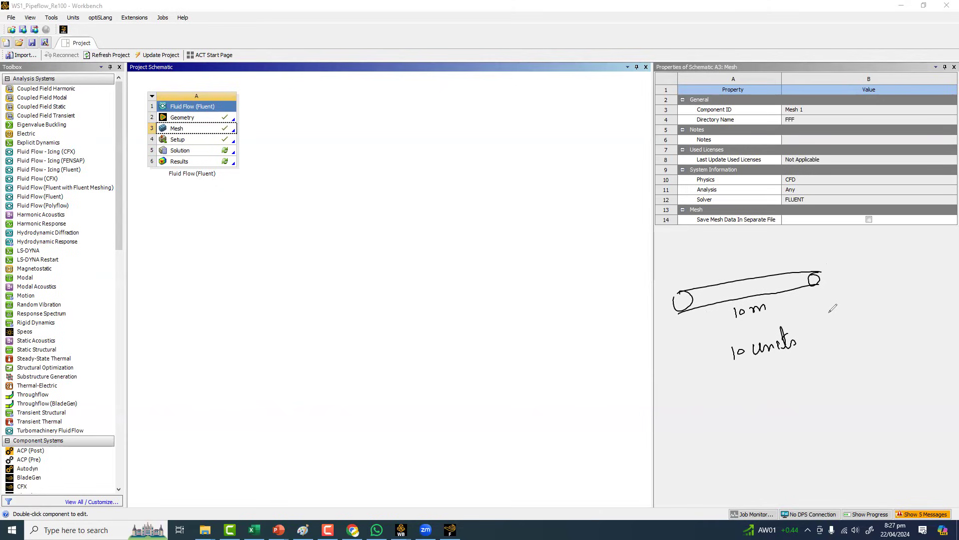
- Write "10,000 mm" and "10,000 units" beside the pipe's labels and circle the 10,000 units note
mouse_move(830, 311)
left_mouse_down()
mouse_move(830, 321)
mouse_move(860, 313)
left_mouse_up()
left_click_drag(863, 311, 874, 311)
left_click_drag(876, 306, 886, 306)
left_click_drag(828, 346, 827, 358)
left_click_drag(870, 338, 890, 346)
left_click_drag(893, 340, 900, 338)
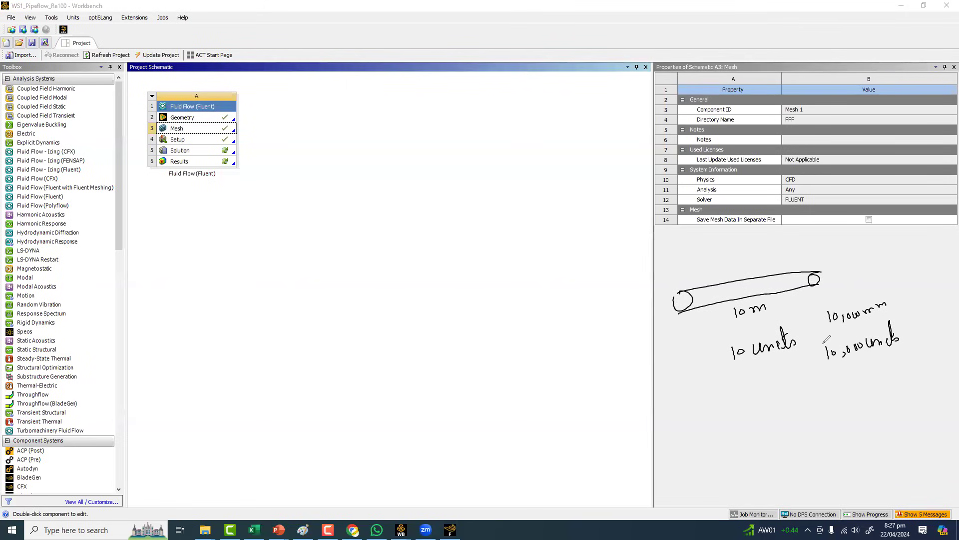
mouse_move(820, 342)
left_mouse_down()
mouse_move(914, 333)
mouse_move(809, 349)
left_mouse_up()
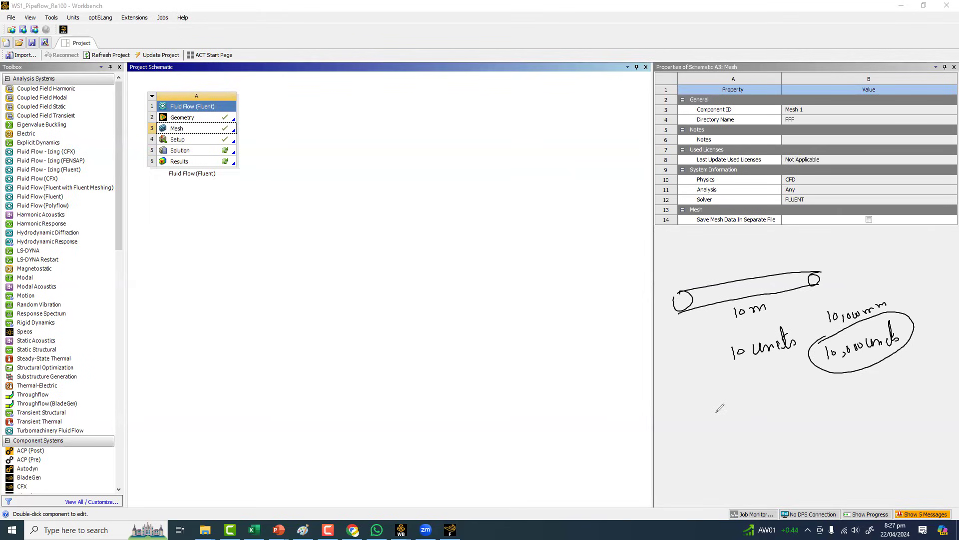
- Write "Fluent SI" below the pipe notes with the base units m, seconds, kg and K
mouse_move(720, 407)
left_mouse_down()
mouse_move(779, 378)
mouse_move(766, 389)
left_mouse_up()
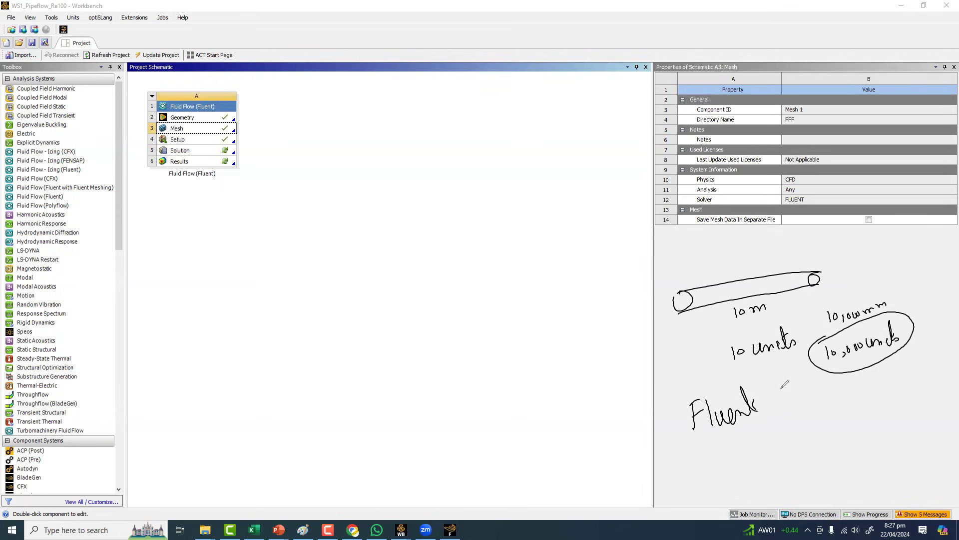
mouse_move(784, 387)
left_mouse_down()
mouse_move(775, 405)
mouse_move(799, 397)
left_mouse_up()
mouse_move(753, 443)
left_mouse_down()
mouse_move(810, 429)
mouse_move(843, 402)
mouse_move(857, 402)
mouse_move(851, 418)
left_mouse_up()
left_click_drag(773, 464, 773, 476)
left_click_drag(784, 465, 785, 477)
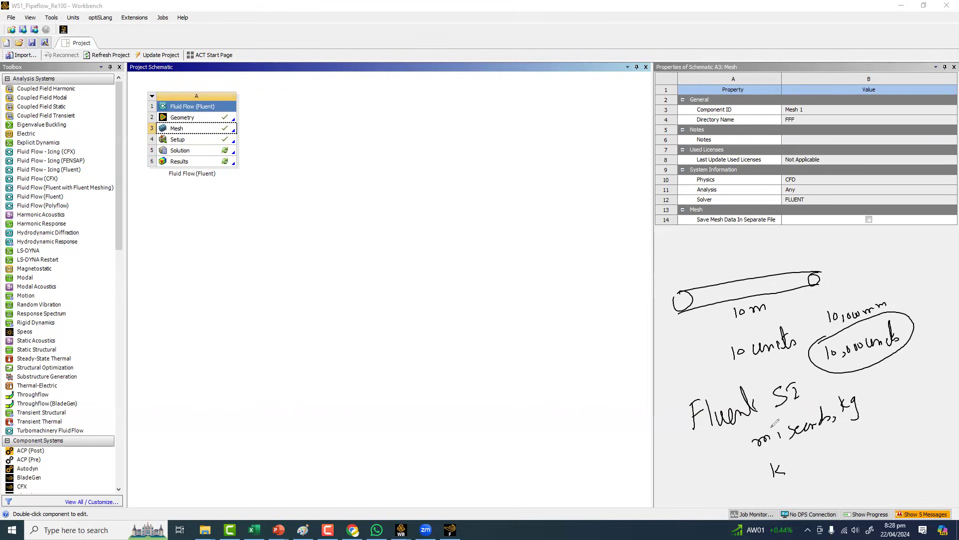
- Circle the m unit, write "10,000 meters" beside the notes, and leave the drawing mode
mouse_move(764, 429)
left_mouse_down()
mouse_move(746, 434)
mouse_move(777, 422)
left_mouse_up()
left_click_drag(566, 370, 572, 370)
left_click_drag(578, 368, 622, 361)
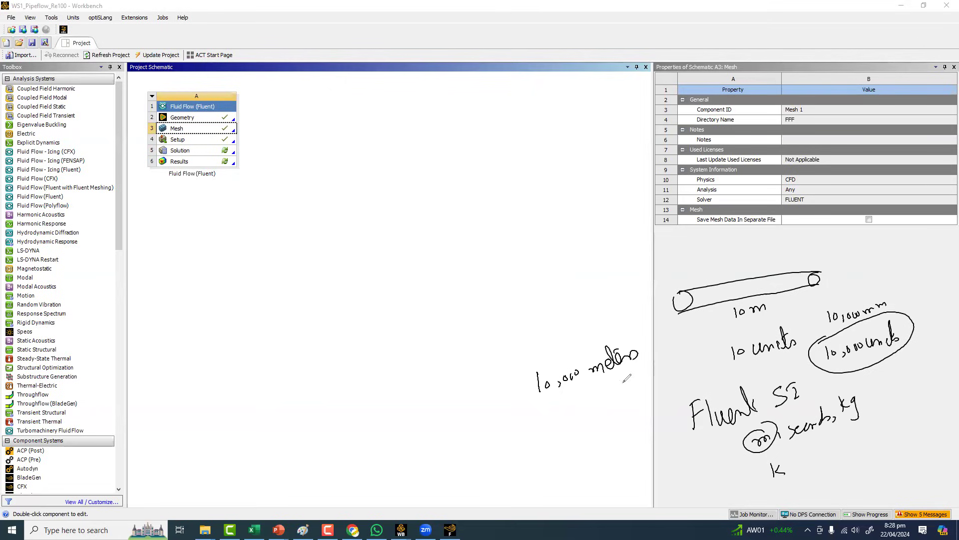
mouse_move(595, 299)
left_mouse_down()
mouse_move(624, 297)
mouse_move(619, 312)
left_mouse_up()
key("Escape")
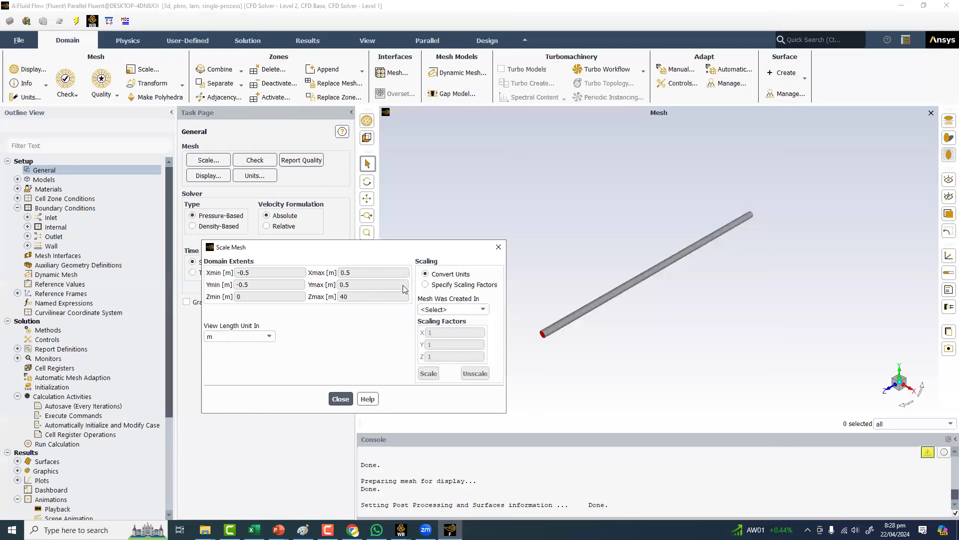
- Try to scale the mesh in Fluent with specified scaling factors of 10 in X, Y and Z
left_click(464, 309)
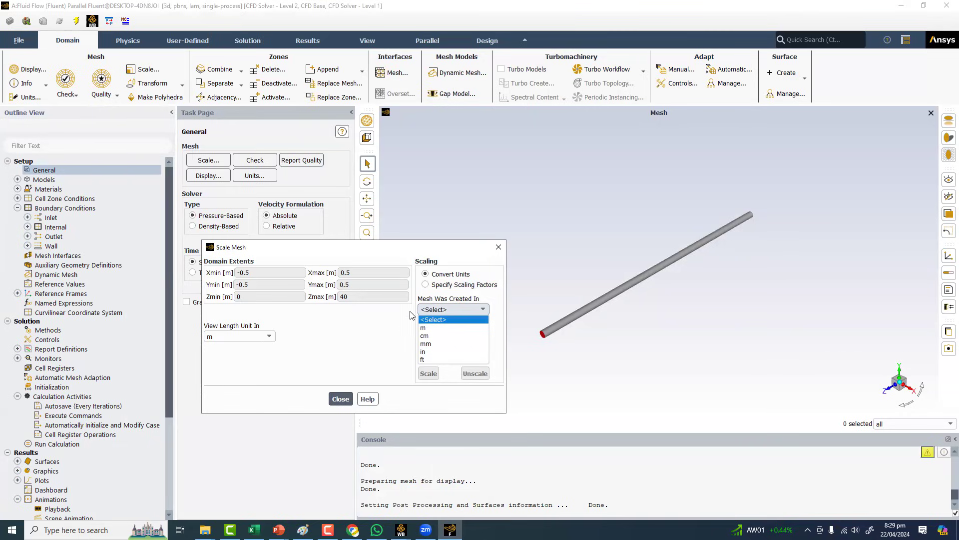
key("Down")
key("Down")
left_click(445, 285)
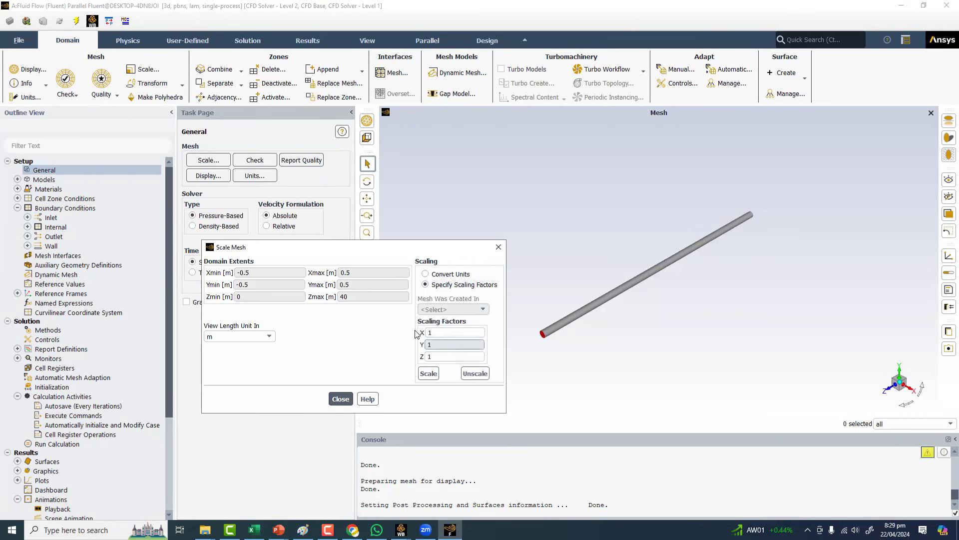
key("Tab")
type("10")
key("Tab")
type("10")
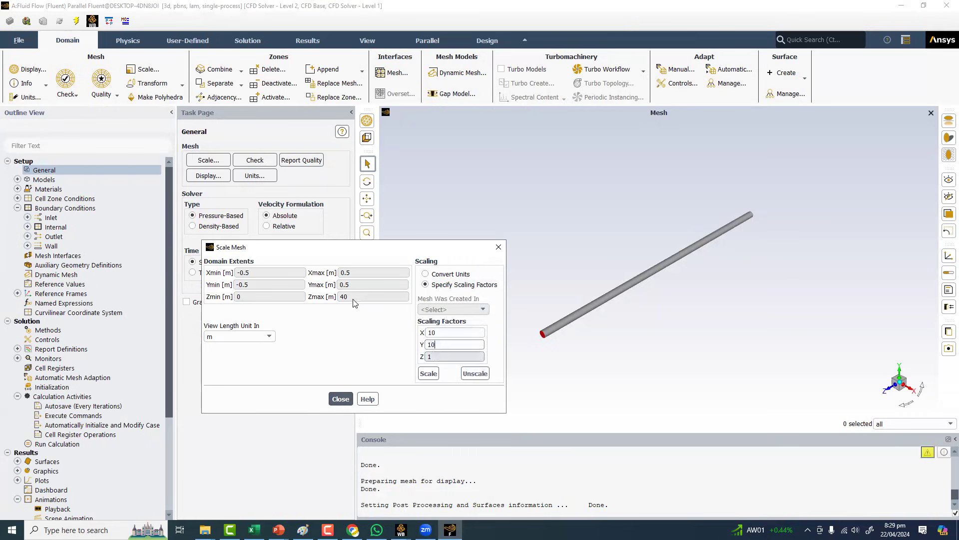
key("Tab")
type("10")
left_click(428, 375)
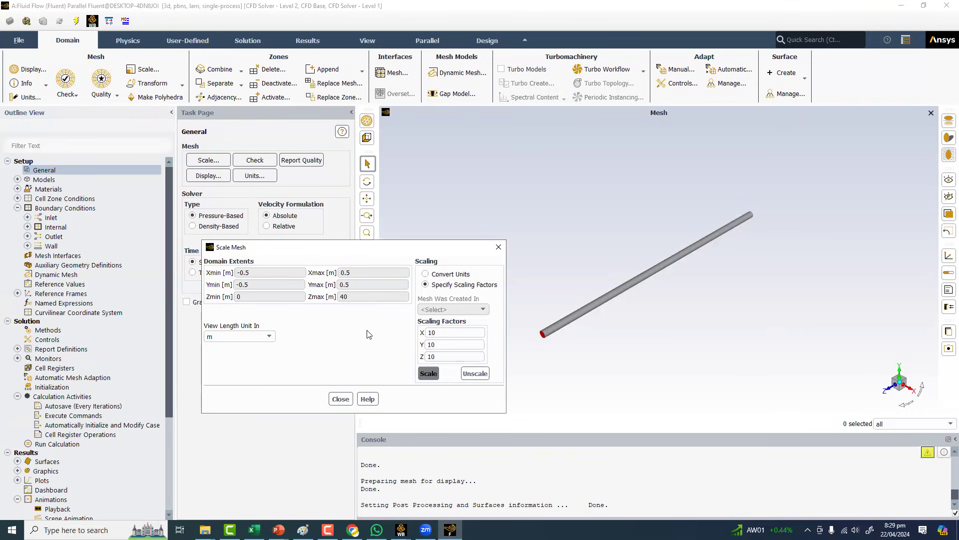
- Scale the mesh by a factor of 0.1 in X, Y and Z, and unscale it again
type("0.1")
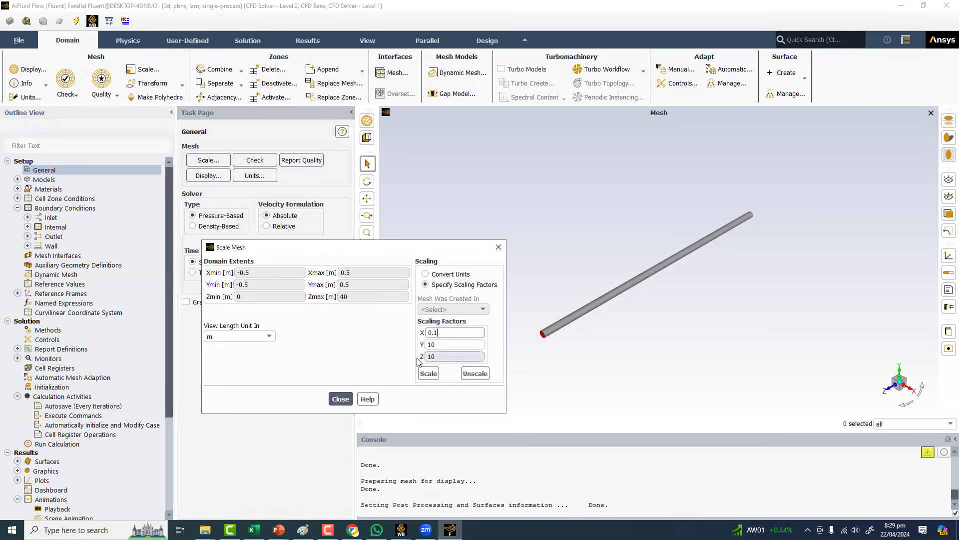
key("Tab")
type("0.1")
key("Tab")
type("0.1")
key("Tab")
key("Return")
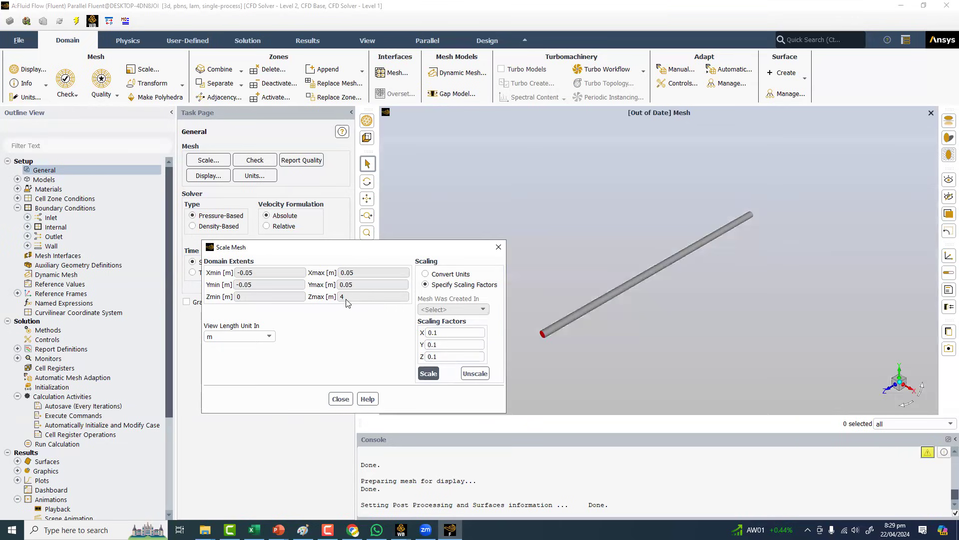
left_click(476, 373)
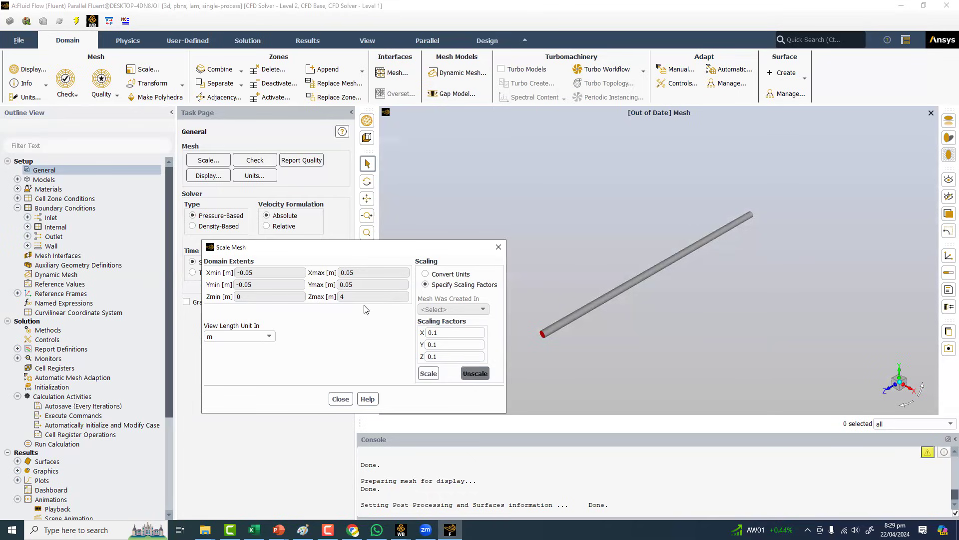
- Scale the mesh by unit conversion with mm as the unit it was created in, and unscale it again
left_click(444, 274)
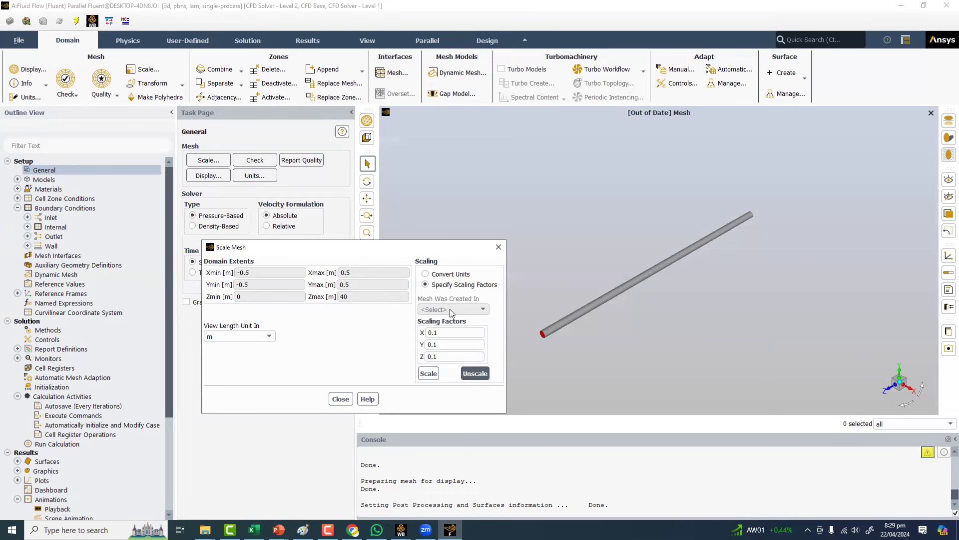
left_click(451, 310)
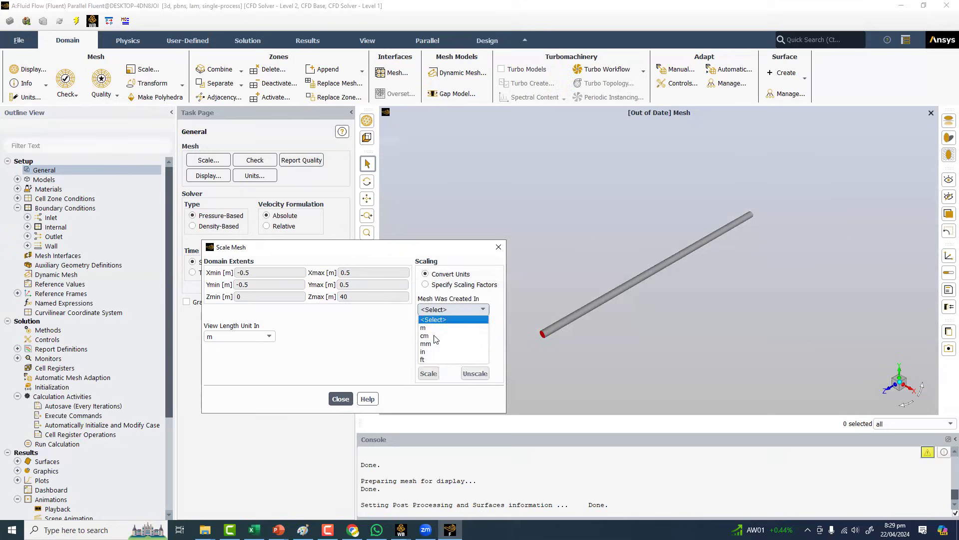
key("Return")
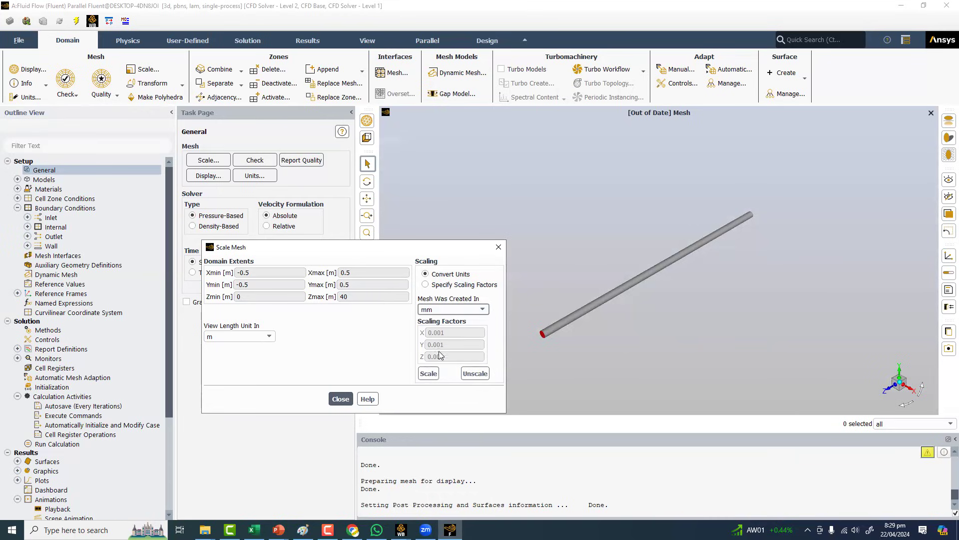
left_click(429, 373)
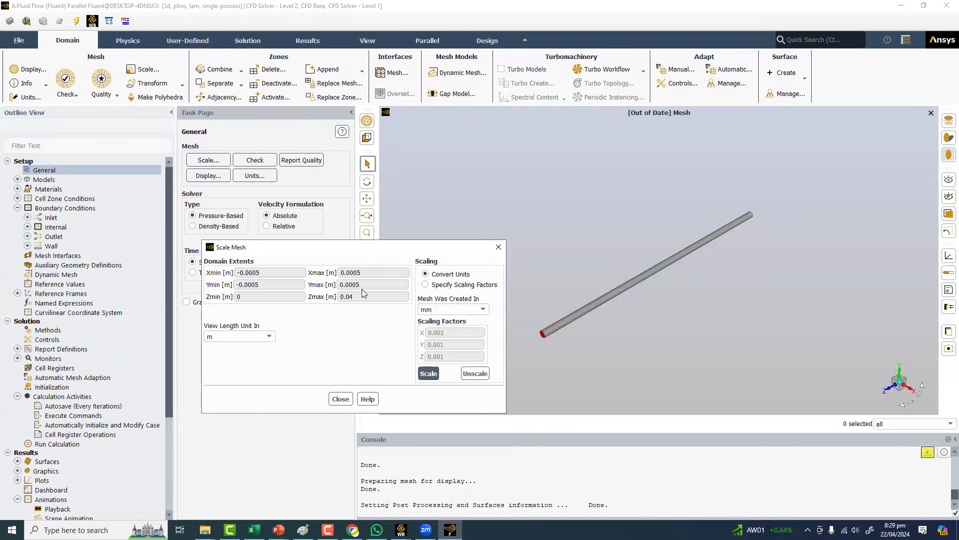
left_click(479, 373)
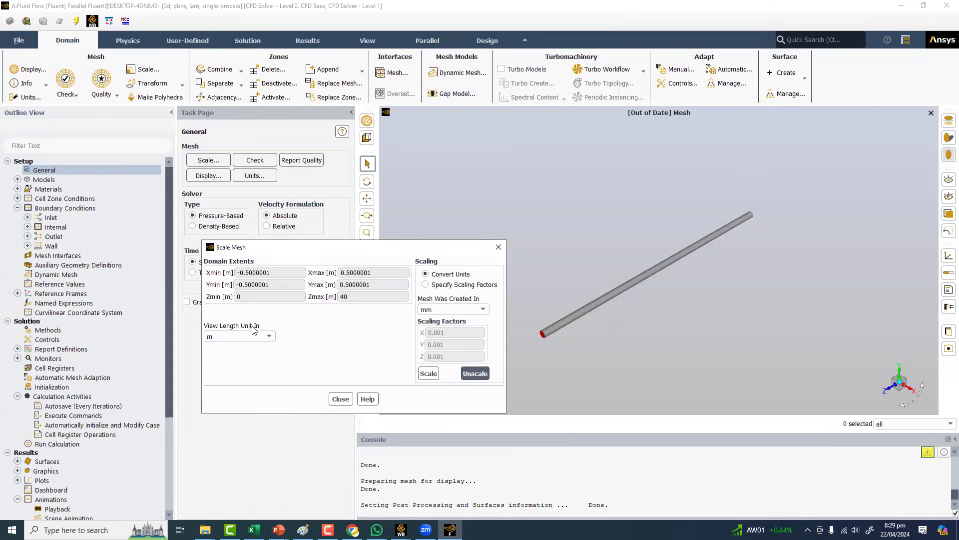
- View the domain extents in ft, switch the view length unit back to m, and close the mesh scaling settings
left_click(226, 336)
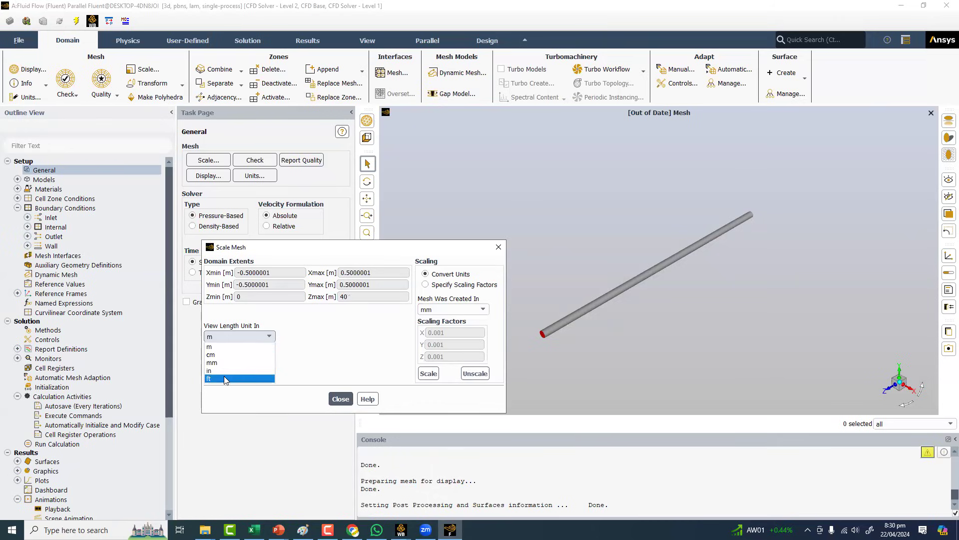
left_click(222, 378)
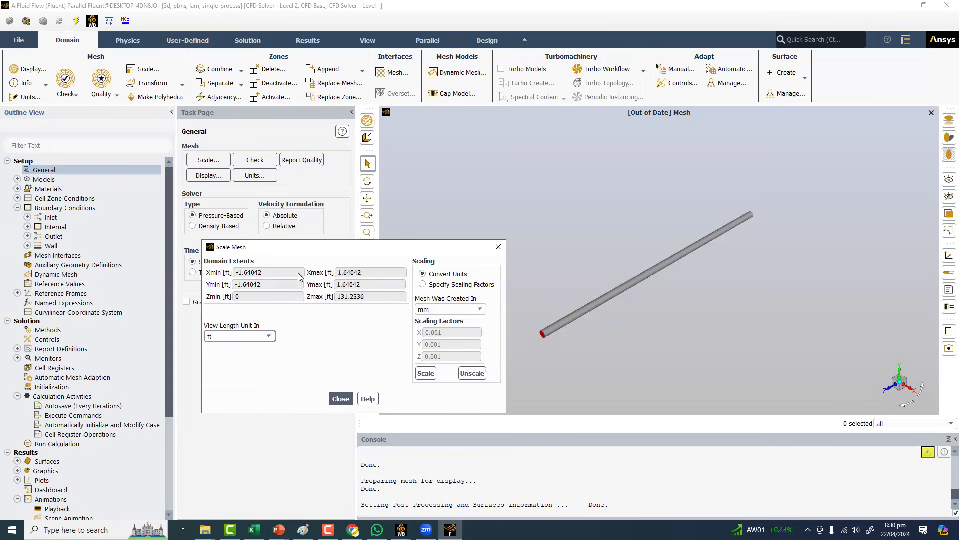
left_click(232, 337)
left_click(211, 340)
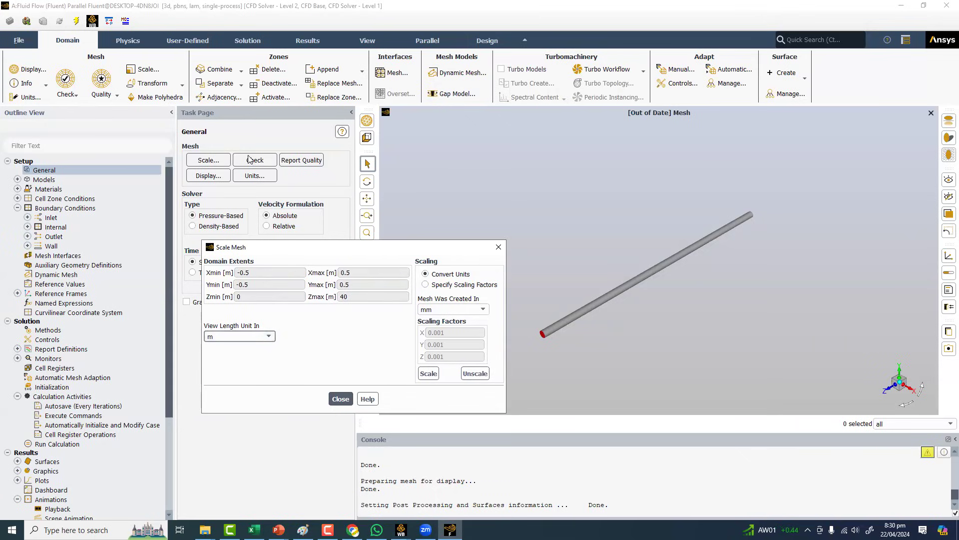
key("Return")
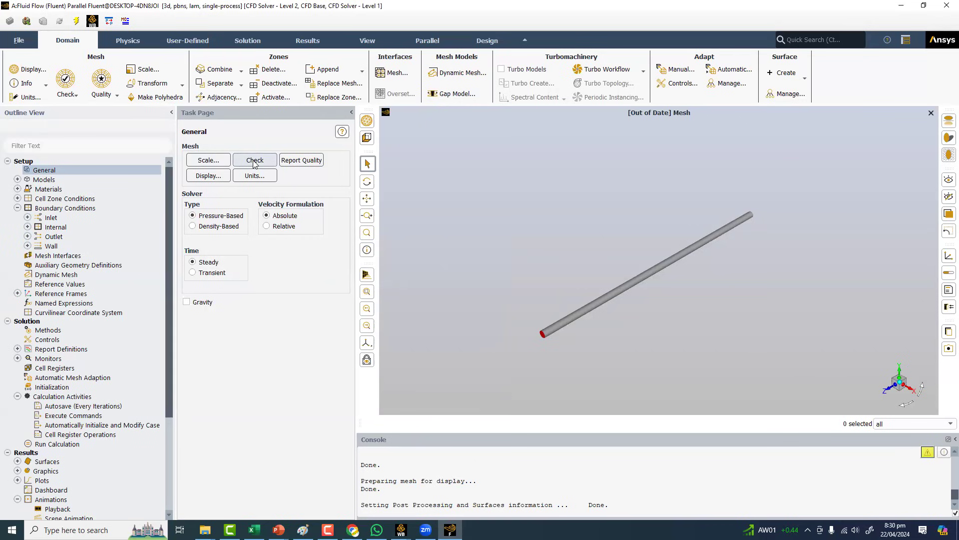
- Run the mesh check and handwrite "Error" beside the end of its console output
left_click(254, 161)
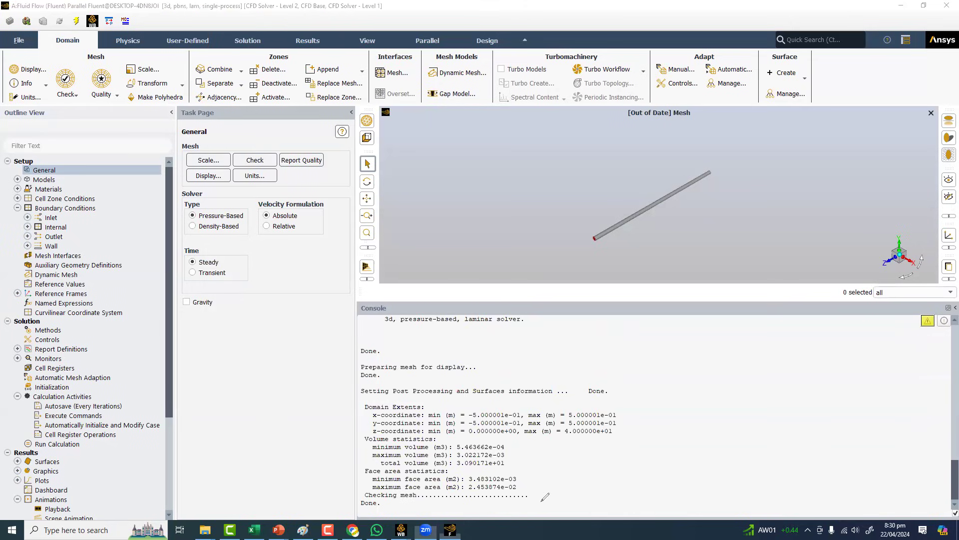
left_click_drag(544, 499, 549, 497)
left_click_drag(544, 503, 559, 498)
left_click_drag(560, 499, 576, 494)
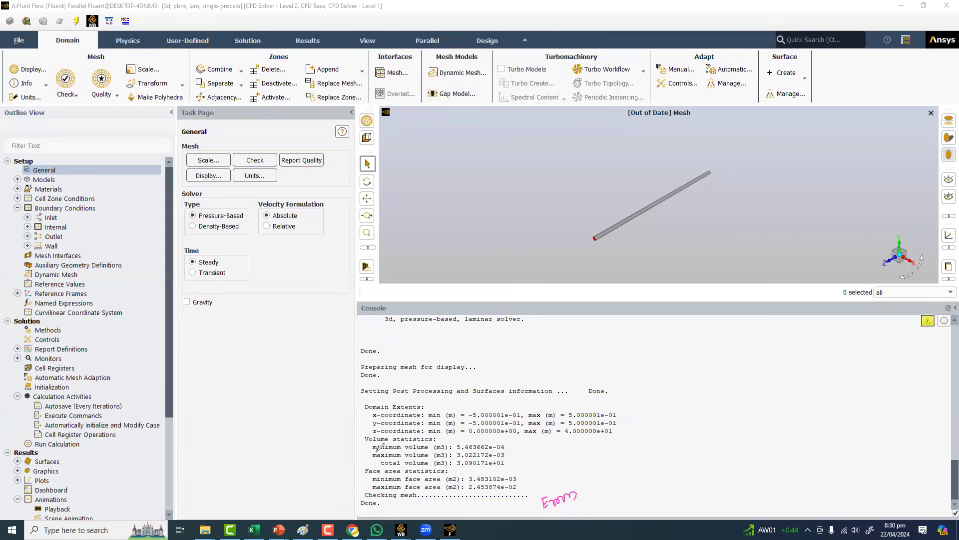
- Circle the minimum volume line, note "-ve" and "0" beside it with an arrow, and leave the drawing mode
mouse_move(396, 450)
left_mouse_down()
mouse_move(376, 449)
mouse_move(498, 452)
mouse_move(459, 440)
mouse_move(368, 445)
mouse_move(378, 453)
left_mouse_up()
mouse_move(512, 446)
left_mouse_down()
mouse_move(582, 442)
mouse_move(563, 455)
left_mouse_up()
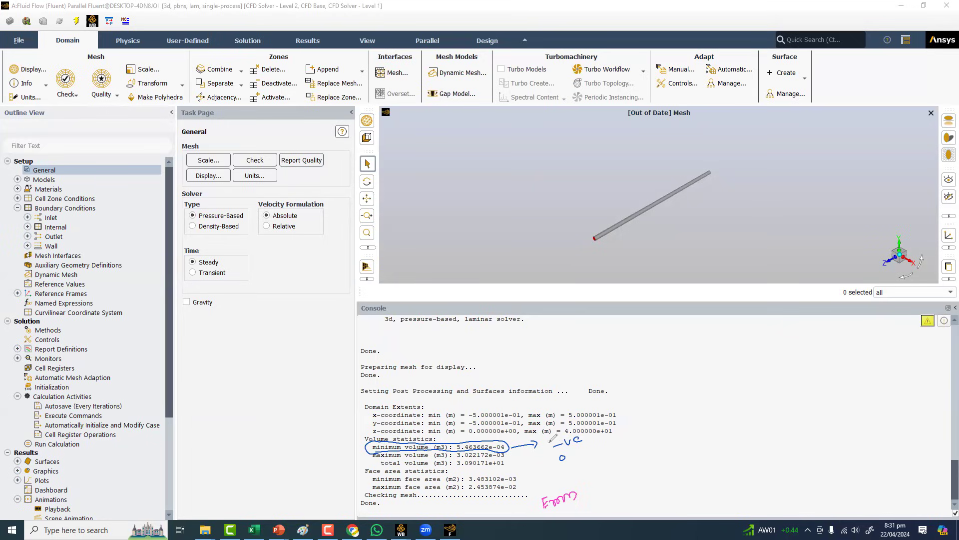
mouse_move(558, 432)
left_mouse_down()
mouse_move(587, 436)
mouse_move(549, 452)
left_mouse_up()
key("Escape")
- Report the mesh quality and examine the minimum orthogonal quality and maximum aspect ratio in the console
middle_click_drag(571, 264, 567, 301)
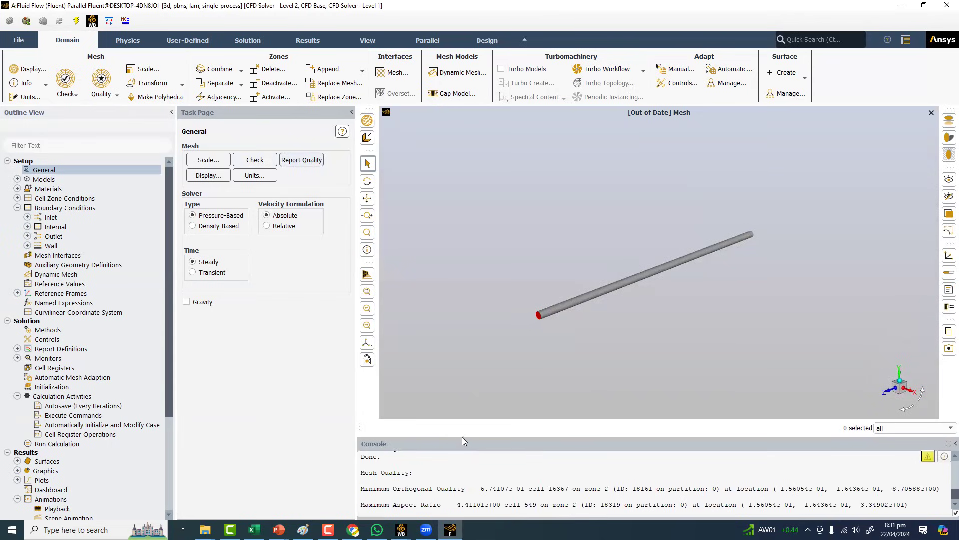
left_click_drag(462, 437, 469, 341)
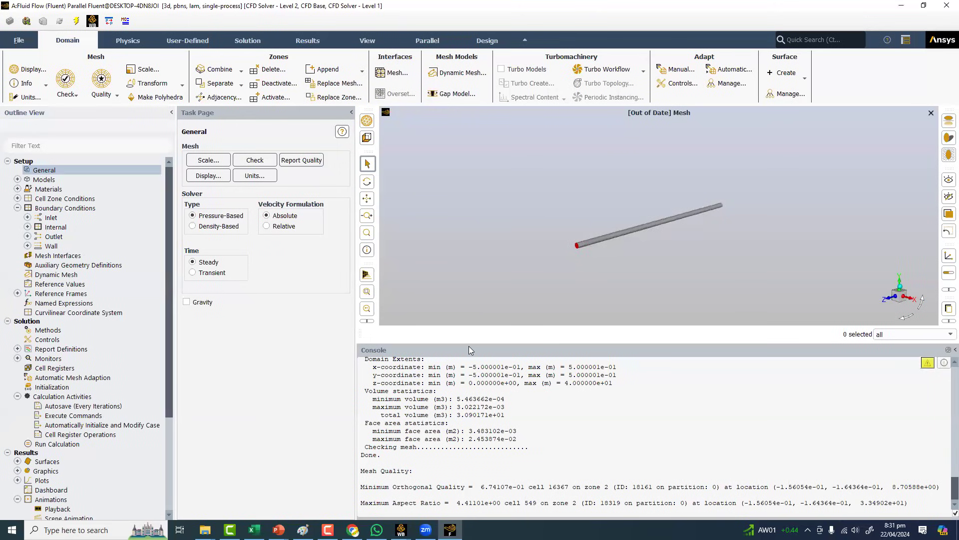
left_click_drag(473, 342, 478, 390)
middle_click_drag(597, 260, 593, 269)
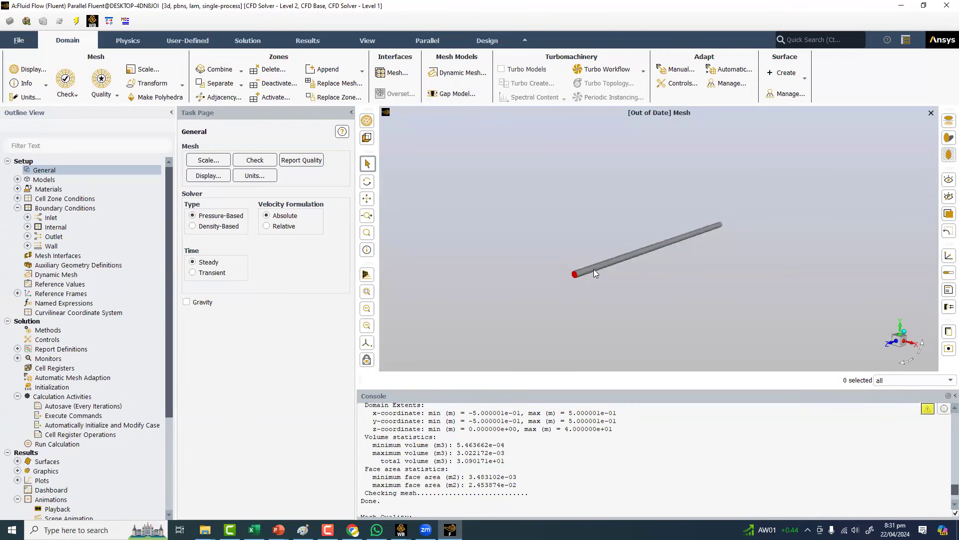
scroll(558, 278, "up", 5)
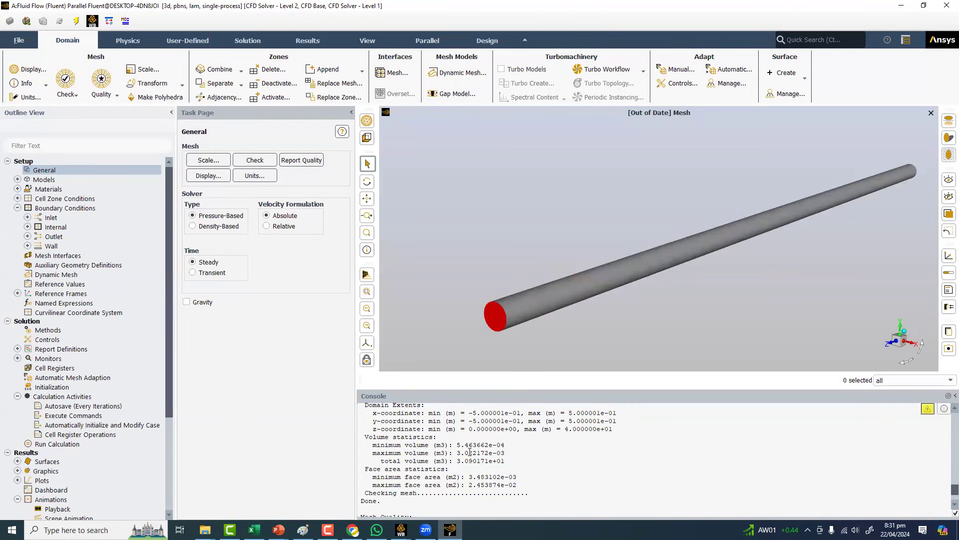
scroll(470, 452, "down", 2)
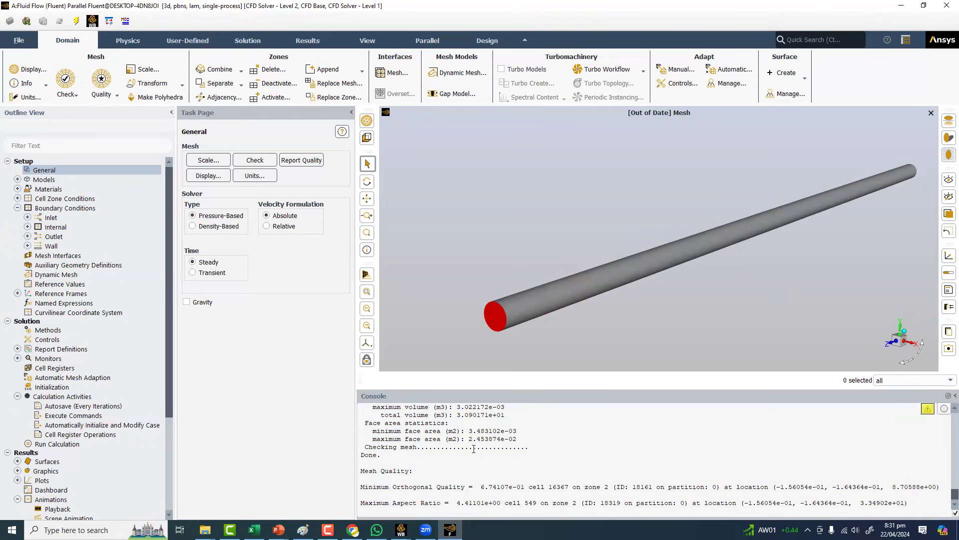
- List the top-level console commands, enter the mesh command group, and list its commands in an enlarged console
key("Return")
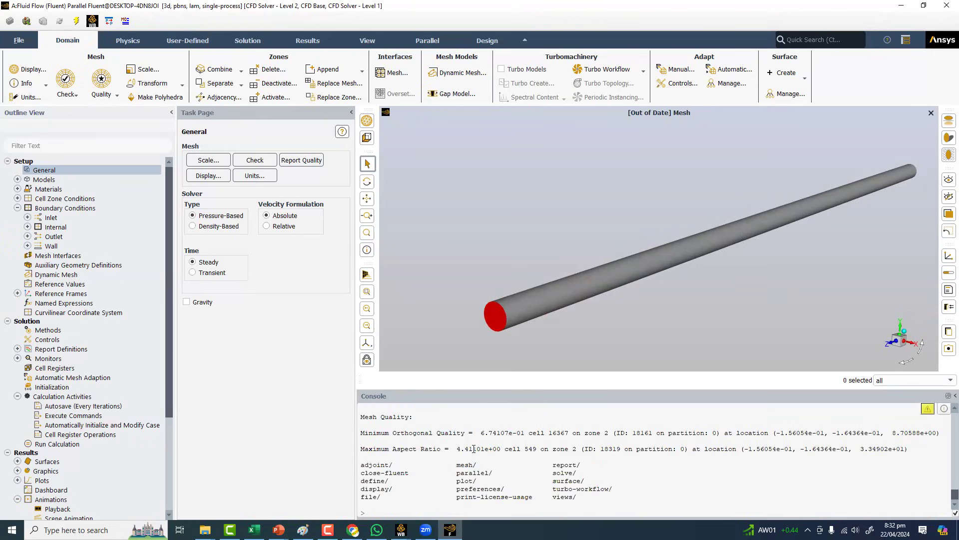
type("mesh")
key("Return")
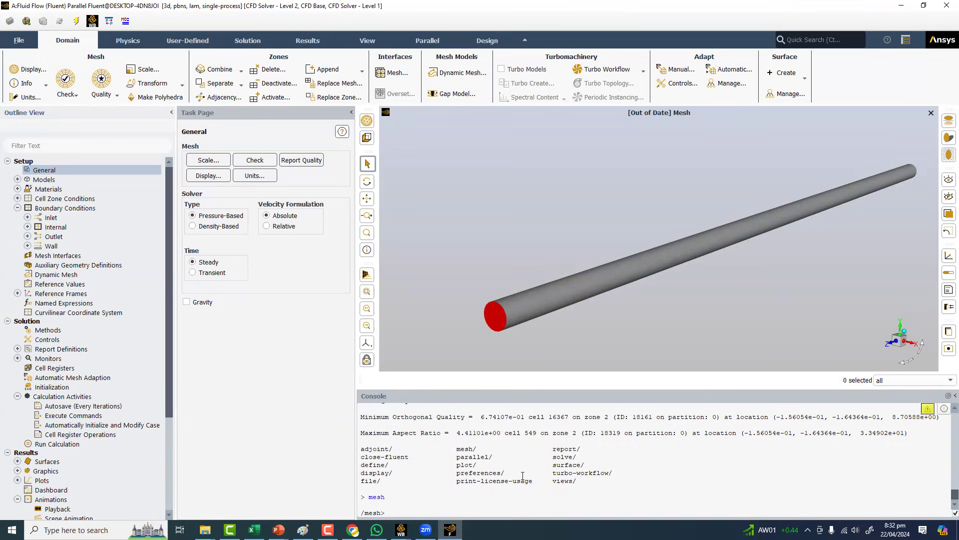
key("Return")
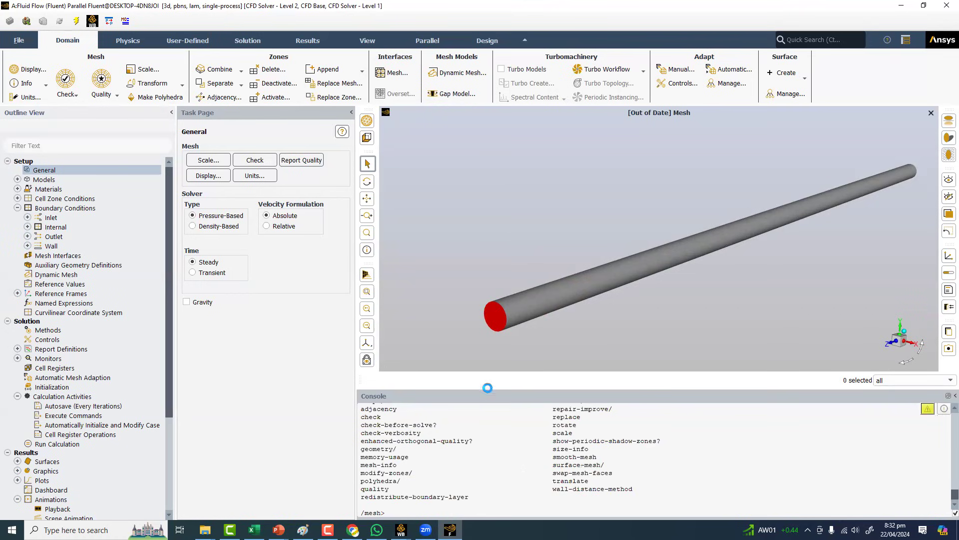
left_click_drag(488, 388, 487, 285)
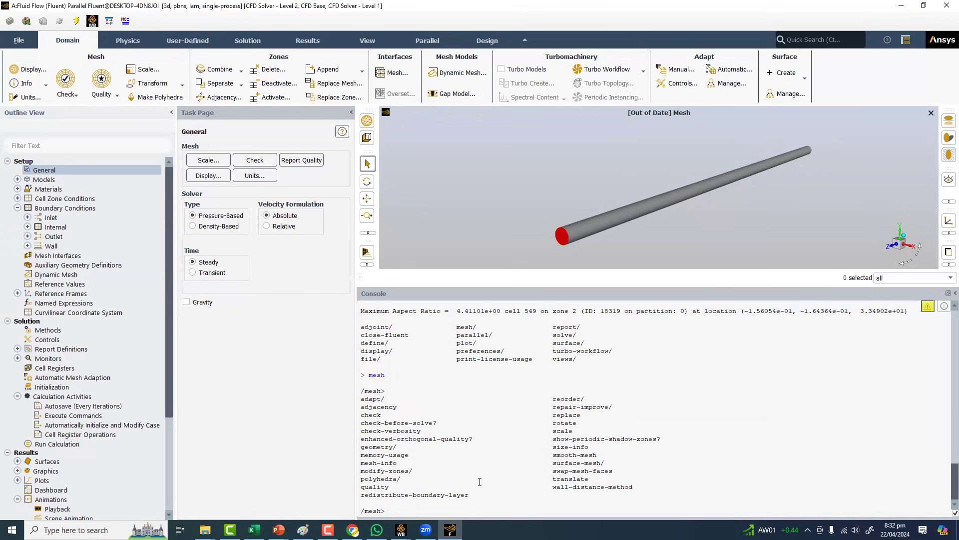
- Run the check and quality commands within the console's mesh command group
type("check")
key("Return")
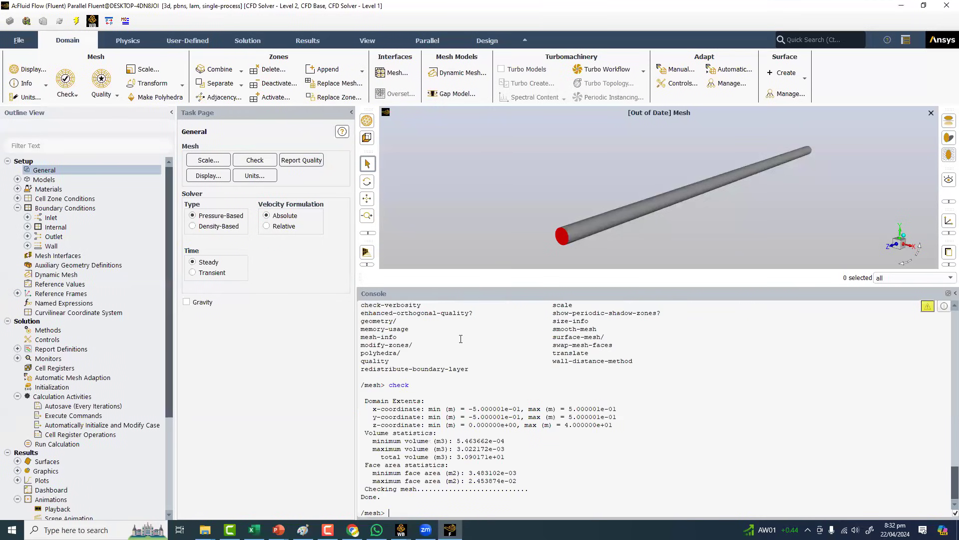
scroll(461, 339, "up", 1)
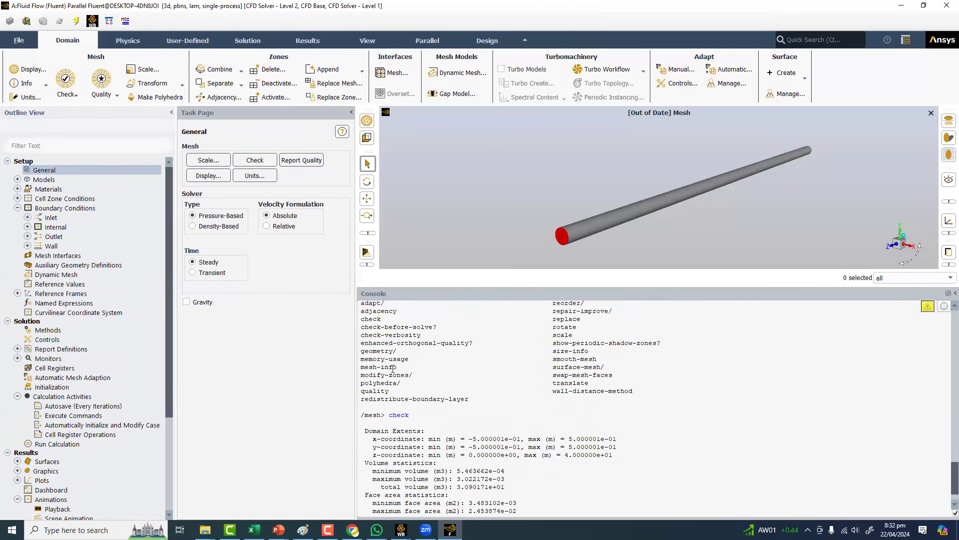
scroll(409, 408, "up", 1)
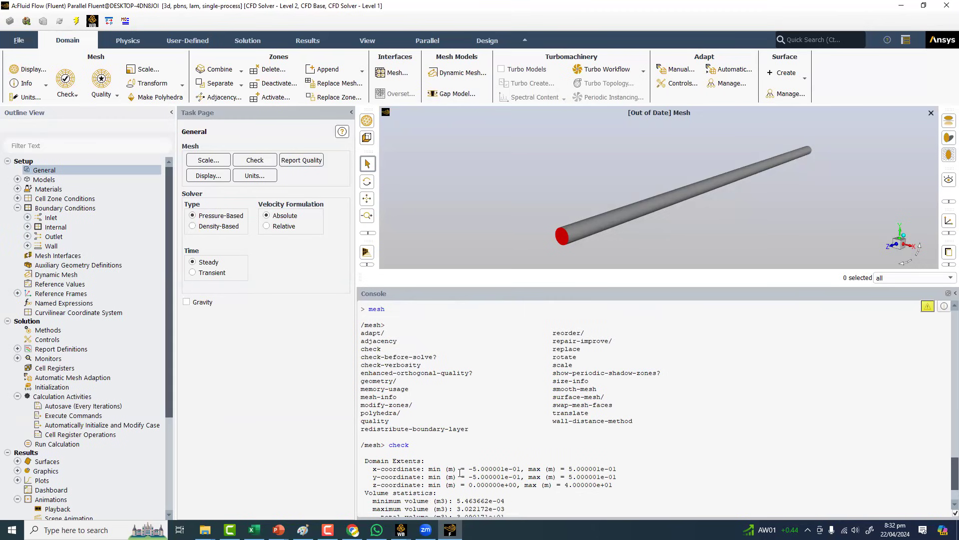
scroll(460, 472, "down", 5)
type("qual")
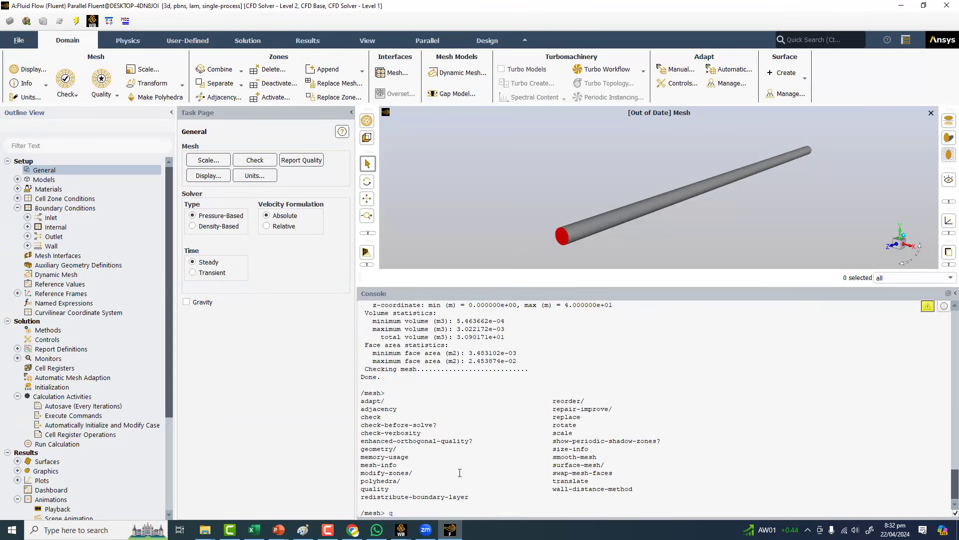
type("ity")
key("Return")
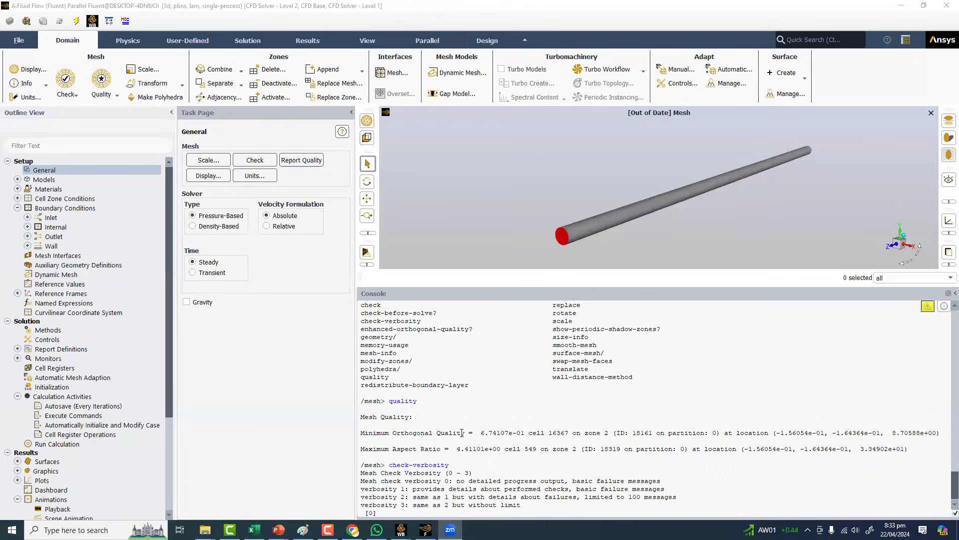
- Run check-verbosity in the console, set the mesh check verbosity to 1, and report the mesh quality
left_click(503, 409)
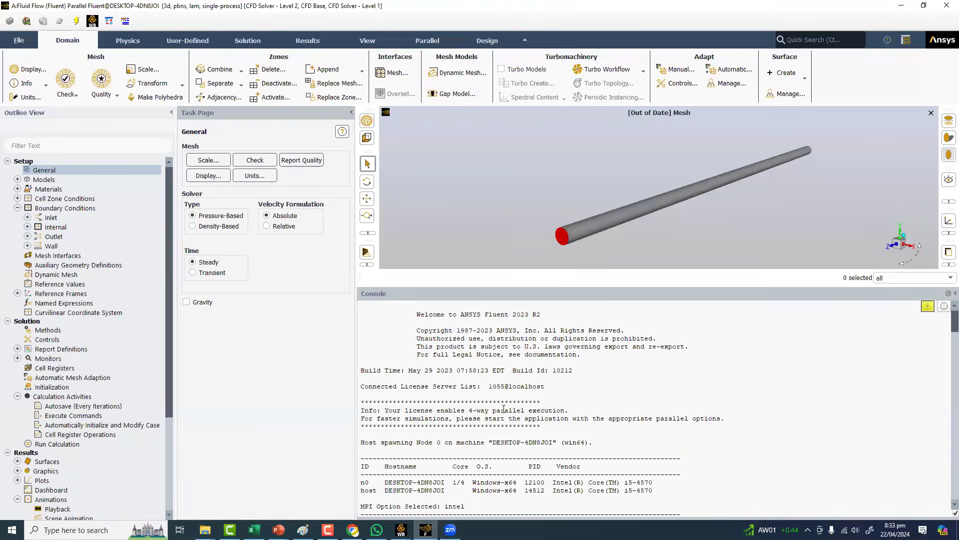
key("Return")
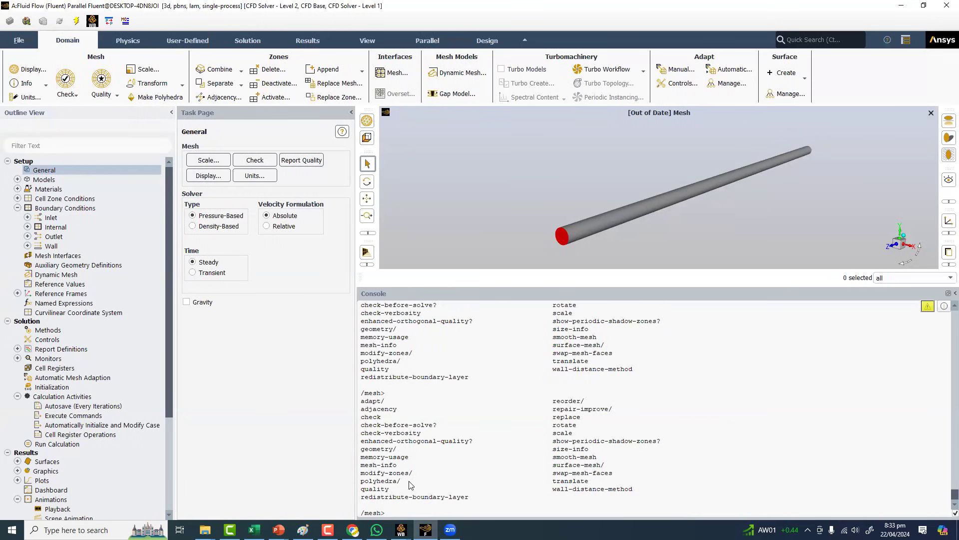
right_click(402, 511)
left_click(431, 480)
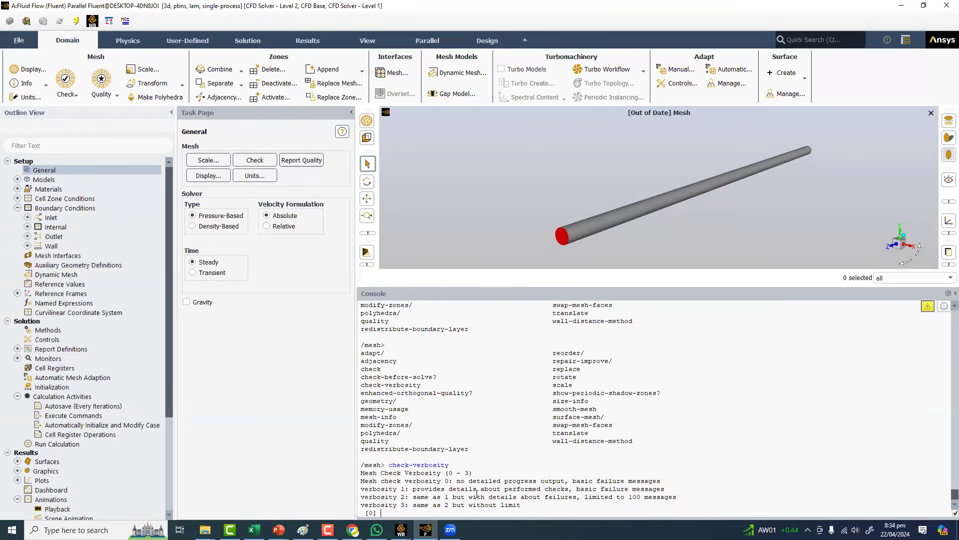
type("1")
key("Return")
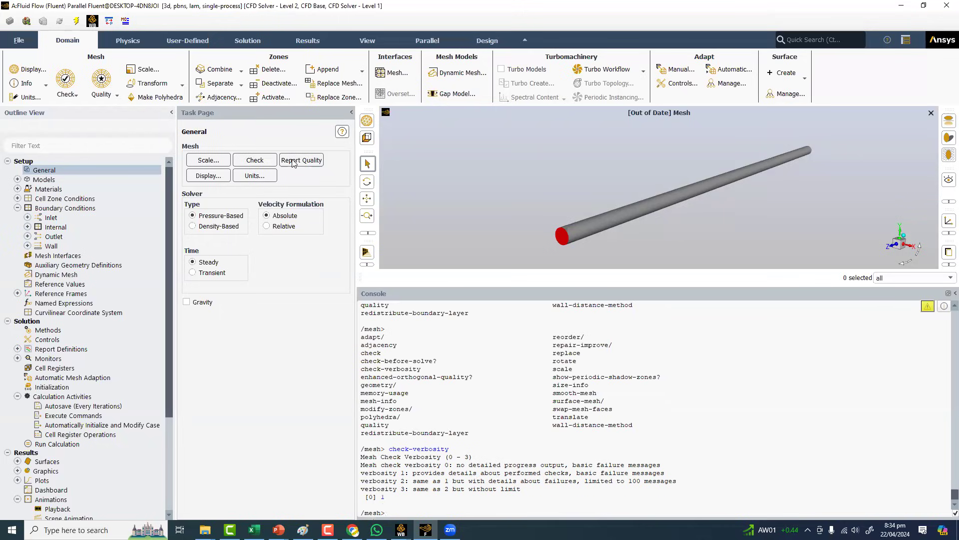
left_click(301, 159)
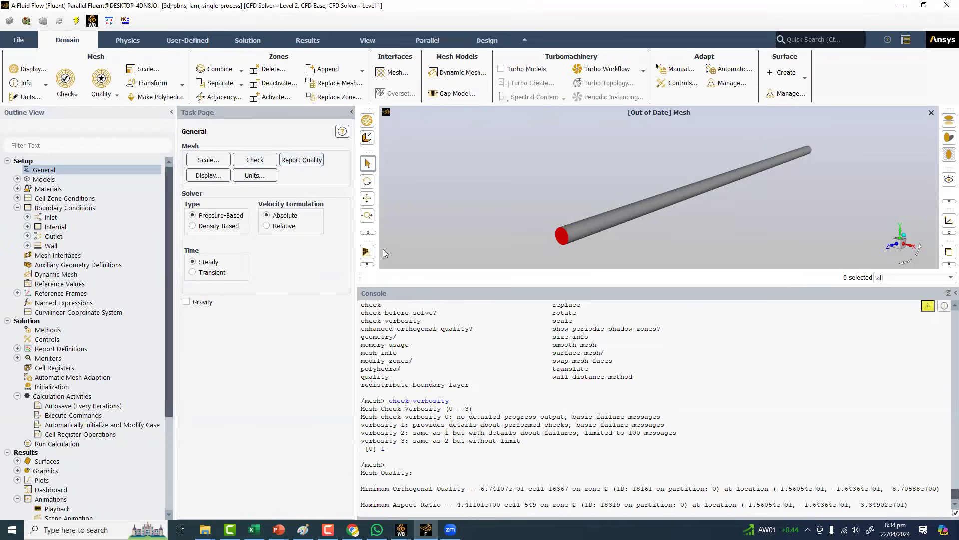
- Raise the mesh check verbosity to 3 and report the mesh quality with its extended metrics
key("Return")
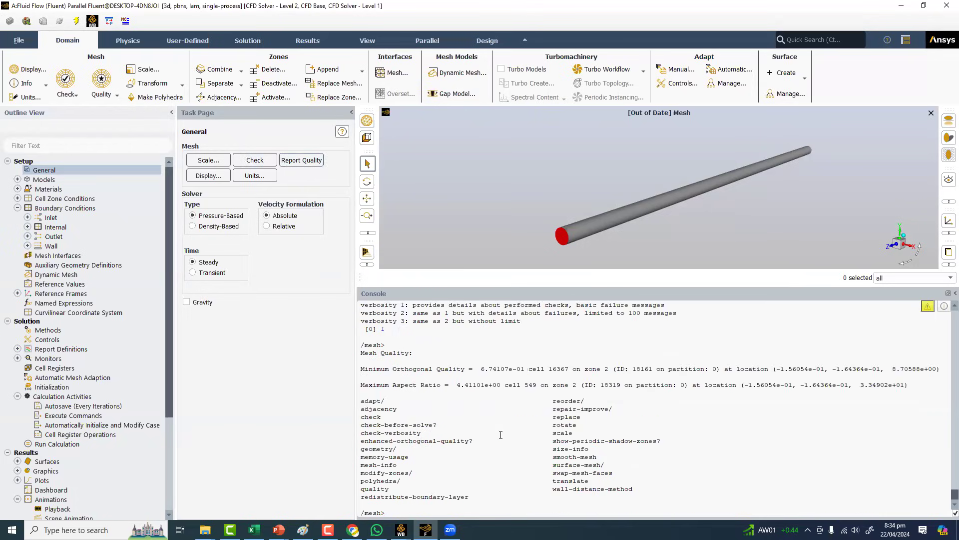
type("1")
key("Up")
key("Return")
type("3")
key("Return")
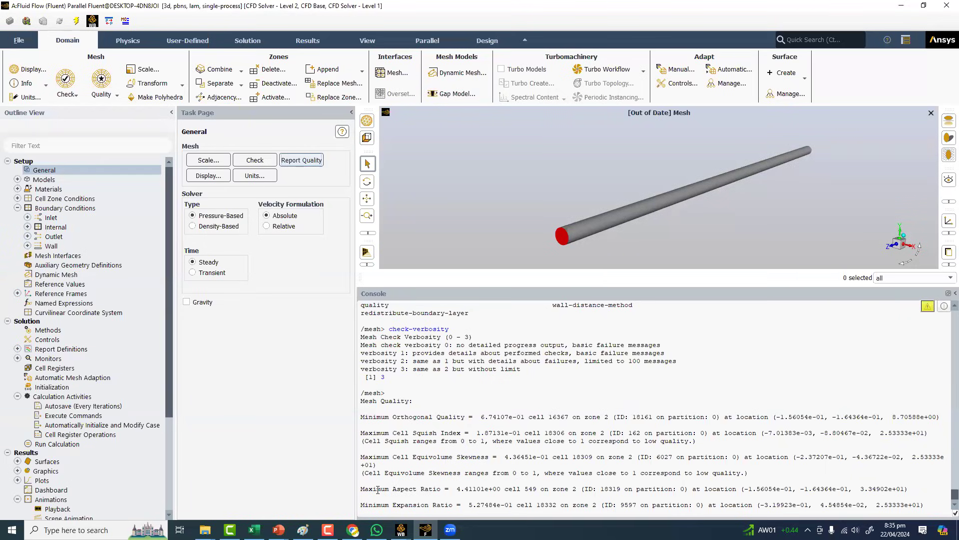
scroll(373, 487, "down", 1)
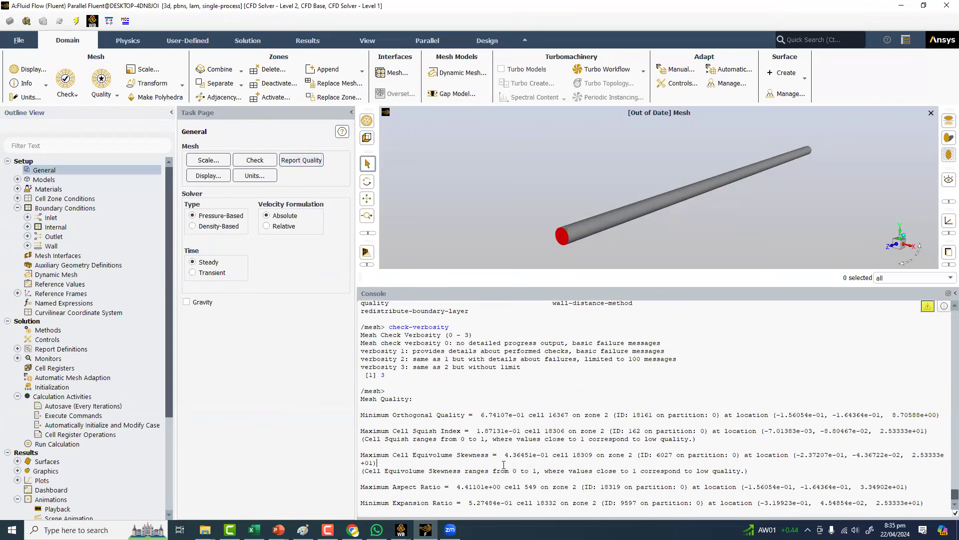
- Reset the mesh check verbosity to 0 with check-verbosity and report the mesh quality once more
key("Return")
type("check-verbosity")
key("Return")
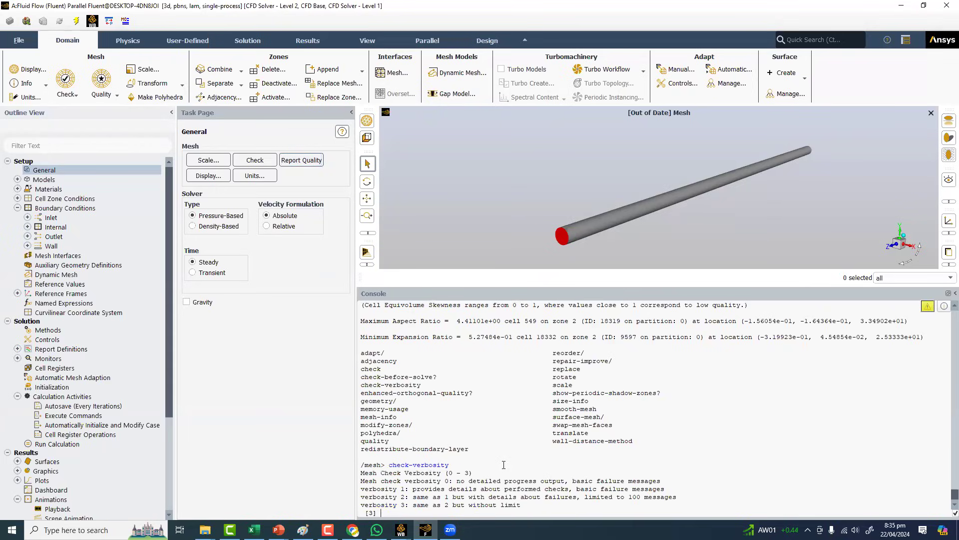
key("Return")
type("0")
key("Return")
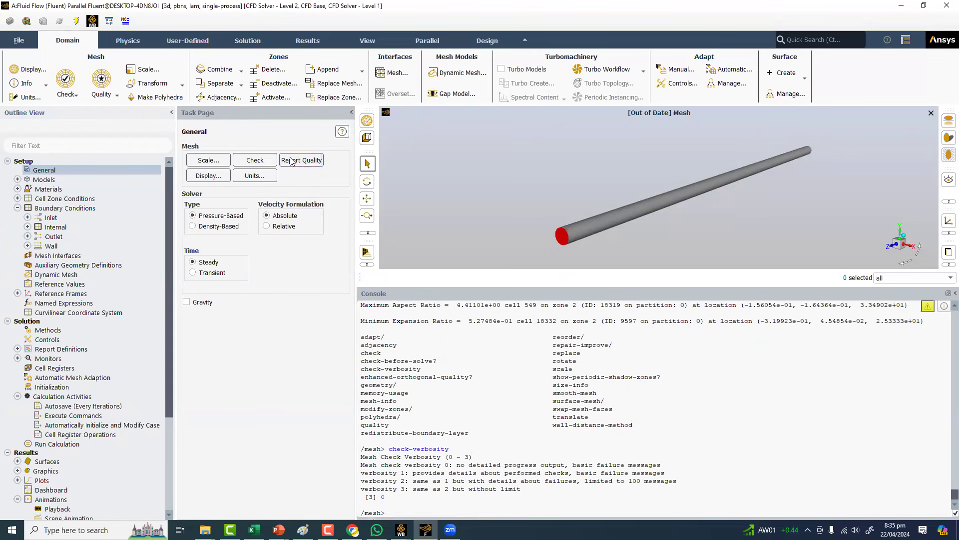
left_click(291, 161)
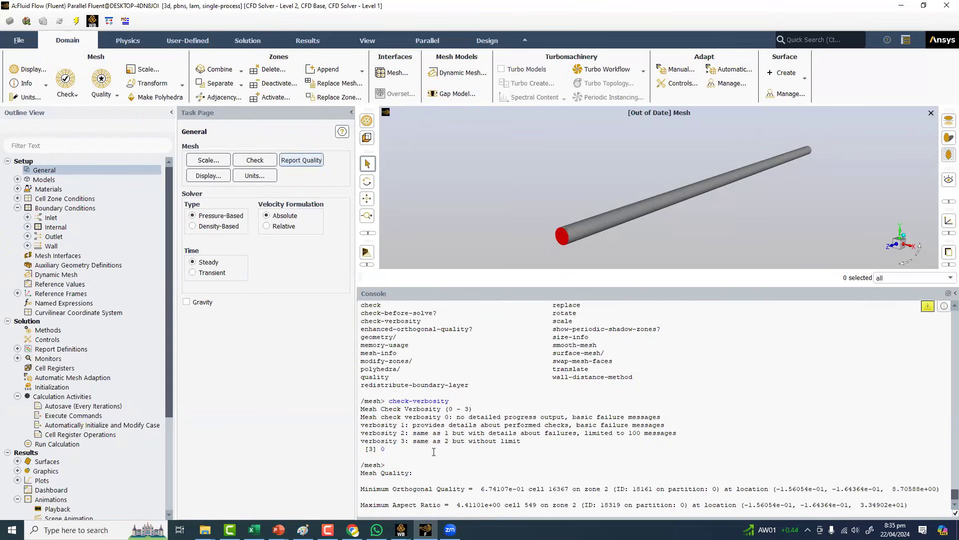
- Display the mesh with edges and faces on the inlet, outlet and wall surfaces and inspect the pipe's end
left_click(206, 176)
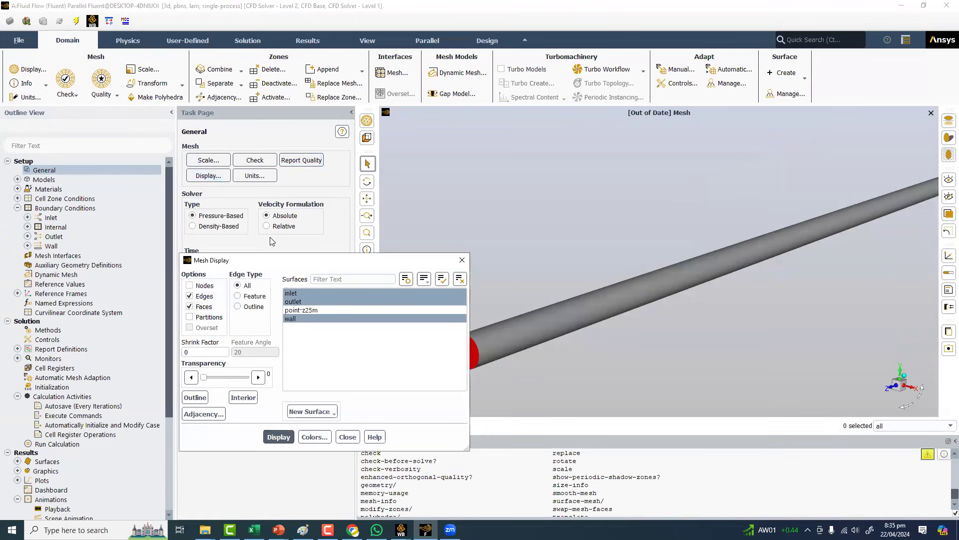
left_click_drag(425, 264, 280, 196)
left_click_drag(795, 254, 525, 305)
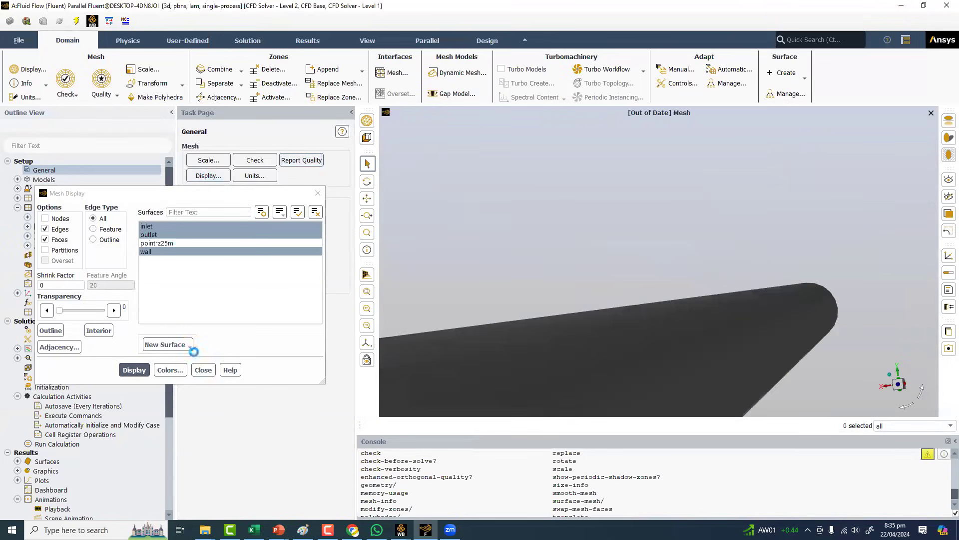
left_click_drag(513, 274, 646, 253)
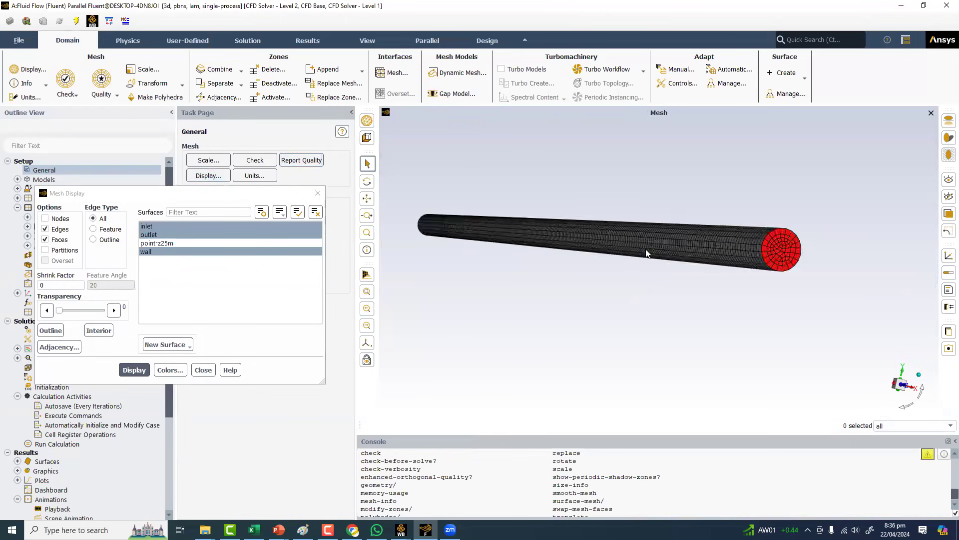
- Set the mesh color of the outlet type to light green and redisplay the mesh
scroll(646, 254, "up", 2)
scroll(648, 255, "up", 3)
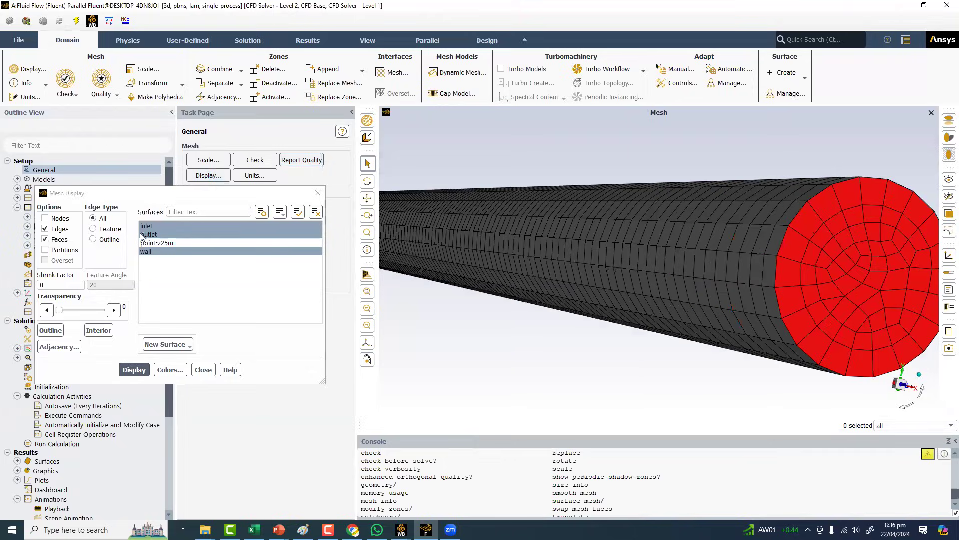
left_click(168, 369)
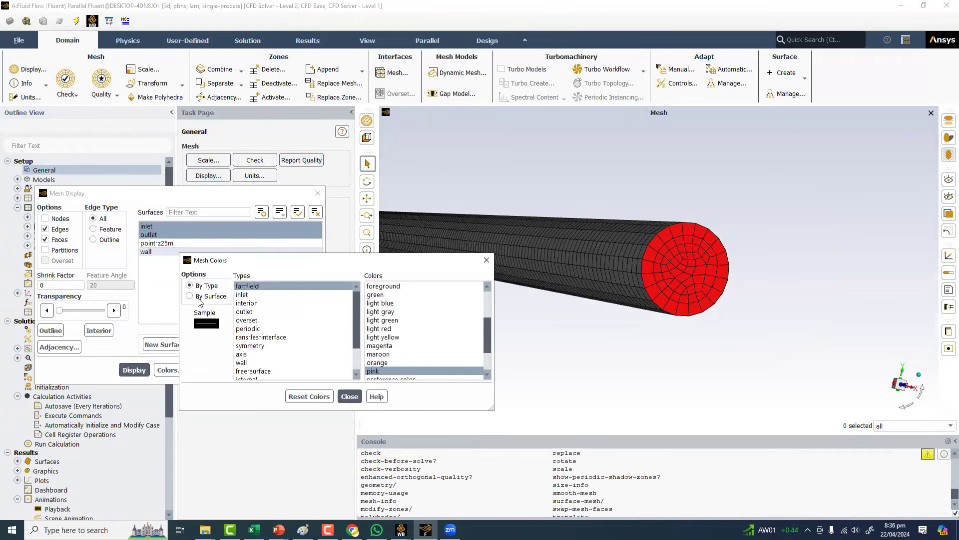
left_click_drag(490, 407, 585, 474)
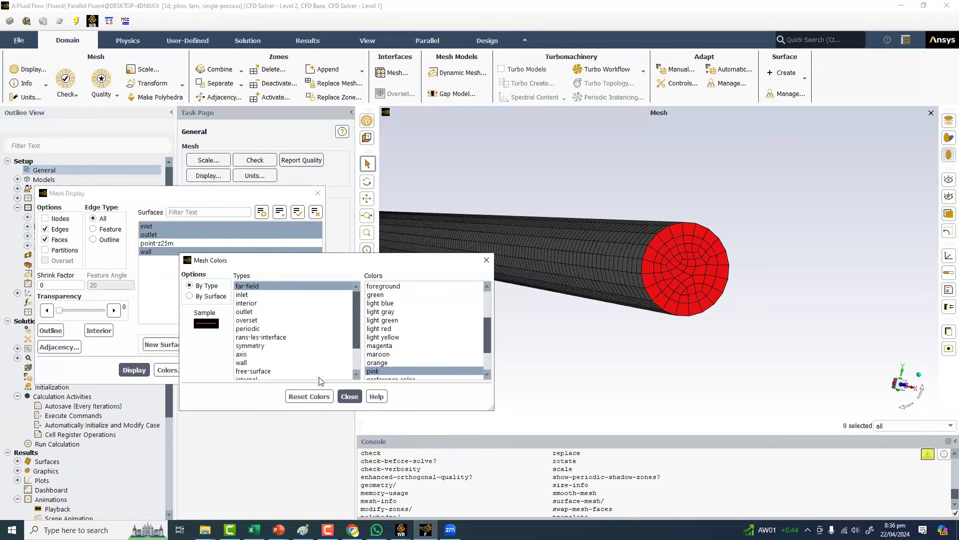
left_click(245, 312)
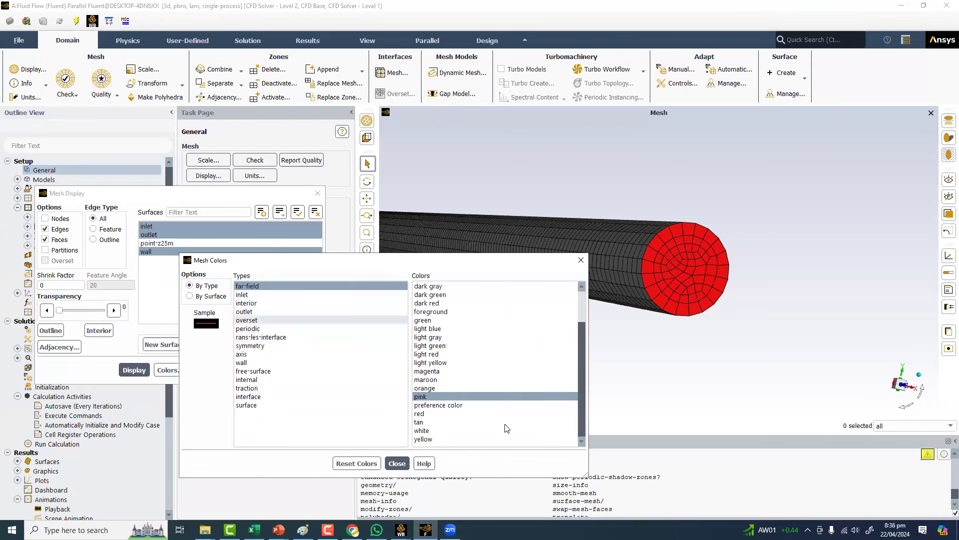
left_click(438, 348)
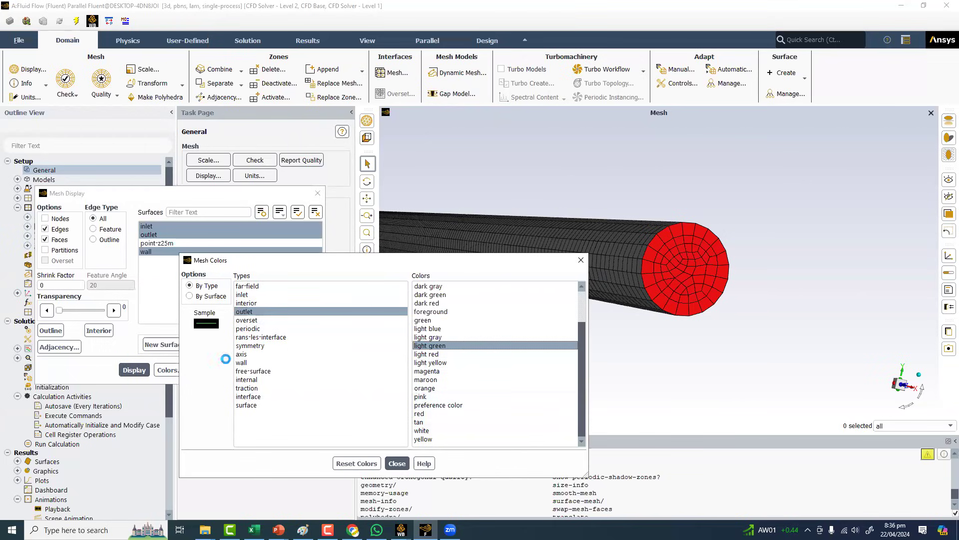
left_click_drag(226, 260, 274, 347)
left_click(134, 370)
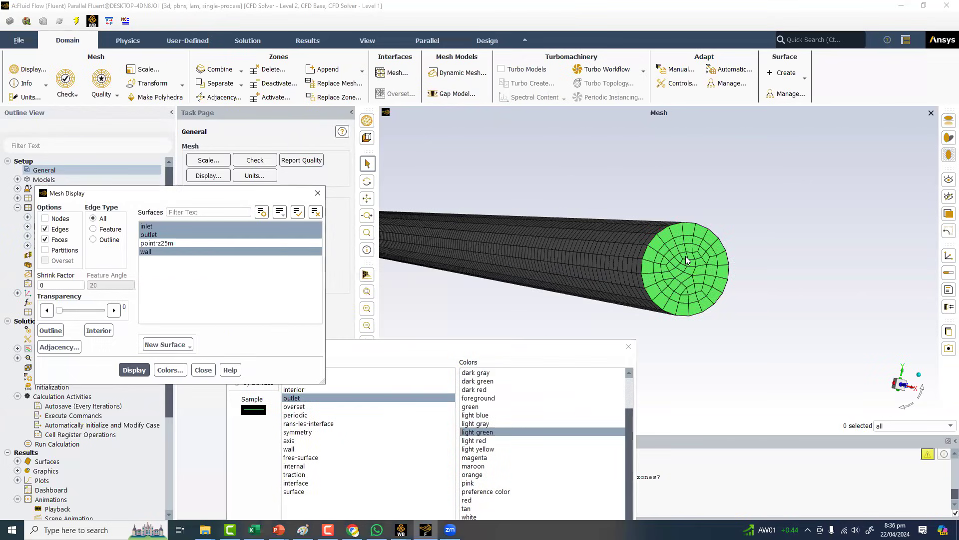
- Set the outlet type's mesh color to red and redisplay the mesh
left_click(344, 378)
left_click_drag(470, 346, 412, 174)
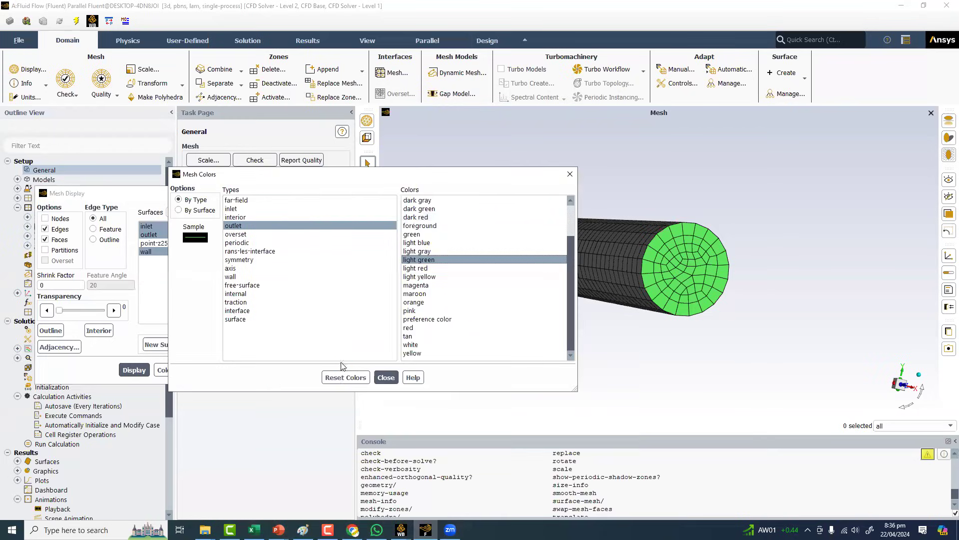
left_click(415, 328)
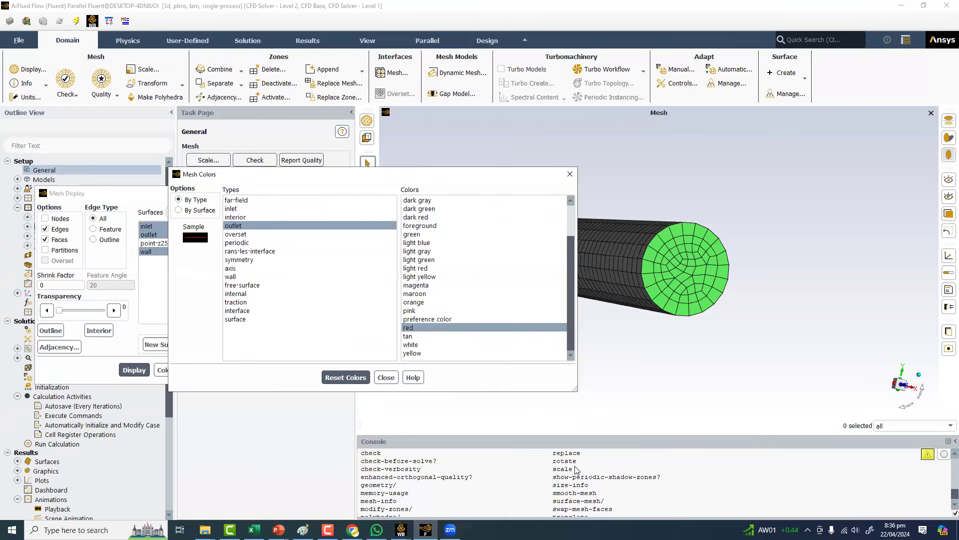
left_click(163, 370)
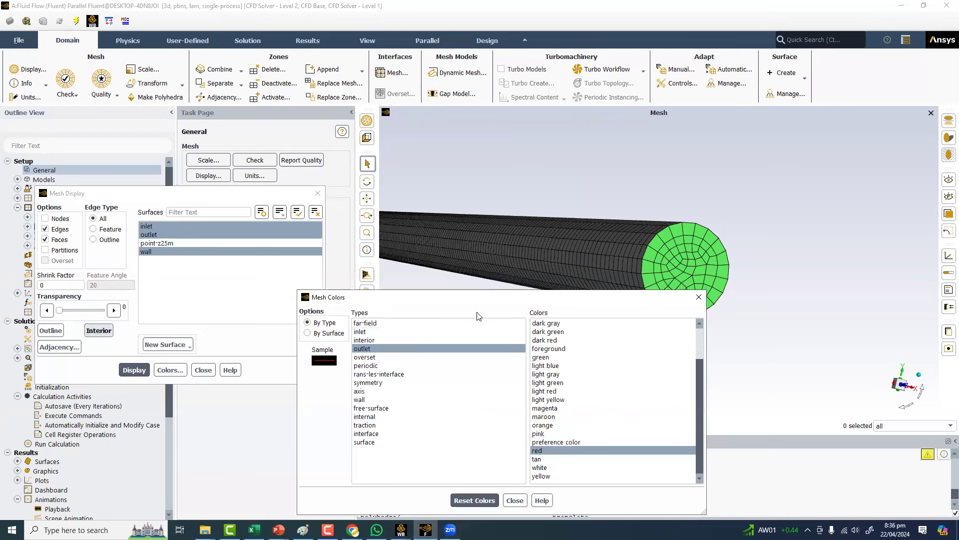
left_click(134, 369)
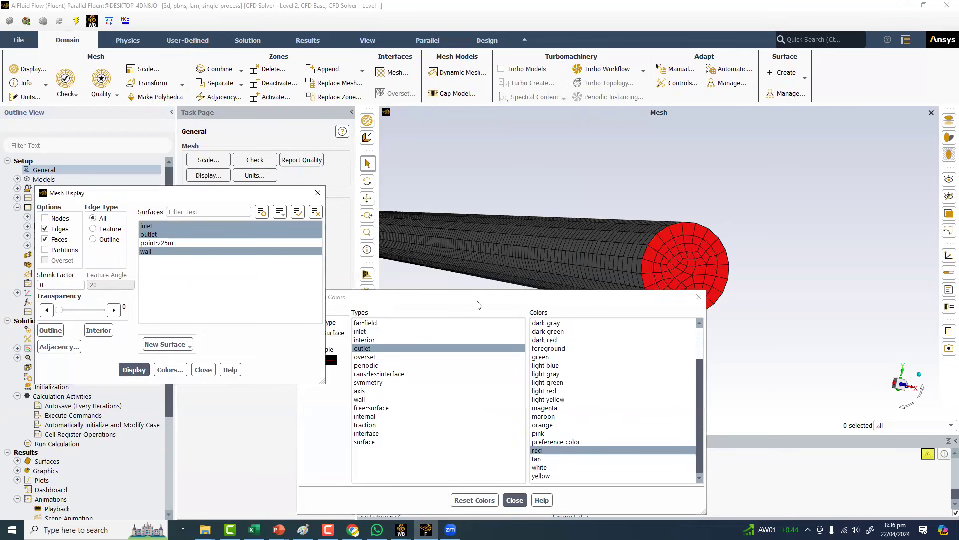
- Switch the mesh coloring to By Surface, redisplay the mesh, and inspect the colors on the pipe's wall and both ends
left_click_drag(477, 302, 399, 248)
scroll(753, 220, "down", 4)
middle_click(687, 242)
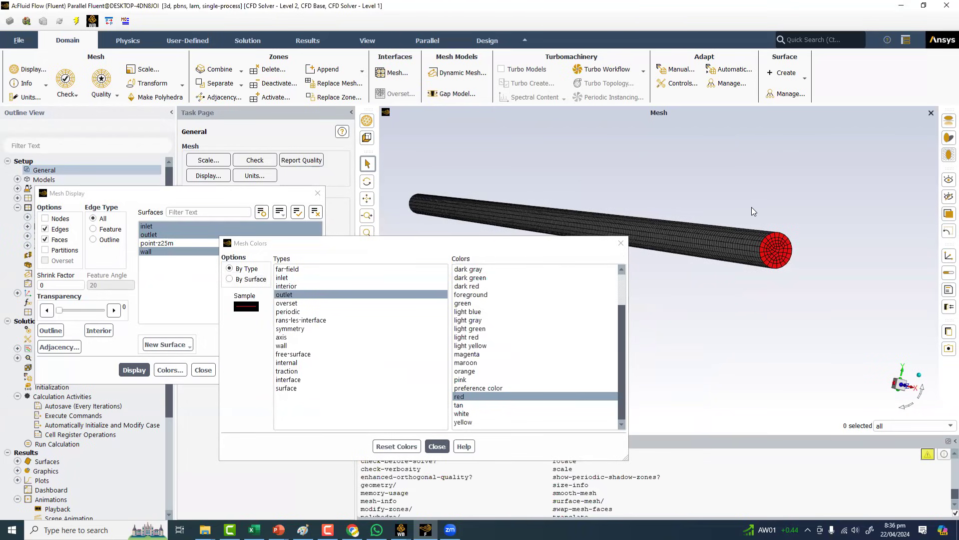
left_click(240, 278)
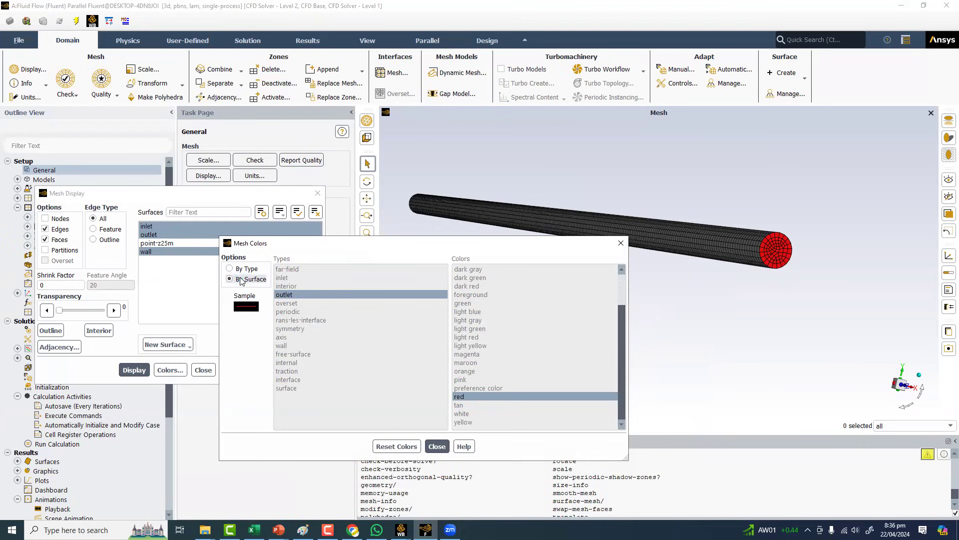
left_click(135, 370)
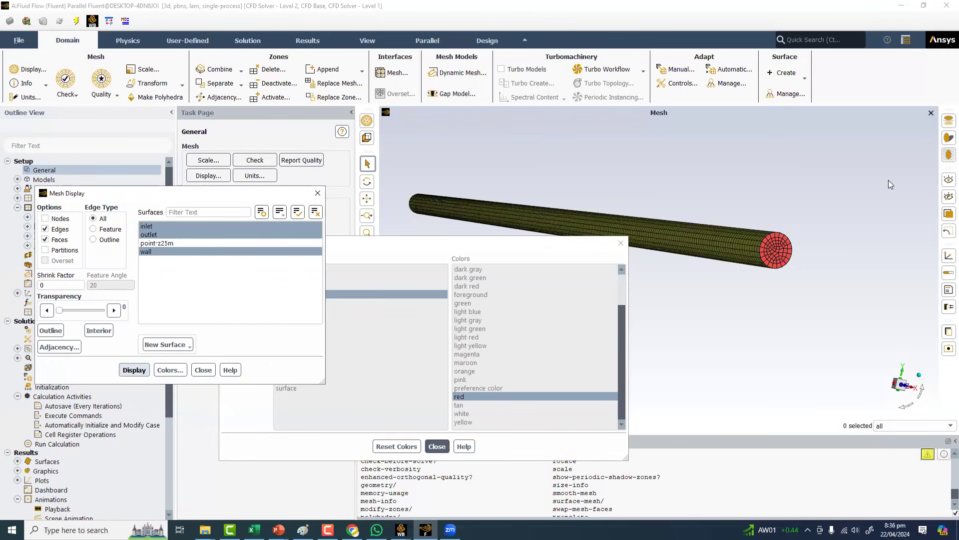
middle_click_drag(711, 238, 823, 199)
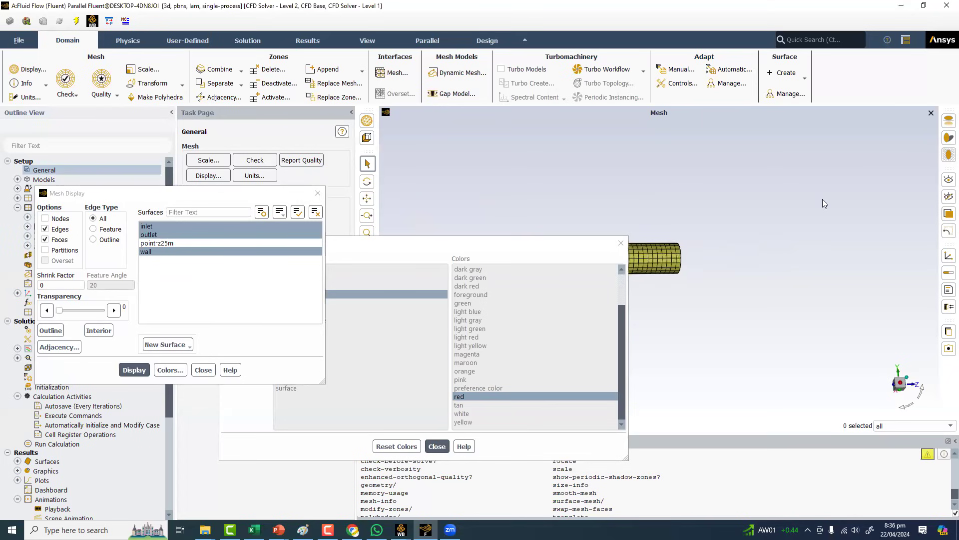
middle_click_drag(640, 170, 641, 218)
left_click_drag(549, 243, 525, 344)
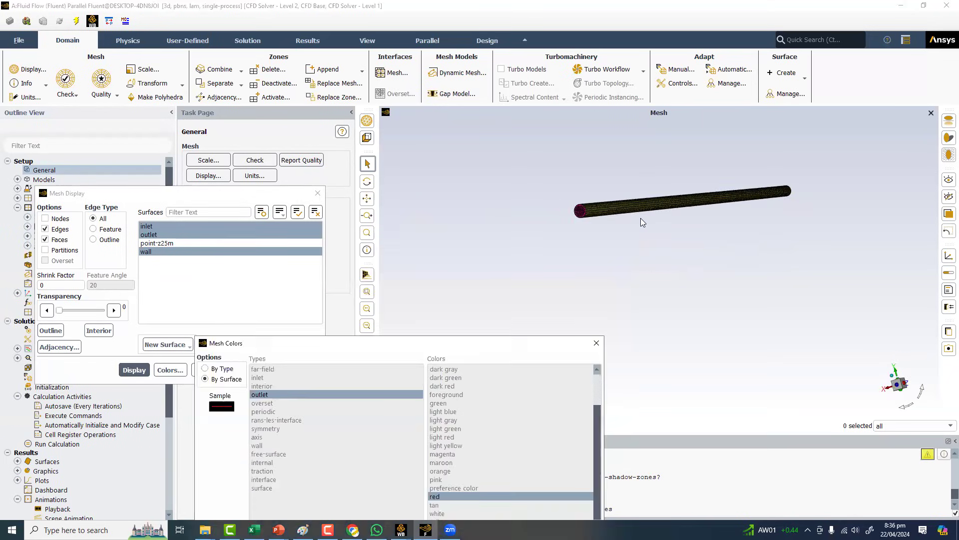
scroll(641, 218, "up", 5)
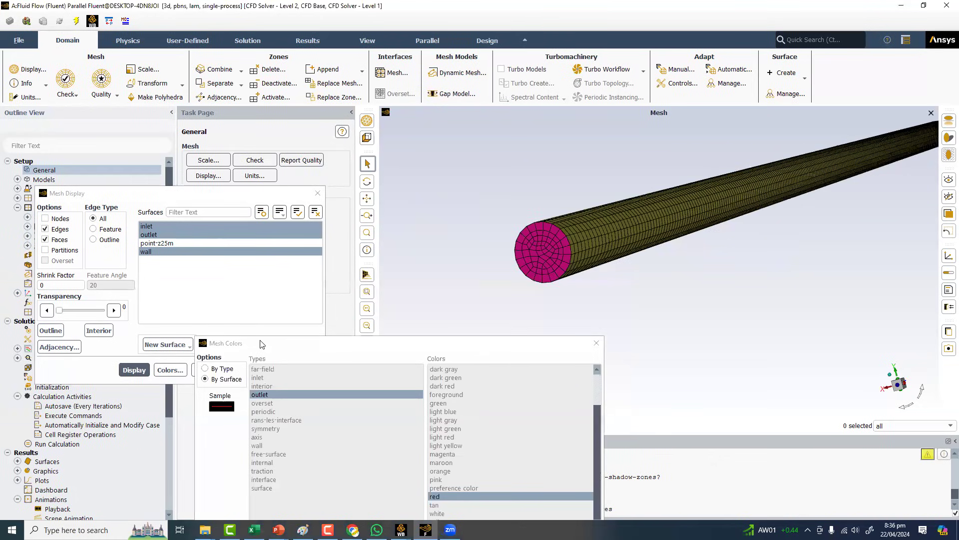
- Close the mesh colors settings, set the mesh transparency to 64, and redisplay the pipe mesh
left_click_drag(260, 344, 247, 216)
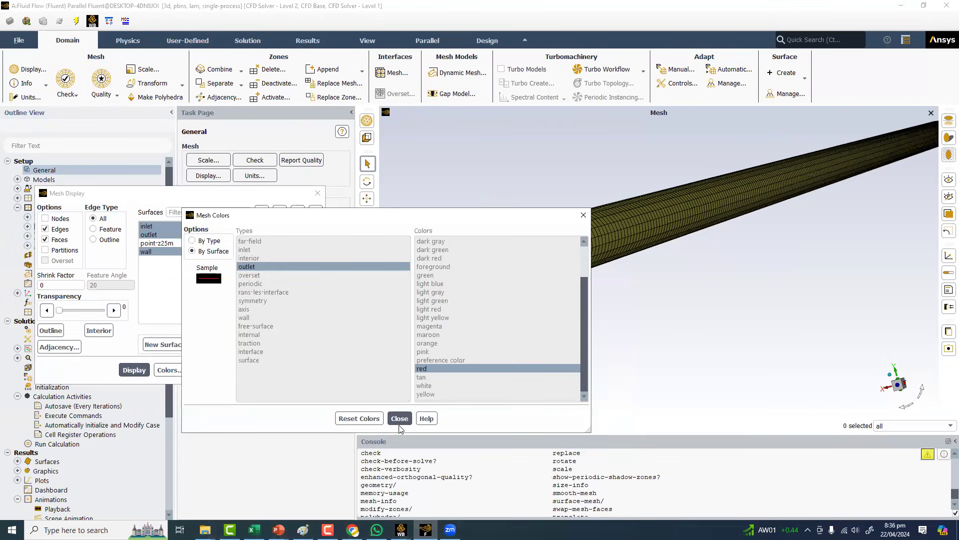
left_click(399, 420)
left_click_drag(59, 312, 86, 312)
left_click(130, 370)
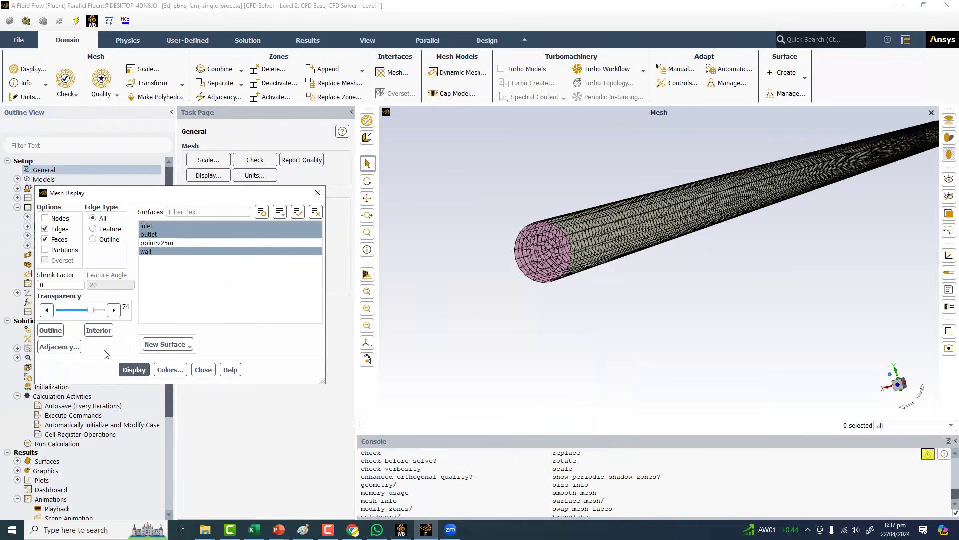
left_click(127, 372)
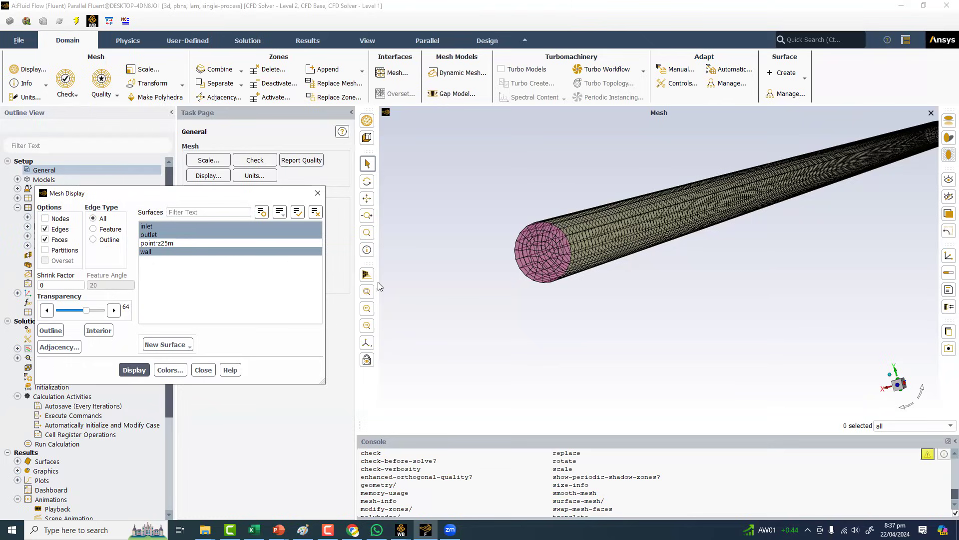
- Examine the semi-transparent pipe mesh from several angles, including its end face and interior edges
mouse_move(534, 256)
left_mouse_down()
mouse_move(508, 235)
mouse_move(496, 241)
mouse_move(597, 207)
mouse_move(540, 246)
left_mouse_up()
scroll(539, 246, "up", 2)
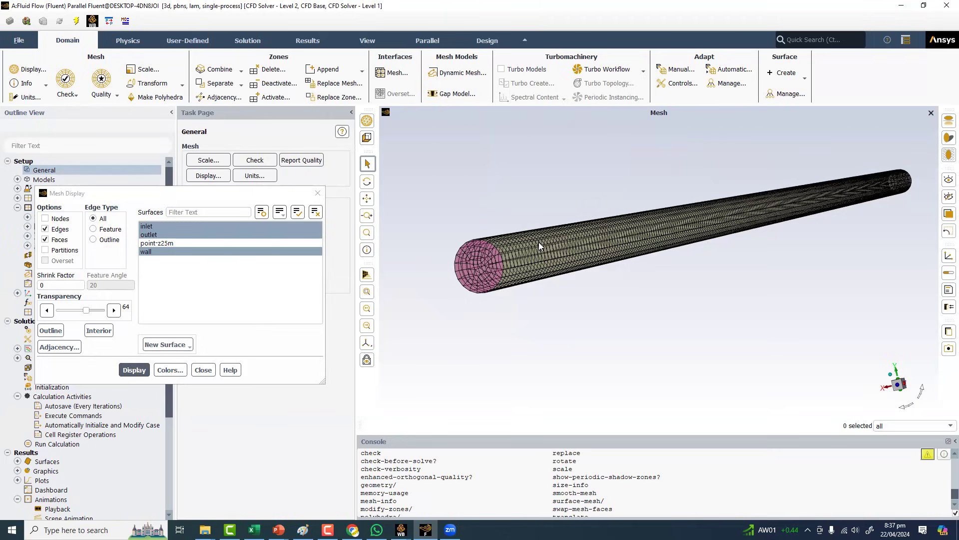
left_click_drag(541, 242, 587, 340)
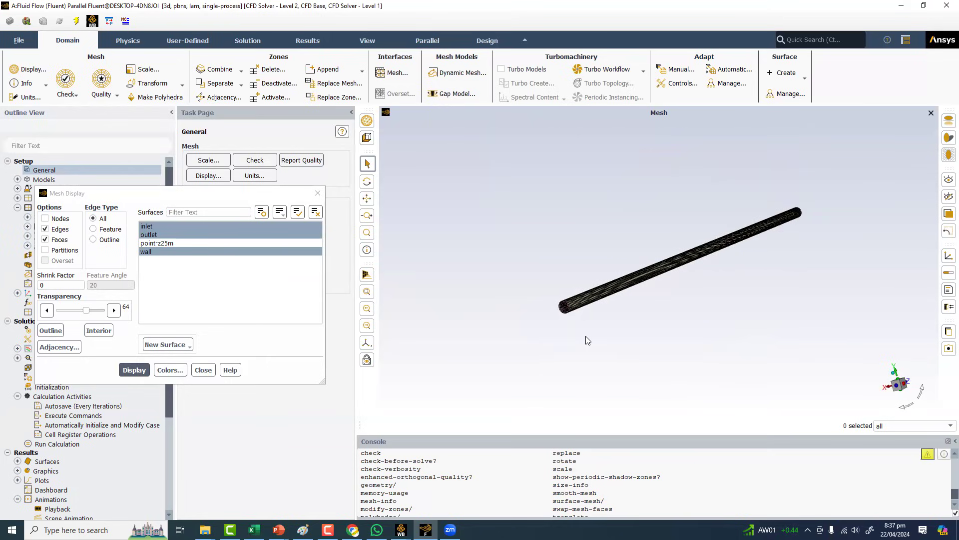
left_click_drag(604, 279, 489, 238)
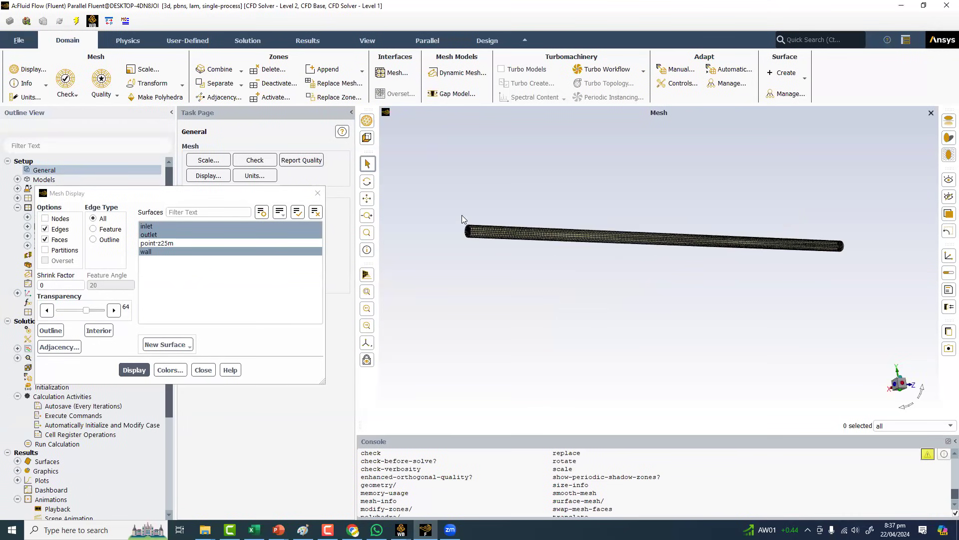
scroll(470, 218, "up", 4)
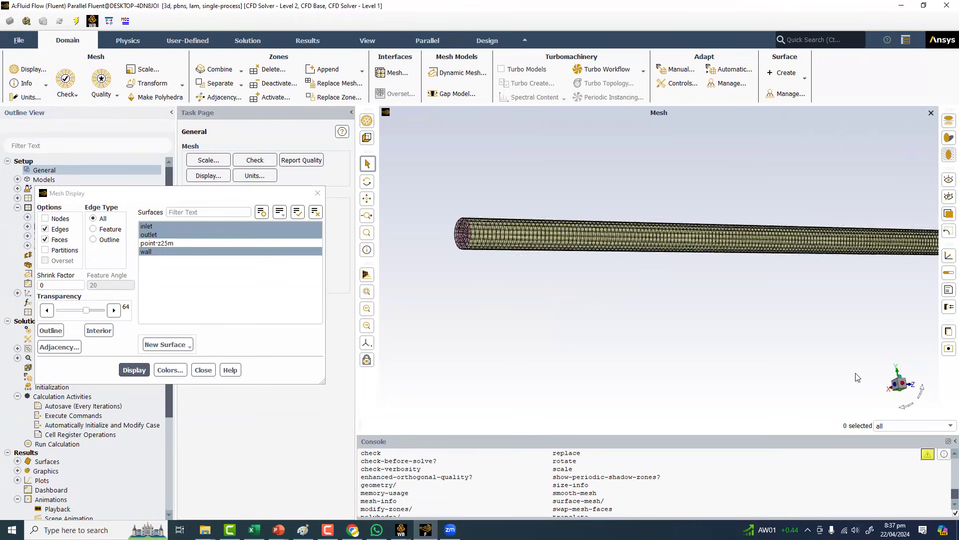
left_click_drag(857, 377, 946, 392)
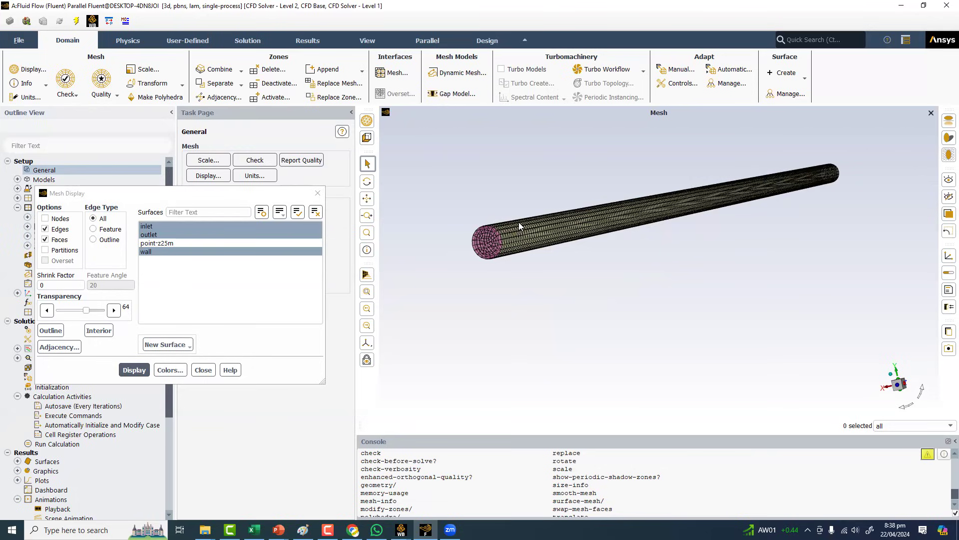
scroll(525, 219, "up", 3)
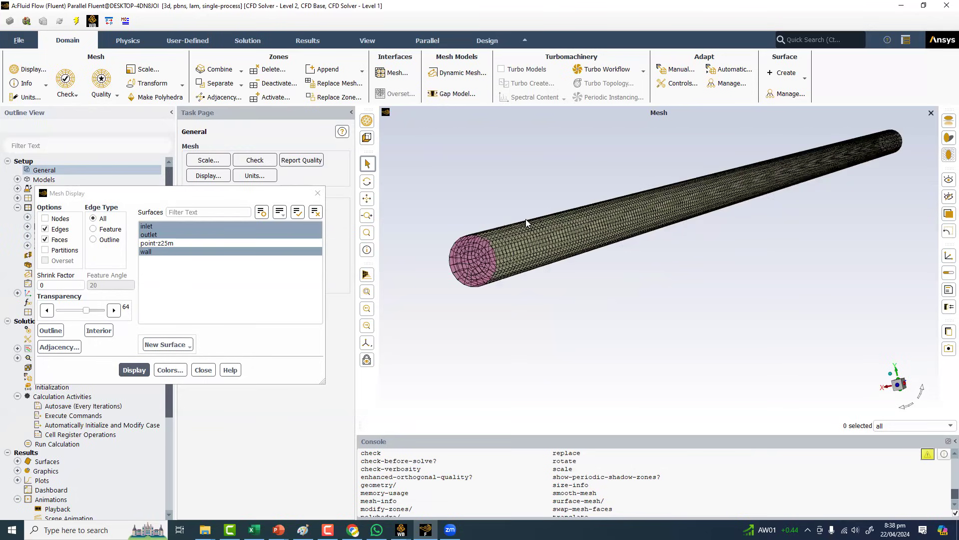
middle_click_drag(530, 216, 451, 75)
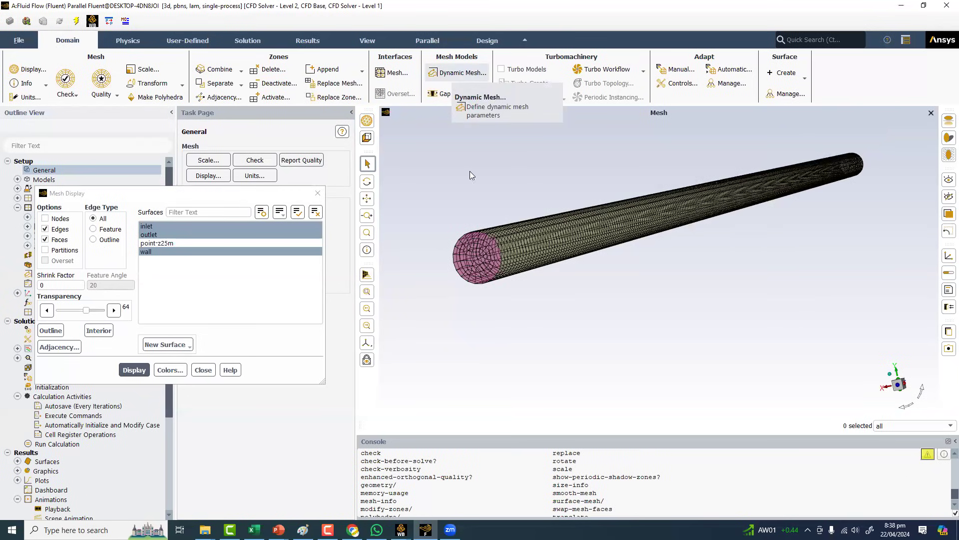
scroll(470, 171, "up", 1)
scroll(493, 169, "up", 2)
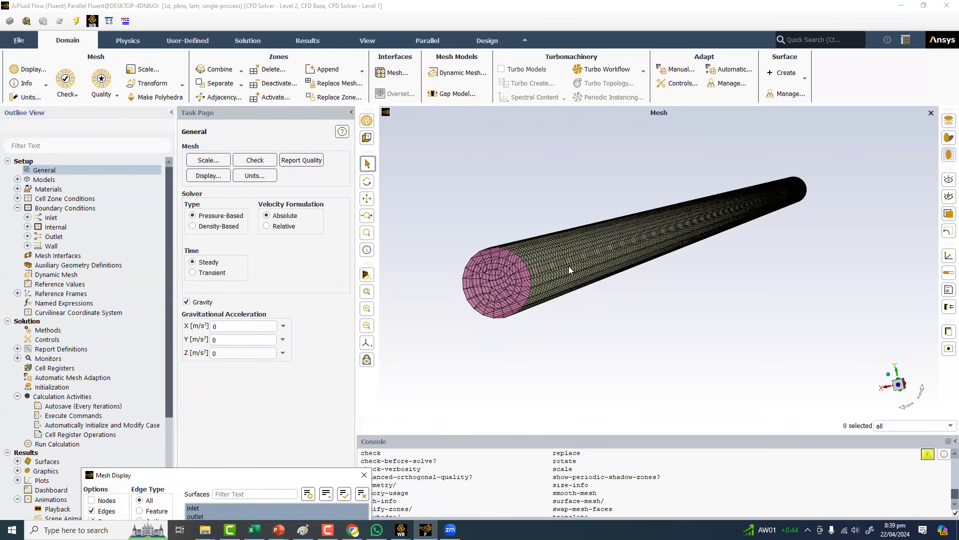
- Compare the pipe's orientation in tilted and end views, finishing in a side view with the Z axis along its length
left_click_drag(579, 180, 615, 145)
left_click_drag(501, 192, 430, 167)
left_click_drag(628, 208, 520, 224)
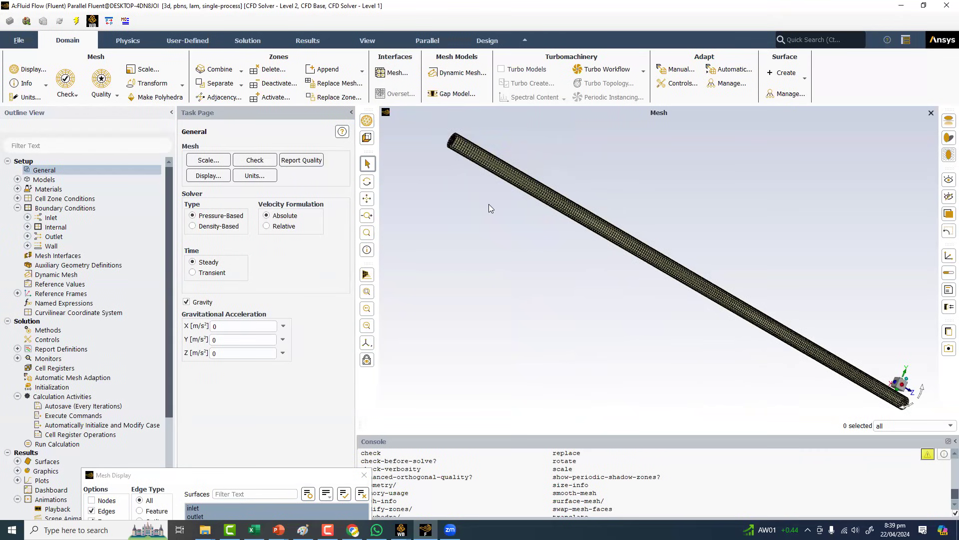
left_click_drag(766, 233, 536, 245)
scroll(544, 254, "up", 2)
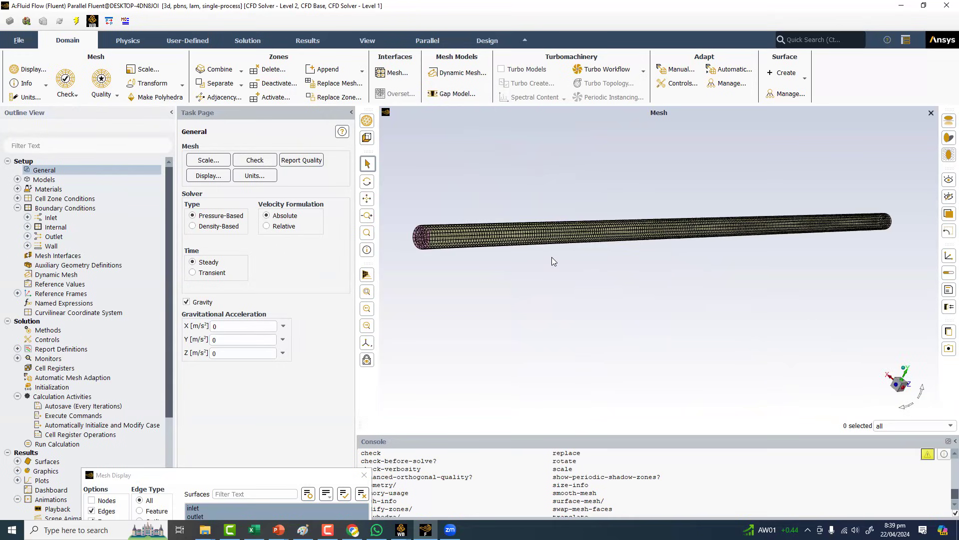
left_click_drag(564, 280, 464, 268)
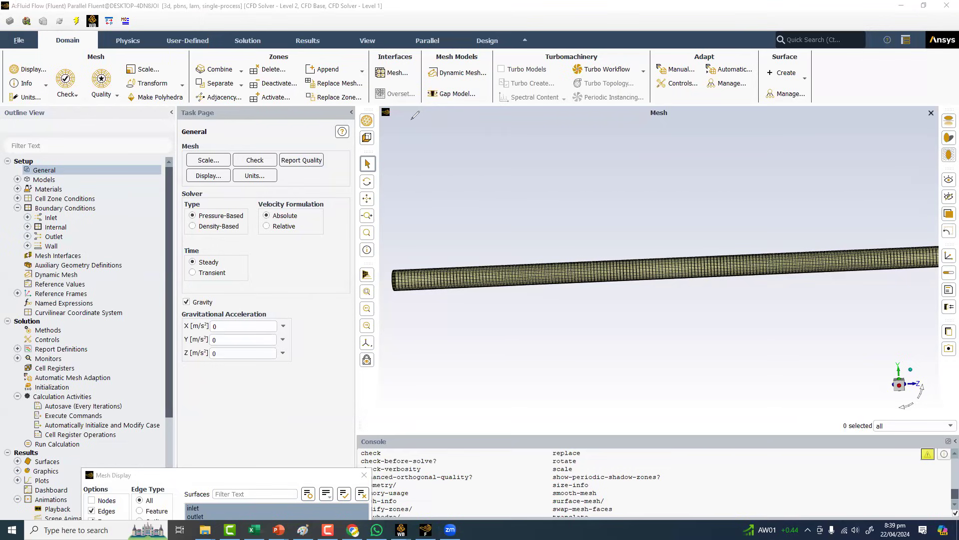
- Annotate the mesh view with a freehand inclined pipe outline with oval ends, plus labelled y and z axes
left_click_drag(410, 119, 772, 381)
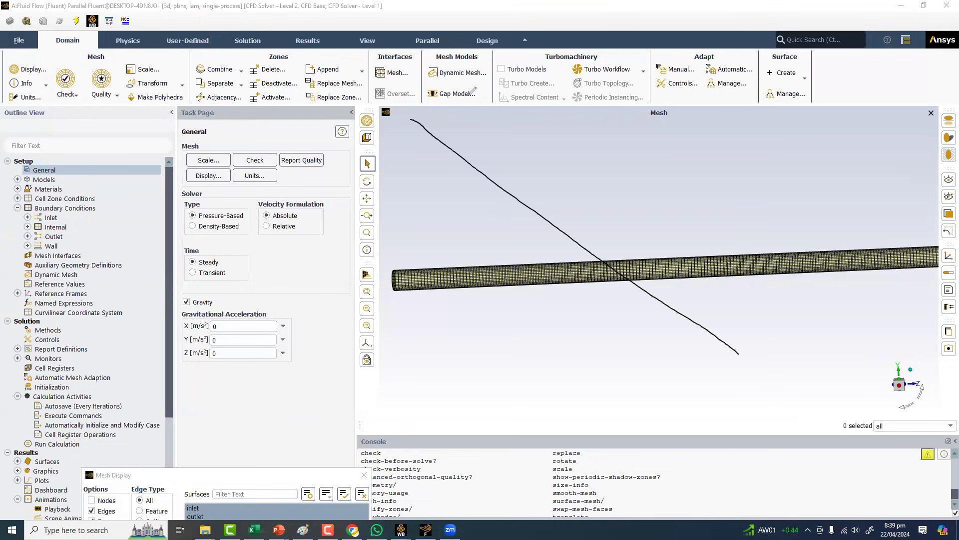
mouse_move(472, 91)
left_mouse_down()
mouse_move(799, 356)
mouse_move(781, 349)
left_mouse_up()
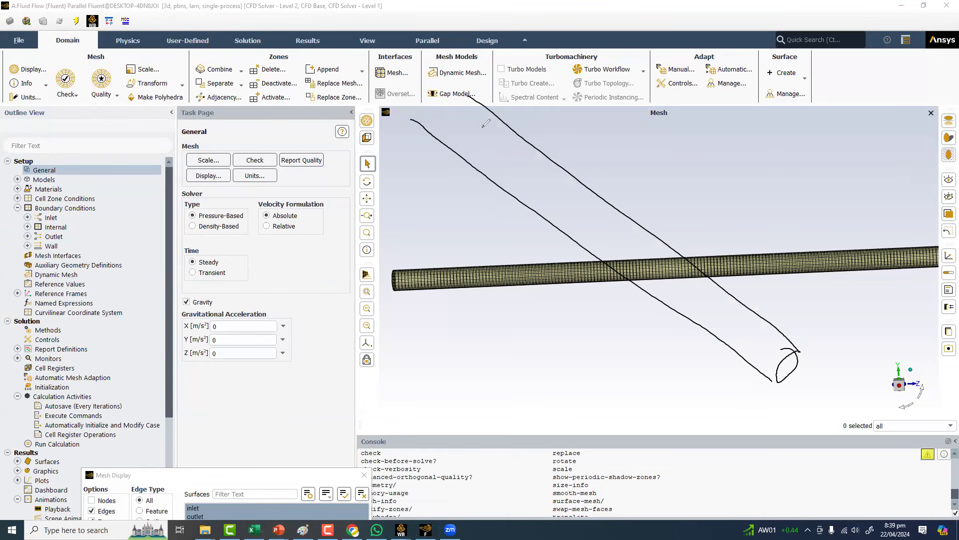
mouse_move(464, 92)
left_mouse_down()
mouse_move(440, 136)
mouse_move(463, 96)
left_mouse_up()
mouse_move(659, 145)
left_mouse_down()
mouse_move(666, 190)
mouse_move(729, 184)
mouse_move(660, 150)
mouse_move(670, 146)
left_mouse_up()
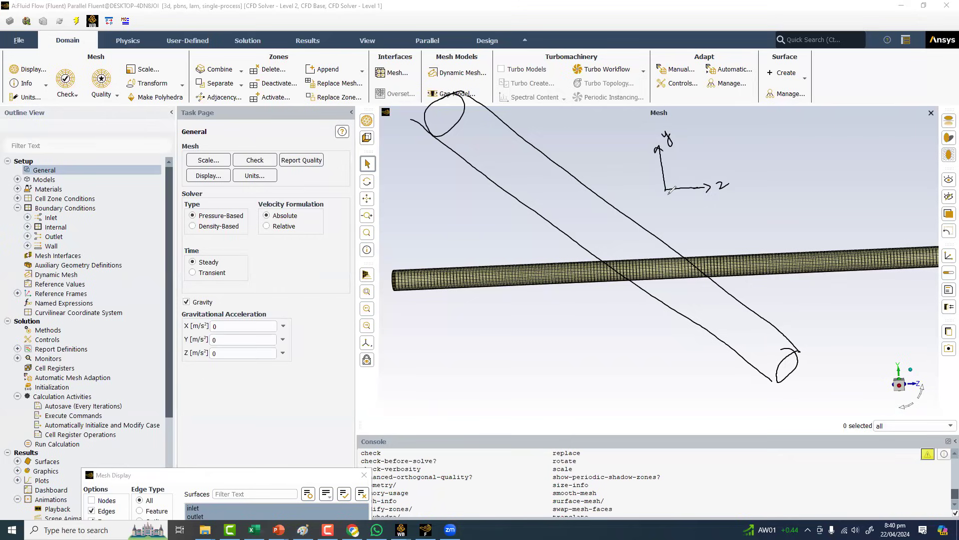
- Annotate in red a downward-sloping axis labelled as the flow direction and three flow arrows along the sketched pipe
mouse_move(666, 191)
left_mouse_down()
mouse_move(700, 234)
mouse_move(719, 214)
mouse_move(758, 201)
mouse_move(773, 179)
left_mouse_up()
left_click(780, 180)
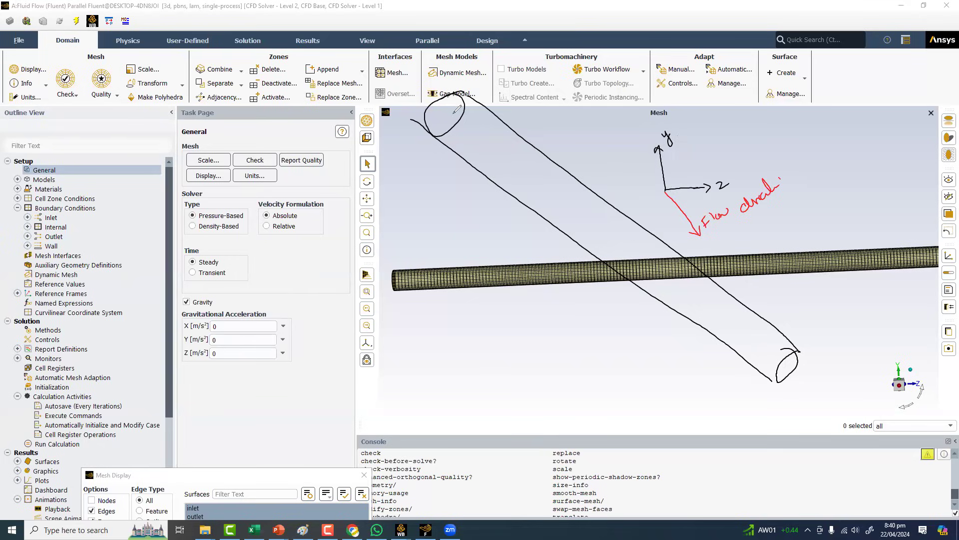
mouse_move(455, 115)
left_mouse_down()
mouse_move(523, 161)
mouse_move(585, 224)
mouse_move(591, 215)
left_mouse_up()
left_click_drag(626, 247, 663, 274)
left_click_drag(652, 278, 666, 270)
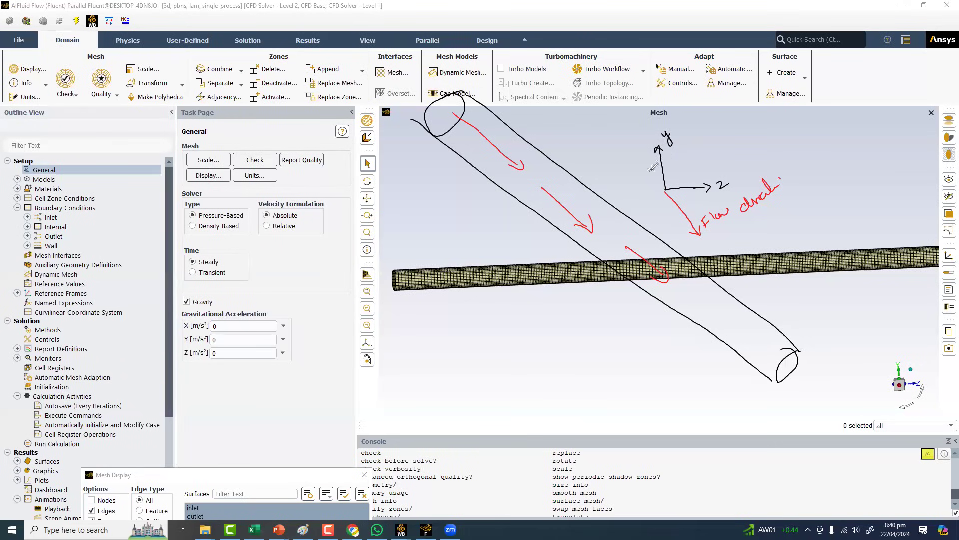
- Annotate the mesh view in blue with a downward gravity arrow at mid-pipe and label it as the negative y direction
left_click_drag(584, 202, 578, 273)
left_click_drag(571, 263, 586, 274)
left_click_drag(542, 308, 556, 307)
left_click_drag(561, 300, 571, 299)
left_click_drag(576, 302, 602, 306)
- Circle the Y gravitational acceleration value in blue and write an underlined -9.81 beside it
left_click_drag(220, 333, 212, 335)
mouse_move(298, 342)
left_mouse_down()
mouse_move(331, 330)
mouse_move(344, 350)
left_mouse_up()
left_click(324, 337)
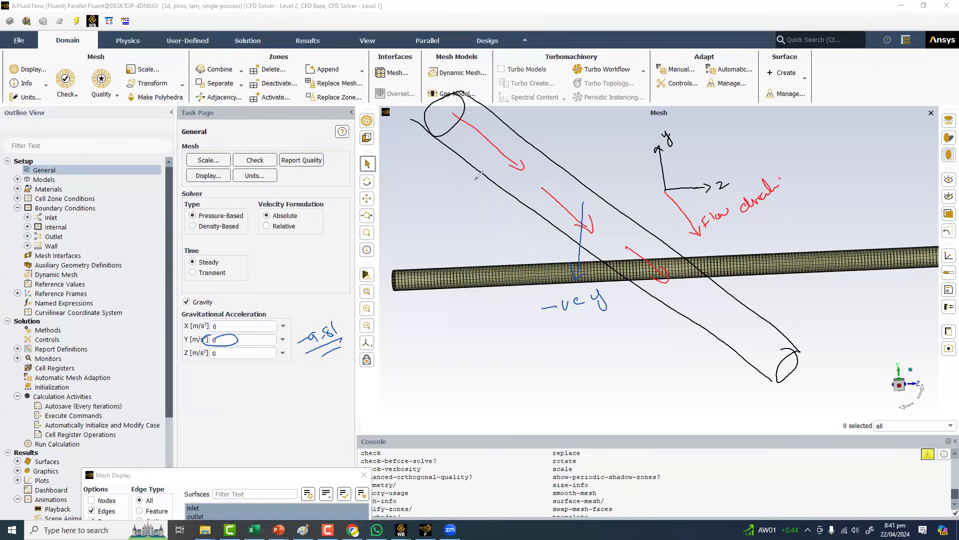
- Sketch a tall upright pipe outline in blue beside the inclined pipe, and clear all annotations from the screen
left_click_drag(426, 174, 403, 315)
mouse_move(425, 178)
left_mouse_down()
mouse_move(449, 171)
mouse_move(448, 399)
left_mouse_up()
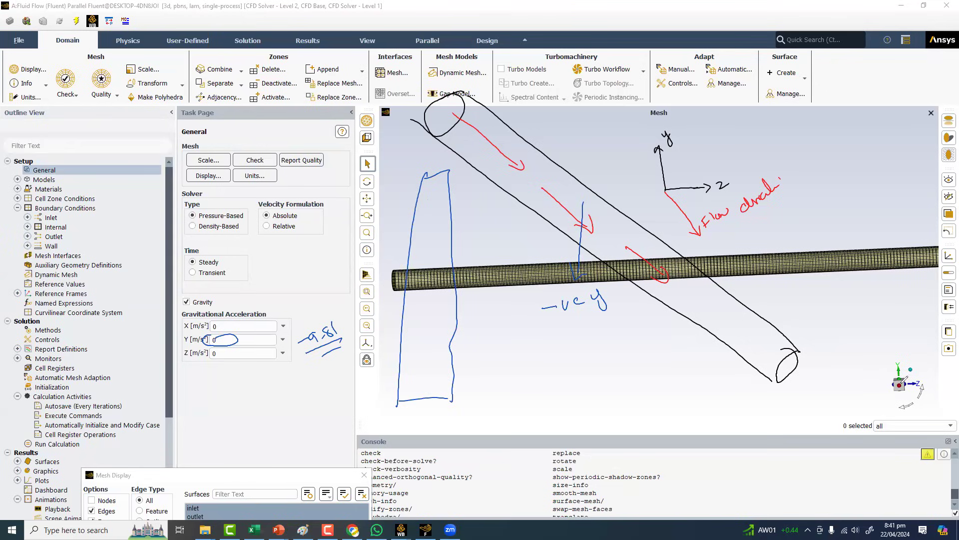
left_click_drag(831, 390, 853, 391)
left_click_drag(464, 234, 471, 233)
left_click_drag(476, 228, 484, 244)
left_click_drag(469, 253, 486, 246)
key("Escape")
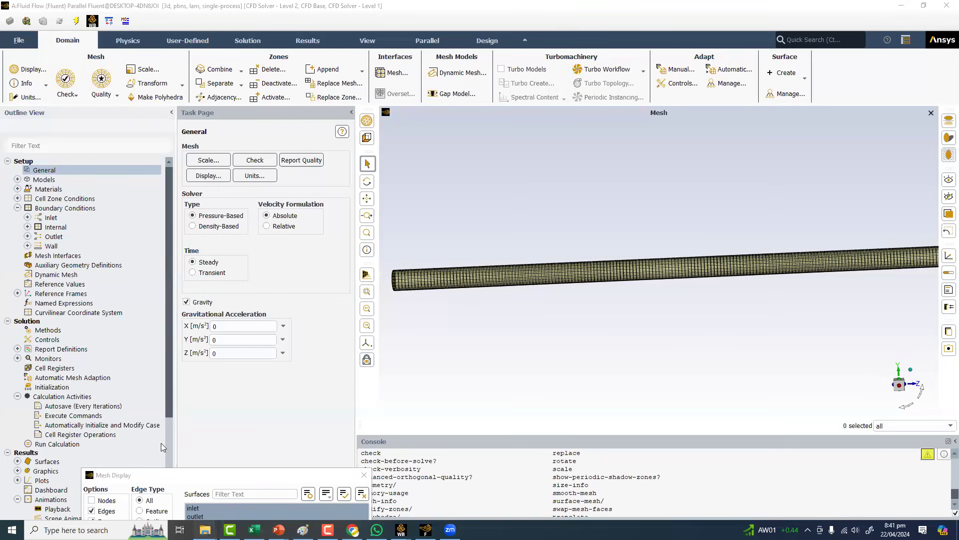
- Open the Fluid Mechanics seventh edition PDF from the Downloads folder in Acrobat
left_click(150, 480)
left_click(41, 79)
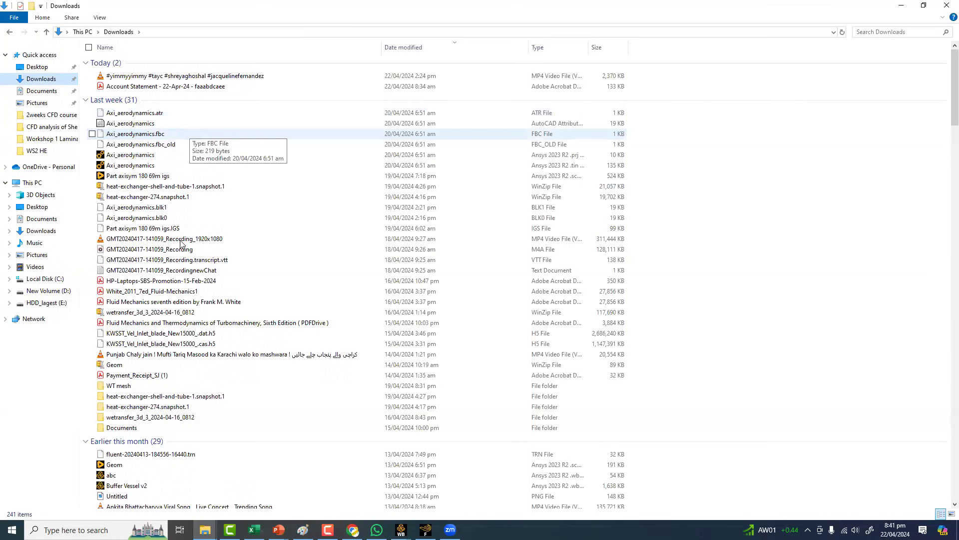
left_click(193, 302)
double_click(192, 304)
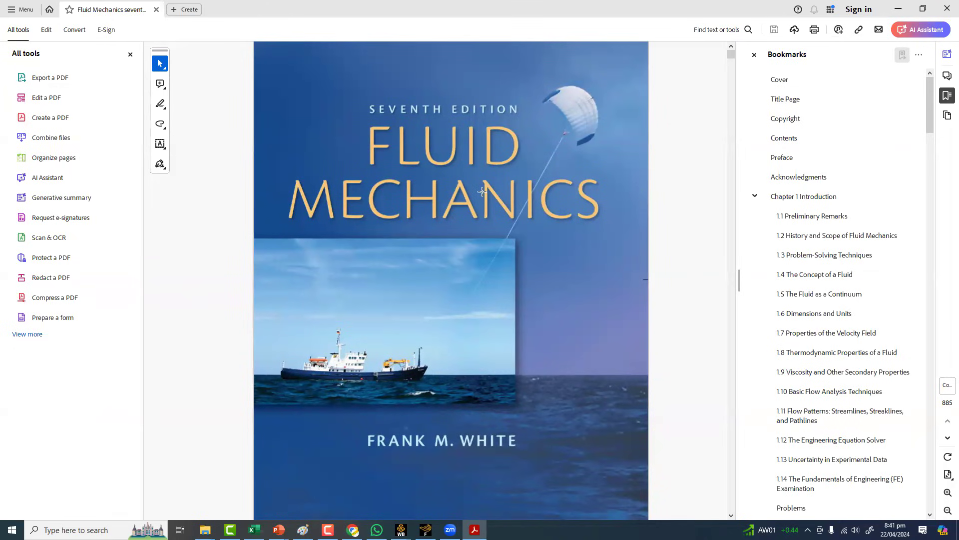
- Search the textbook for "inclined pipe" and examine problem C3.1 and its figure at 125% zoom
key("ctrl+f")
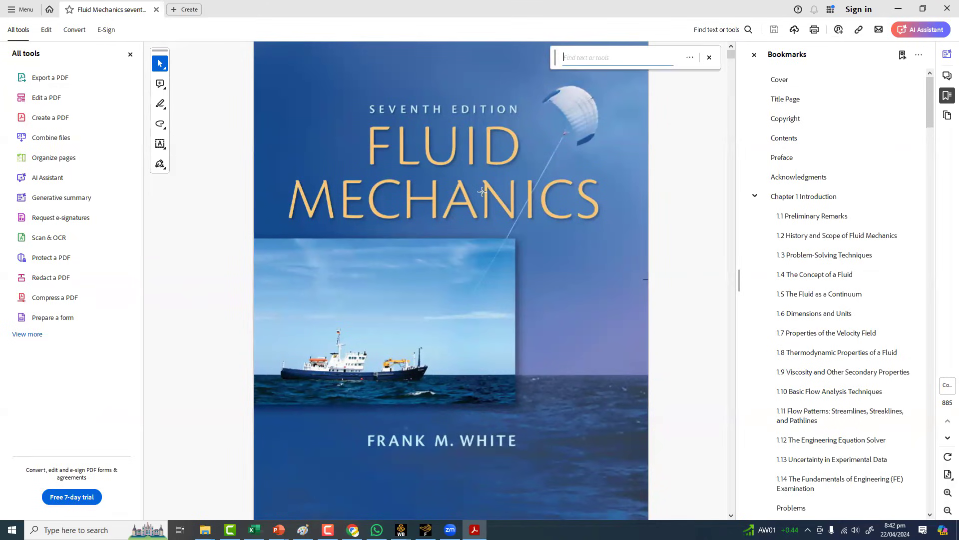
type("inc")
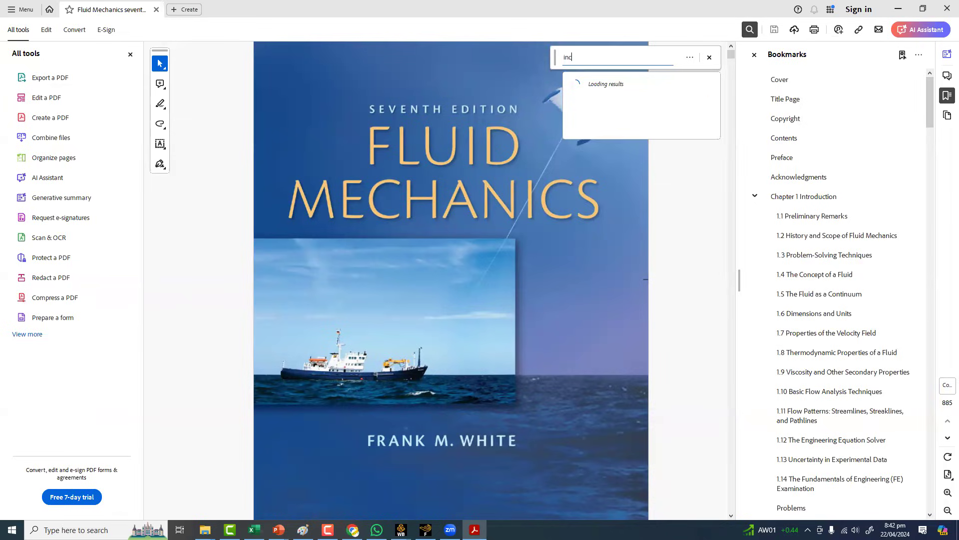
type("lline")
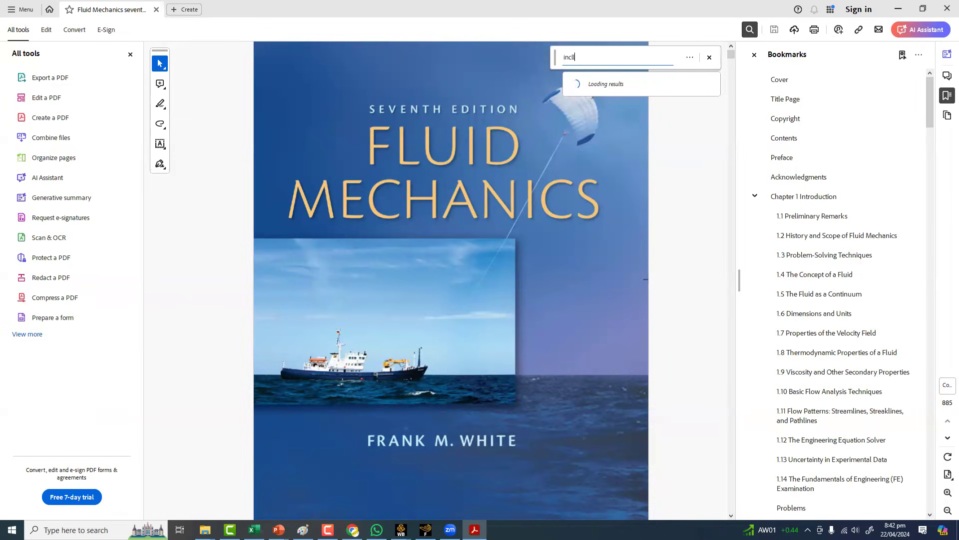
type("ined pipe")
key("Return")
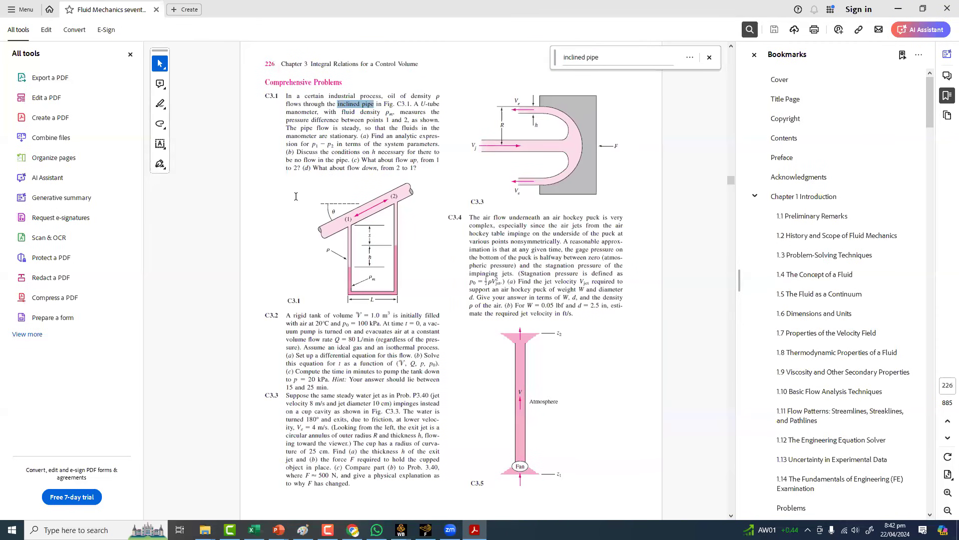
scroll(296, 196, "up", 1, "ctrl")
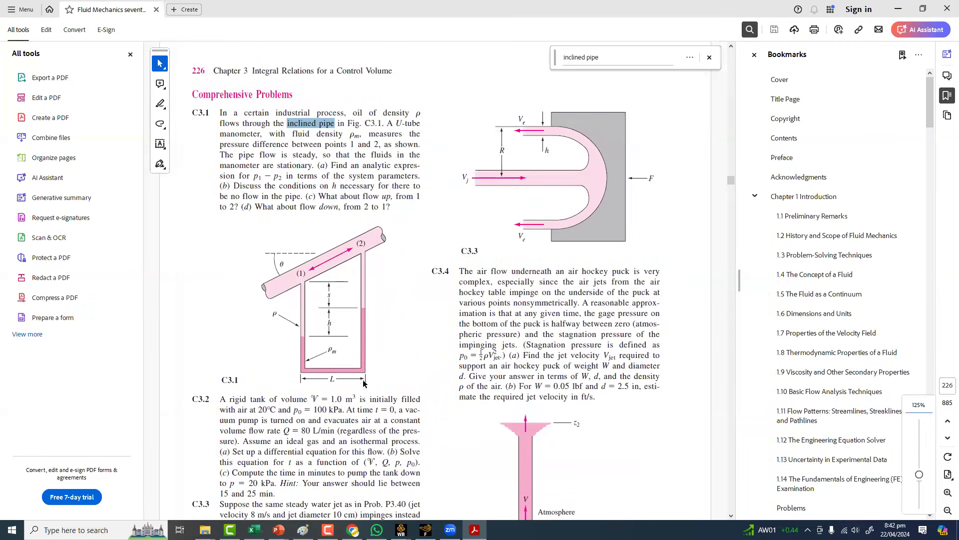
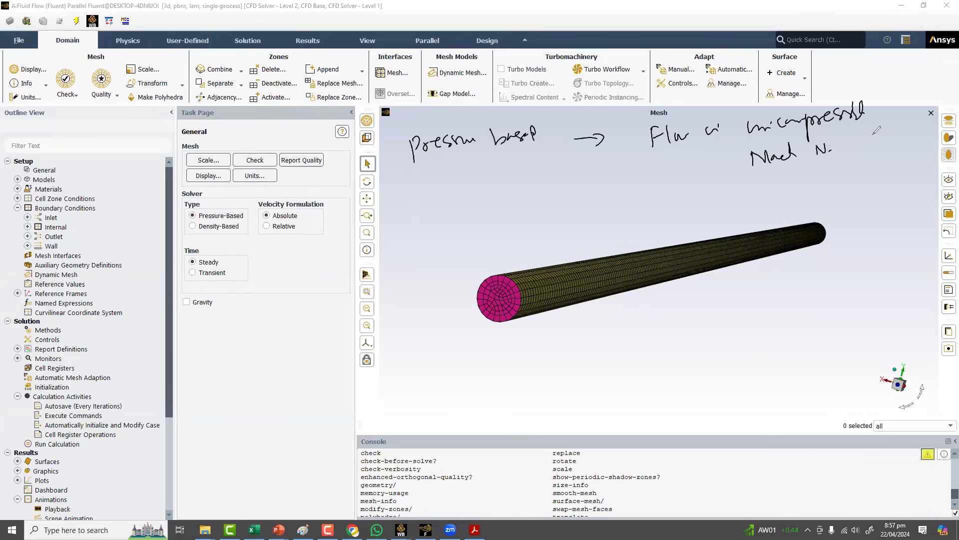
- Complete the handwritten Mach number criterion in Fluent's mesh view as Mach No ≤ 0.3 and underline it
left_click_drag(857, 142, 875, 150)
left_click(866, 148)
left_click_drag(763, 170, 870, 156)
- Write the scheme names SIMPLE and SIMPLEC in red beneath the pressure-based note
mouse_move(464, 180)
left_mouse_down()
mouse_move(455, 193)
mouse_move(479, 192)
mouse_move(483, 176)
mouse_move(499, 190)
left_mouse_up()
mouse_move(503, 192)
left_mouse_down()
mouse_move(503, 173)
mouse_move(505, 184)
mouse_move(524, 184)
left_mouse_up()
left_click_drag(515, 172, 523, 169)
left_click_drag(515, 178, 522, 177)
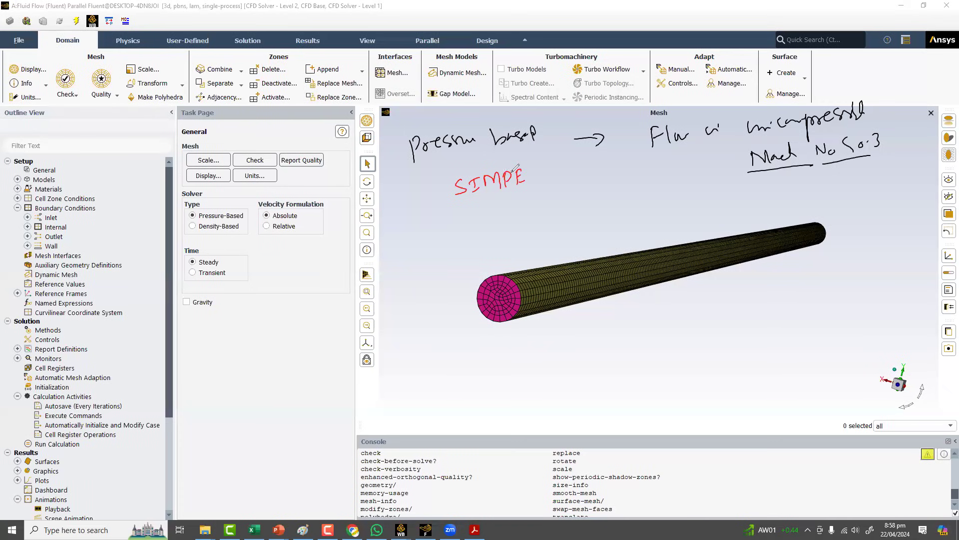
mouse_move(513, 168)
left_mouse_down()
mouse_move(513, 190)
mouse_move(460, 222)
mouse_move(500, 201)
mouse_move(506, 212)
left_mouse_up()
mouse_move(510, 199)
left_mouse_down()
mouse_move(510, 212)
mouse_move(541, 203)
left_mouse_up()
- Add PISO in red below SIMPLEC, link it to SIMPLE with a curved double-headed arrow, and write Coupled in green underneath
mouse_move(480, 230)
left_mouse_down()
mouse_move(478, 241)
mouse_move(490, 241)
left_mouse_up()
left_click_drag(500, 227, 503, 237)
left_click_drag(518, 223, 446, 198)
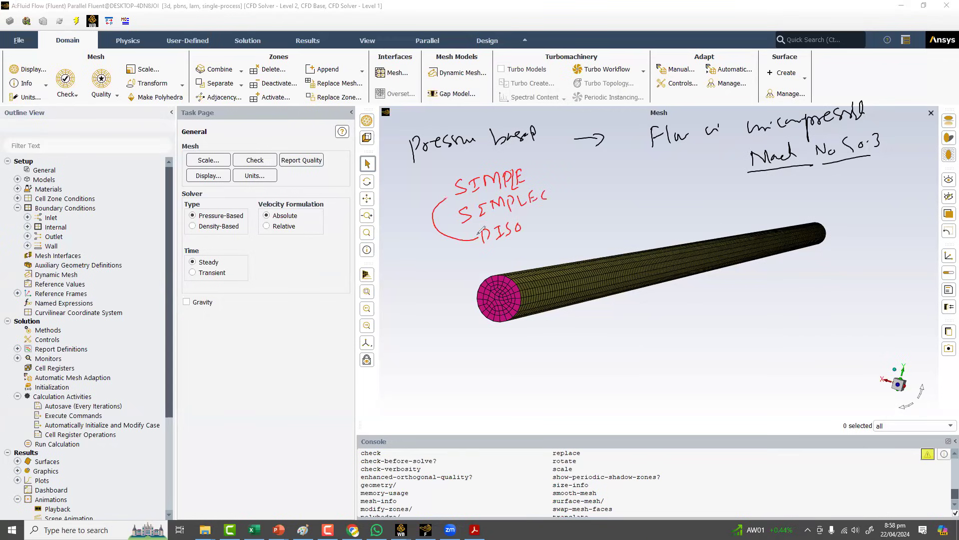
left_click_drag(479, 233, 477, 246)
mouse_move(467, 254)
left_mouse_down()
mouse_move(498, 254)
mouse_move(515, 231)
left_mouse_up()
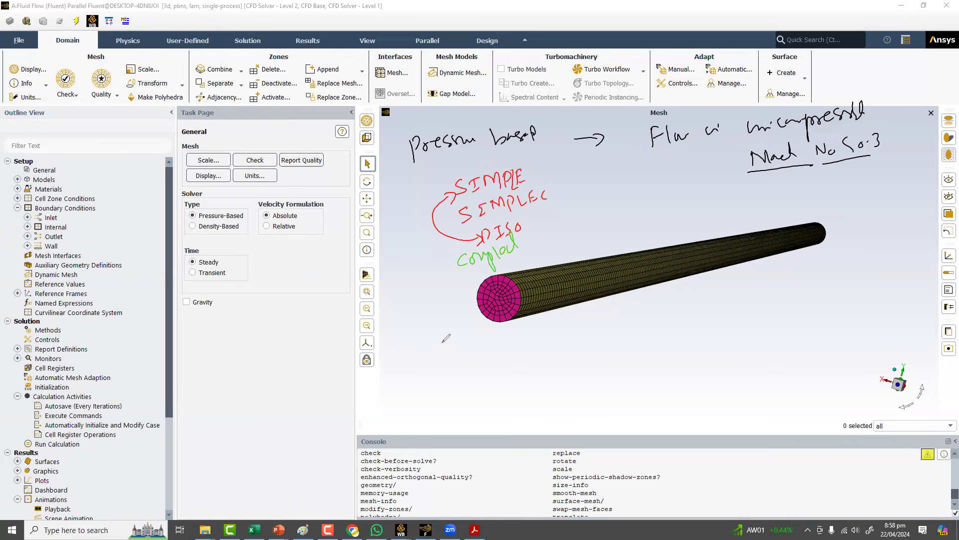
- Handwrite the flow equations below the pipe's inlet: continuity, x-mom, y-mom and z-mom
mouse_move(443, 341)
left_mouse_down()
mouse_move(458, 350)
mouse_move(509, 344)
left_mouse_up()
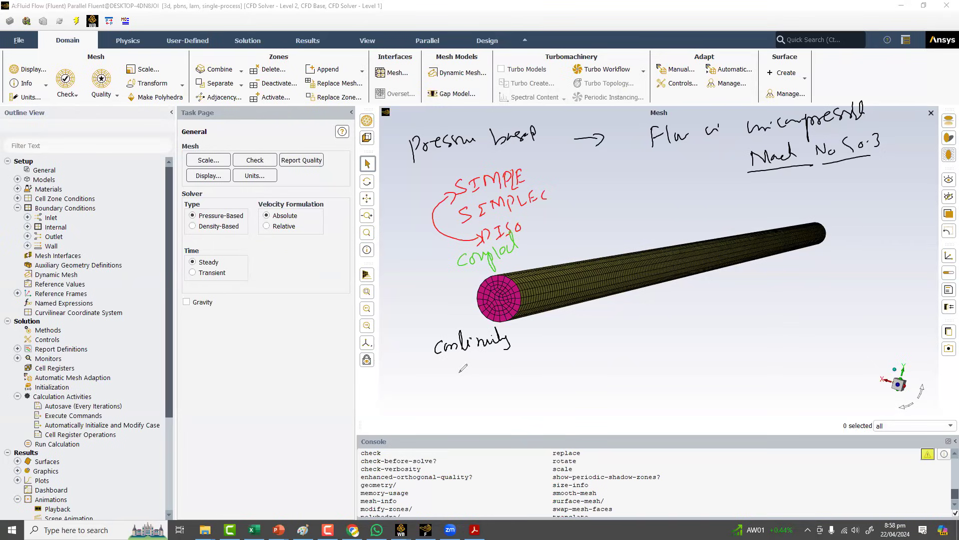
left_click_drag(453, 371, 462, 384)
left_click_drag(463, 372, 453, 385)
mouse_move(468, 379)
left_mouse_down()
mouse_move(467, 410)
mouse_move(521, 386)
left_mouse_up()
mouse_move(465, 425)
left_mouse_down()
mouse_move(477, 433)
mouse_move(525, 411)
left_mouse_up()
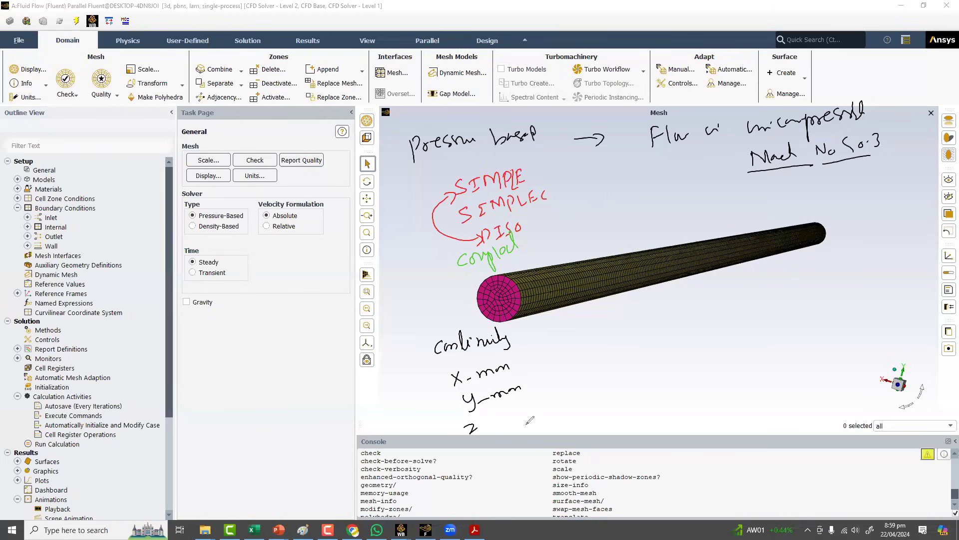
- Handwrite the additional equations Energy, Turbulence and Species beneath the pipe, apart from the continuity and momentum equations
left_click(655, 351)
mouse_move(683, 358)
left_mouse_down()
mouse_move(700, 352)
mouse_move(702, 365)
left_mouse_up()
mouse_move(785, 326)
left_mouse_down()
mouse_move(780, 348)
mouse_move(846, 320)
left_mouse_up()
mouse_move(799, 375)
left_mouse_down()
mouse_move(786, 383)
mouse_move(835, 367)
left_mouse_up()
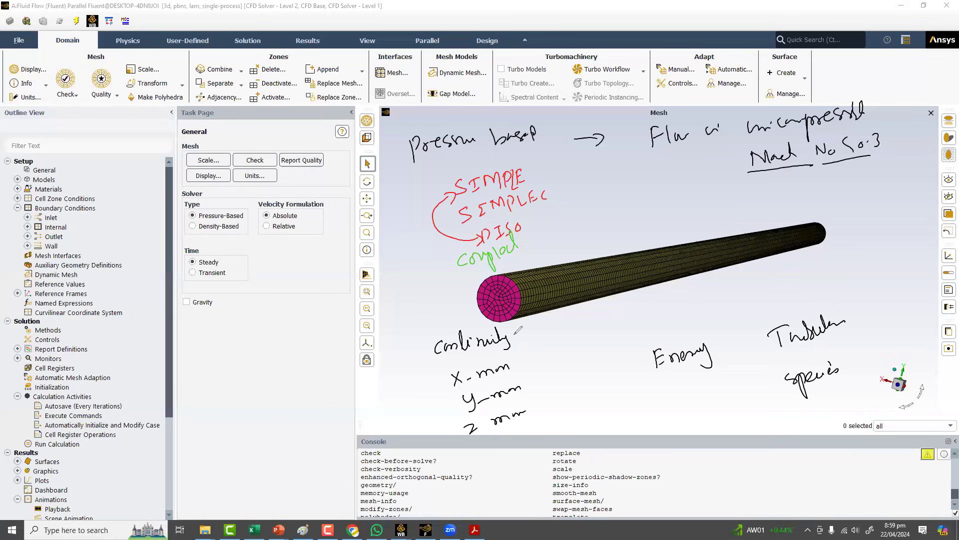
- Brace the continuity and momentum equations together and annotate them with velocity field and pressure field
left_click_drag(516, 334, 531, 408)
mouse_move(548, 337)
left_mouse_down()
mouse_move(567, 325)
mouse_move(547, 378)
mouse_move(582, 359)
left_mouse_up()
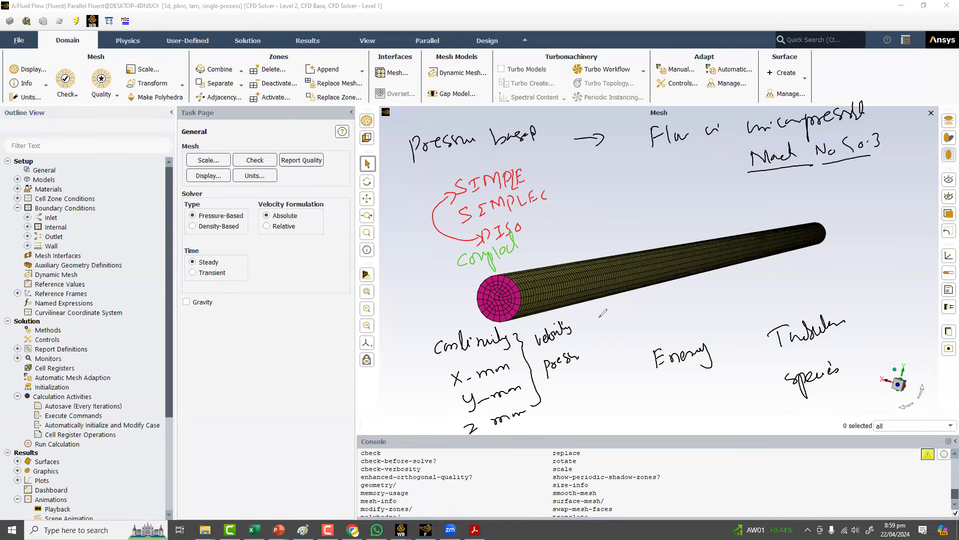
mouse_move(595, 312)
left_mouse_down()
mouse_move(592, 328)
mouse_move(621, 303)
left_mouse_up()
mouse_move(599, 337)
left_mouse_down()
mouse_move(608, 341)
mouse_move(629, 317)
left_mouse_up()
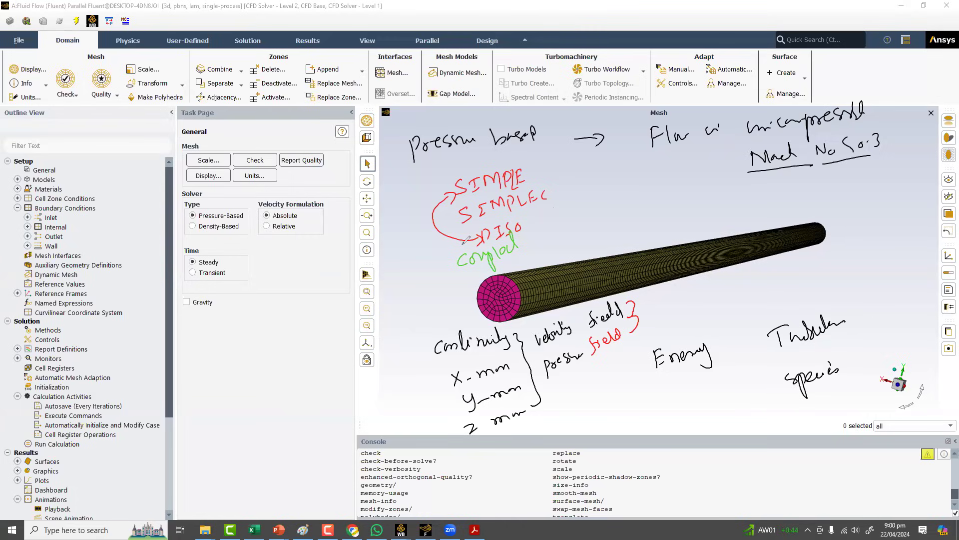
- Bracket SIMPLE, SIMPLEC and PISO, and write Mach > 0.6 with an arrow leading from the Mach number limit
mouse_move(544, 158)
left_mouse_down()
mouse_move(562, 176)
mouse_move(568, 215)
left_mouse_up()
left_click_drag(731, 210, 813, 197)
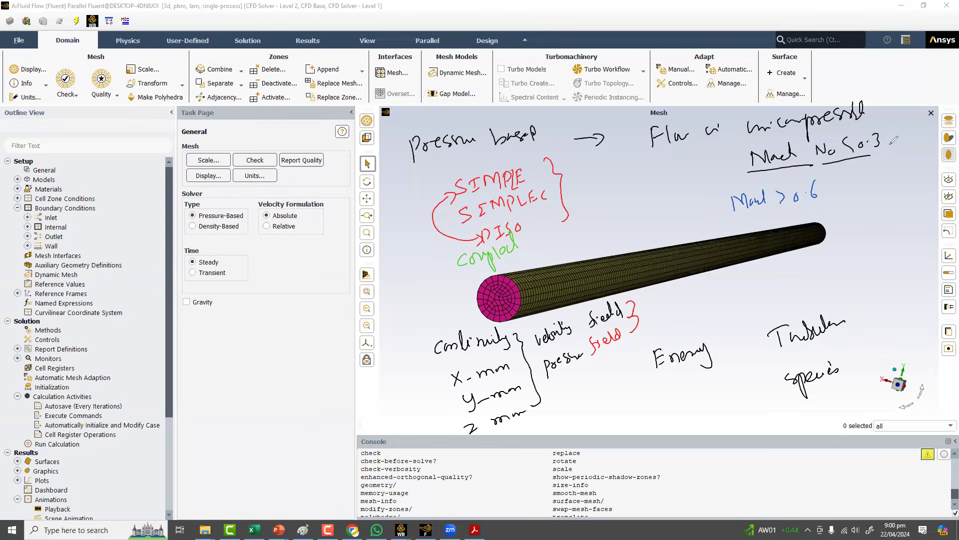
left_click_drag(892, 137, 890, 148)
- Write an underlined Coupled heading, and add blue brackets beside the Mach note and arrows around the continuity and momentum equations
mouse_move(207, 339)
left_mouse_down()
mouse_move(239, 359)
mouse_move(253, 330)
mouse_move(267, 340)
left_mouse_up()
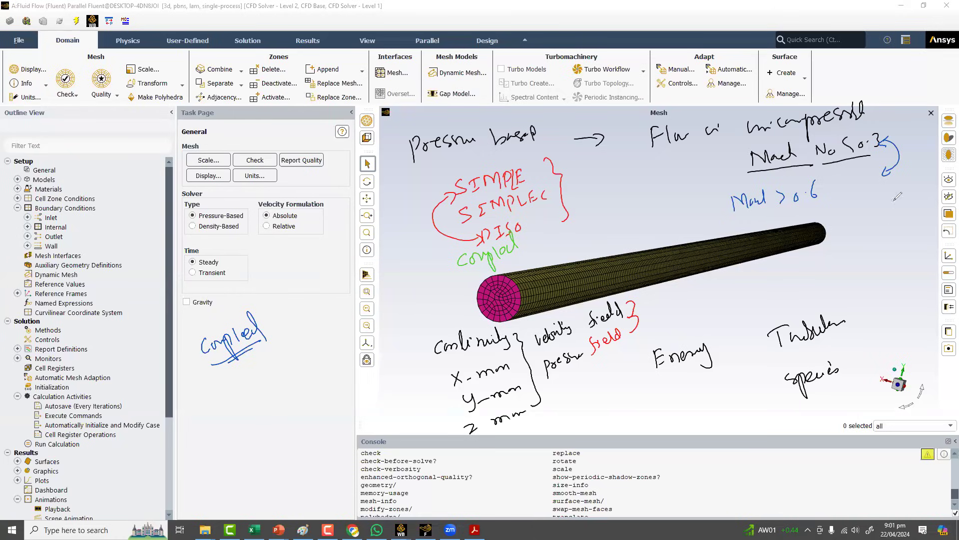
mouse_move(848, 200)
left_mouse_down()
mouse_move(851, 238)
mouse_move(870, 247)
left_mouse_up()
left_click_drag(898, 191, 913, 230)
mouse_move(419, 360)
left_mouse_down()
mouse_move(410, 391)
mouse_move(433, 411)
left_mouse_up()
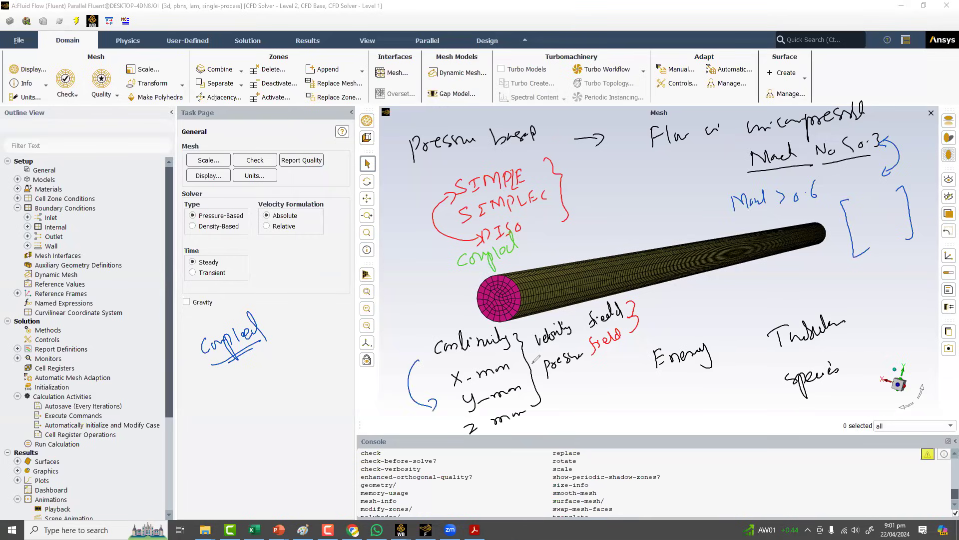
left_click_drag(520, 324, 523, 332)
- Draw large matrix brackets beneath the Coupled heading and list continuity, momentum and energy inside them
mouse_move(248, 370)
left_mouse_down()
mouse_move(231, 388)
mouse_move(229, 490)
mouse_move(239, 484)
left_mouse_up()
left_click_drag(372, 357, 387, 467)
left_click_drag(283, 386, 331, 379)
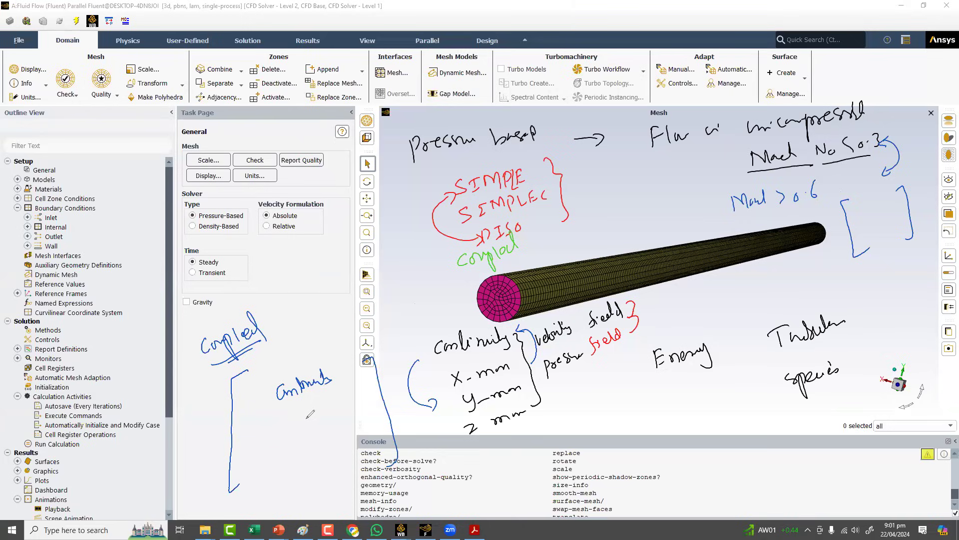
left_click_drag(290, 424, 331, 391)
mouse_move(299, 446)
left_mouse_down()
mouse_move(323, 441)
mouse_move(328, 451)
left_mouse_up()
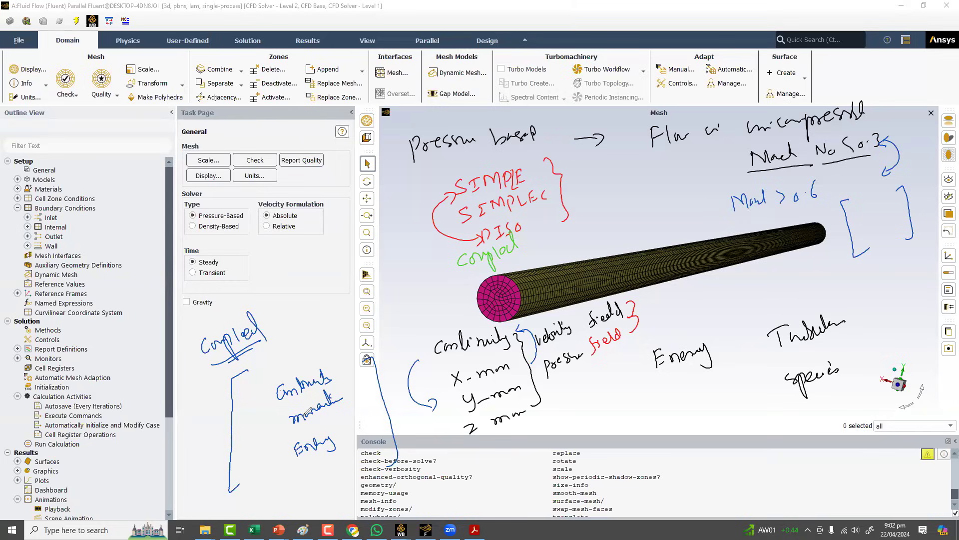
- Write the mass flow relation and the ideal gas law p = ρRT above the Coupled notes, and clear all annotations
left_click_drag(316, 280, 340, 263)
left_click_drag(335, 271, 369, 253)
left_click_drag(313, 303, 315, 322)
left_click_drag(314, 303, 347, 305)
left_click_drag(350, 286, 358, 285)
left_click_drag(354, 286, 352, 297)
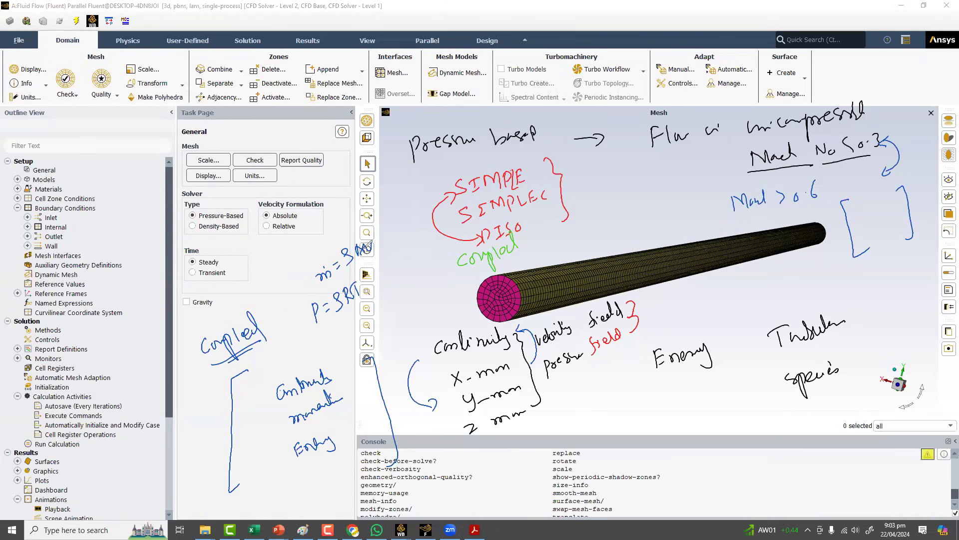
mouse_move(525, 246)
left_mouse_down()
mouse_move(547, 241)
mouse_move(565, 214)
left_mouse_up()
key("Escape")
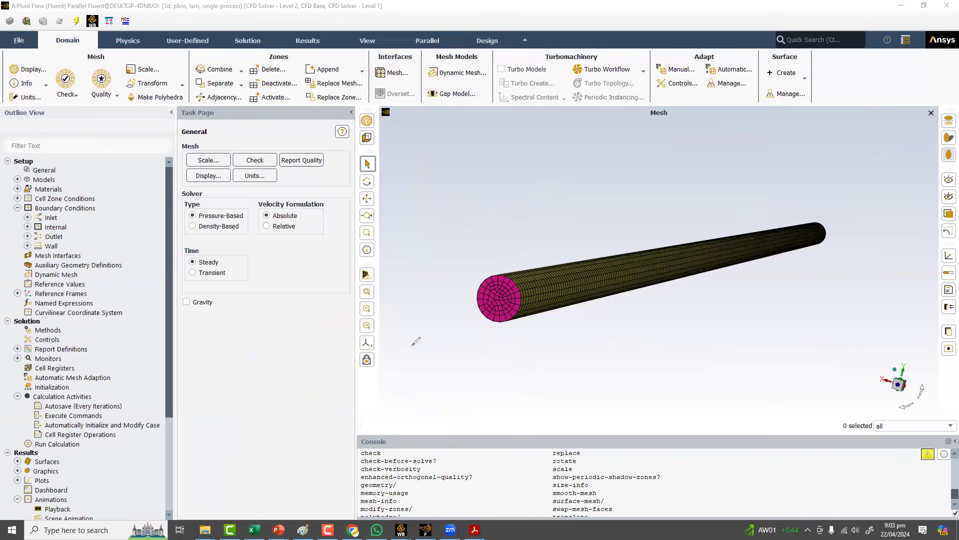
- Draw a blue flow line into the pipe inlet and sketch a pink rectangular room above the pipe
left_click_drag(444, 322, 487, 299)
mouse_move(430, 131)
left_mouse_down()
mouse_move(434, 235)
mouse_move(649, 210)
left_mouse_up()
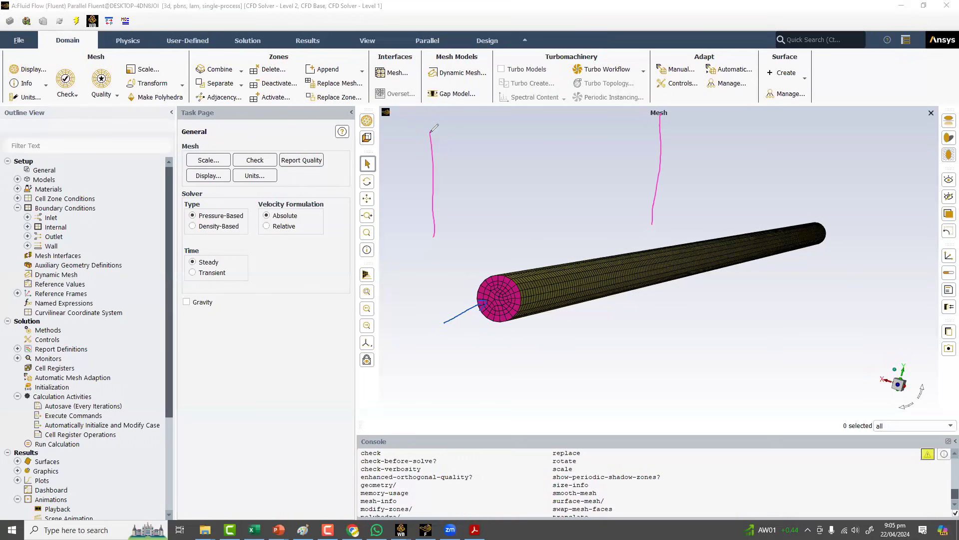
mouse_move(431, 132)
left_mouse_down()
mouse_move(692, 105)
mouse_move(665, 141)
left_mouse_up()
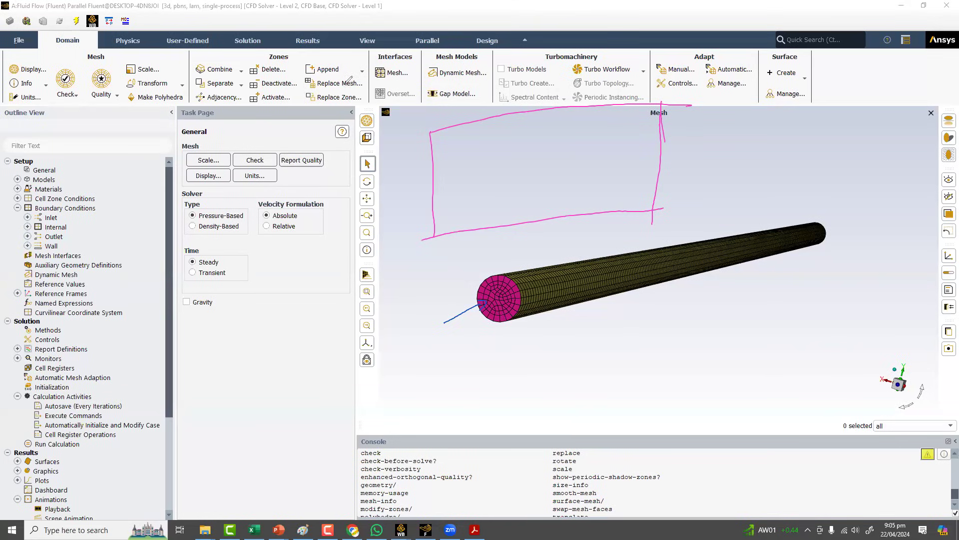
- Sketch a red figure outside the room with an arrow pointing into it, and a small black unit on the opposite wall
left_click_drag(356, 84, 359, 122)
mouse_move(341, 70)
left_mouse_down()
mouse_move(333, 134)
mouse_move(382, 131)
mouse_move(418, 153)
mouse_move(404, 151)
left_mouse_up()
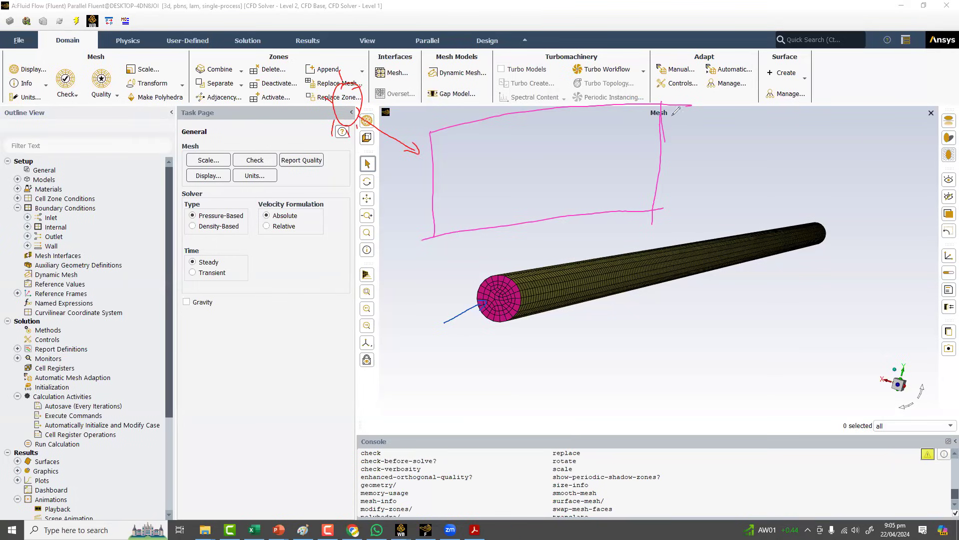
mouse_move(673, 146)
left_mouse_down()
mouse_move(662, 115)
mouse_move(673, 147)
left_mouse_up()
mouse_move(664, 116)
left_mouse_down()
mouse_move(667, 148)
mouse_move(671, 110)
left_mouse_up()
- Write Thermodynamics and Heat transfer beside the room sketch and mark both with arrows
mouse_move(706, 126)
left_mouse_down()
mouse_move(721, 116)
mouse_move(732, 135)
mouse_move(803, 124)
left_mouse_up()
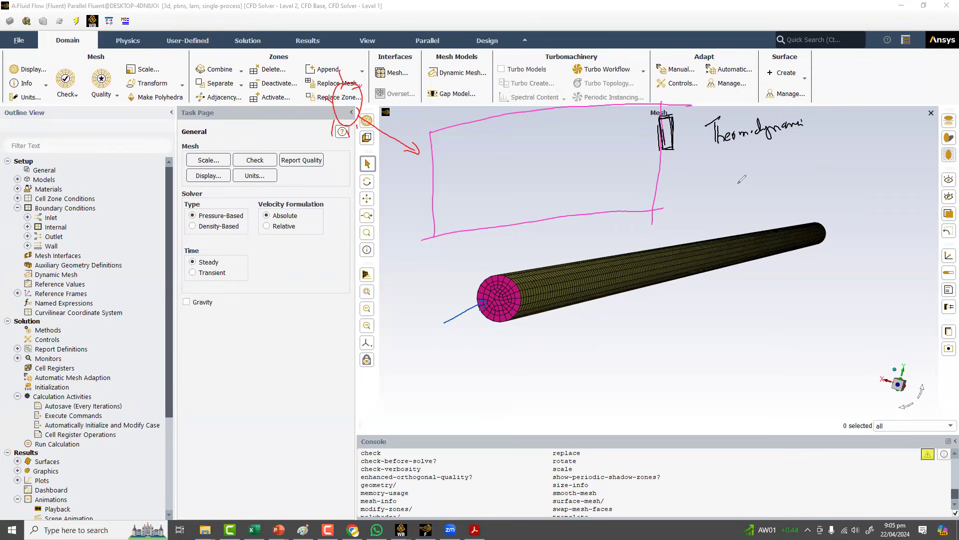
mouse_move(742, 179)
left_mouse_down()
mouse_move(777, 164)
mouse_move(802, 178)
mouse_move(815, 159)
left_mouse_up()
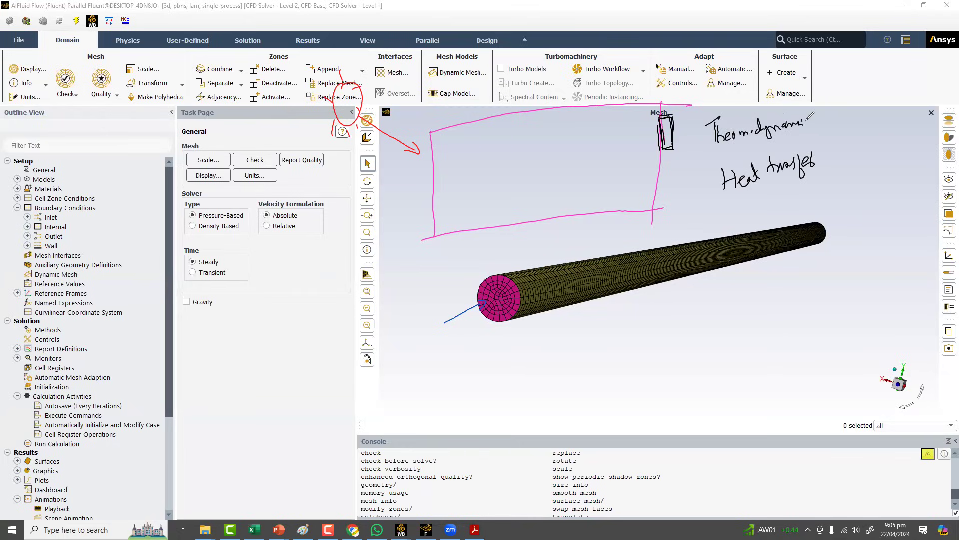
left_click_drag(810, 120, 821, 119)
left_click(823, 159)
- Write 30 minutes and 20 minutes inside the room sketch and underline both
left_click_drag(499, 149, 499, 160)
left_click_drag(512, 151, 559, 135)
left_click_drag(530, 174, 540, 183)
mouse_move(547, 174)
left_mouse_down()
mouse_move(546, 183)
mouse_move(586, 152)
left_mouse_up()
mouse_move(530, 180)
left_mouse_down()
mouse_move(588, 166)
mouse_move(585, 174)
left_mouse_up()
left_click_drag(505, 163, 566, 136)
- Draw check marks beside the Transient and Steady time options with the annotation pen
left_click_drag(229, 275, 247, 266)
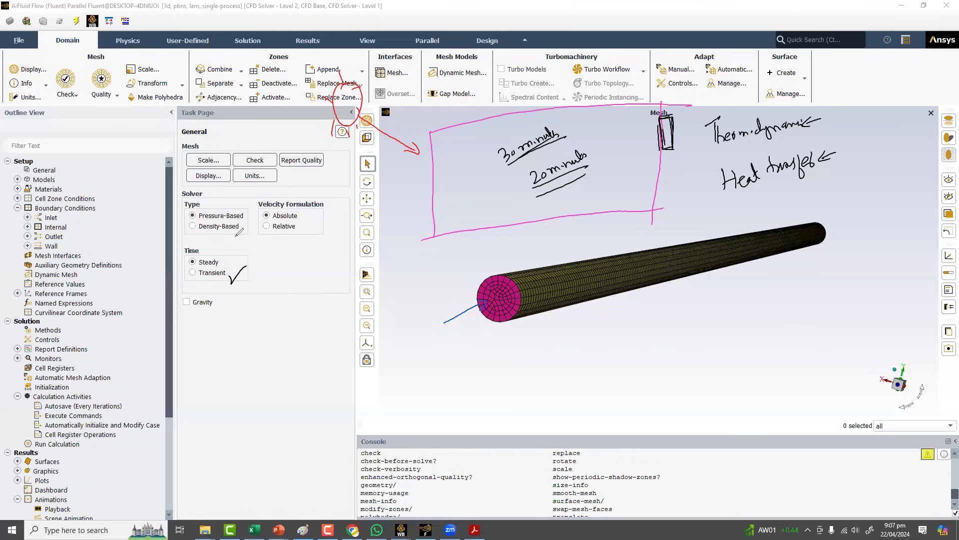
left_click_drag(220, 257, 234, 238)
left_click_drag(225, 271, 252, 252)
- Write Gyzer below the far end of the pipe and underline it twice
left_click_drag(755, 270, 757, 286)
left_click_drag(774, 270, 797, 264)
left_click_drag(757, 292, 802, 271)
left_click_drag(761, 299, 797, 278)
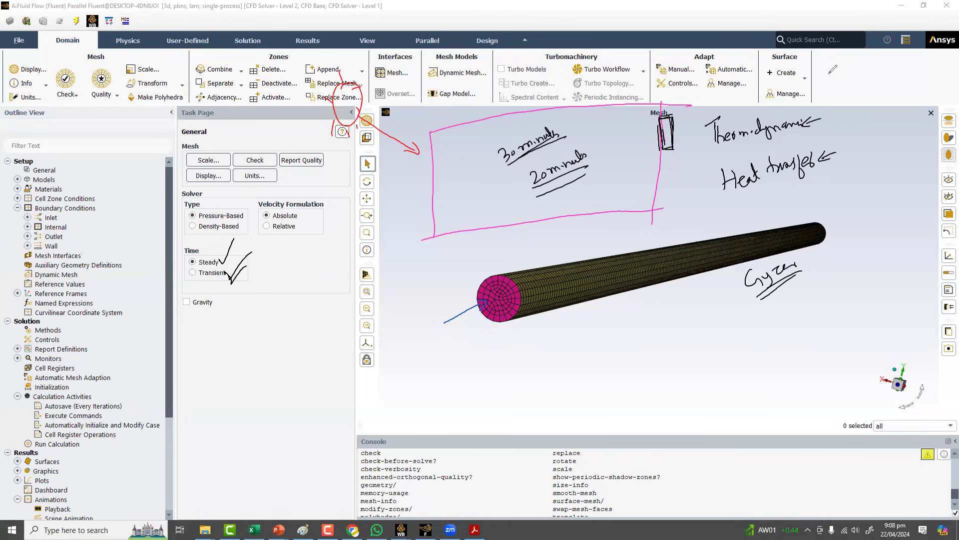
- Write the example temperatures above the Thermodynamics note, underline them, and clear all annotations
mouse_move(828, 77)
left_mouse_down()
mouse_move(855, 75)
mouse_move(838, 99)
mouse_move(854, 90)
mouse_move(864, 97)
left_mouse_up()
mouse_move(832, 110)
left_mouse_down()
mouse_move(858, 101)
mouse_move(840, 80)
left_mouse_up()
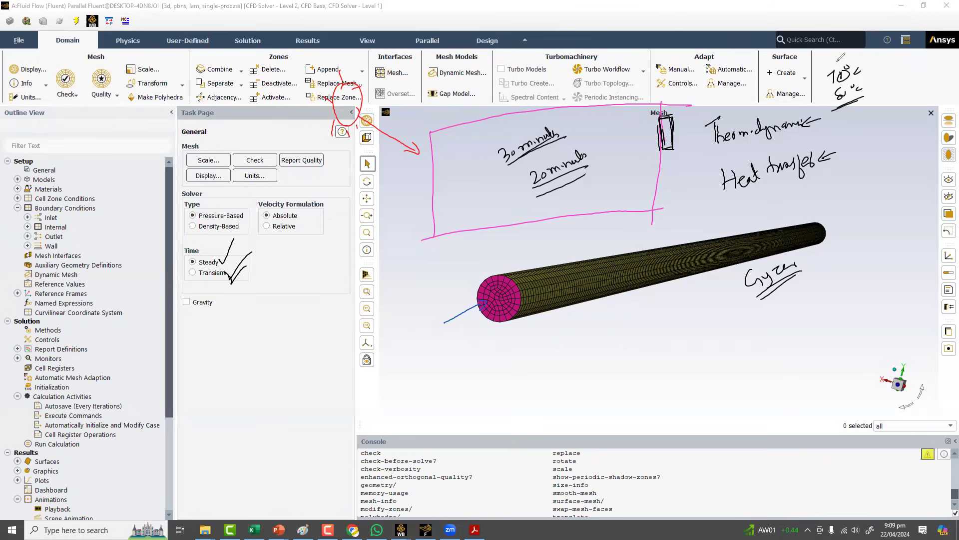
mouse_move(856, 59)
left_mouse_down()
mouse_move(820, 69)
mouse_move(864, 106)
mouse_move(852, 62)
left_mouse_up()
left_click(6, 326)
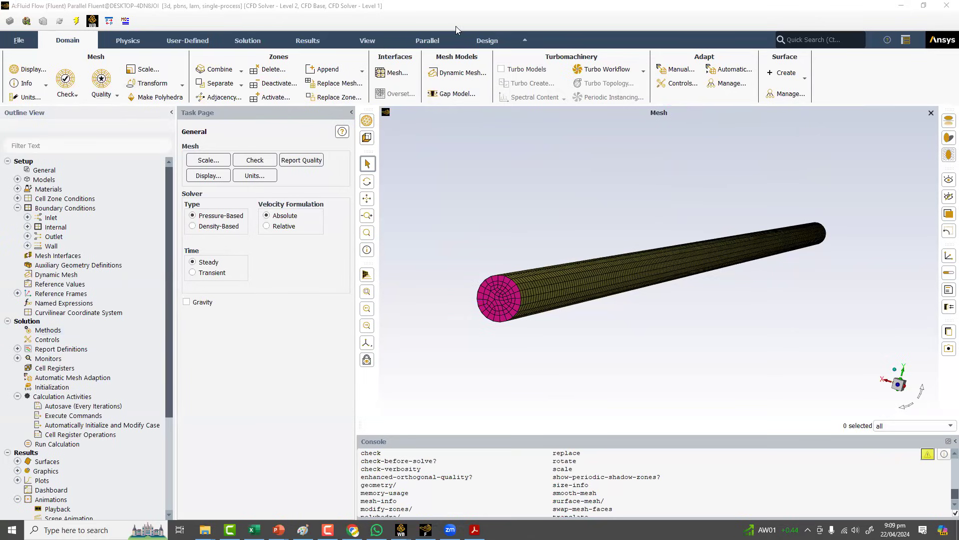
- Keep the pressure-based solver and review the available viscous models without changing the laminar model
left_click(217, 217)
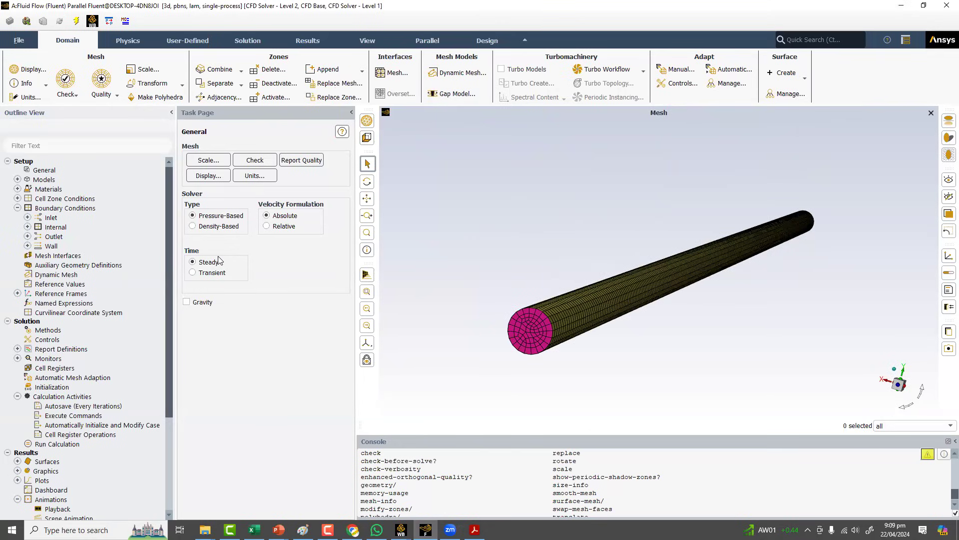
double_click(44, 179)
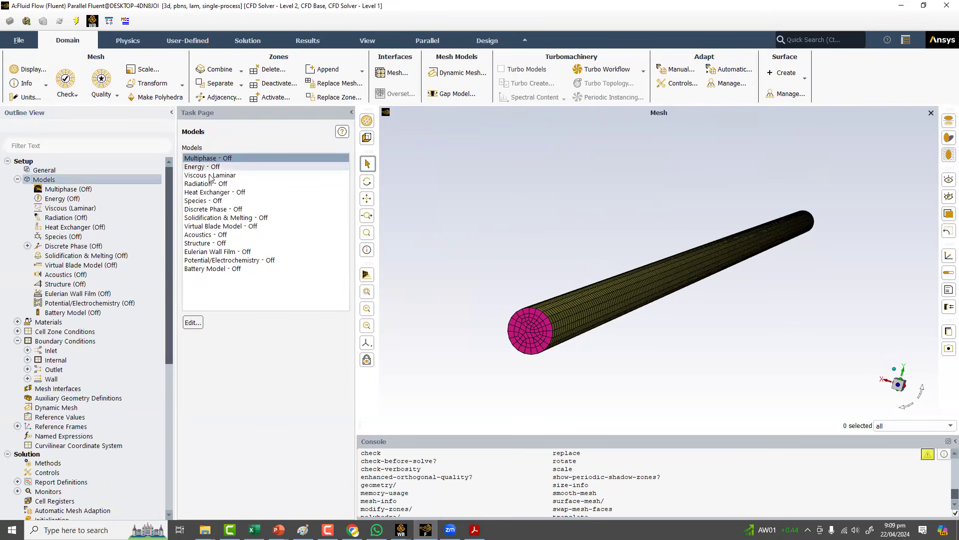
left_click(210, 175)
left_click(193, 323)
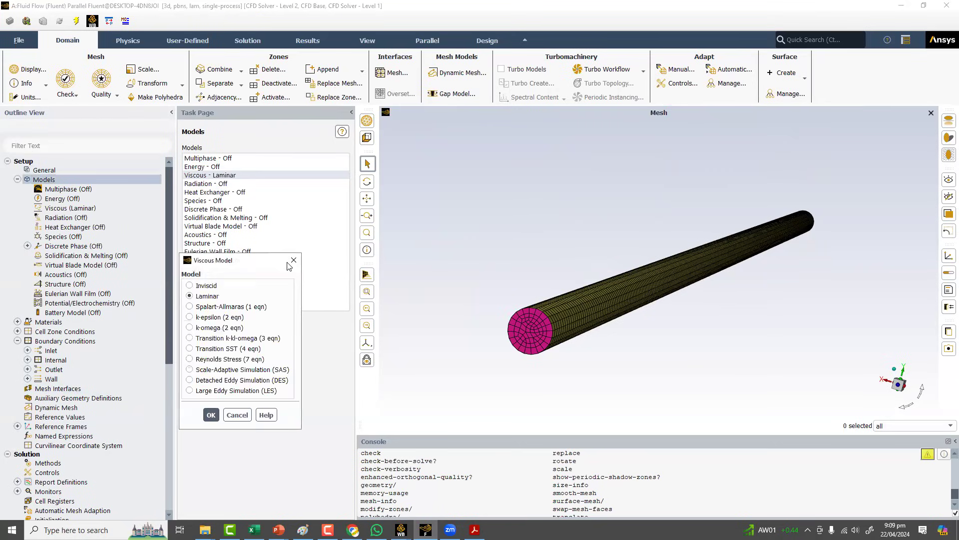
left_click(290, 262)
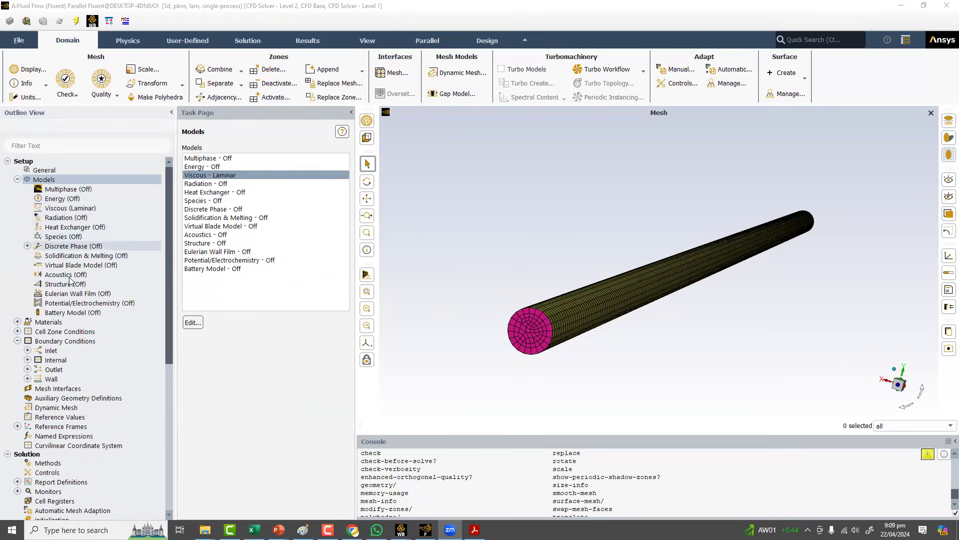
- Rename the fluid material air as myfluid, overwriting the original material
left_click(73, 320)
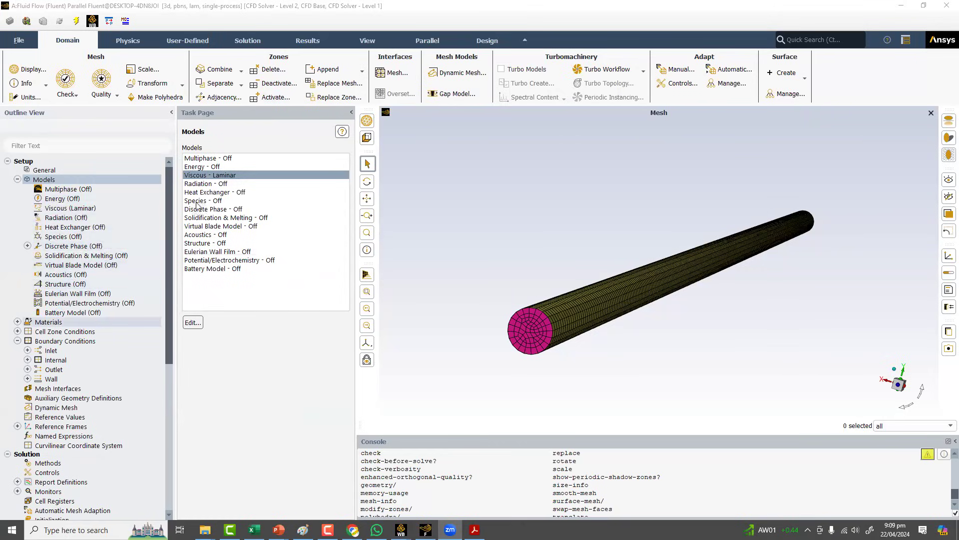
left_click(213, 493)
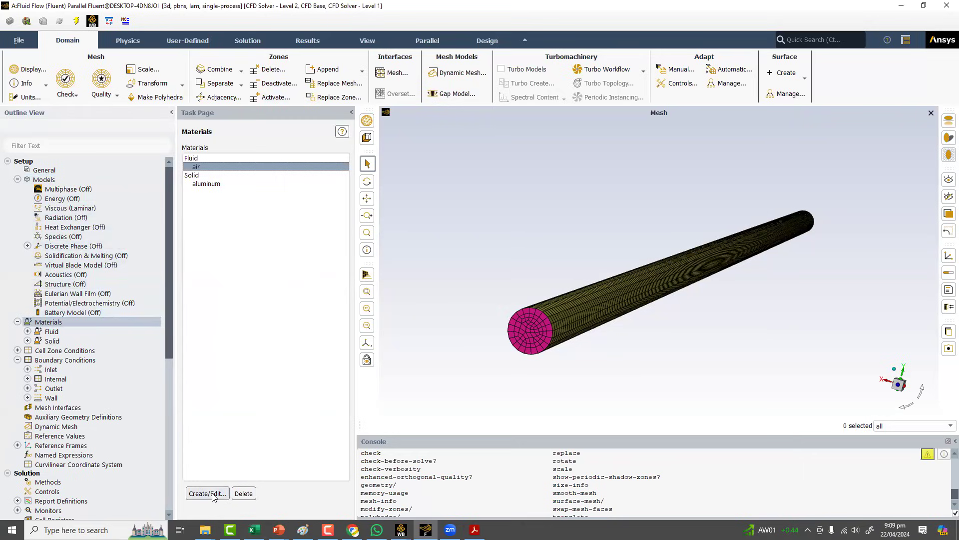
left_click(211, 493)
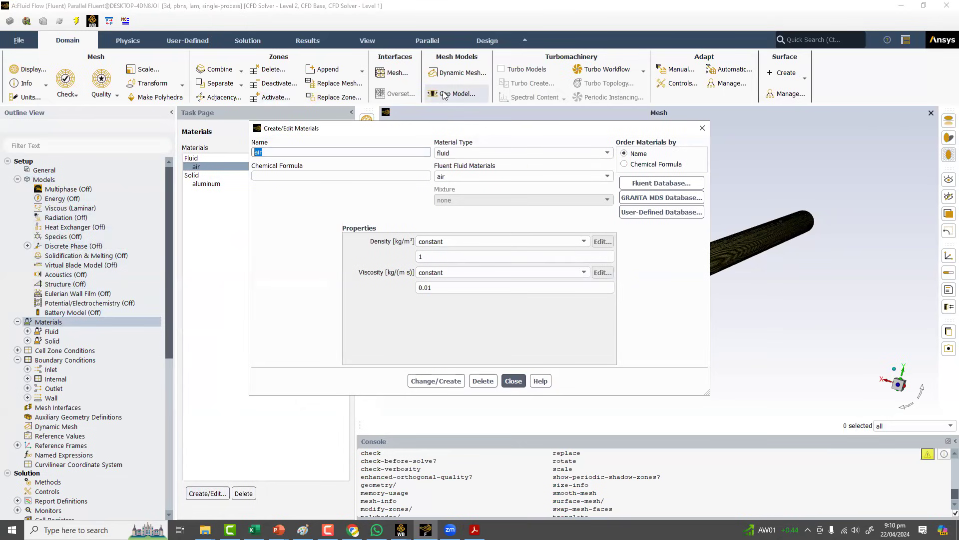
type("myfluid")
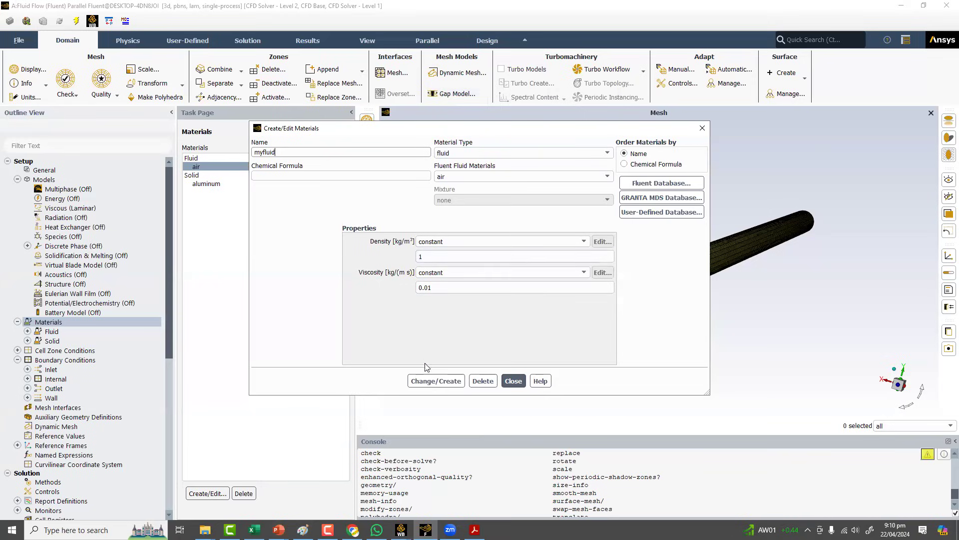
left_click(424, 375)
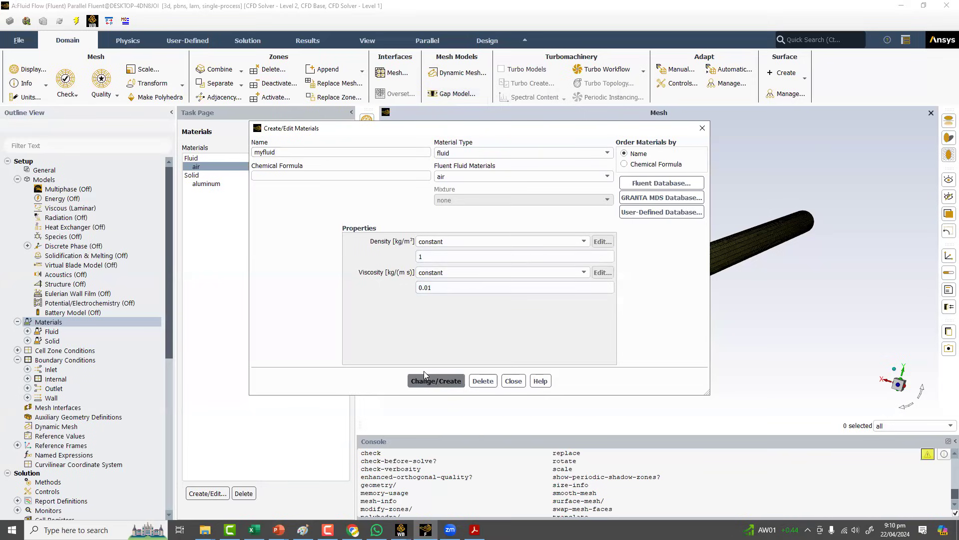
left_click(470, 278)
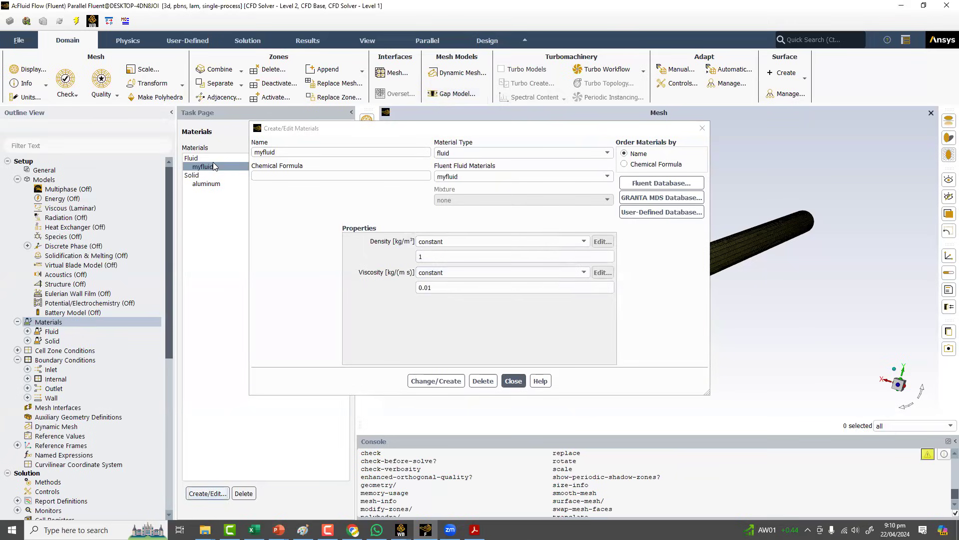
- Copy air from the Fluent database into the fluid materials, select myfluid in the materials list and close the material editor
left_click(659, 182)
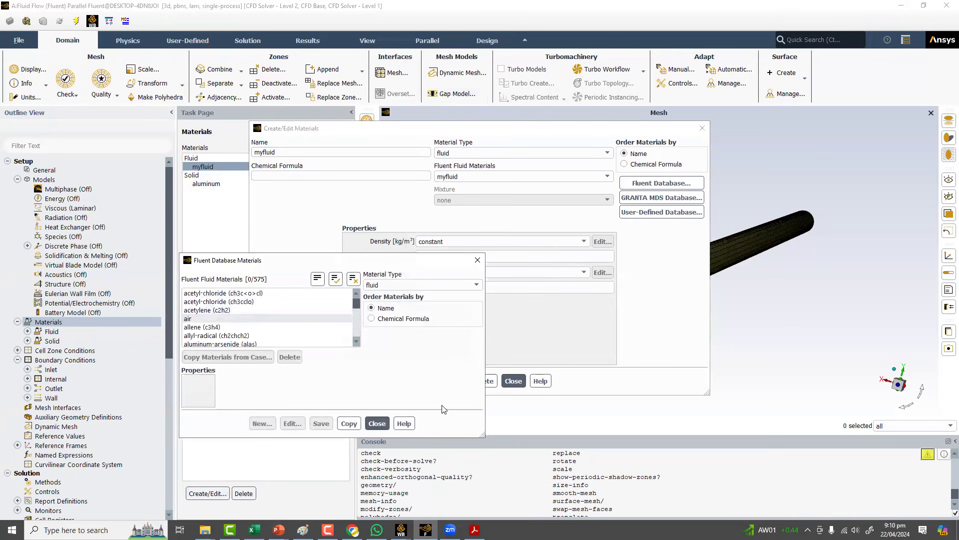
left_click(495, 387)
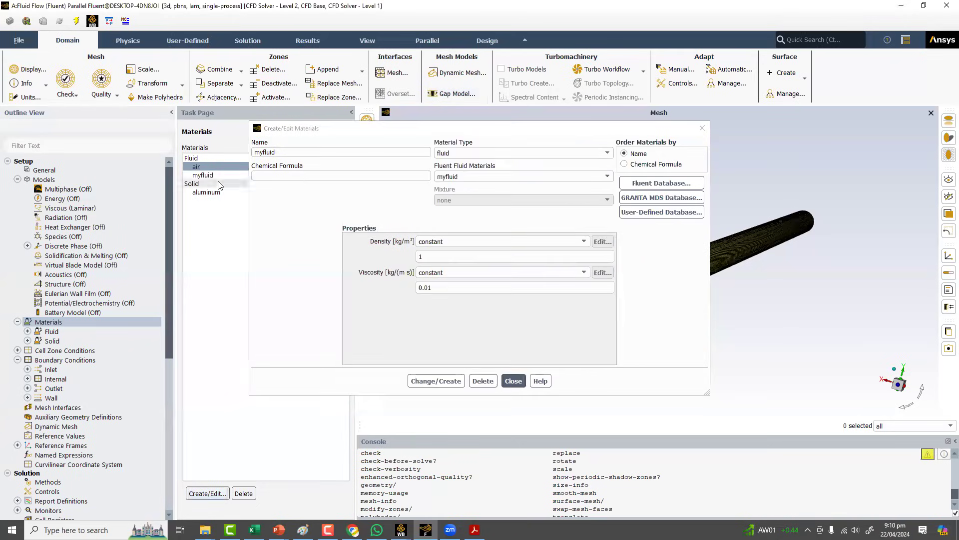
left_click(231, 177)
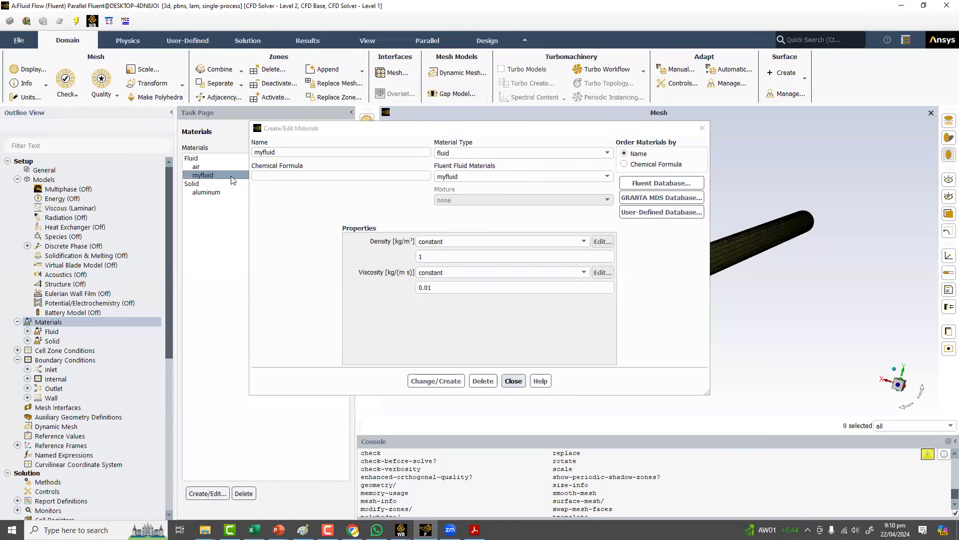
left_click(513, 381)
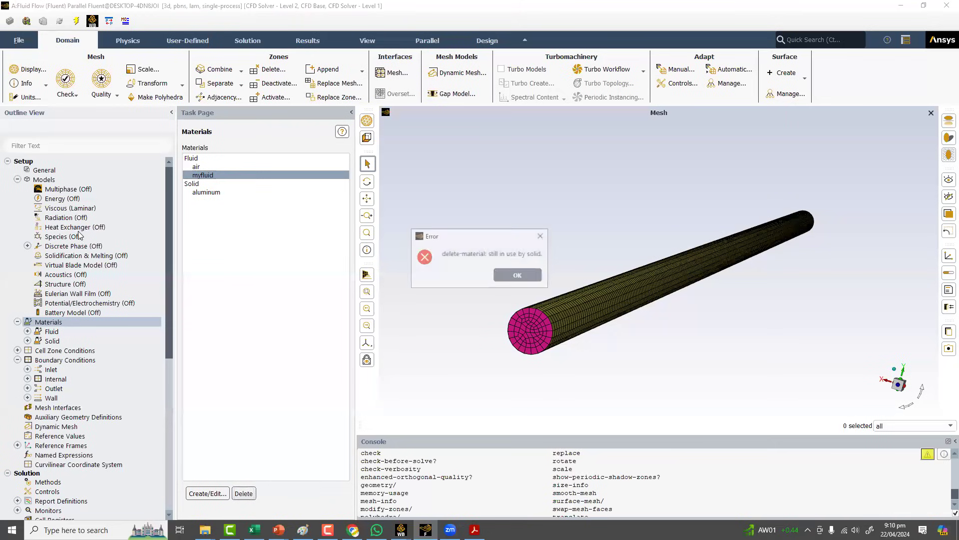
- Assign air as the material of the solid cell zone and delete the myfluid material
key("Return")
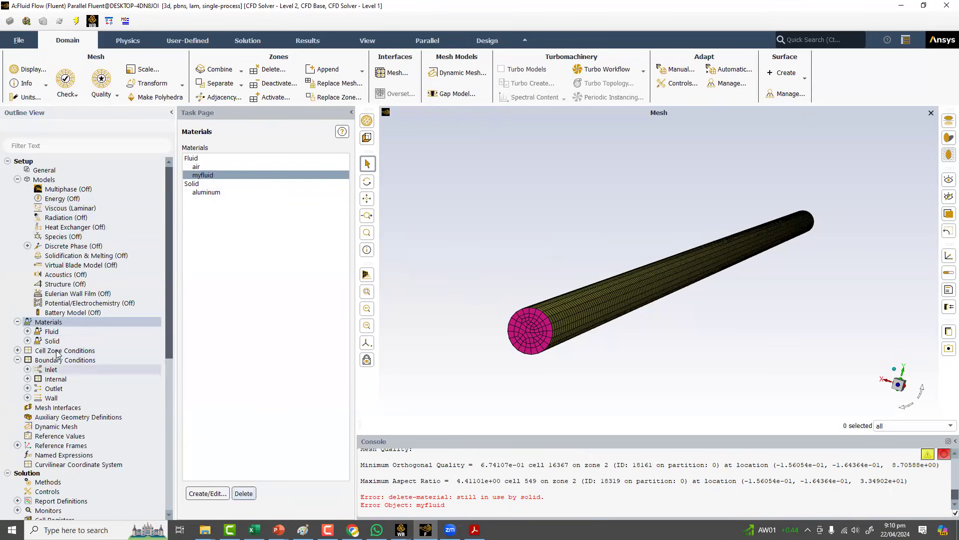
double_click(58, 351)
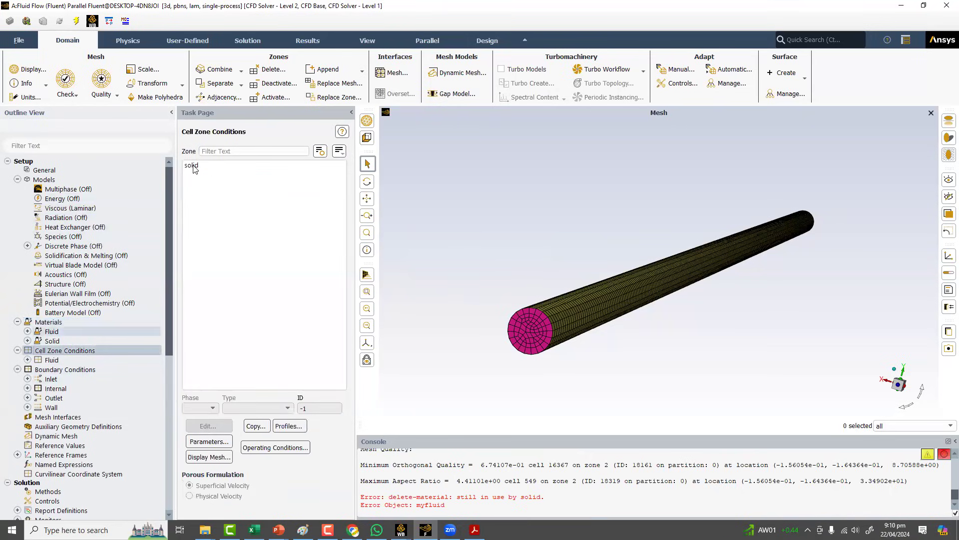
left_click(204, 167)
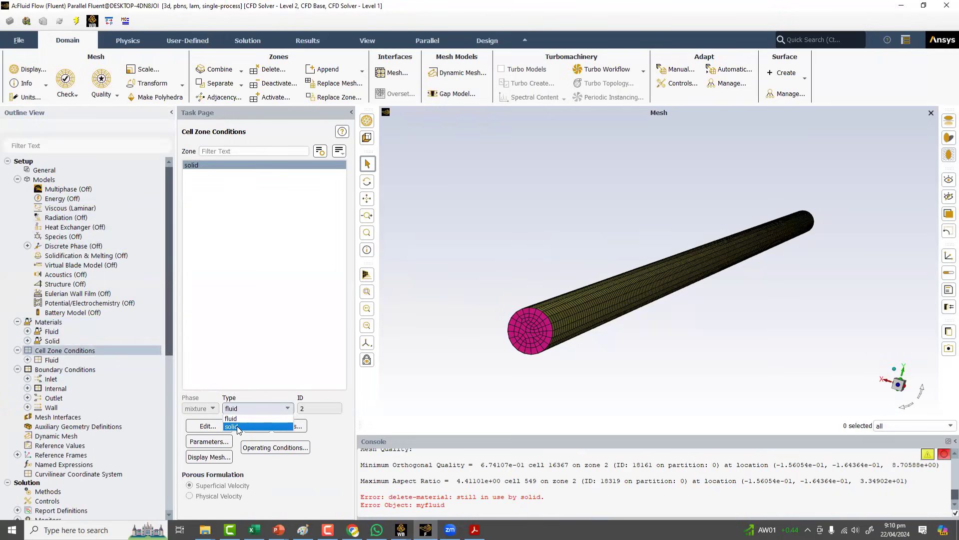
left_click(216, 426)
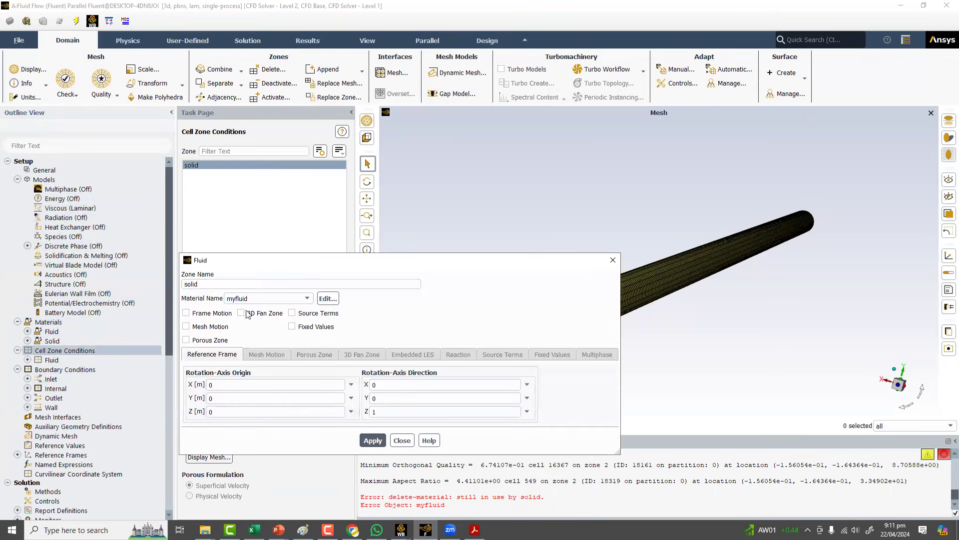
left_click(245, 299)
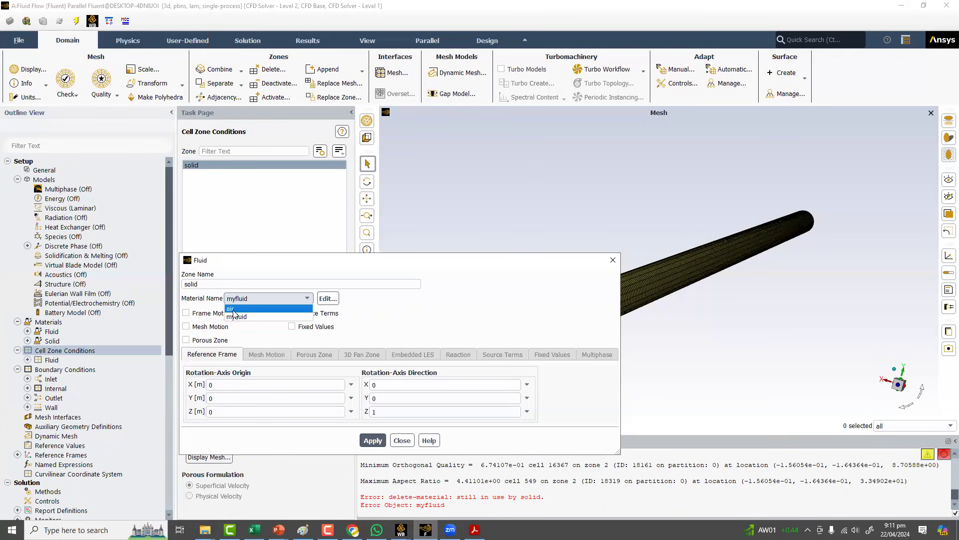
key("Return")
left_click(402, 440)
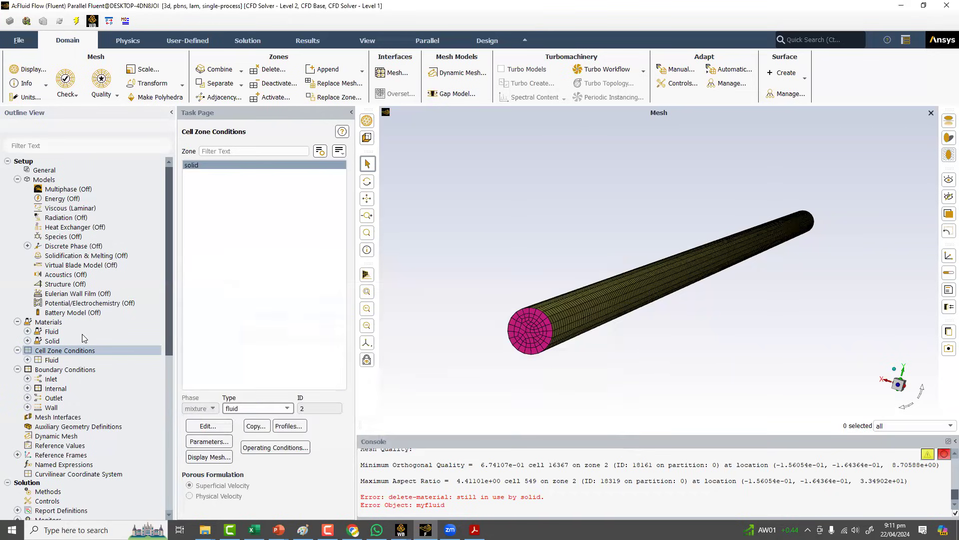
double_click(59, 323)
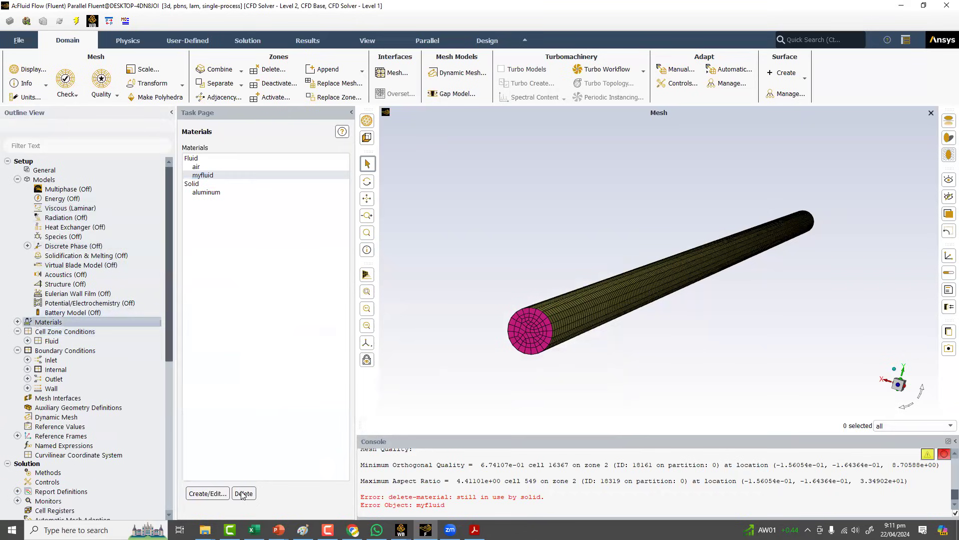
- Edit the fluid material air, setting its constant density to 1 kg/m³ and viscosity to 0.01 kg/(m s)
left_click(211, 165)
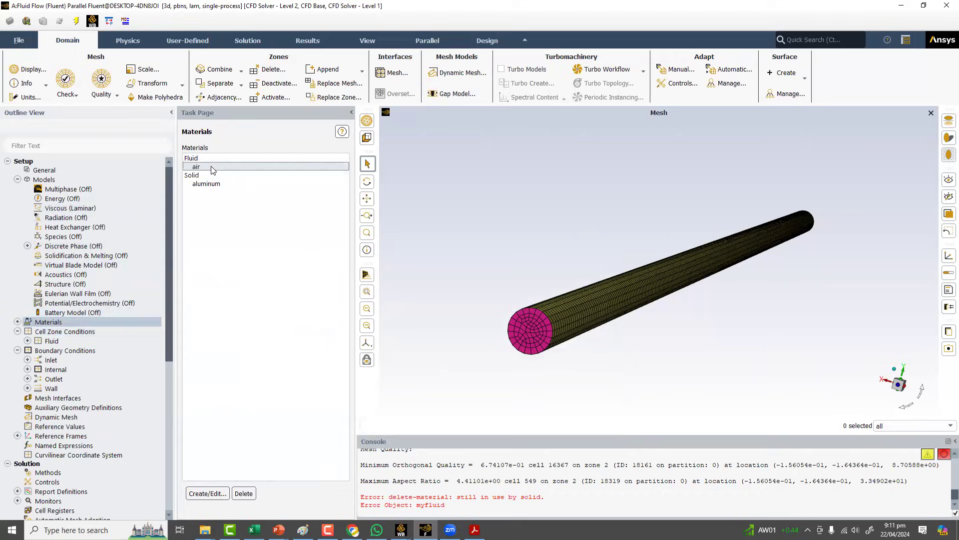
left_click_drag(458, 258, 317, 250)
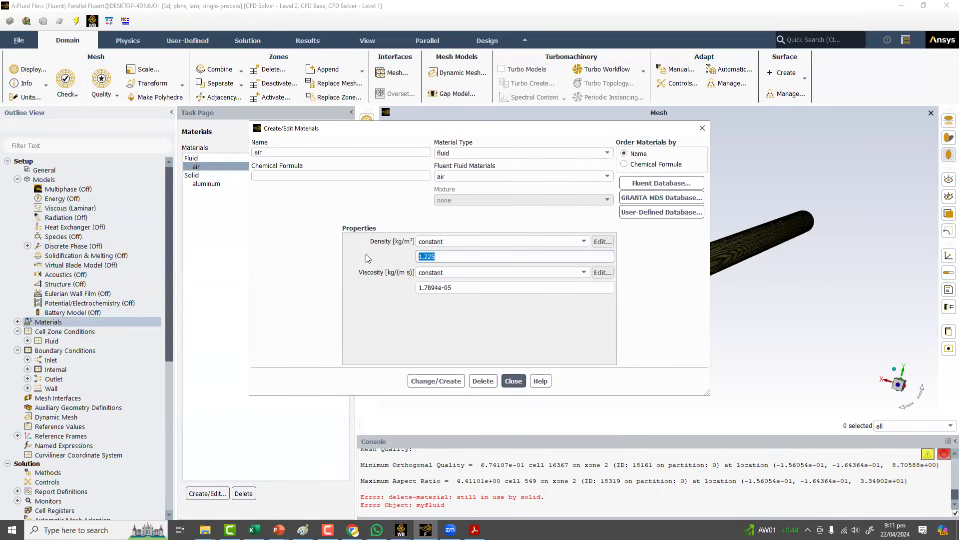
type("1")
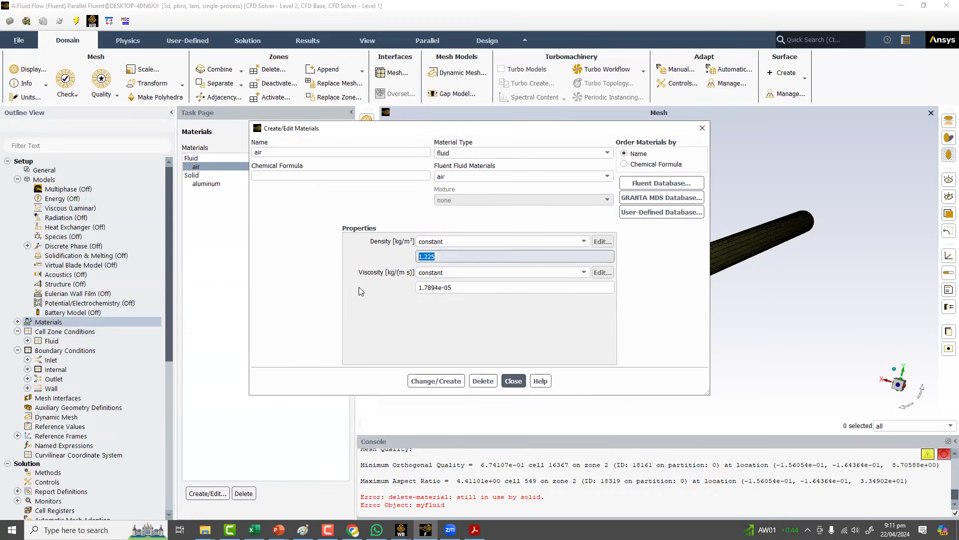
key("Tab")
key("Tab")
type("0.01")
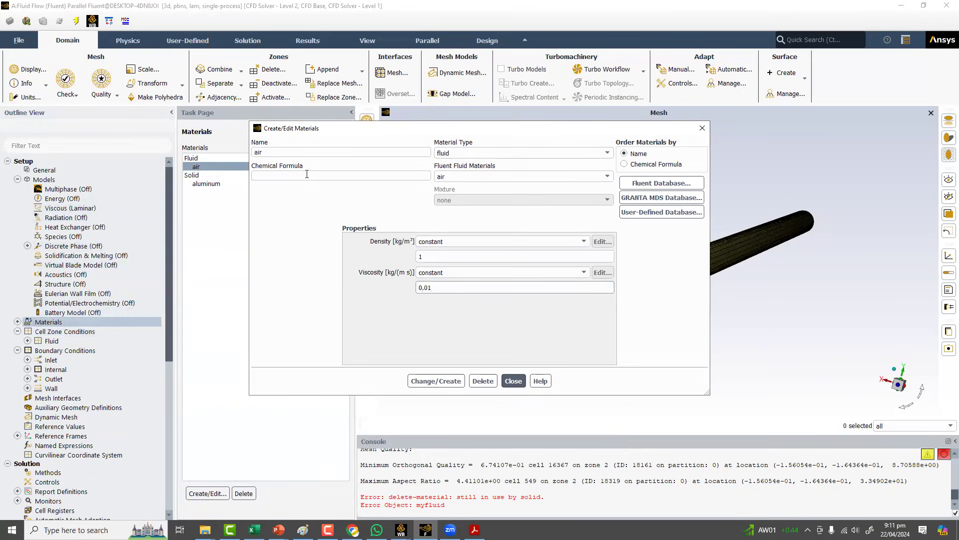
- Rename the edited material as myfluid and create it without overwriting air, closing the material editor
left_click(278, 155)
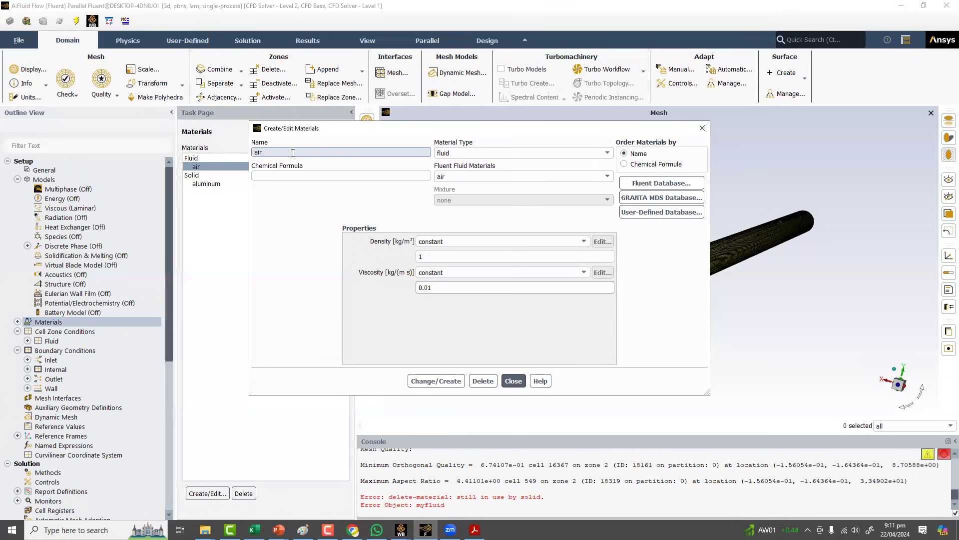
key("ctrl+a")
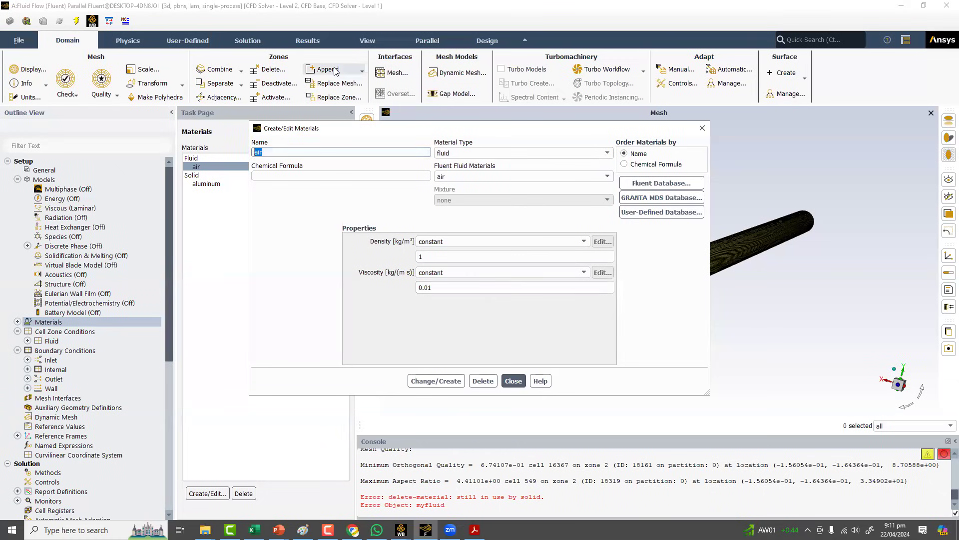
type("myfluid")
left_click(434, 382)
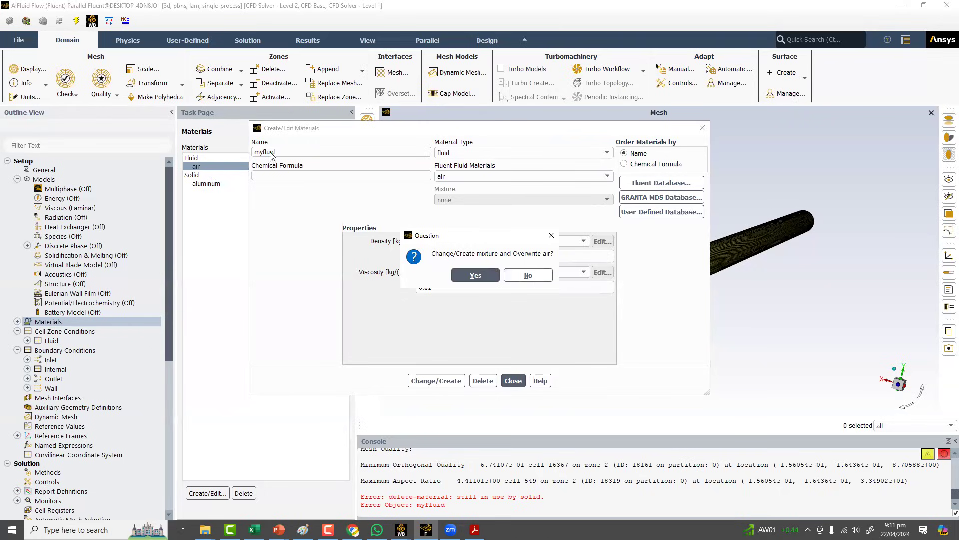
left_click(529, 275)
left_click(514, 381)
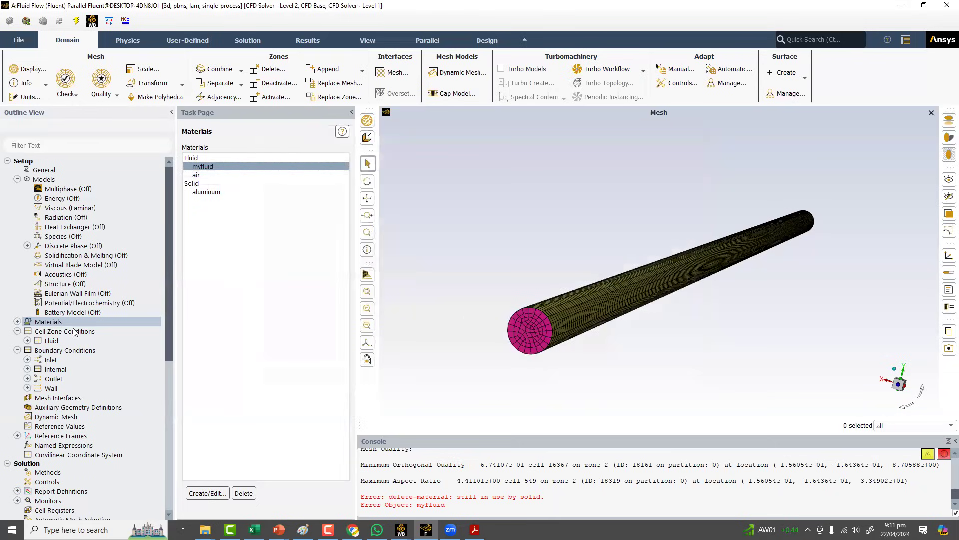
- Assign myfluid as the material of the solid cell zone and apply the change
left_click(74, 333)
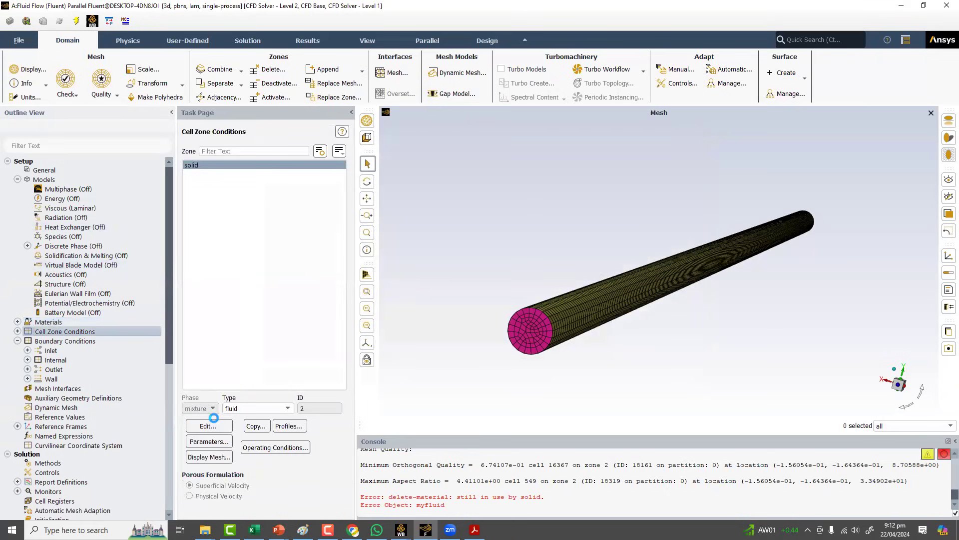
left_click(210, 426)
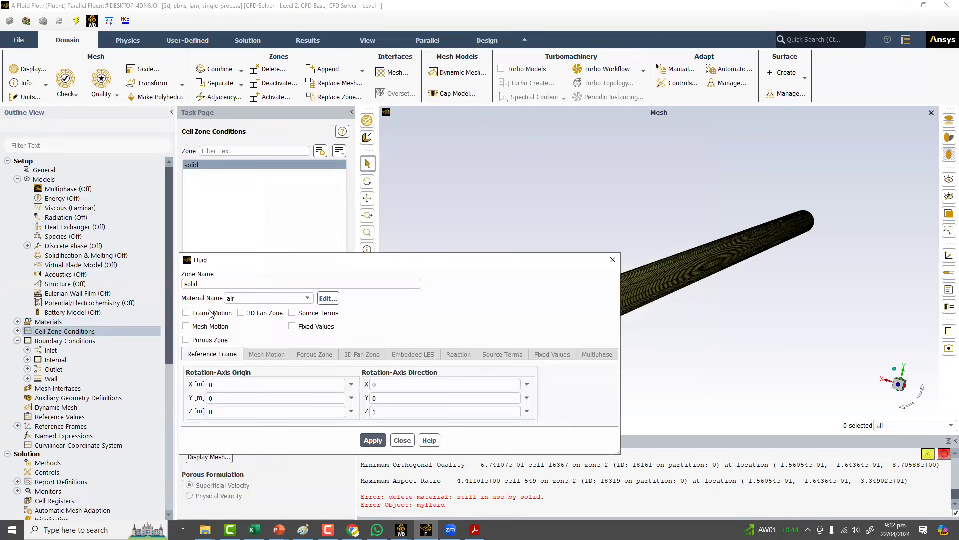
left_click(267, 298)
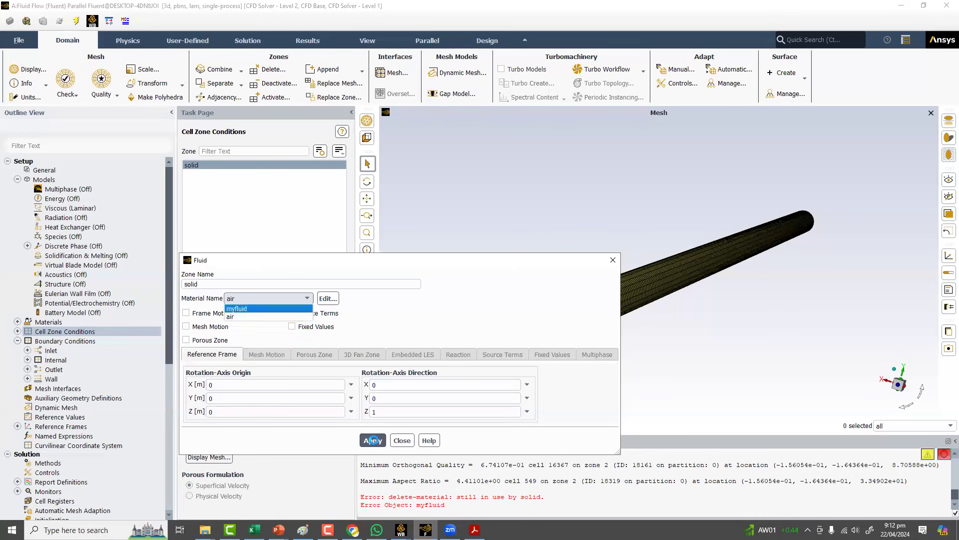
left_click(374, 440)
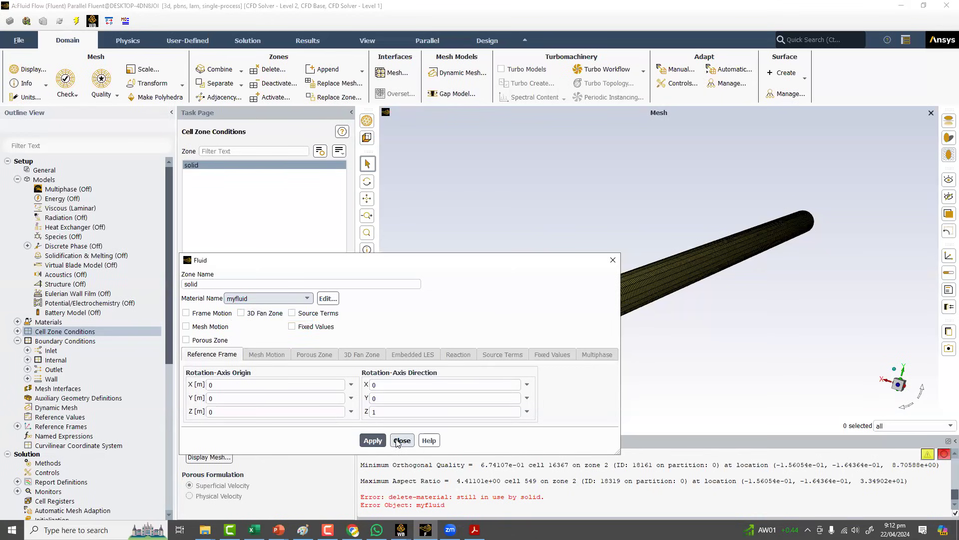
left_click(398, 440)
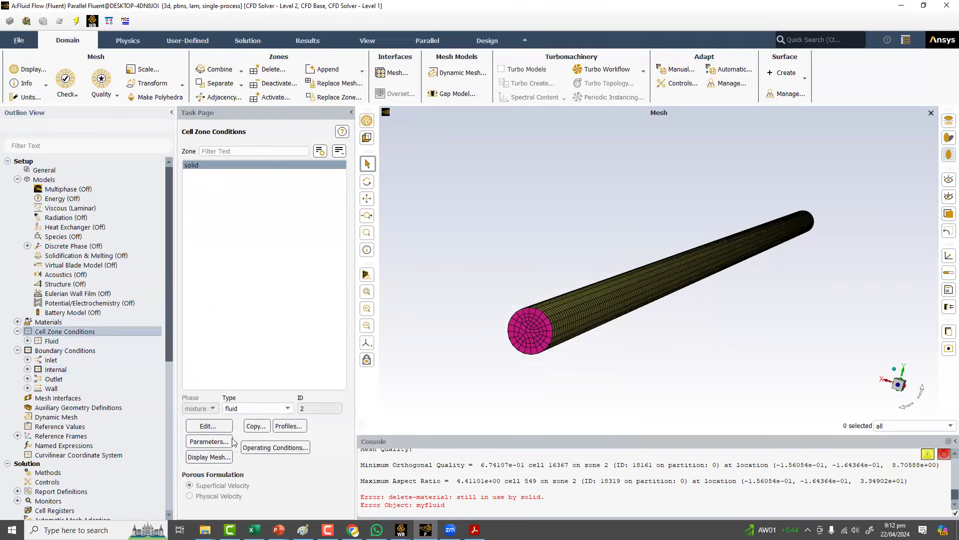
left_click(208, 427)
- Display the boundary conditions and group the boundary zones by zone type
left_click(40, 351)
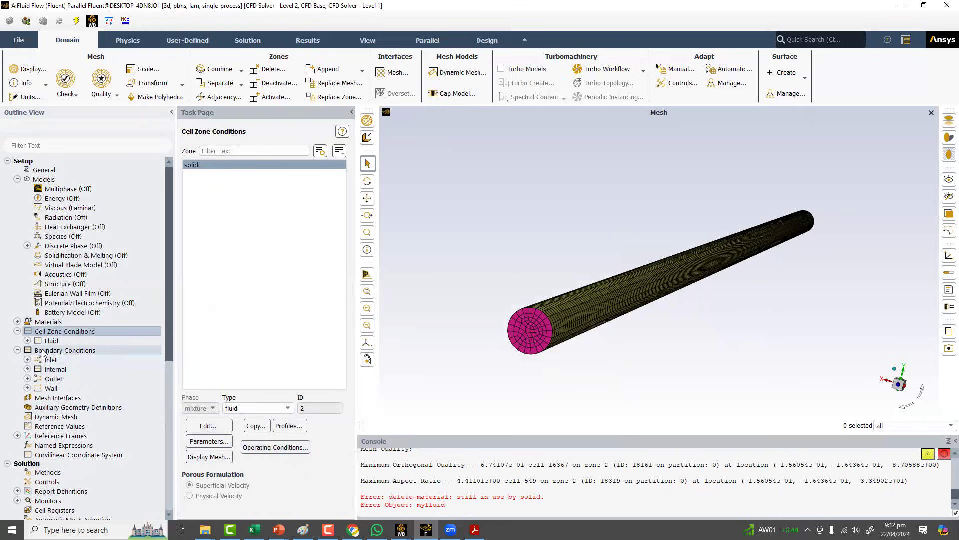
left_click(339, 150)
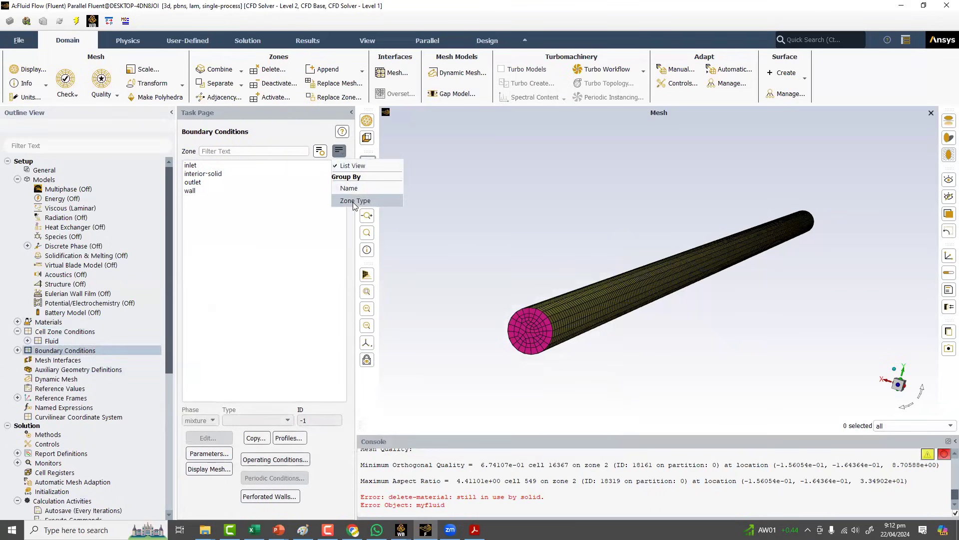
left_click(353, 202)
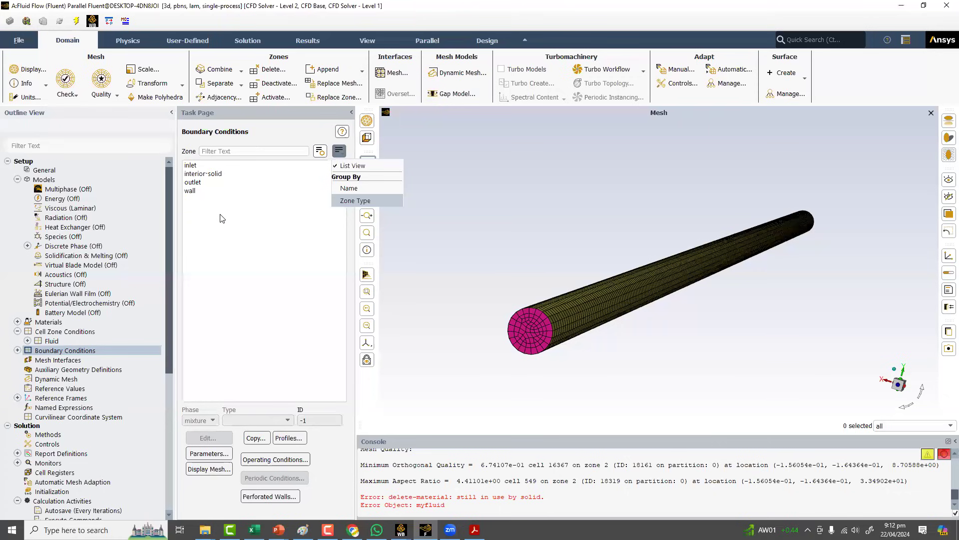
- Review the boundary condition settings of the inlet and outlet zones without changing them
left_click(217, 175)
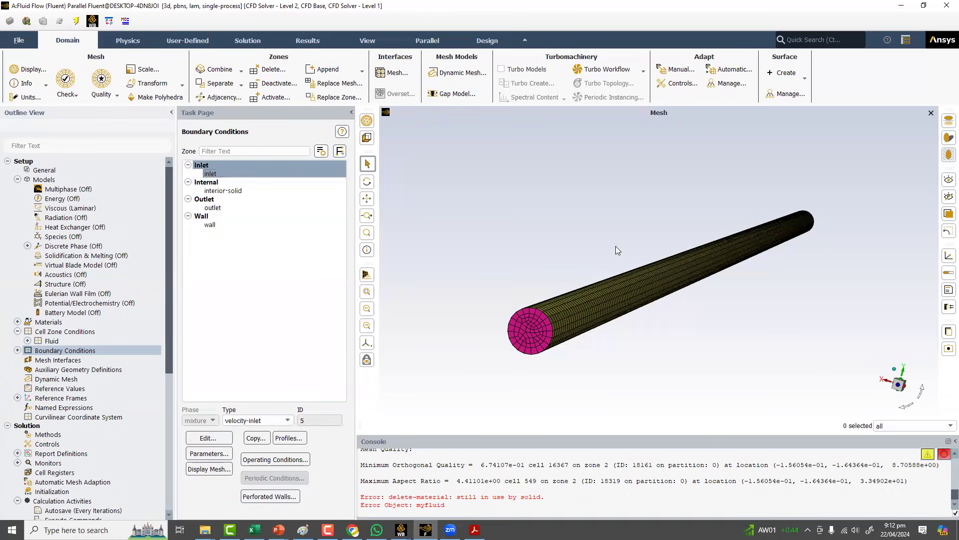
left_click_drag(616, 246, 666, 245)
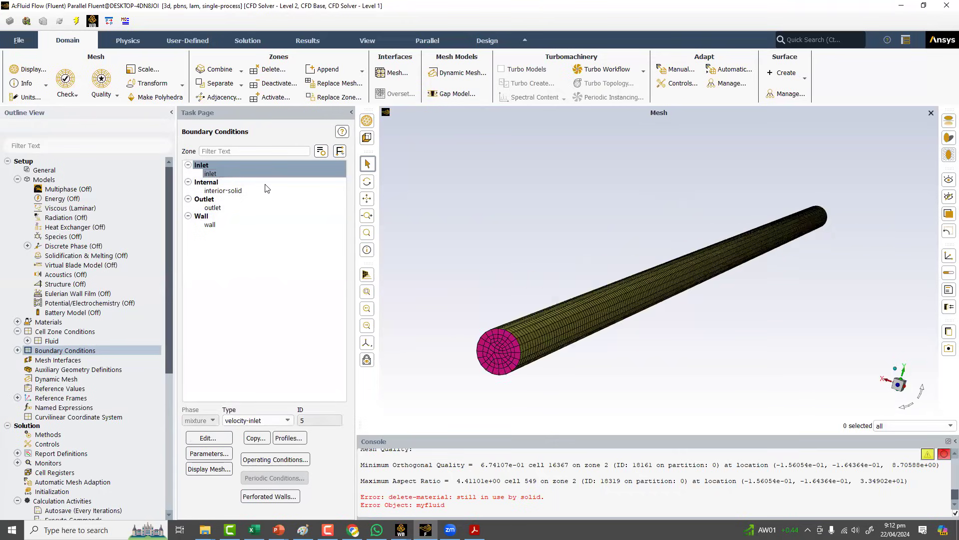
double_click(282, 173)
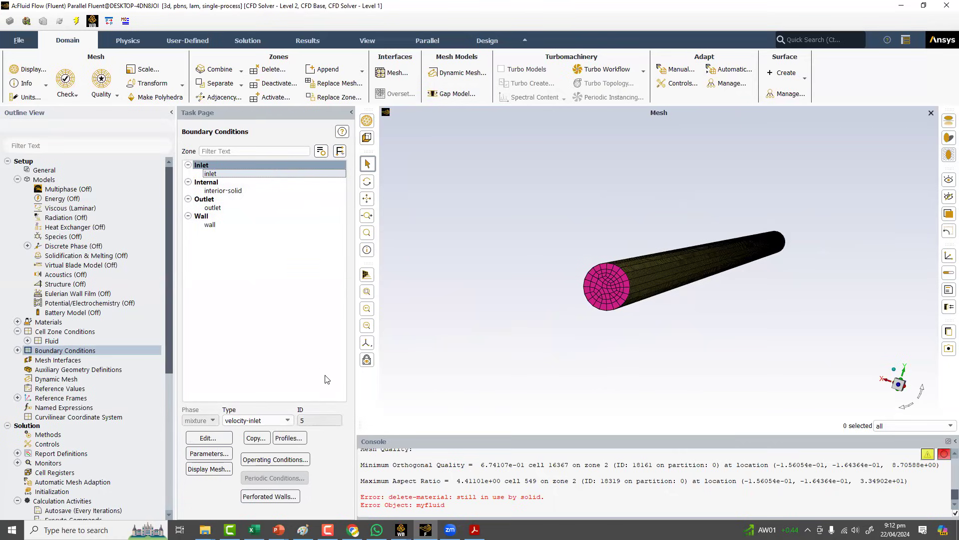
key("Escape")
left_click(219, 208)
double_click(218, 208)
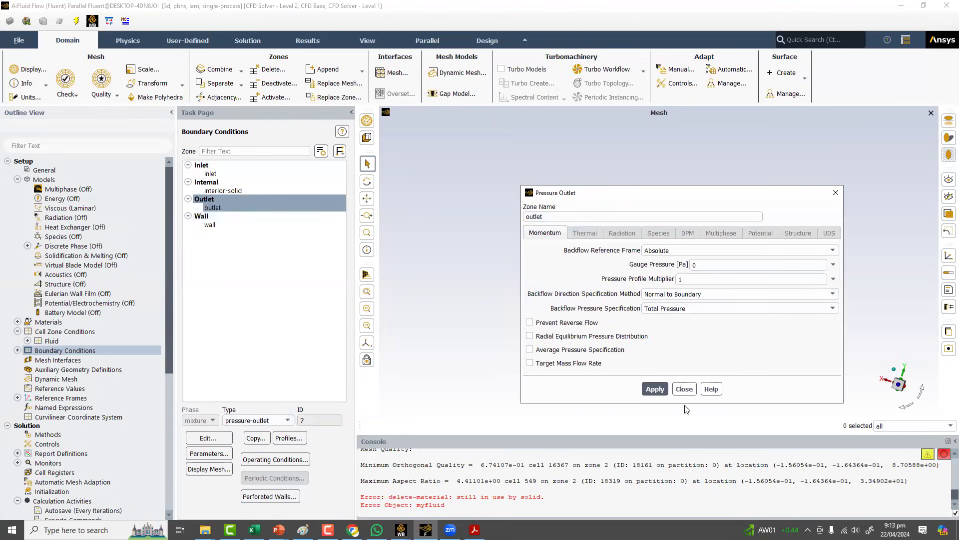
left_click(684, 388)
- Review the boundary condition settings of the wall and interior-solid zones without changing them
left_click(210, 225)
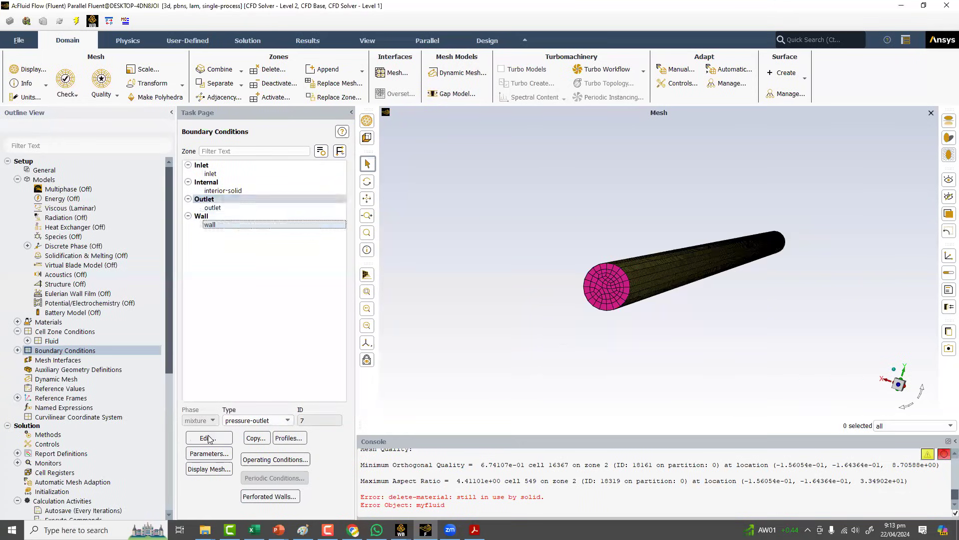
left_click(210, 436)
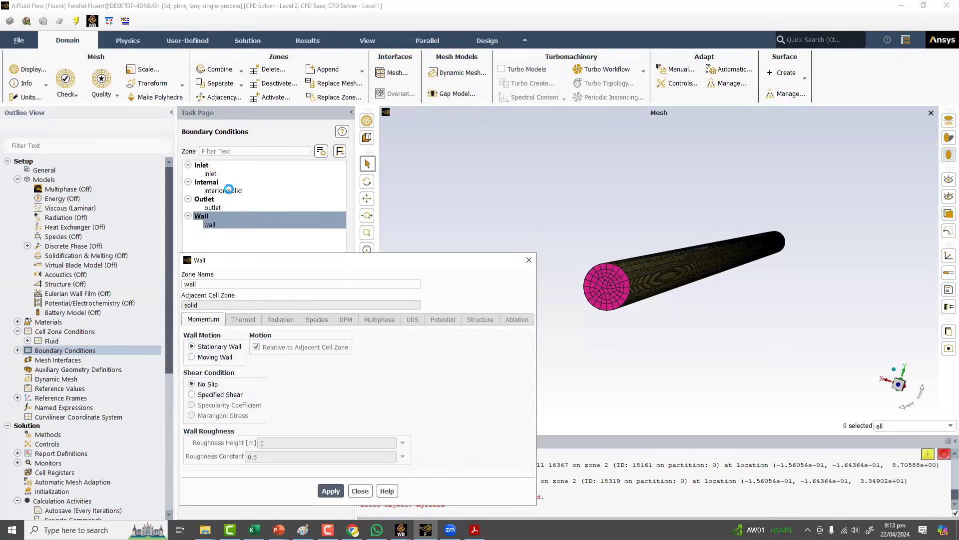
left_click(360, 491)
left_click(225, 190)
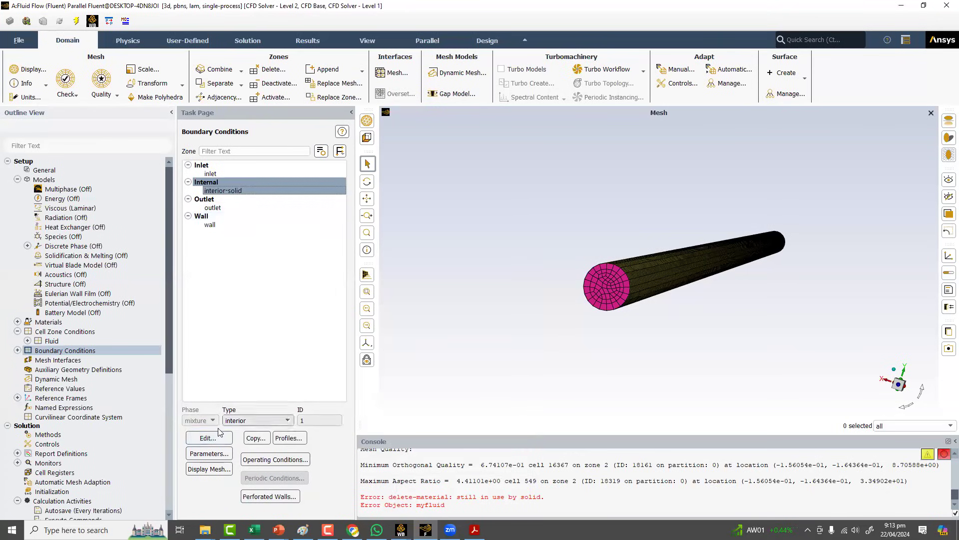
left_click(208, 438)
left_click(303, 307)
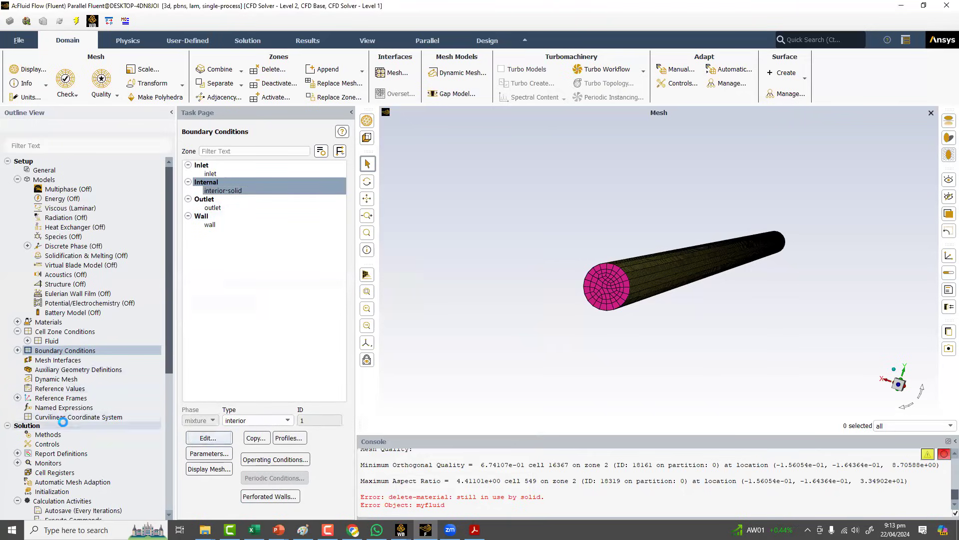
- Set the pressure-velocity coupling scheme to SIMPLE and the momentum discretization to First Order Upwind
left_click(49, 435)
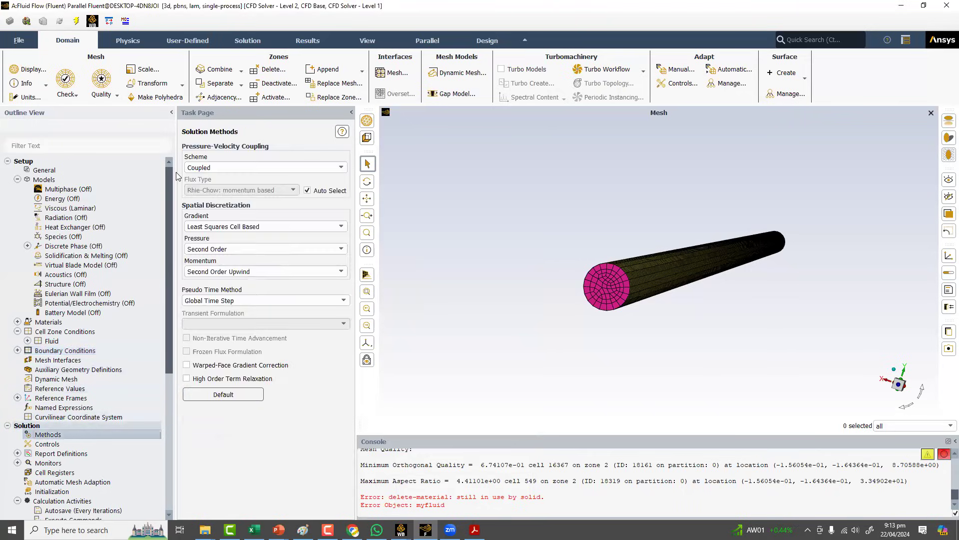
left_click(226, 169)
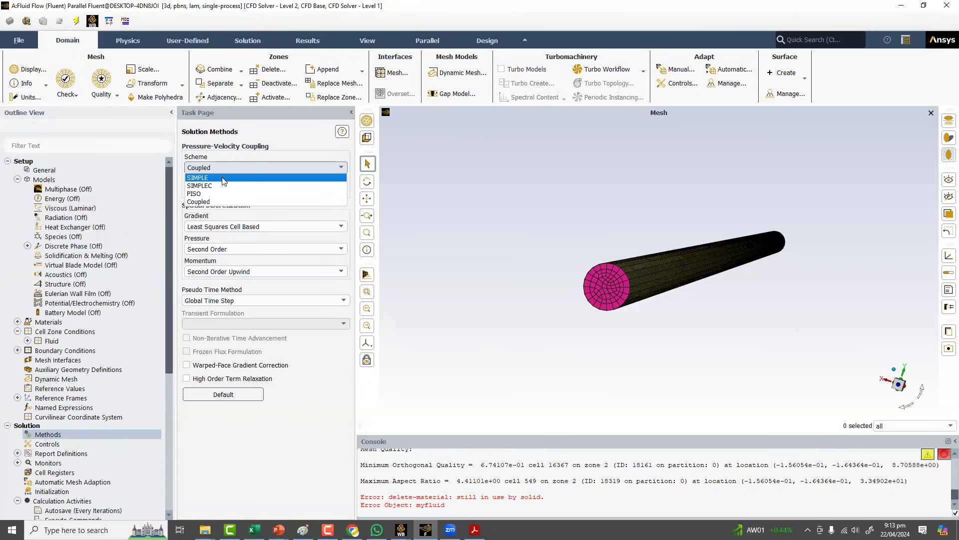
left_click(223, 179)
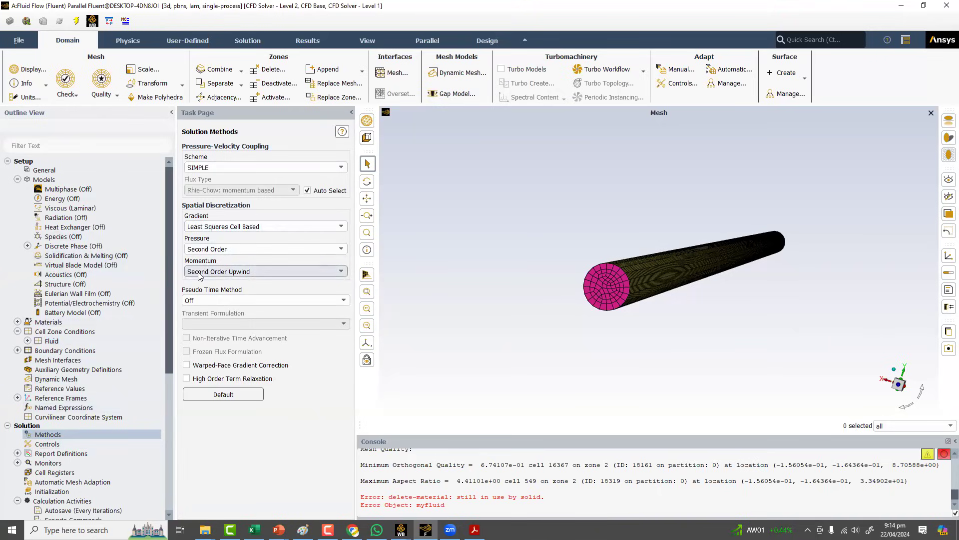
left_click(226, 271)
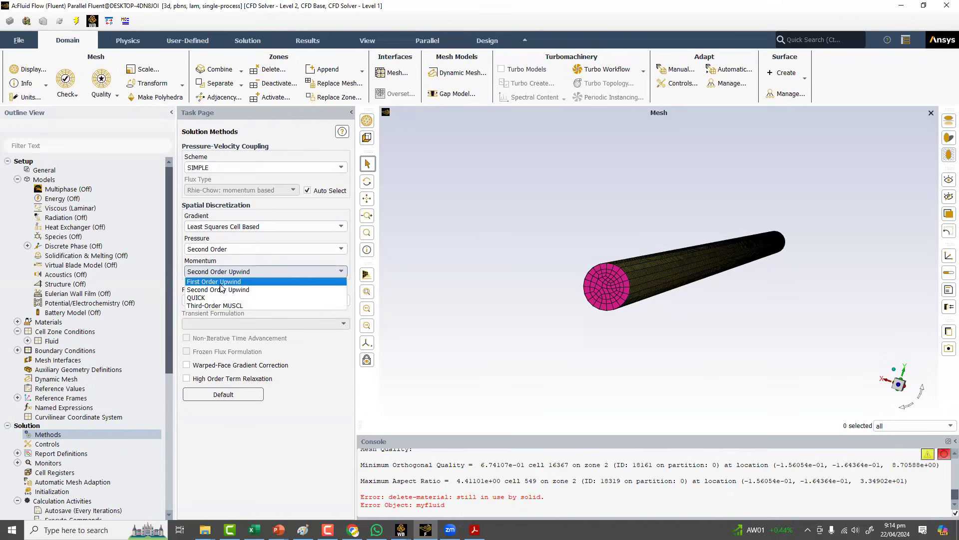
left_click(222, 281)
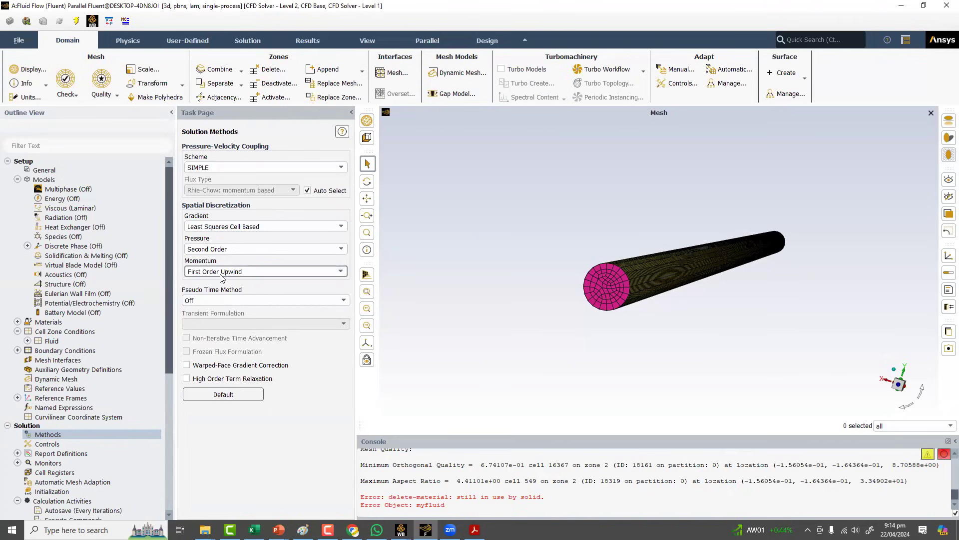
- Review the under-relaxation factors in the solution controls and expand the report definitions
scroll(50, 395, "down", 2)
left_click(48, 388)
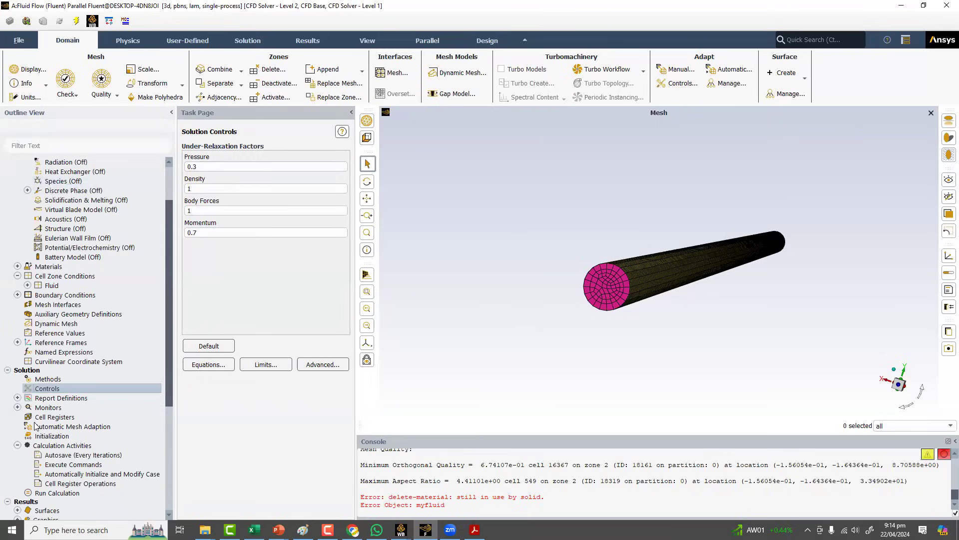
left_click(35, 398)
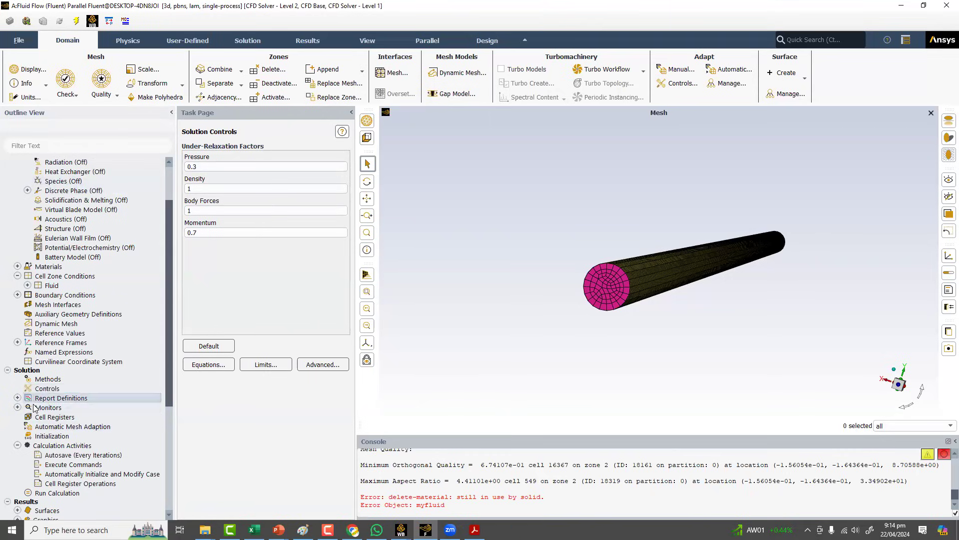
left_click(17, 398)
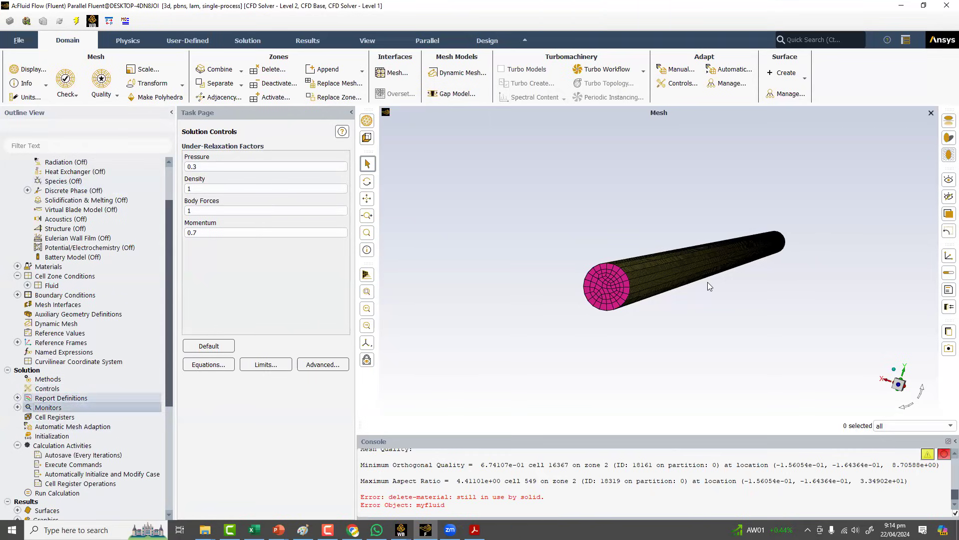
- Redisplay the inlet, outlet and wall mesh surfaces with faces only, turning off the edges
scroll(624, 269, "up", 5)
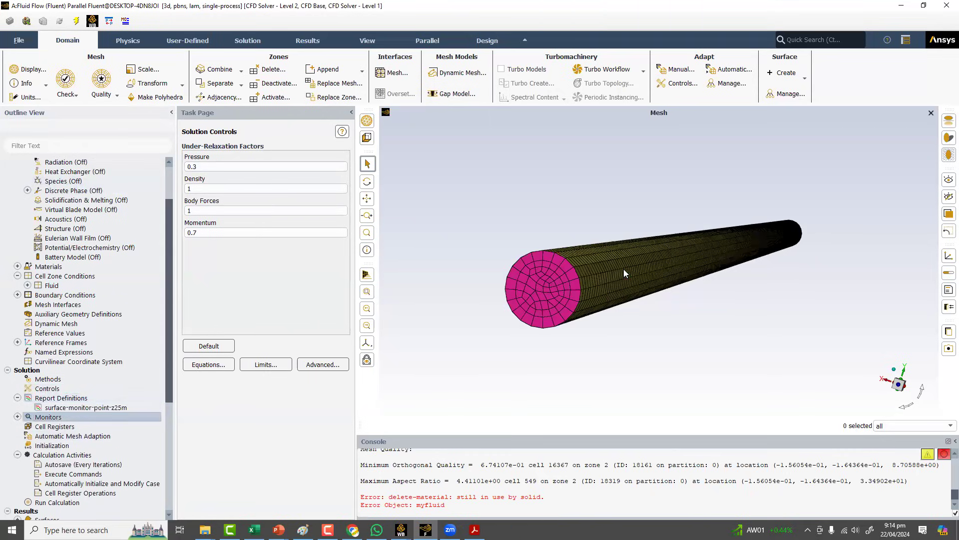
middle_click_drag(538, 266, 539, 280)
scroll(539, 280, "up", 4)
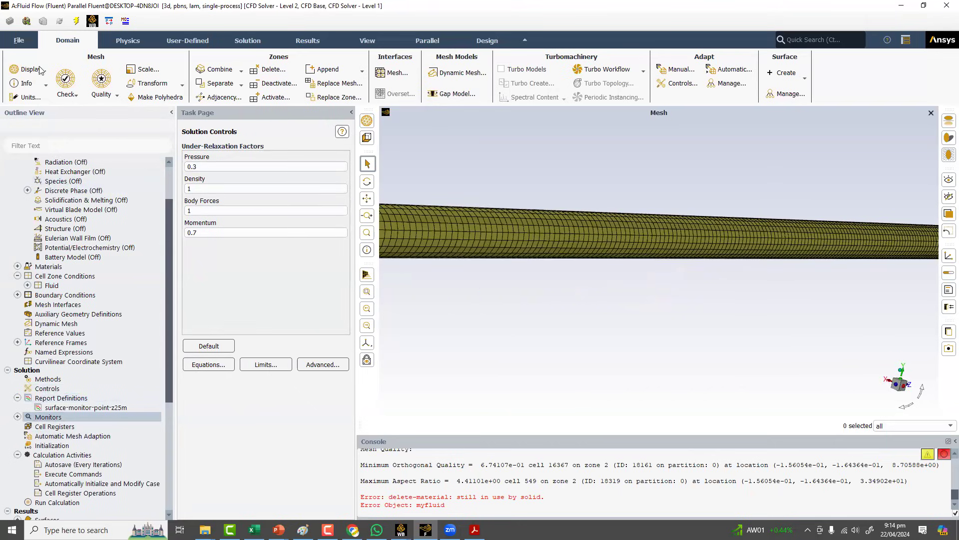
scroll(78, 234, "down", 4)
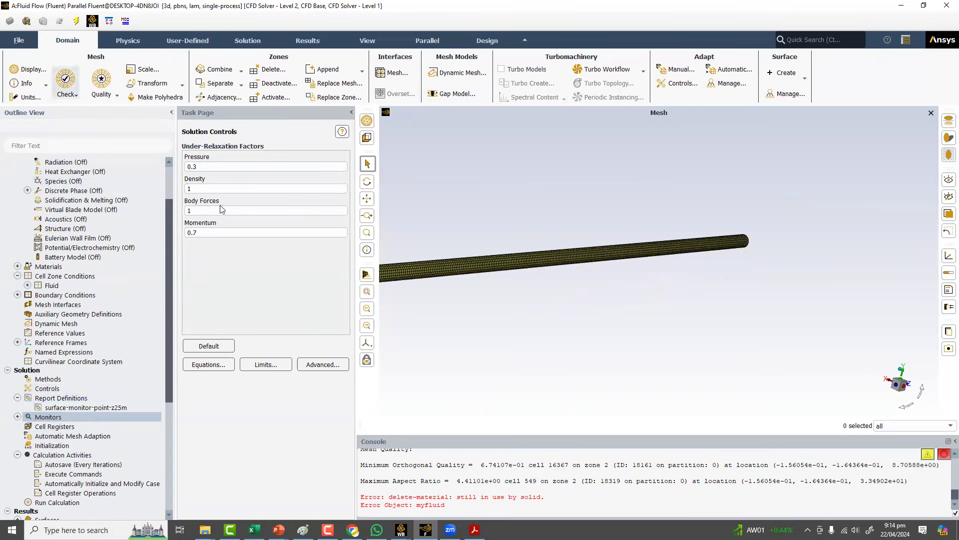
left_click(28, 69)
left_click(78, 235)
left_click(166, 377)
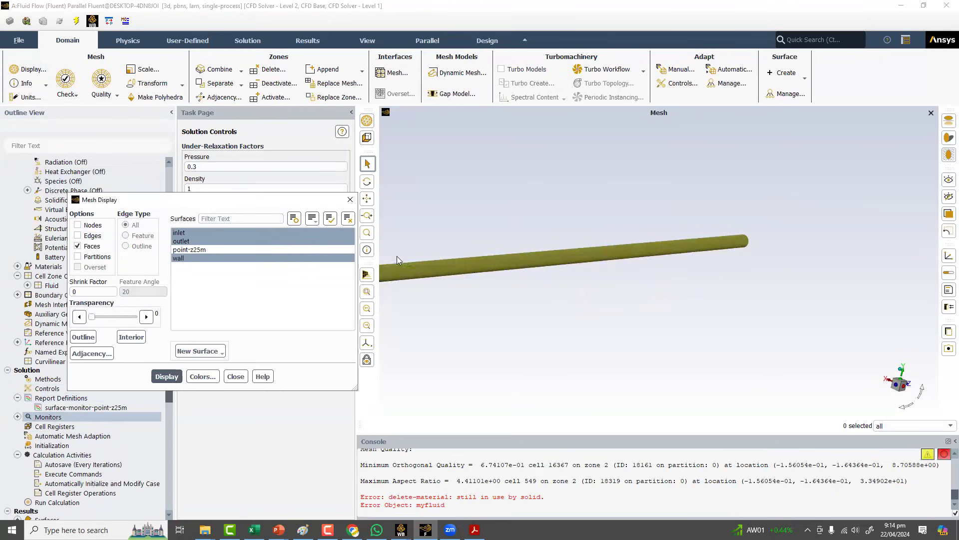
- Reset the mesh colors to their defaults and redisplay the pipe mesh
left_click(222, 438)
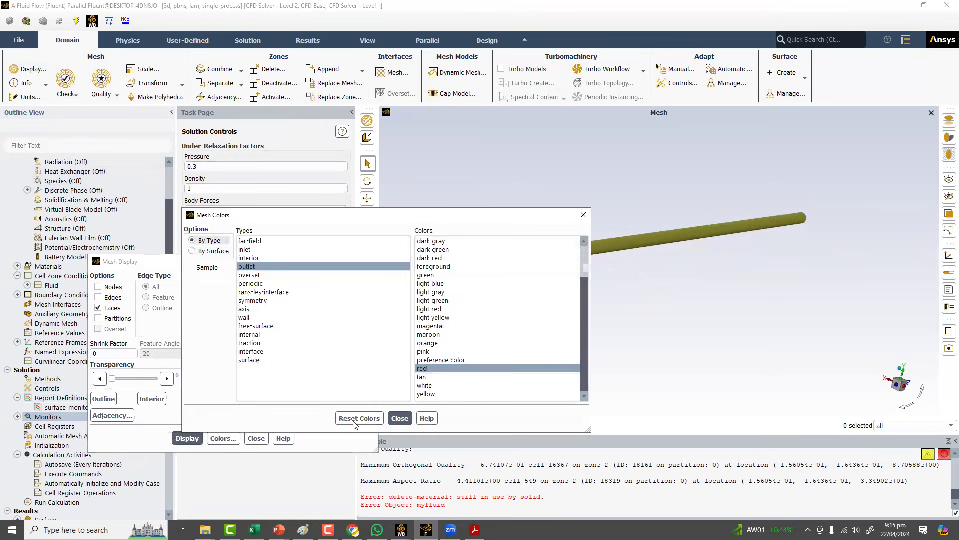
left_click(359, 418)
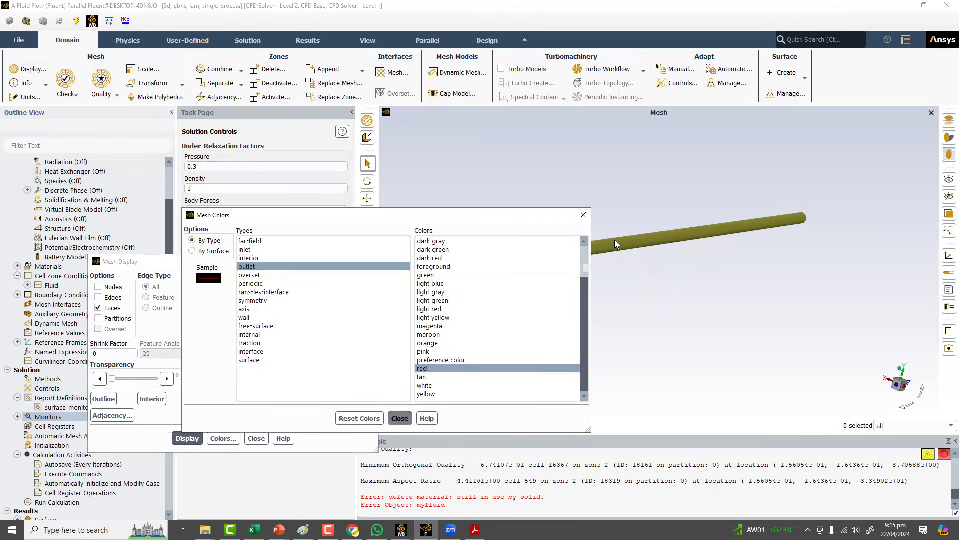
key("Return")
key("Return")
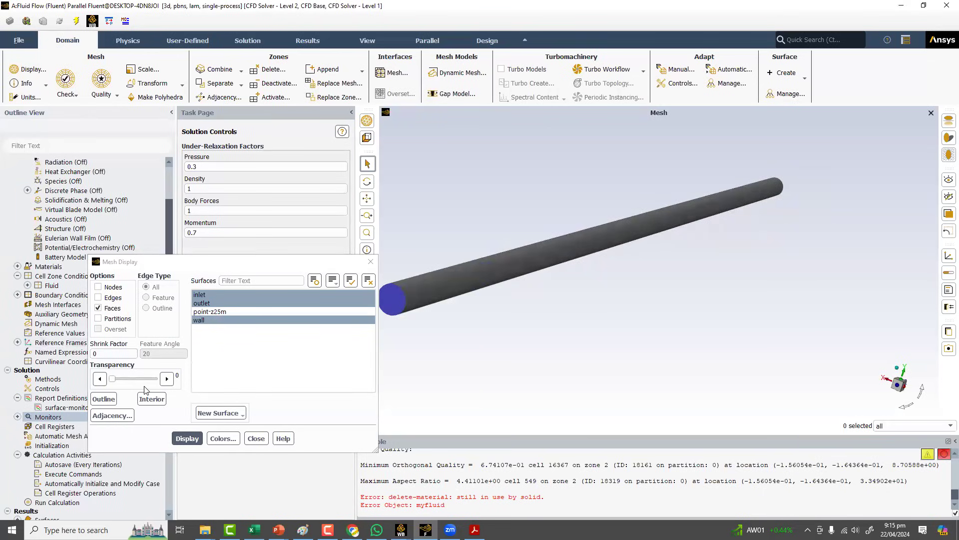
- In the scene composition, hide the wall's edges, perimeter edges, lines and nodes, and apply the display properties
left_click(353, 38)
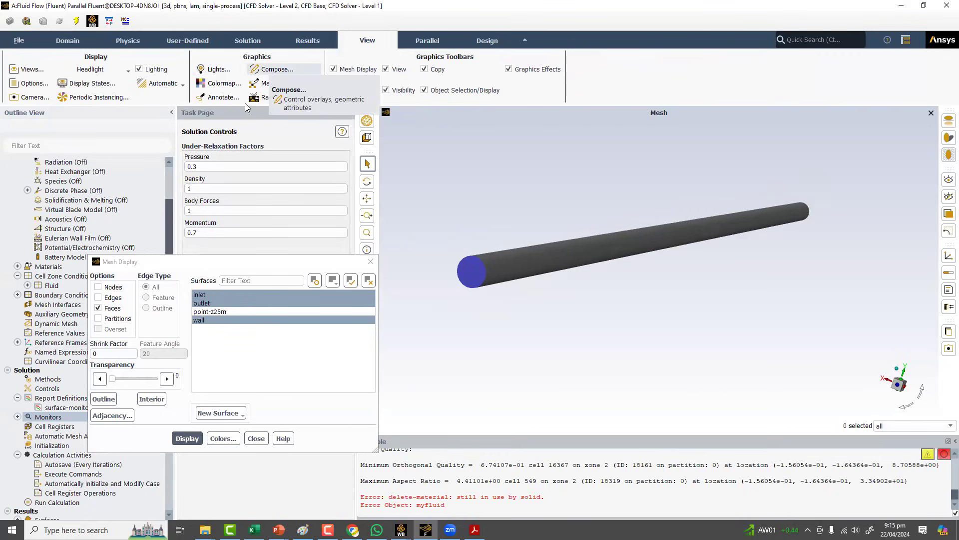
left_click(273, 71)
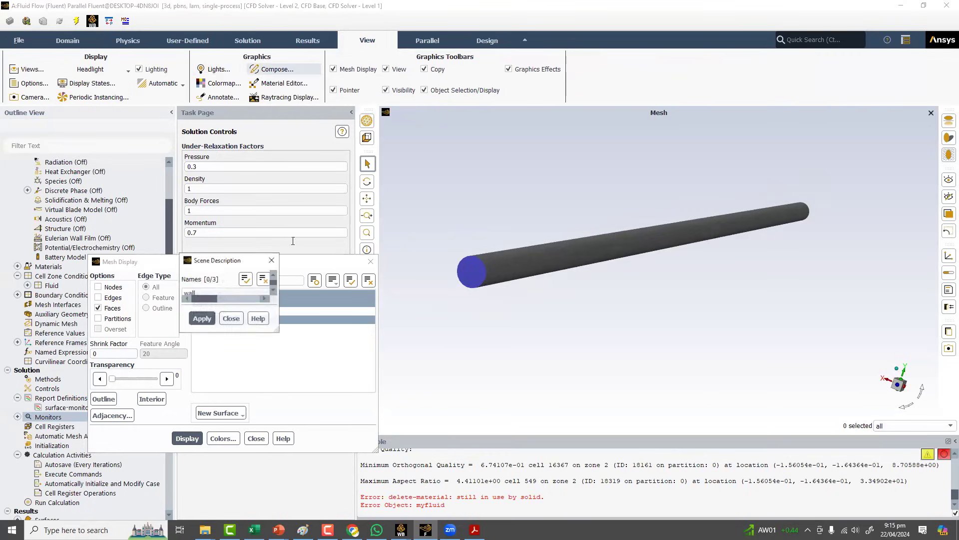
left_click(210, 293)
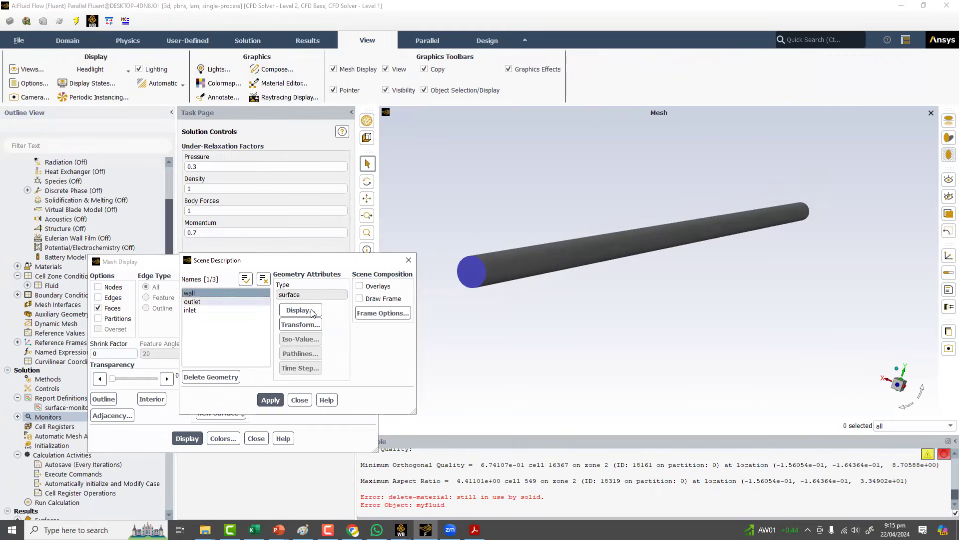
left_click(299, 310)
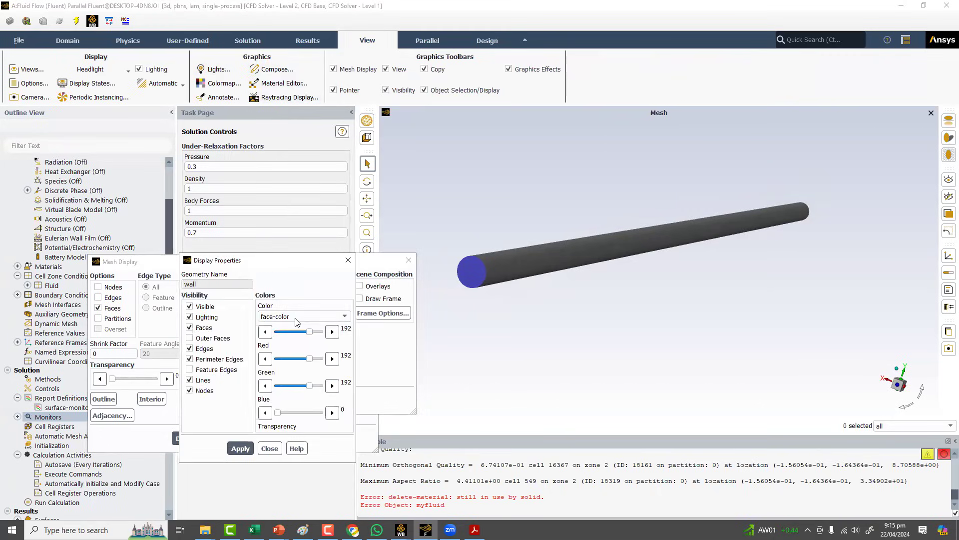
left_click(203, 349)
left_click(202, 361)
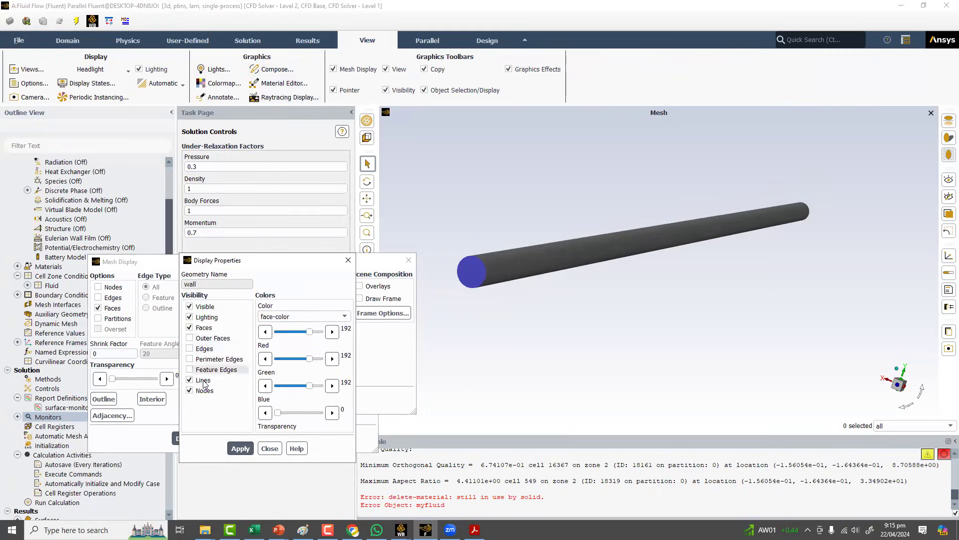
left_click(204, 345)
left_click(240, 448)
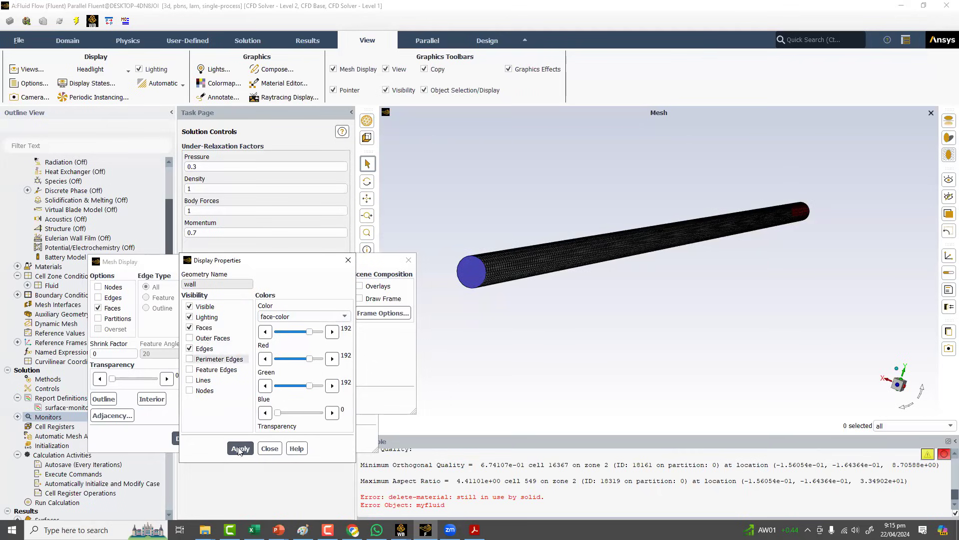
left_click(190, 348)
left_click(240, 448)
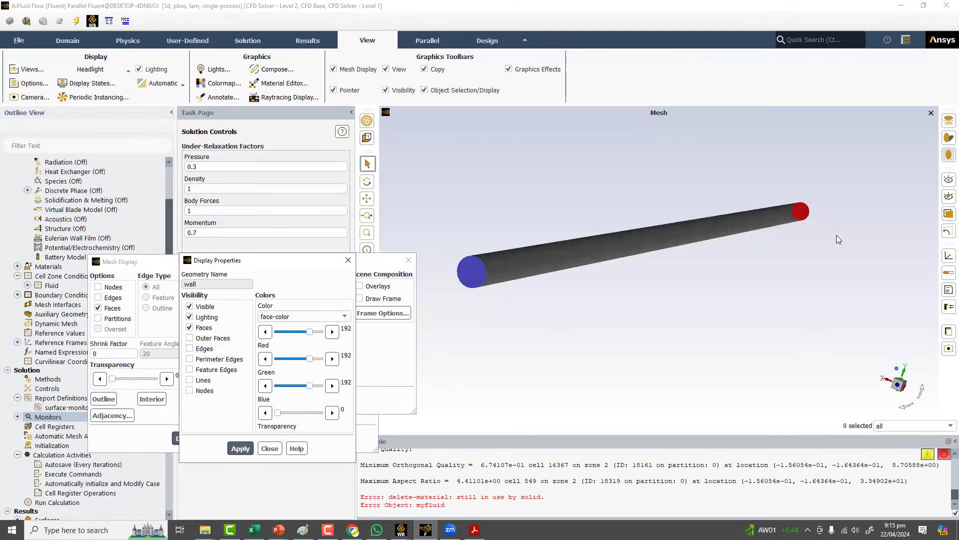
- Turn on the outer faces in the wall's display properties and apply the change
scroll(838, 239, "up", 2)
scroll(838, 239, "up", 1)
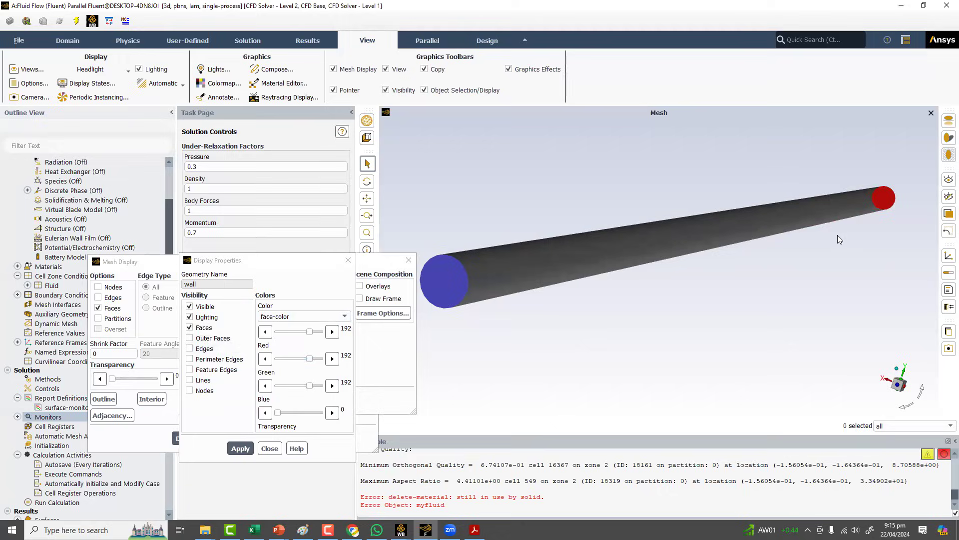
left_click_drag(838, 239, 867, 200)
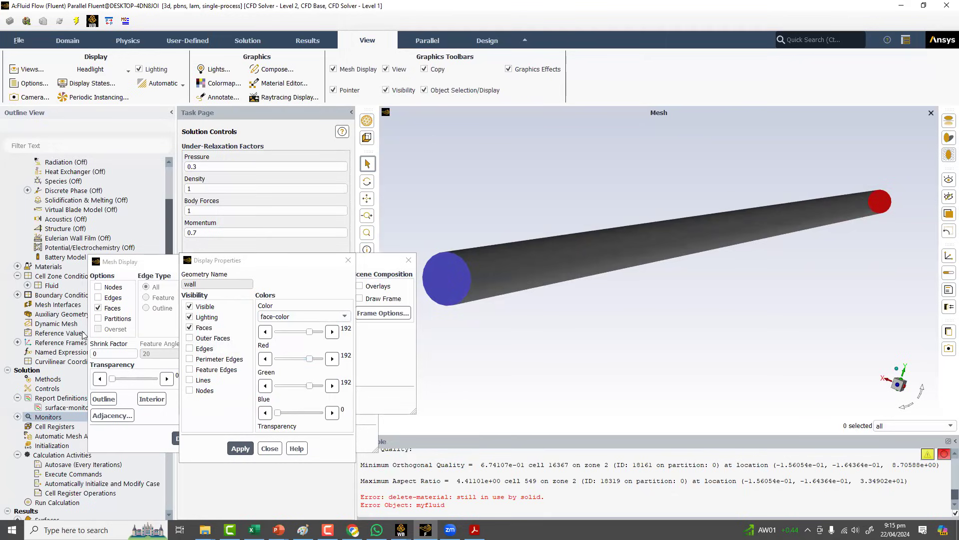
left_click(238, 448)
left_click(240, 448)
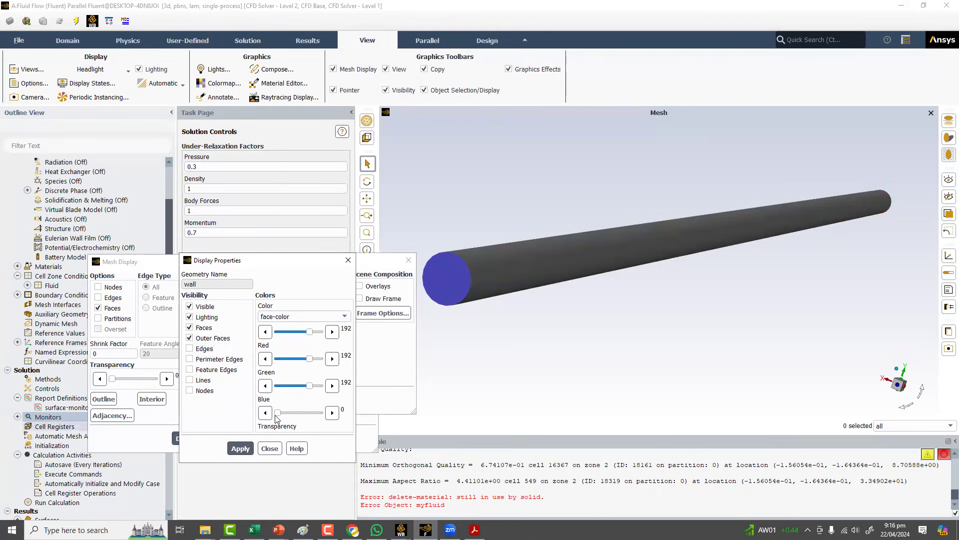
- Try a wall transparency of 55, then raise it to 78 and apply it
left_click(294, 414)
left_click_drag(298, 417, 302, 418)
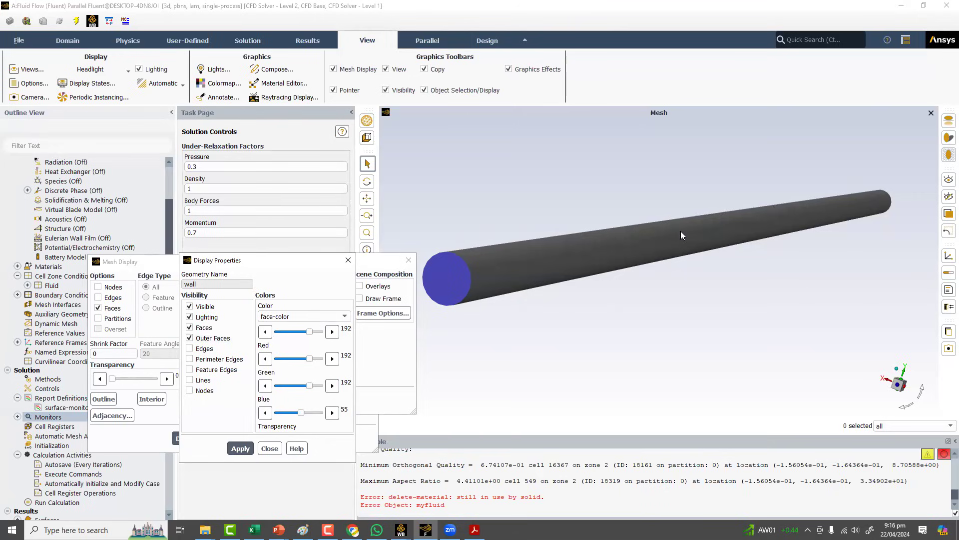
left_click(240, 448)
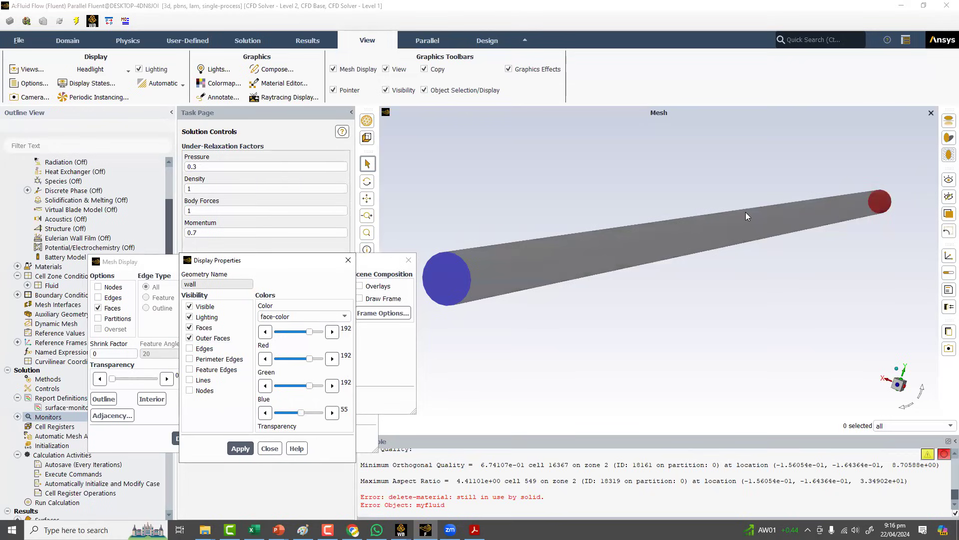
left_click(313, 413)
left_click(249, 448)
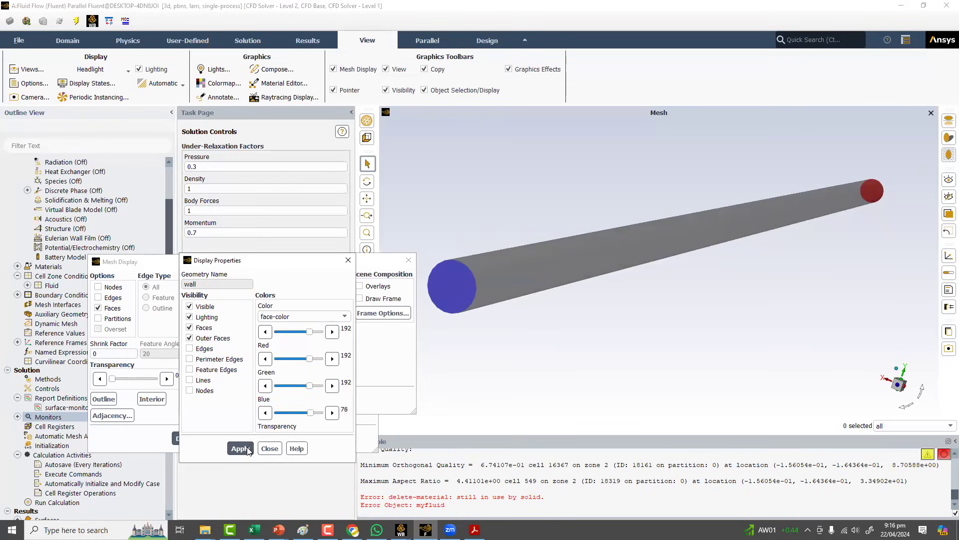
- Set the wall's face color to red 153, green 144 and blue 153, apply it and close the display properties
left_click_drag(309, 359, 303, 386)
left_click_drag(306, 334, 300, 335)
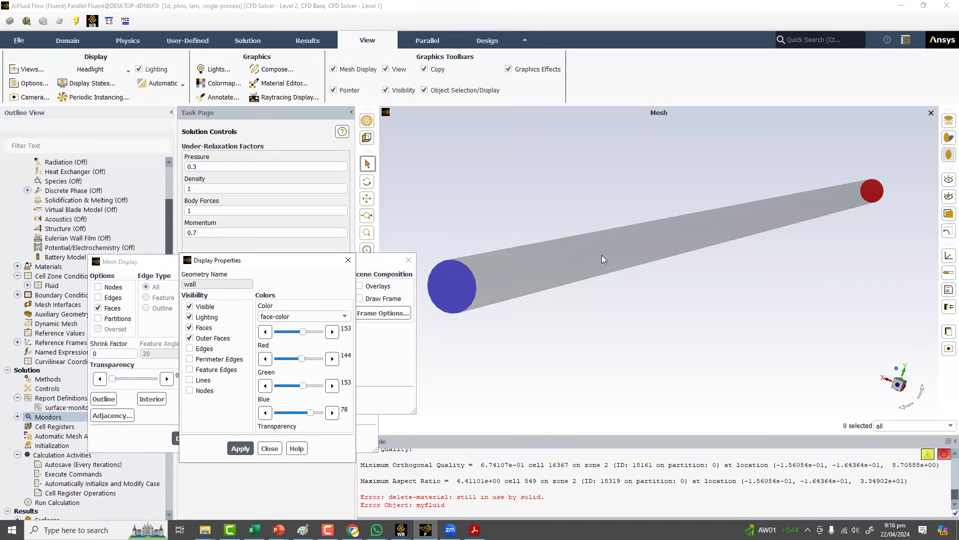
left_click(240, 448)
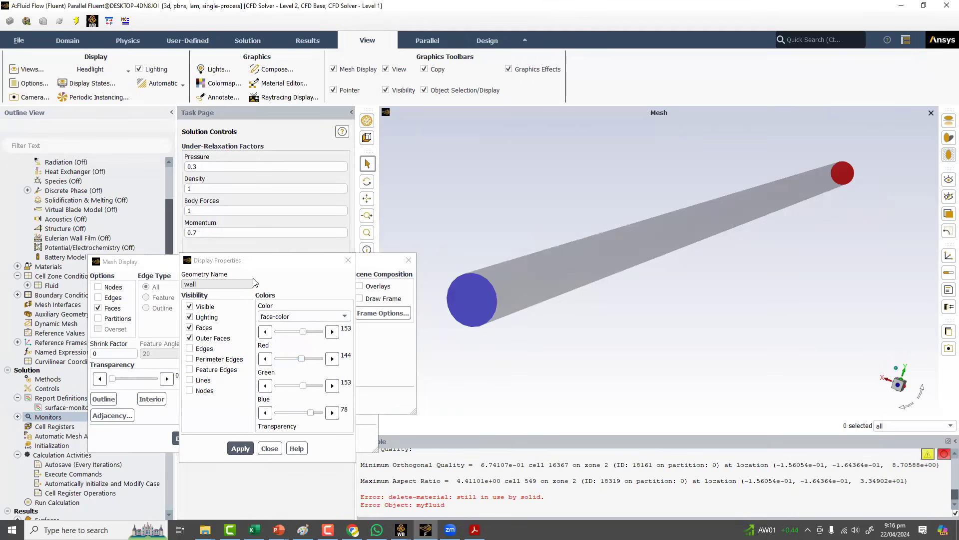
left_click(349, 260)
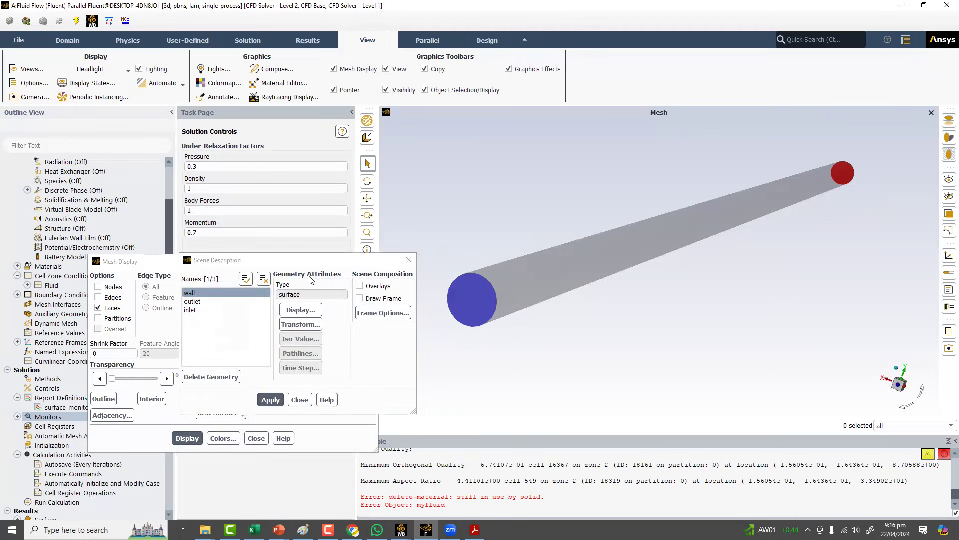
- Enable overlays in the scene composition and close the mesh display and scene description dialogs
left_click(359, 287)
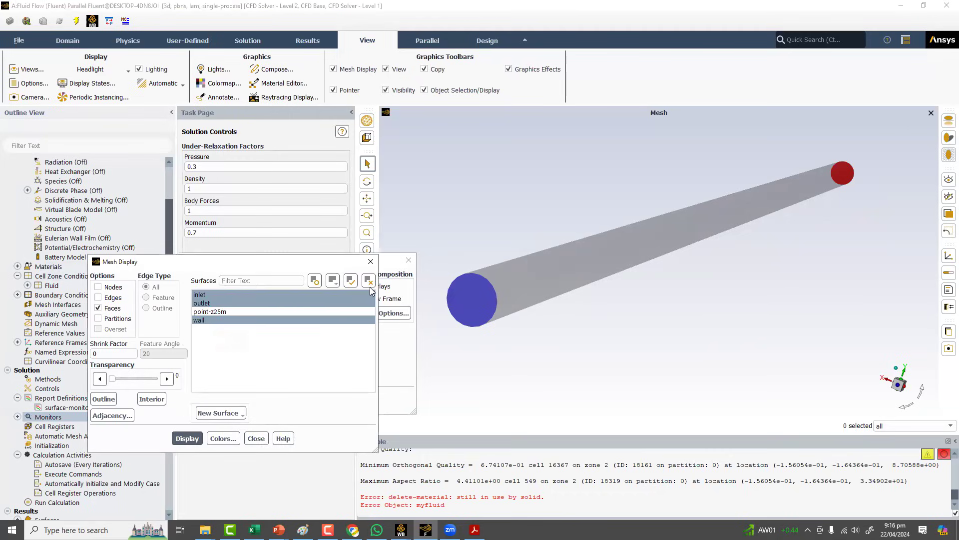
left_click(370, 261)
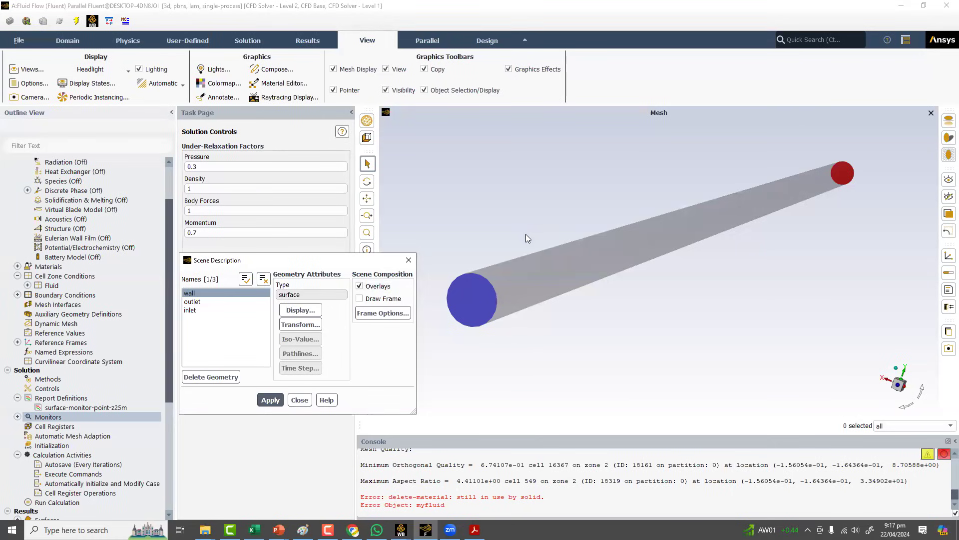
left_click(408, 260)
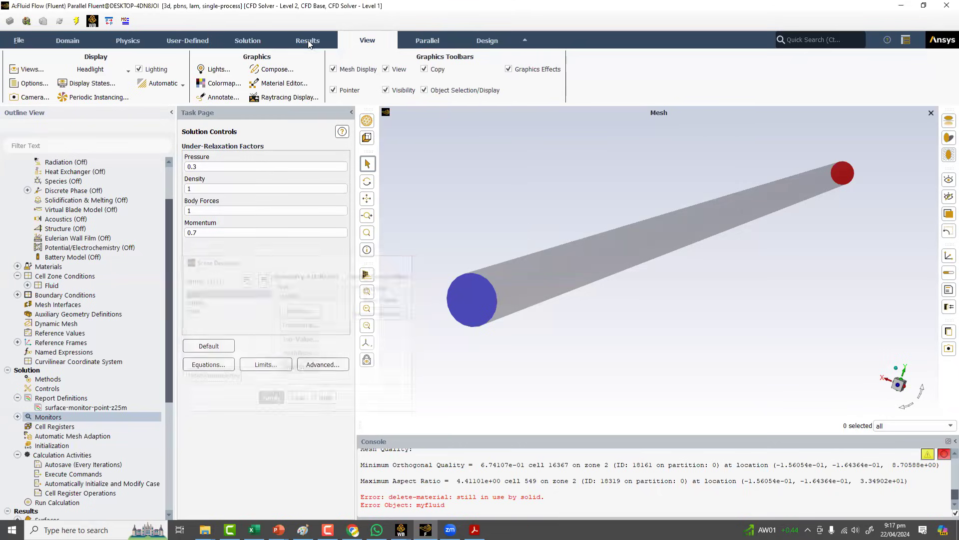
left_click(324, 42)
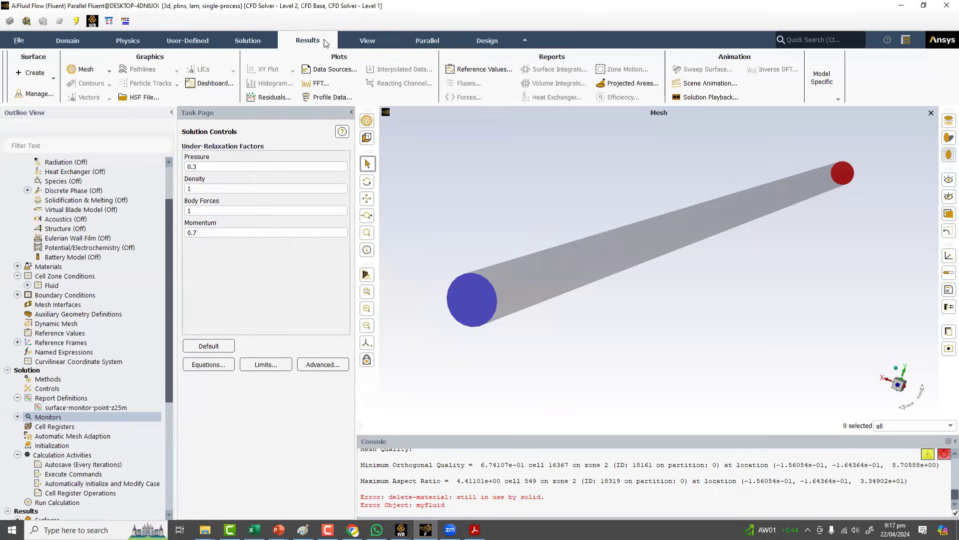
left_click(70, 42)
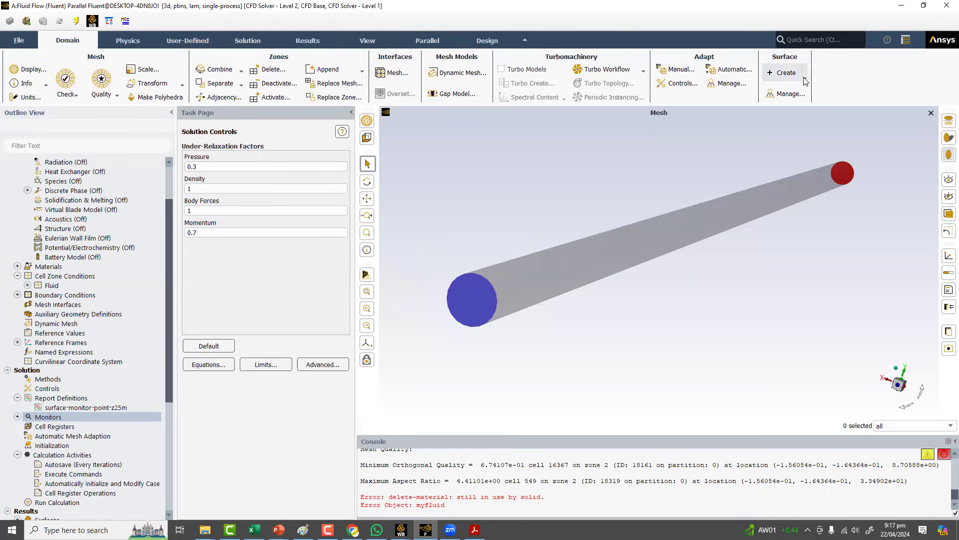
left_click(784, 73)
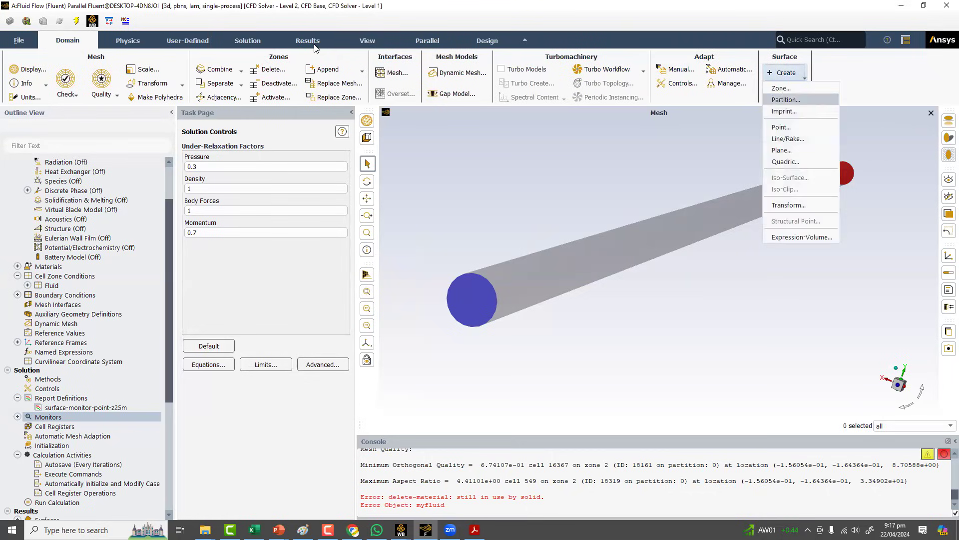
left_click(313, 44)
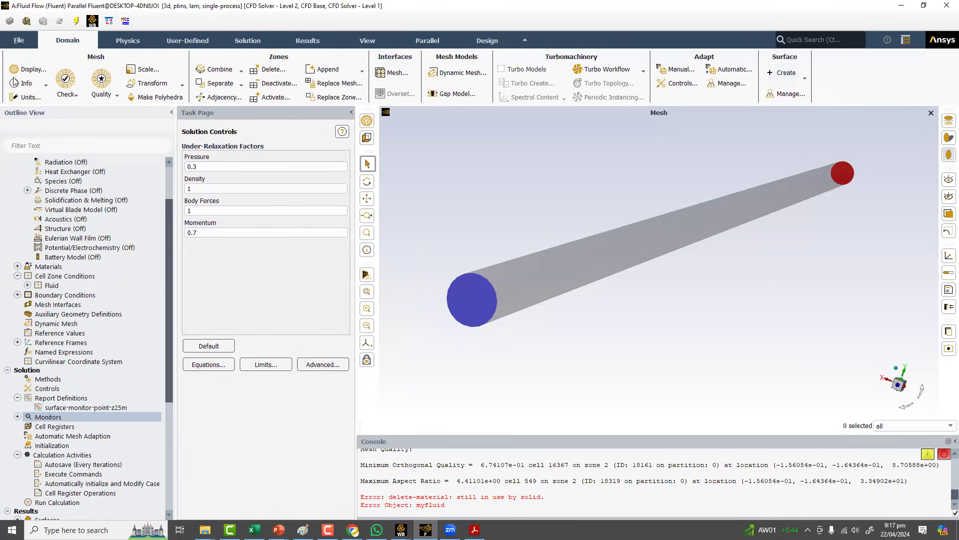
left_click(308, 40)
- Start a new point surface and set its coordinates to x 0, y 0 and z 25 m
left_click(67, 40)
left_click(806, 77)
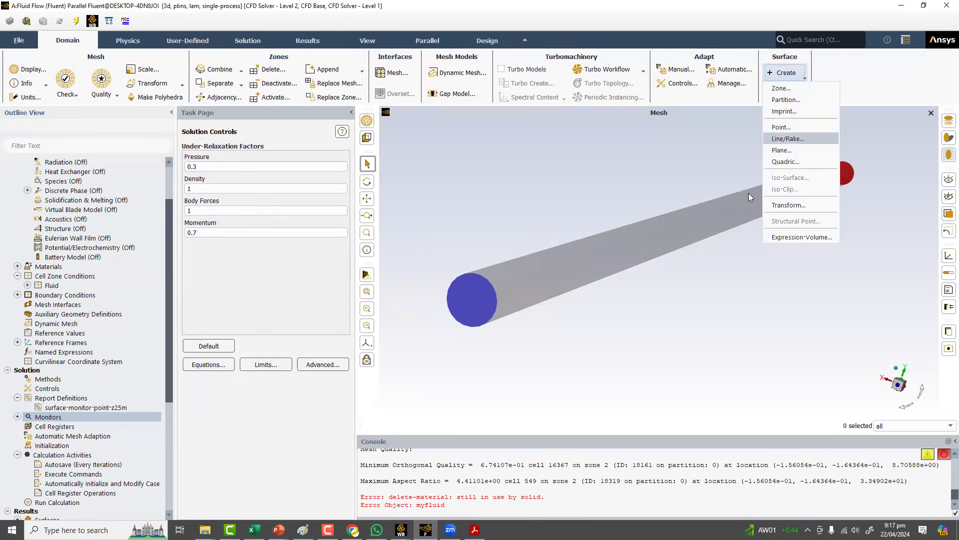
left_click(781, 127)
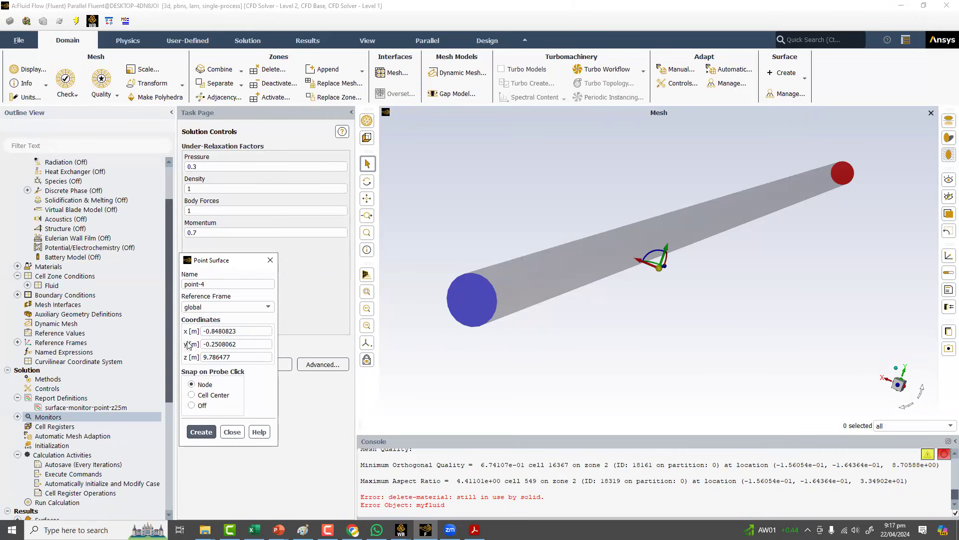
double_click(246, 358)
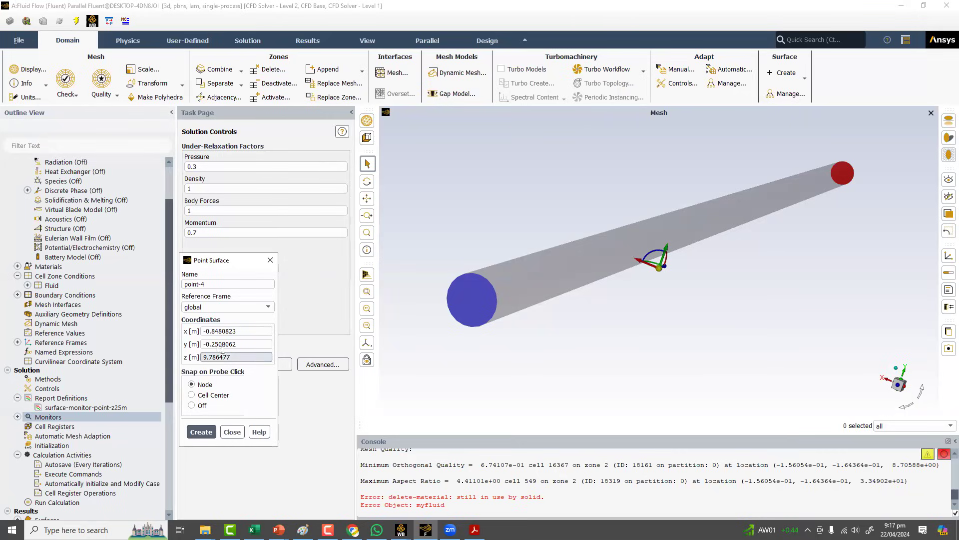
type("25")
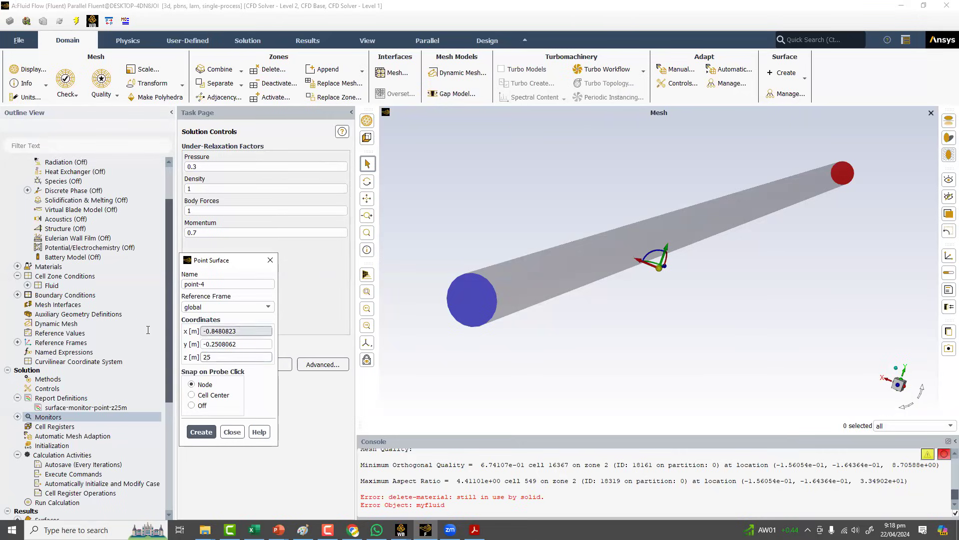
key("shift+Tab")
key("shift+Tab")
type("0")
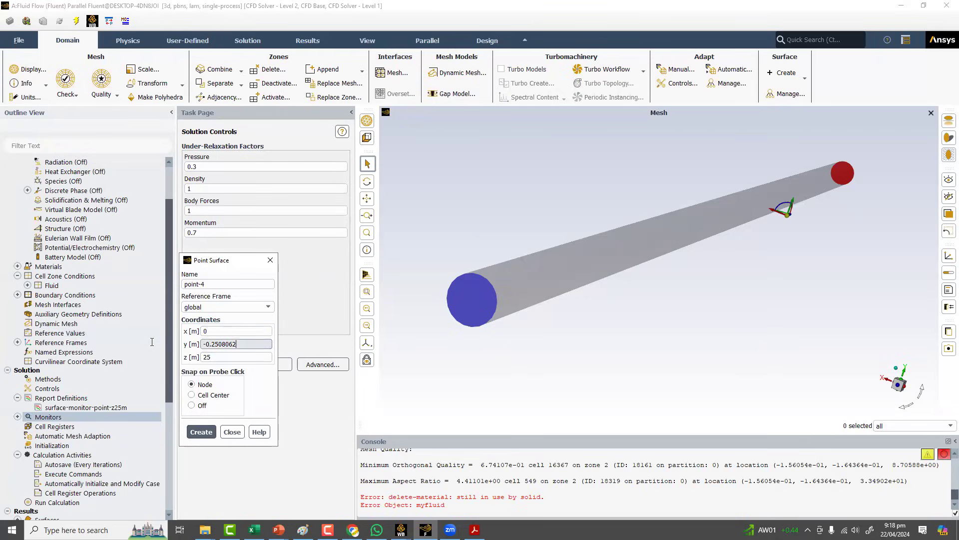
key("Tab")
type("0")
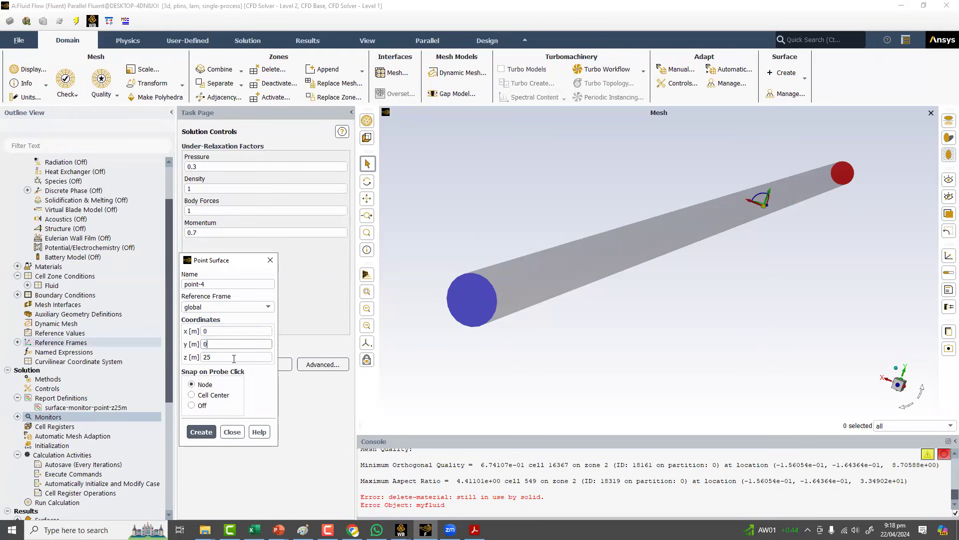
key("Tab")
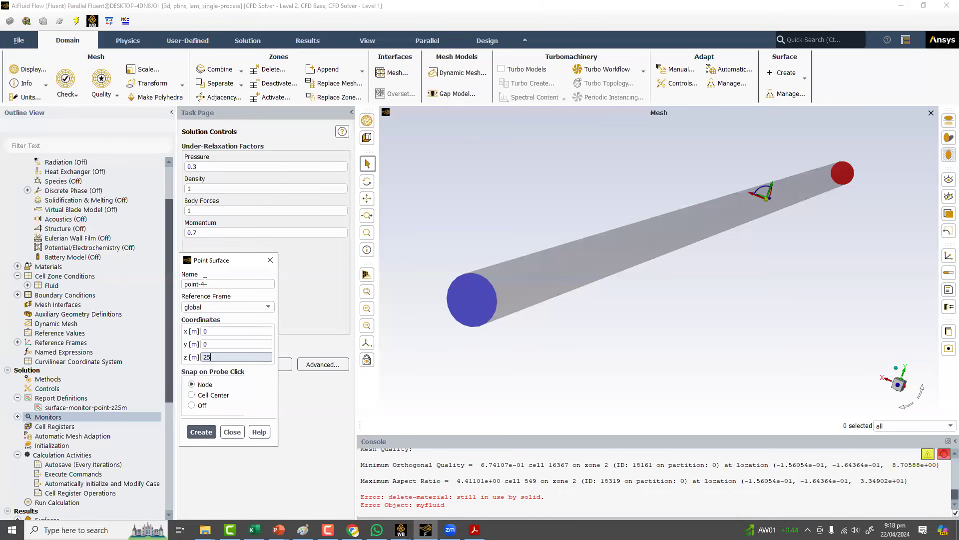
- Try to create the point surface under the name point-z25m, and close the point surface dialog
double_click(203, 283)
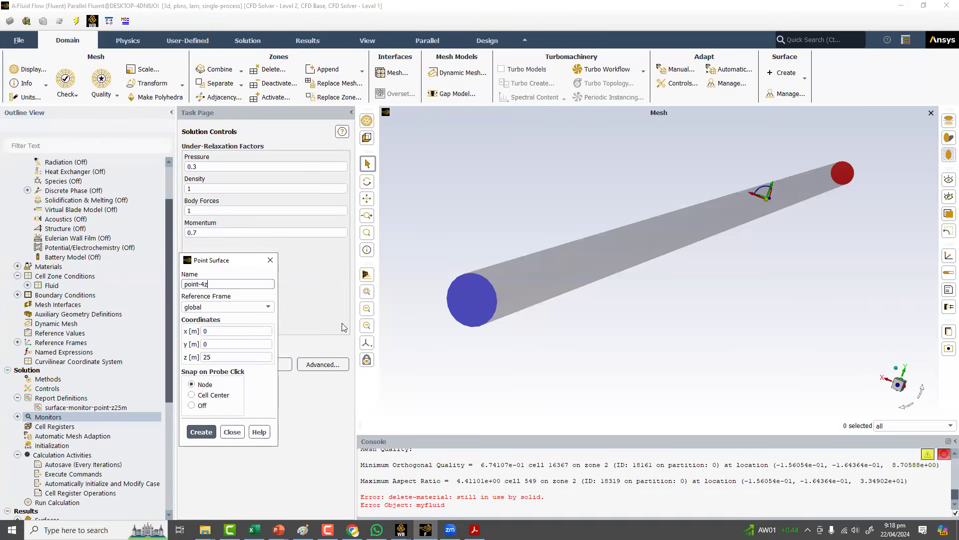
type("z25m")
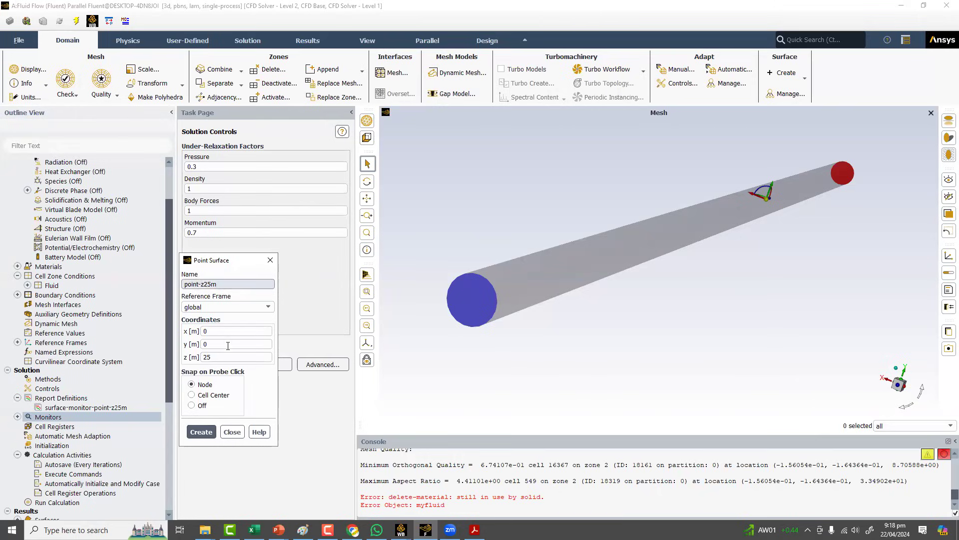
left_click(201, 433)
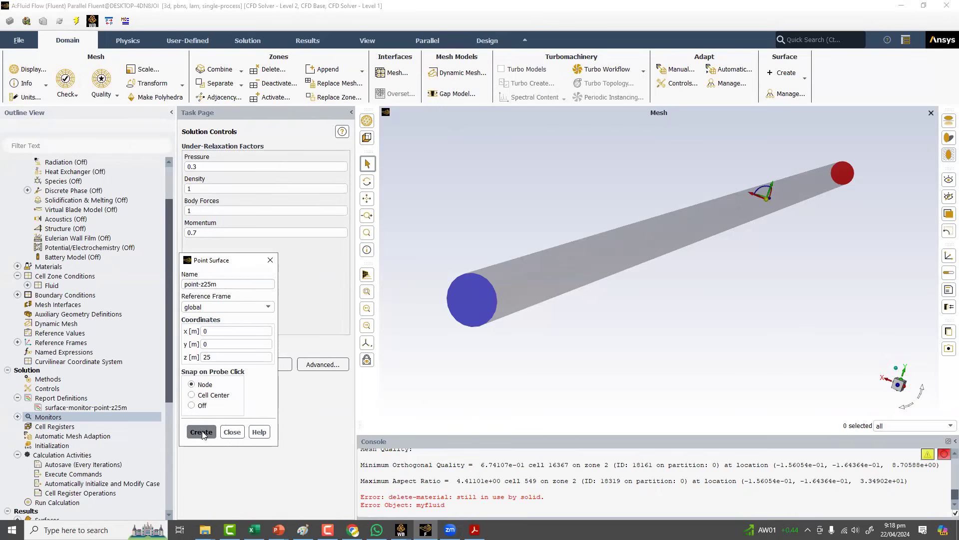
left_click(232, 433)
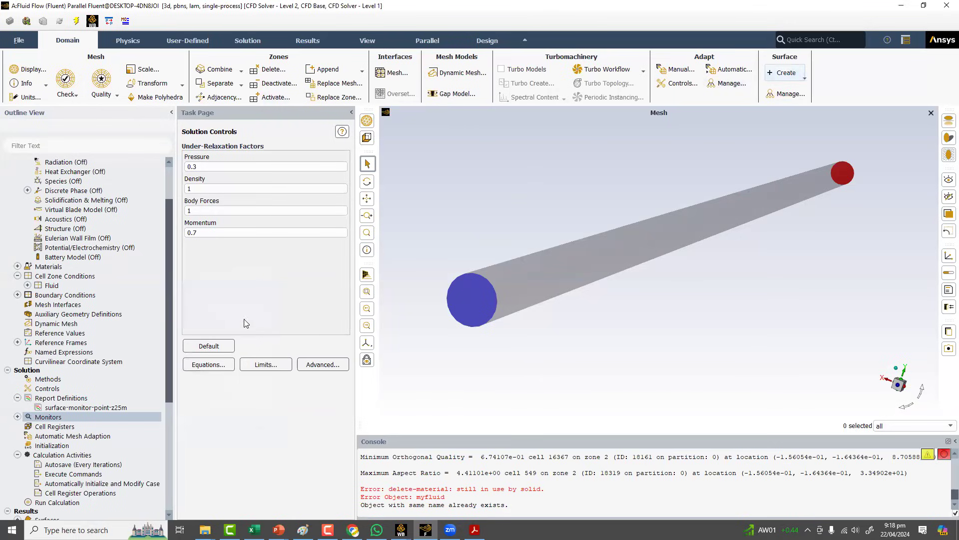
- Delete the existing point-z25m surface in the surface manager, accept the warning and close the manager
left_click(787, 94)
left_click(200, 310)
left_click(367, 418)
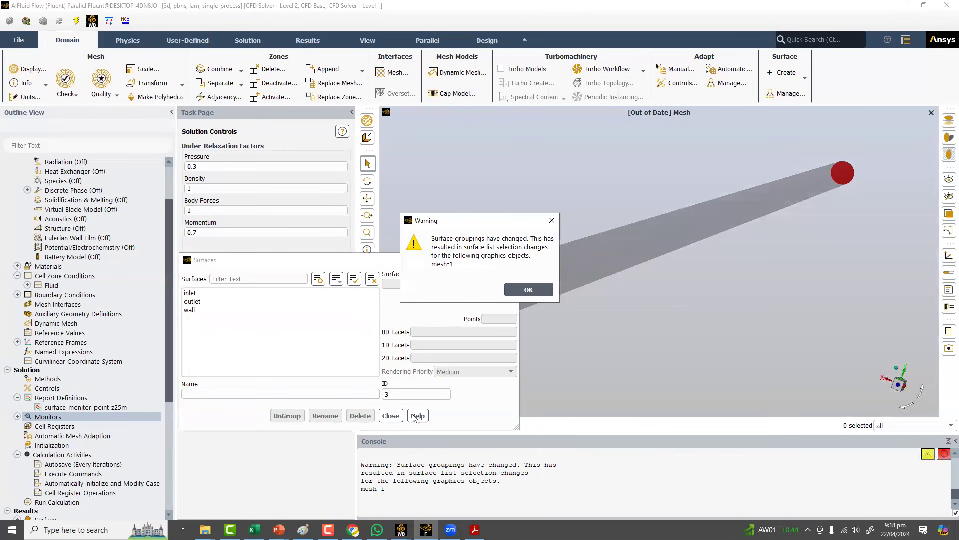
key("Return")
left_click(391, 416)
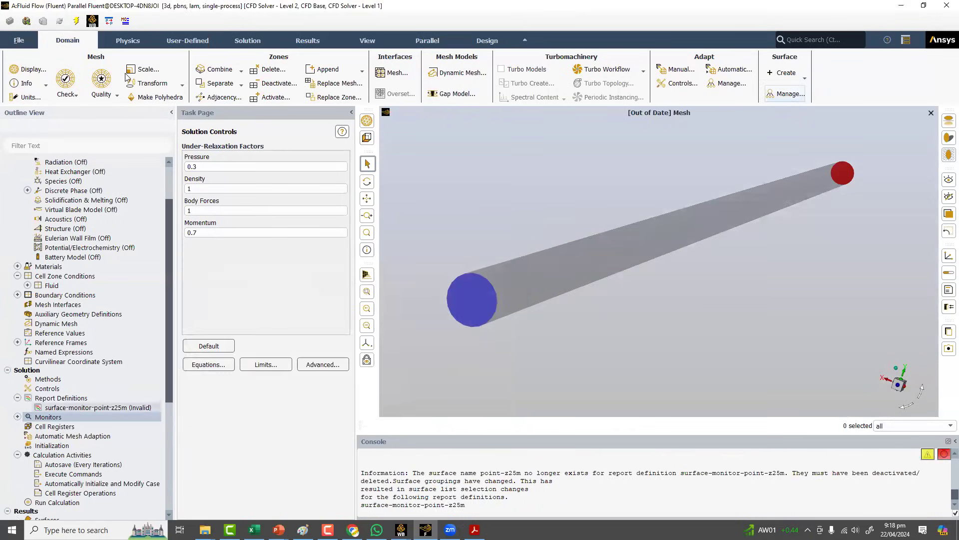
- Create a point surface named point-z25m at x 0, y 0 and z 25 m, and close its dialog
left_click(797, 75)
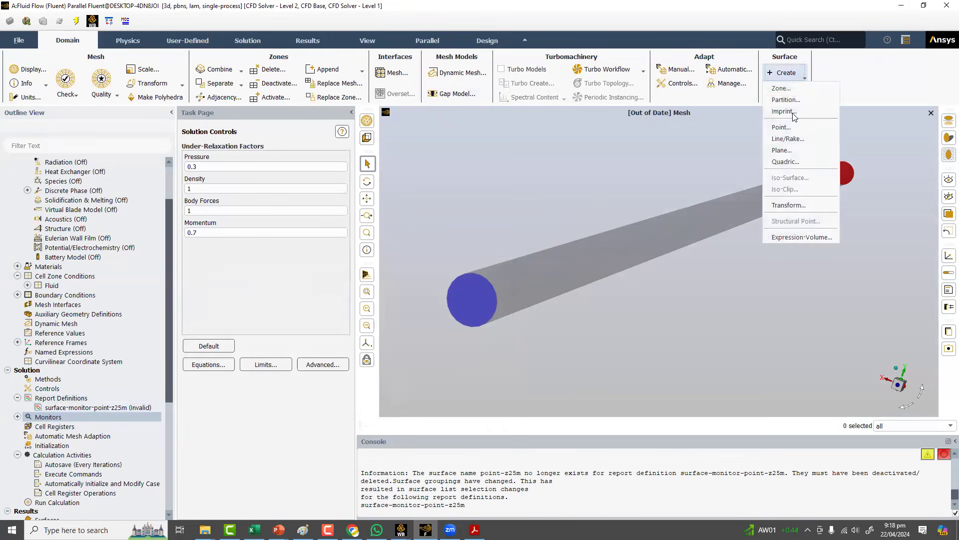
left_click(786, 128)
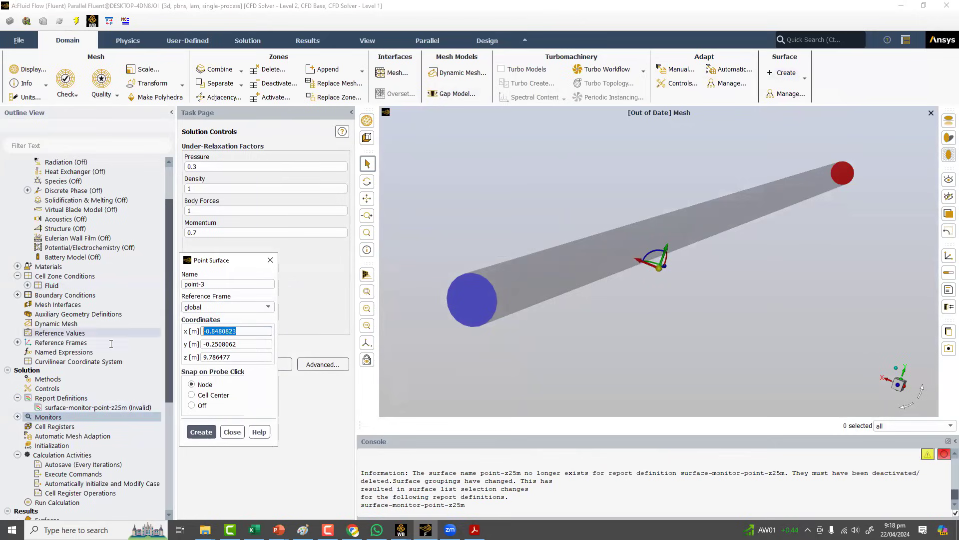
type("0")
key("Tab")
type("0")
key("Tab")
type("25")
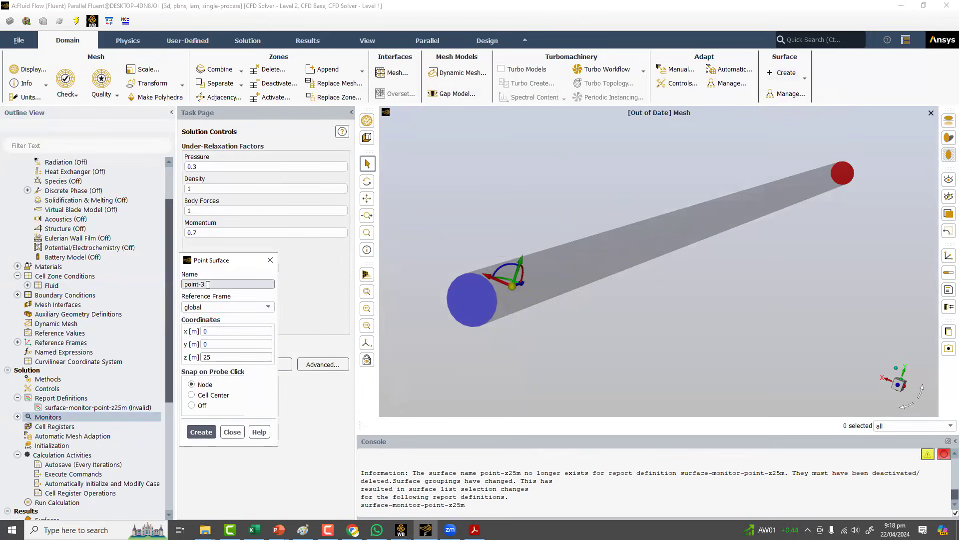
left_click_drag(200, 283, 303, 265)
type("z25m")
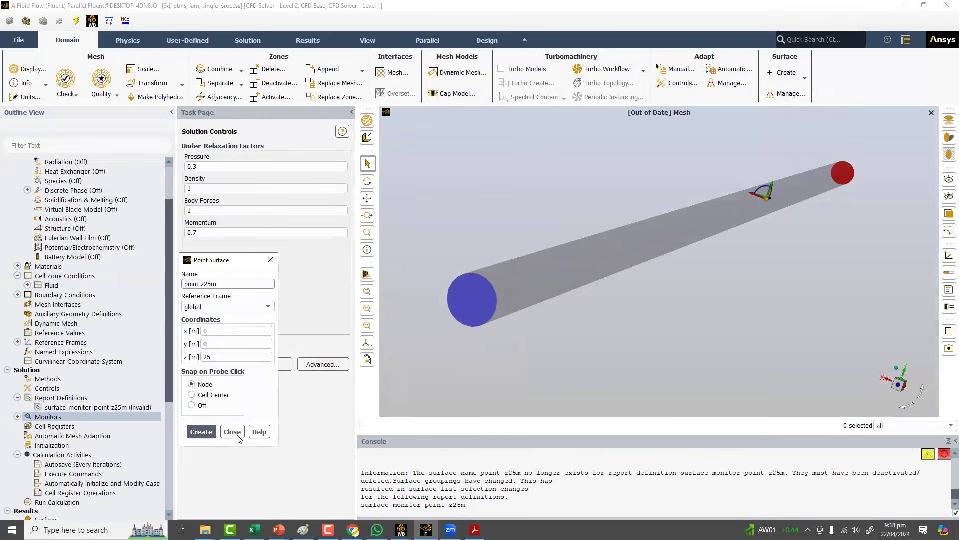
key("Return")
left_click(239, 432)
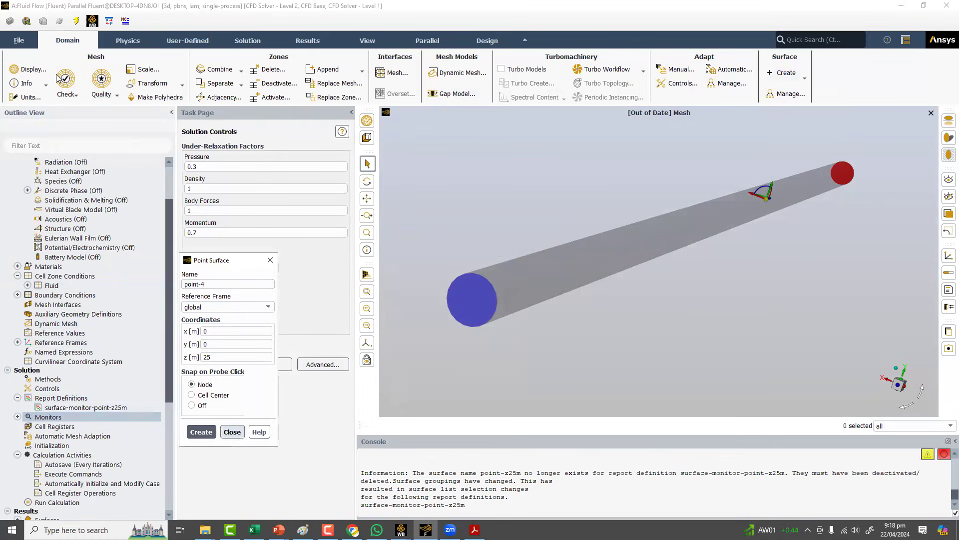
- Open the mesh display and scene description, select only point-z25m and display it over the pipe
left_click(27, 70)
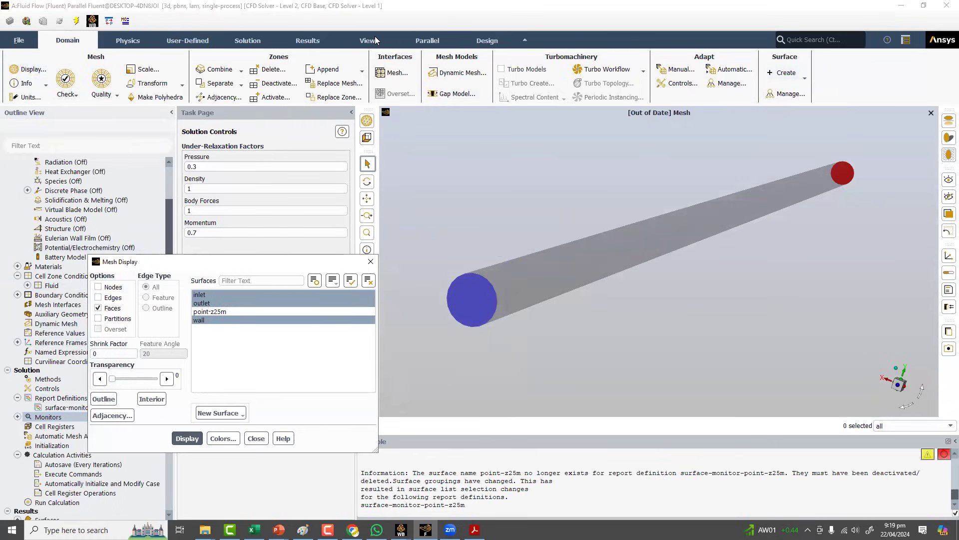
left_click(278, 69)
left_click_drag(731, 314, 657, 304)
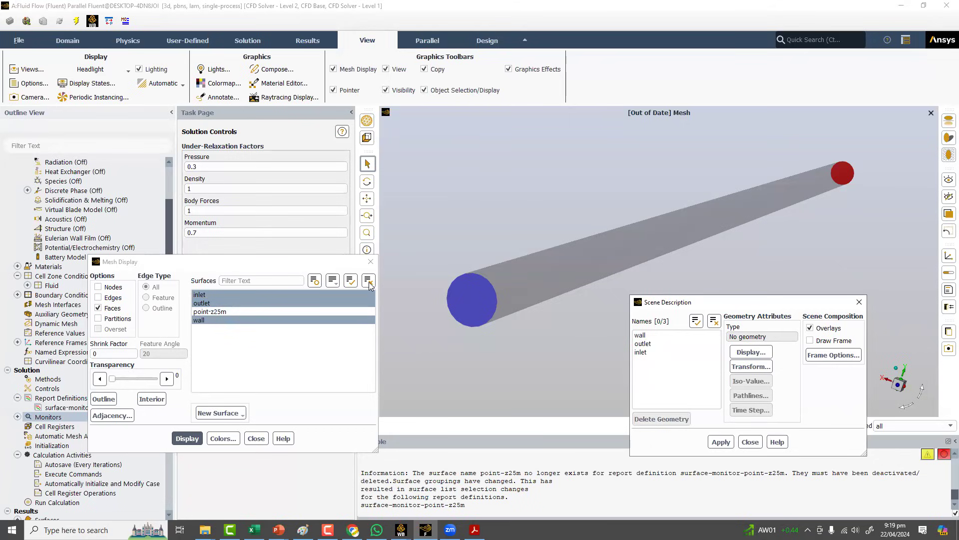
left_click(332, 286)
left_click(331, 285)
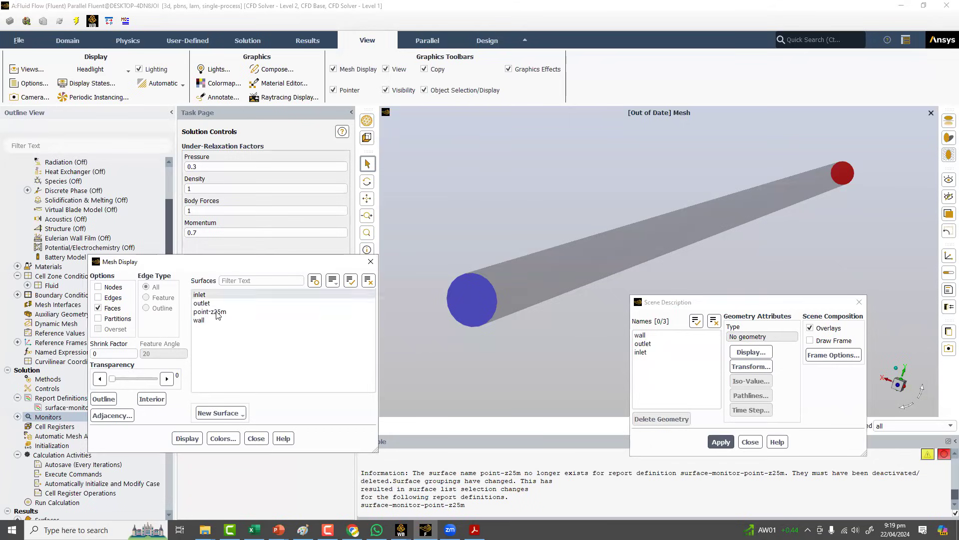
left_click(184, 437)
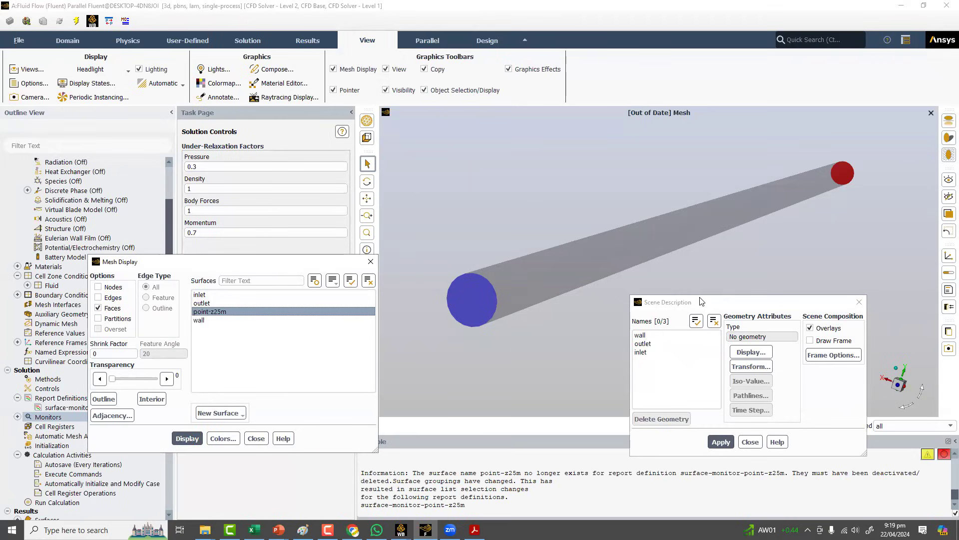
- Examine where the point-z25m marker lies along the pipe, and close the mesh display and scene description dialogs
middle_click_drag(601, 249, 699, 318)
left_click_drag(702, 302, 684, 371)
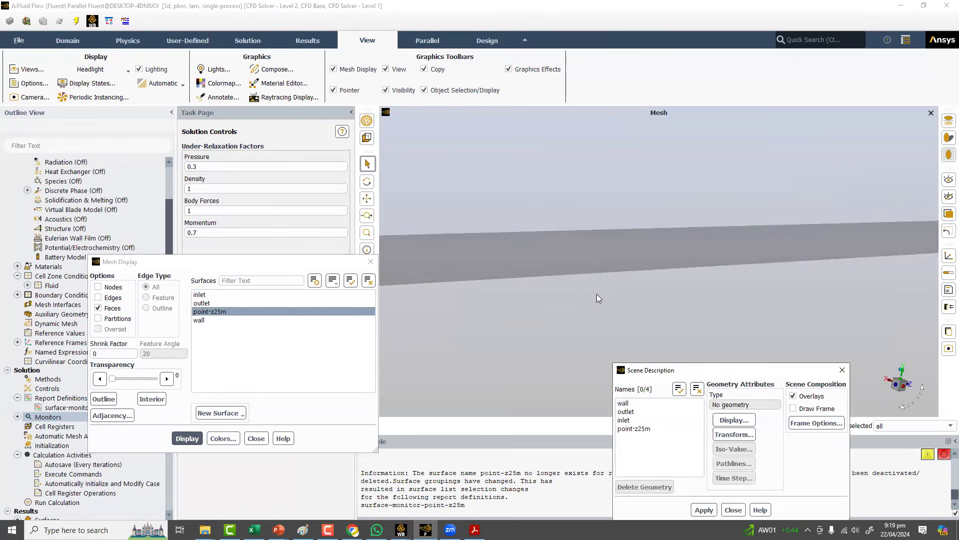
scroll(596, 294, "down", 5)
middle_click_drag(808, 256, 645, 301, "ctrl")
scroll(625, 299, "up", 1)
scroll(630, 260, "up", 1)
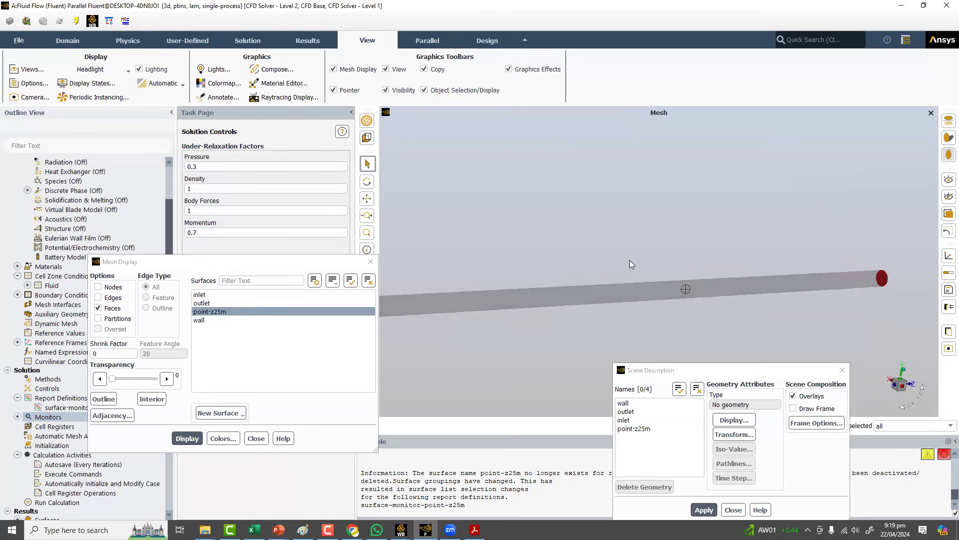
scroll(735, 264, "up", 1)
scroll(784, 257, "up", 2)
middle_click_drag(784, 258, 807, 259)
scroll(808, 258, "down", 2)
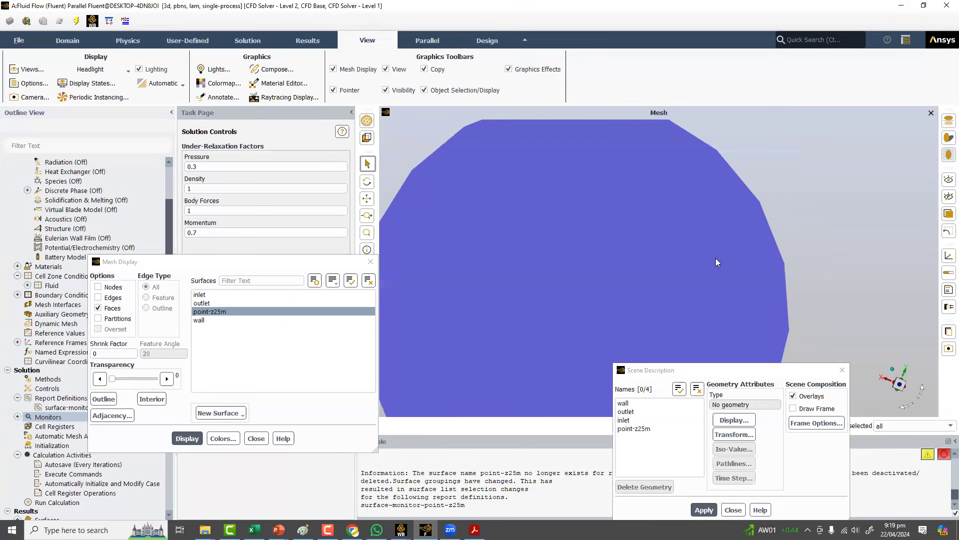
scroll(717, 240, "up", 2)
scroll(717, 236, "up", 2)
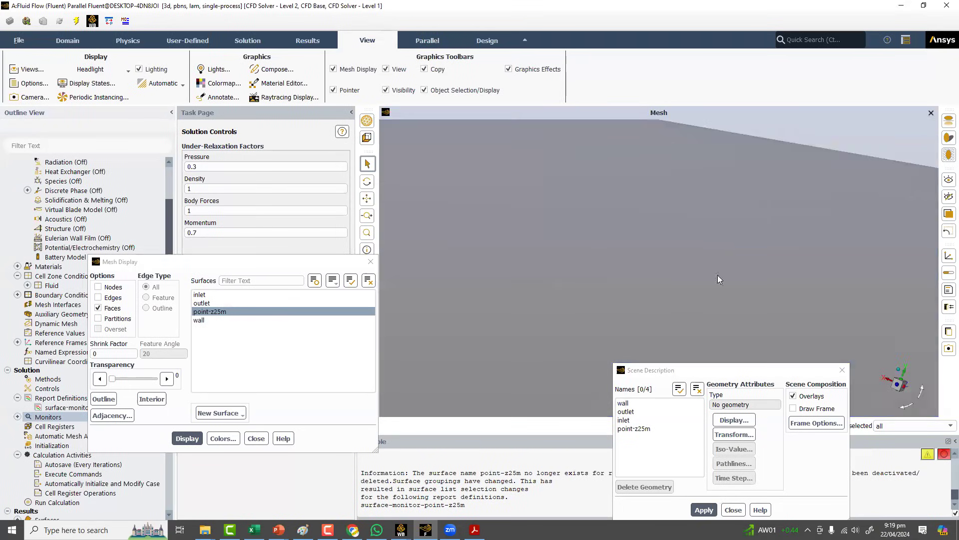
middle_click_drag(717, 275, 627, 262)
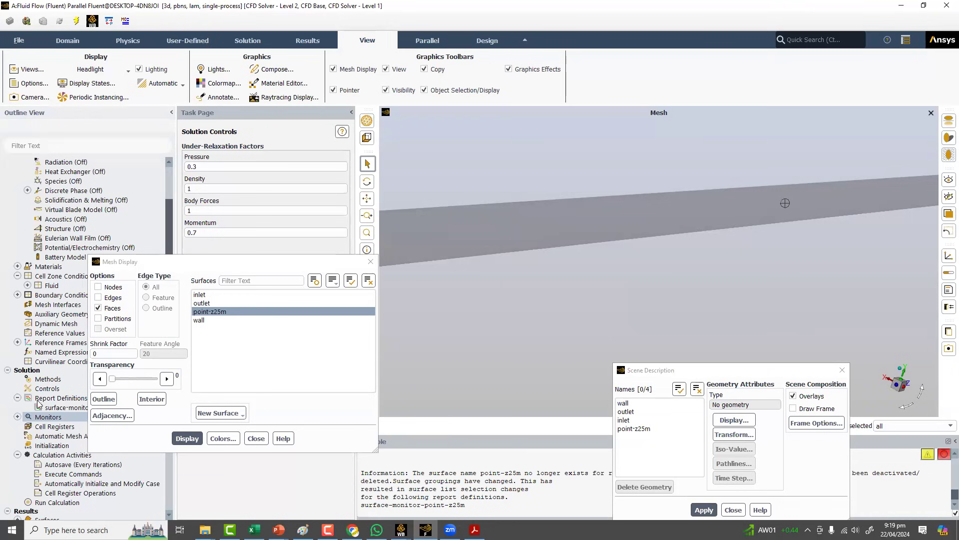
key("Escape")
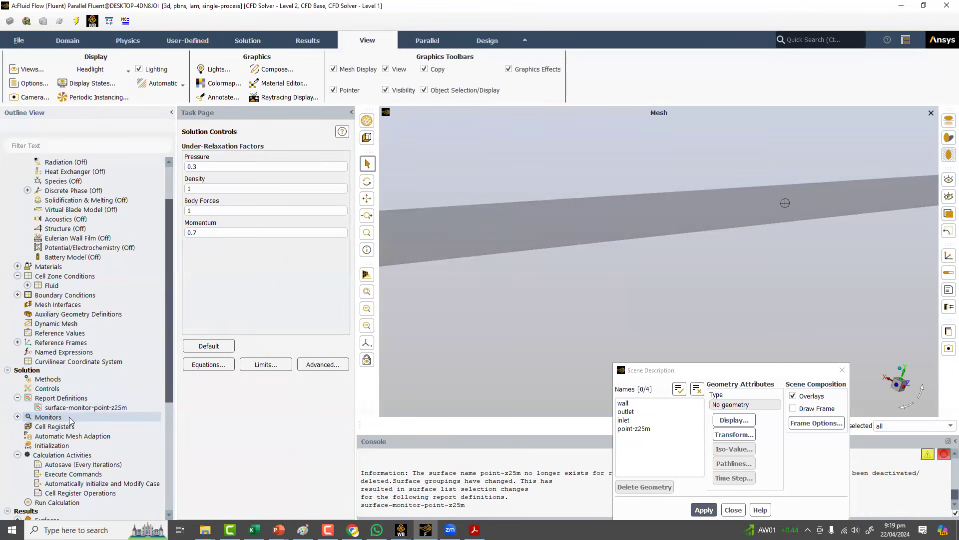
left_click(838, 373)
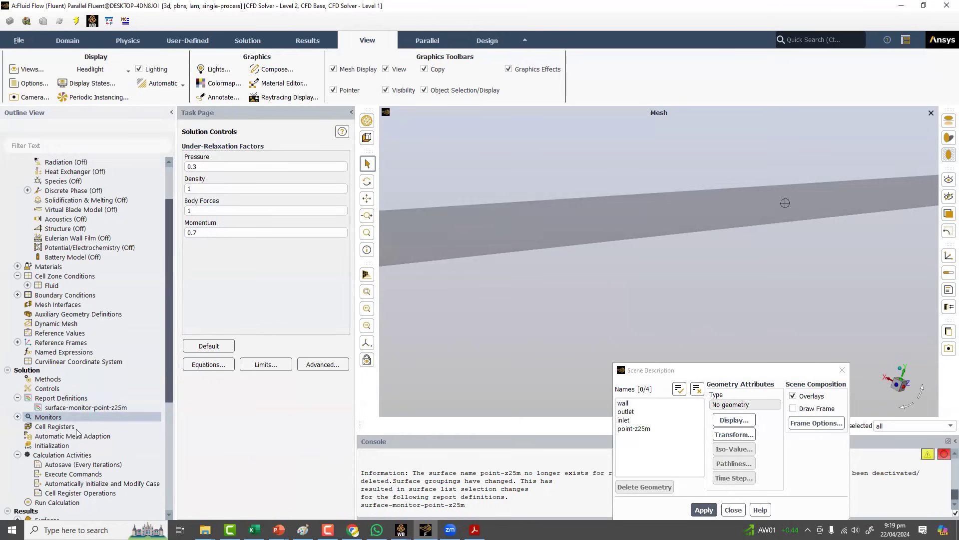
- Delete the surface-monitor-point-z25m report definition and confirm its removal from all report files and plots
left_click(88, 409)
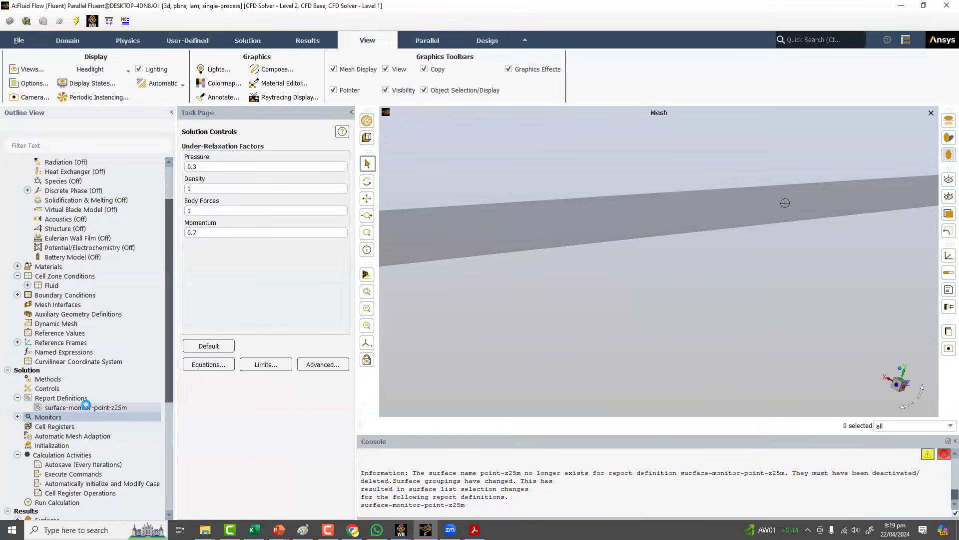
right_click(87, 407)
left_click(114, 435)
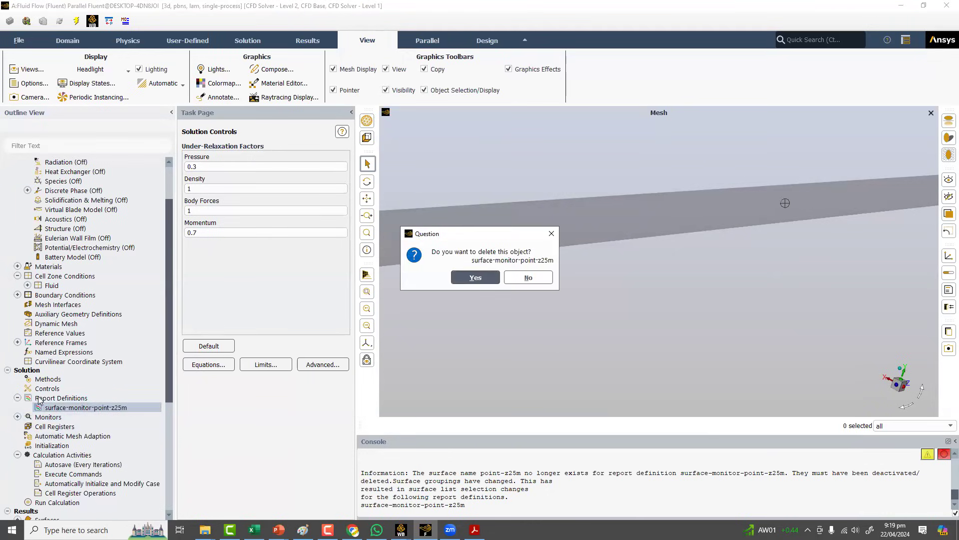
left_click(476, 278)
left_click(515, 282)
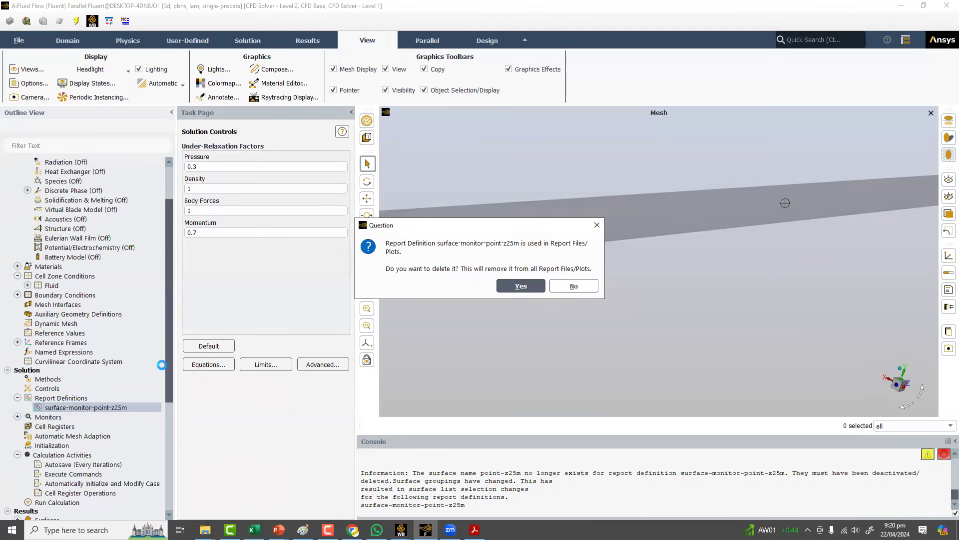
- Create a vertex average surface report of velocity magnitude at point-z25m, named surface-monitor-z25m-velocity, with report file, report plot and console printing
right_click(59, 398)
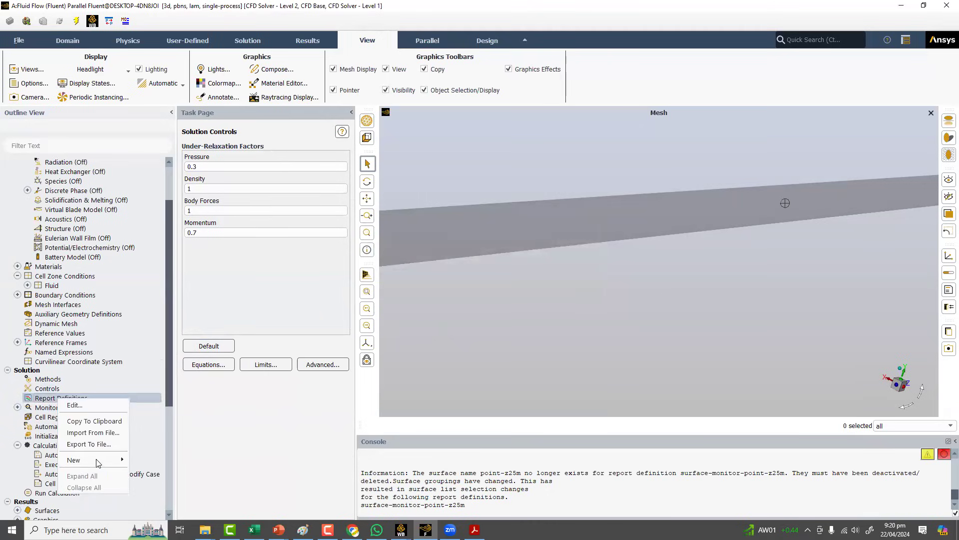
mouse_move(95, 460)
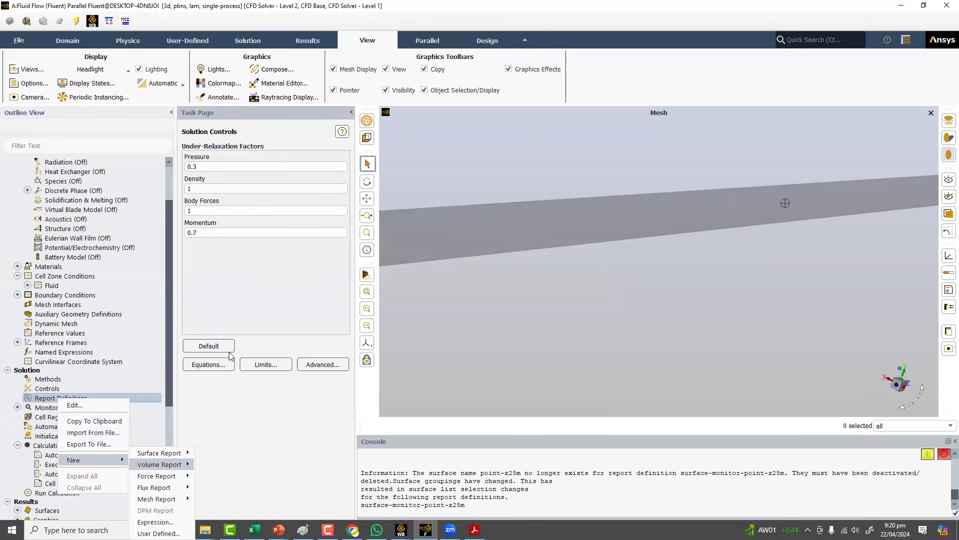
mouse_move(159, 453)
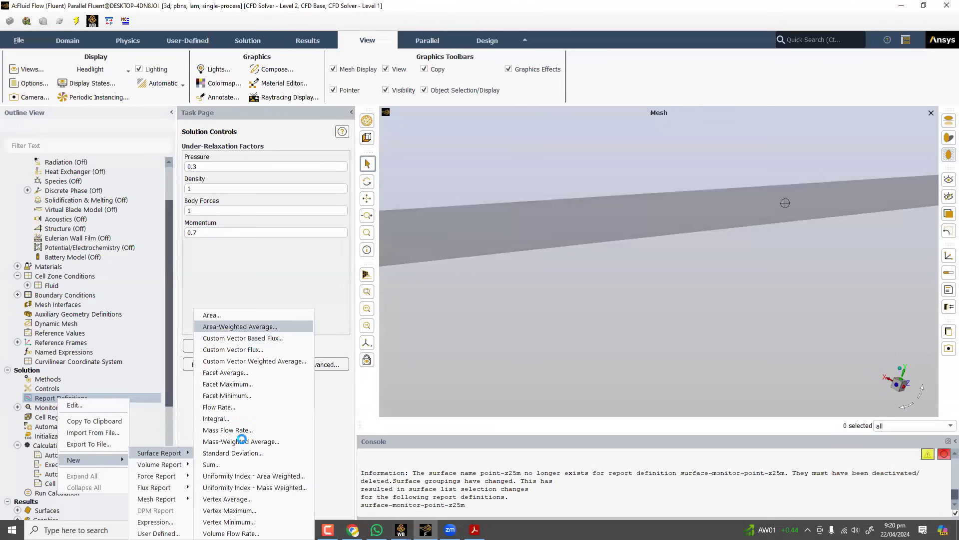
left_click(228, 498)
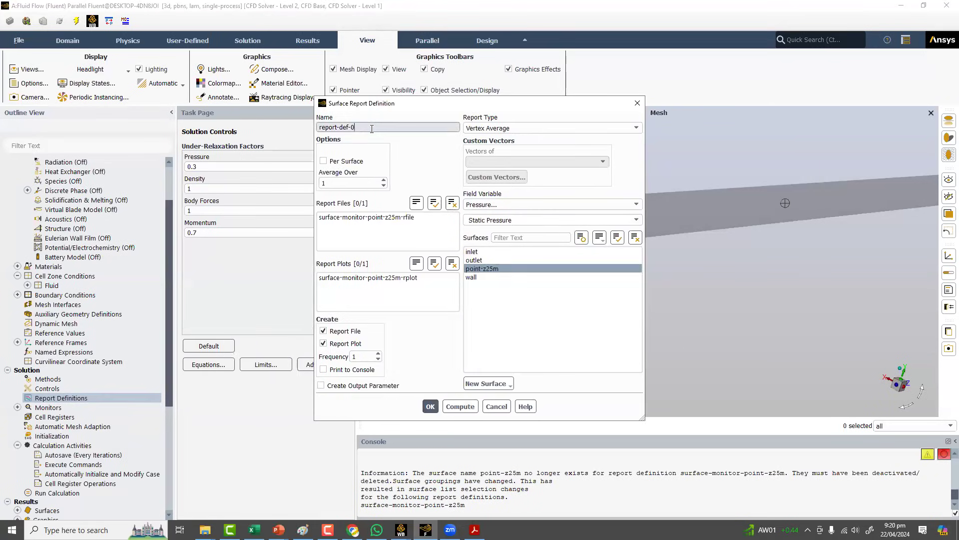
left_click_drag(372, 129, 333, 125)
type("surface-monitor-z25m-velocity")
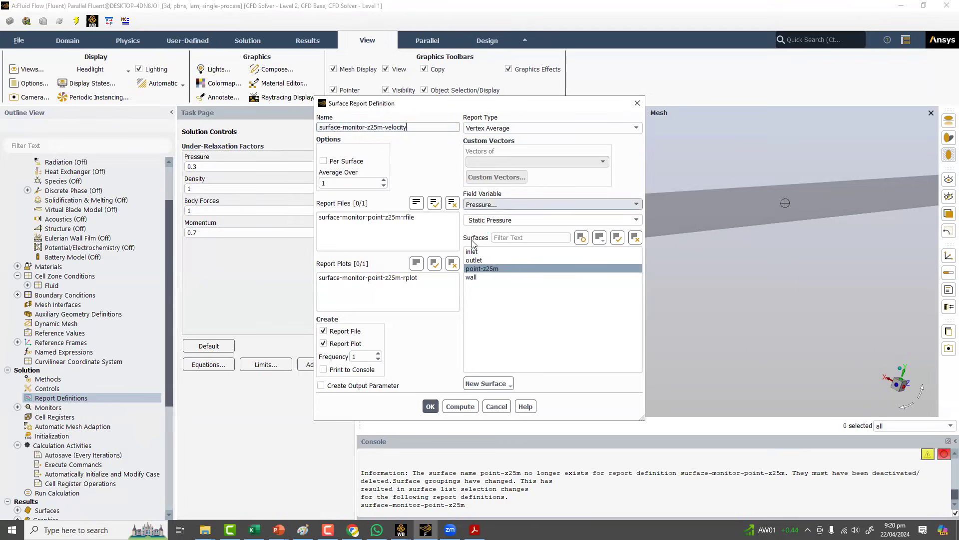
left_click(550, 205)
left_click(552, 231)
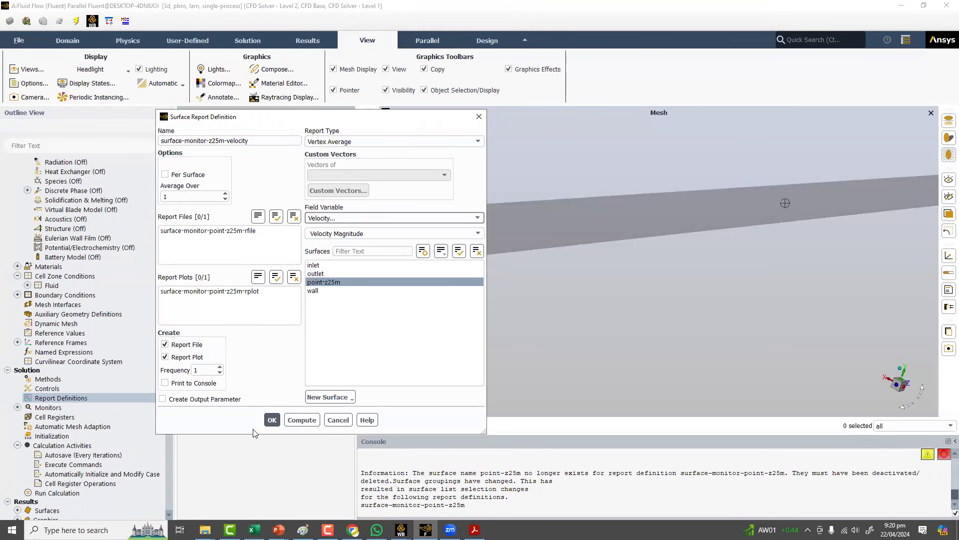
left_click(165, 383)
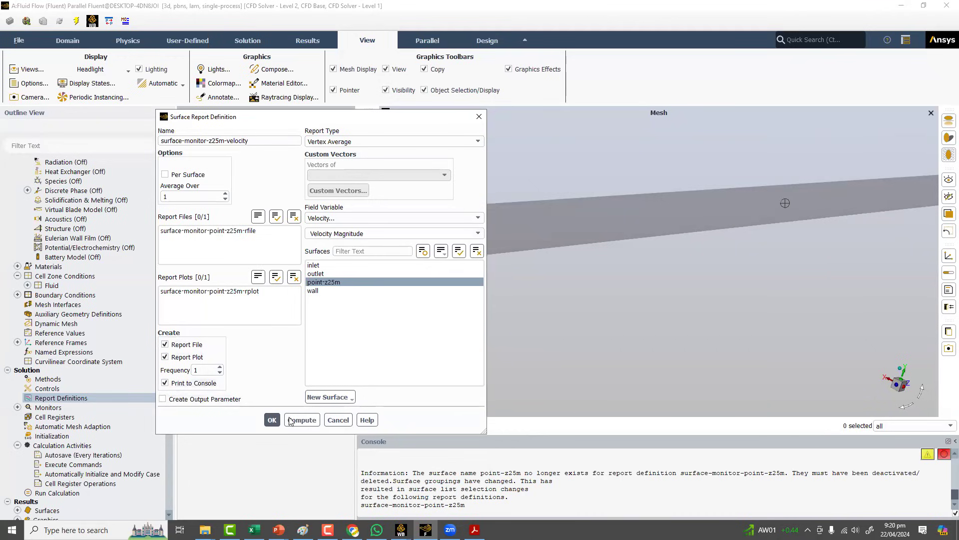
- Delete the leftover surface-monitor-point-z25m-rfile report file and surface-monitor-point-z25m-rplot report plot from the monitors
left_click(18, 416)
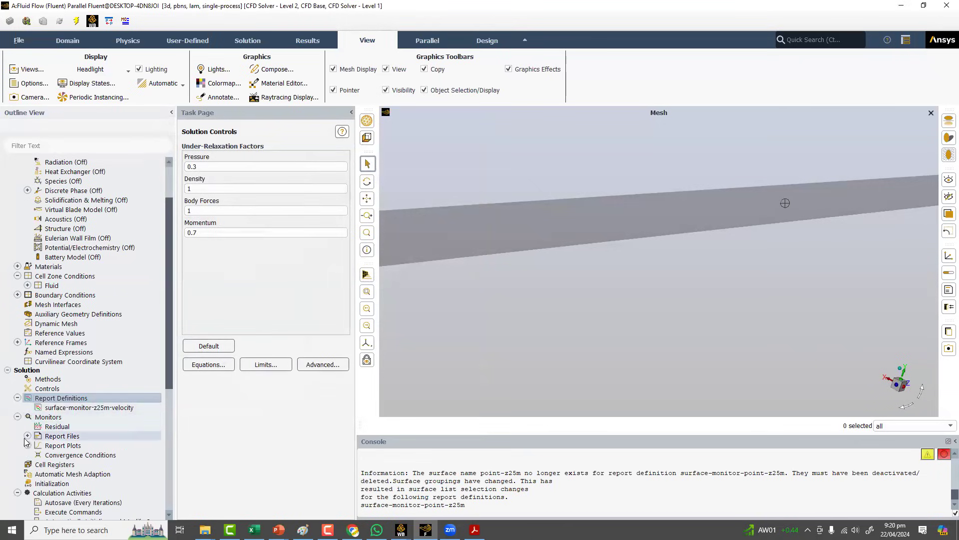
left_click(27, 435)
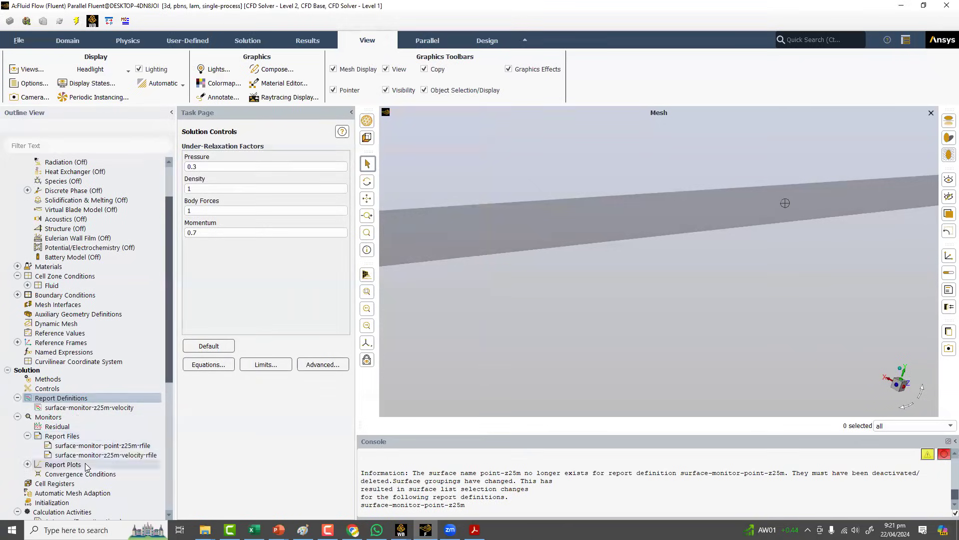
left_click(27, 464)
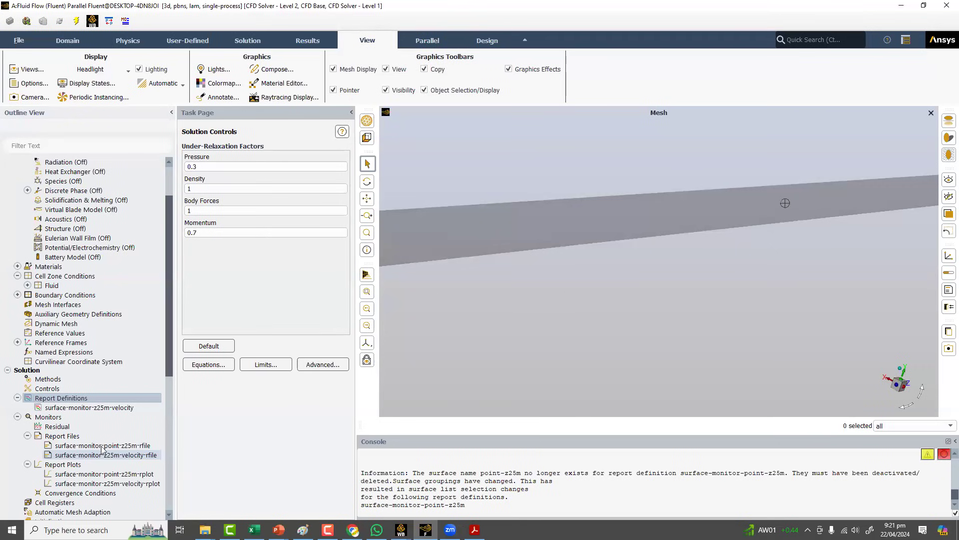
left_click(101, 447)
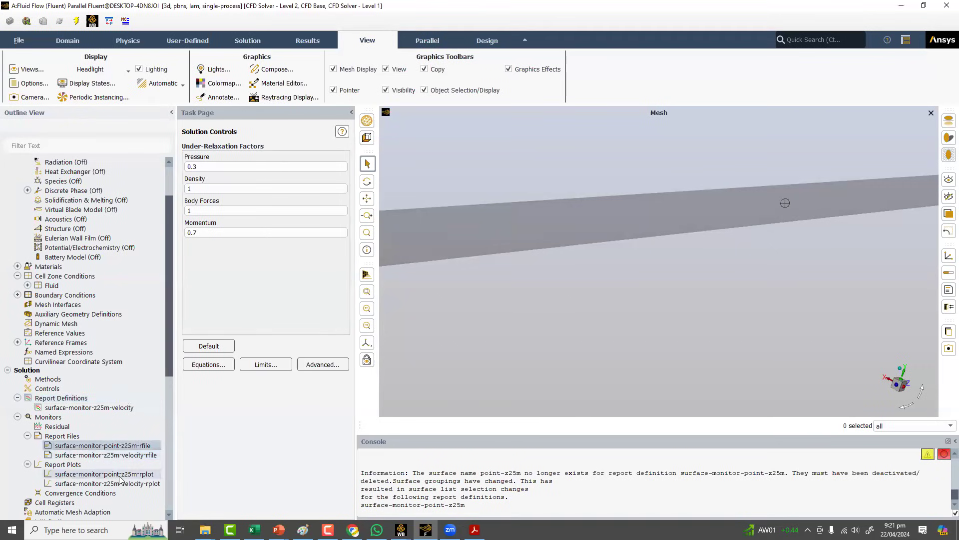
right_click(121, 477)
left_click(138, 482)
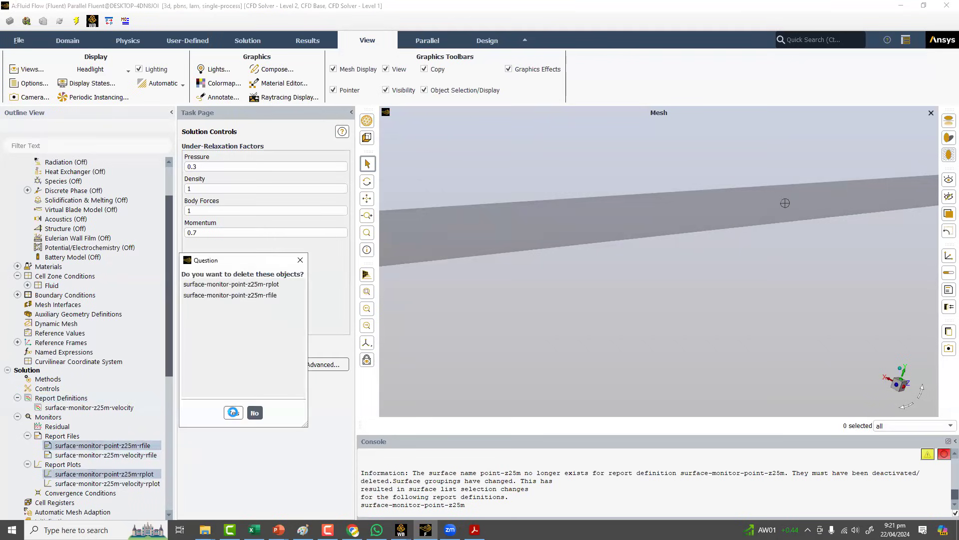
key("Return")
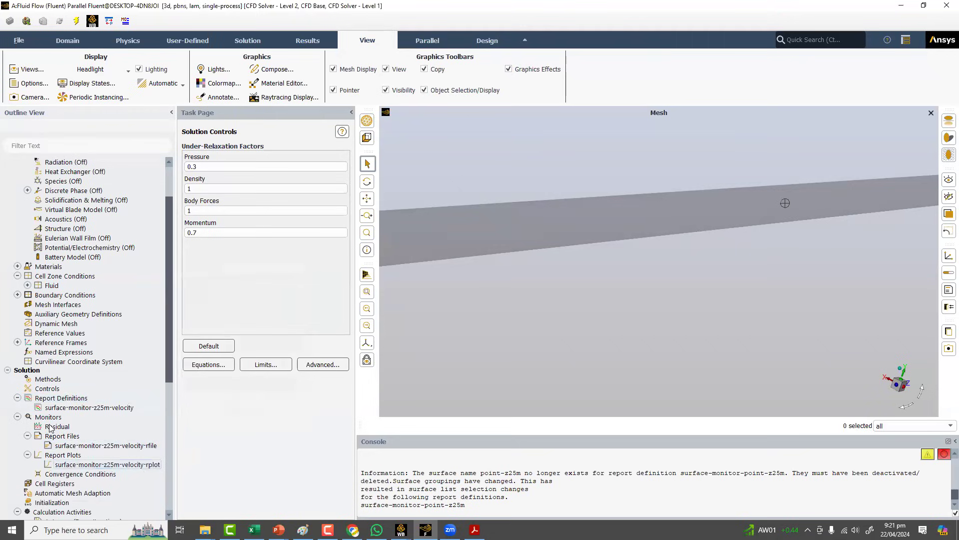
- Review and accept the residual monitor settings, and initialize the solution with Hybrid Initialization
double_click(55, 427)
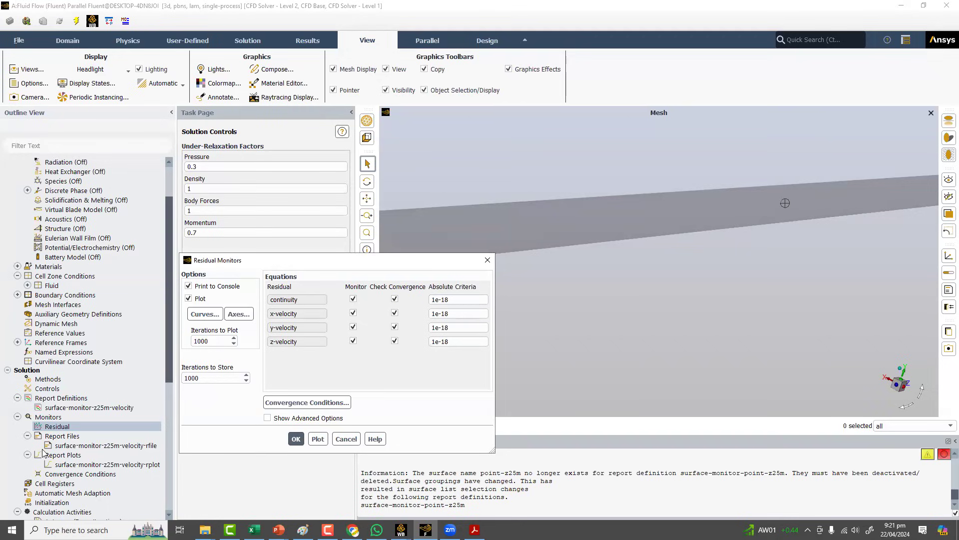
left_click(296, 439)
scroll(63, 447, "down", 2)
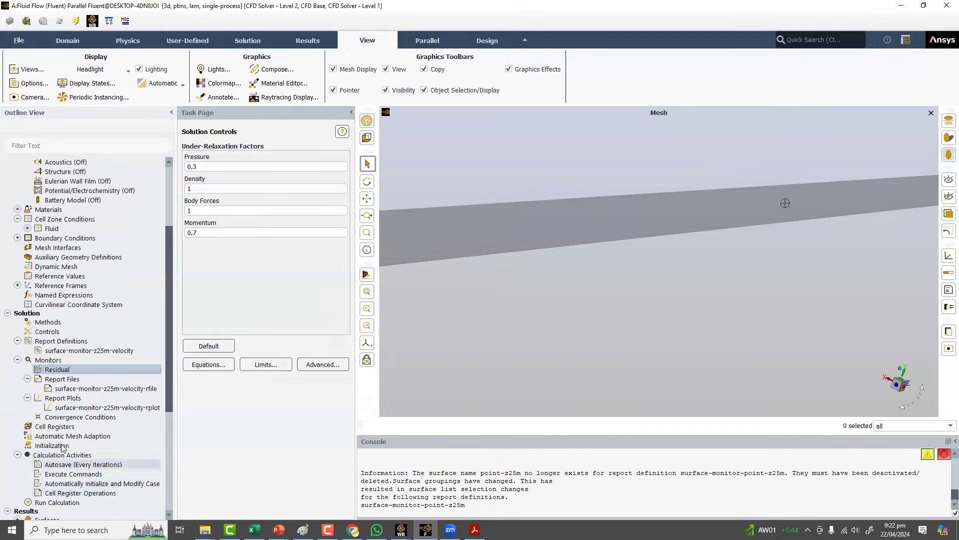
left_click(61, 446)
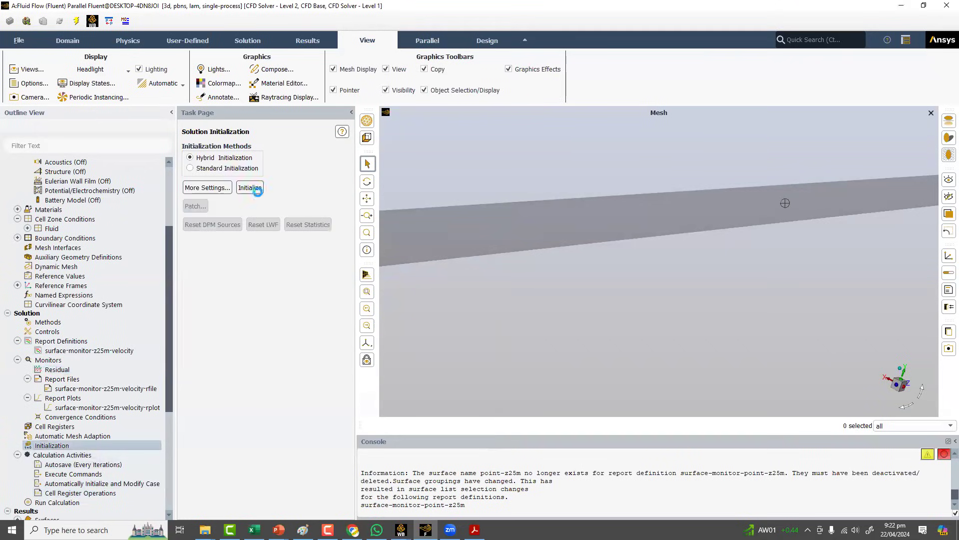
left_click(250, 187)
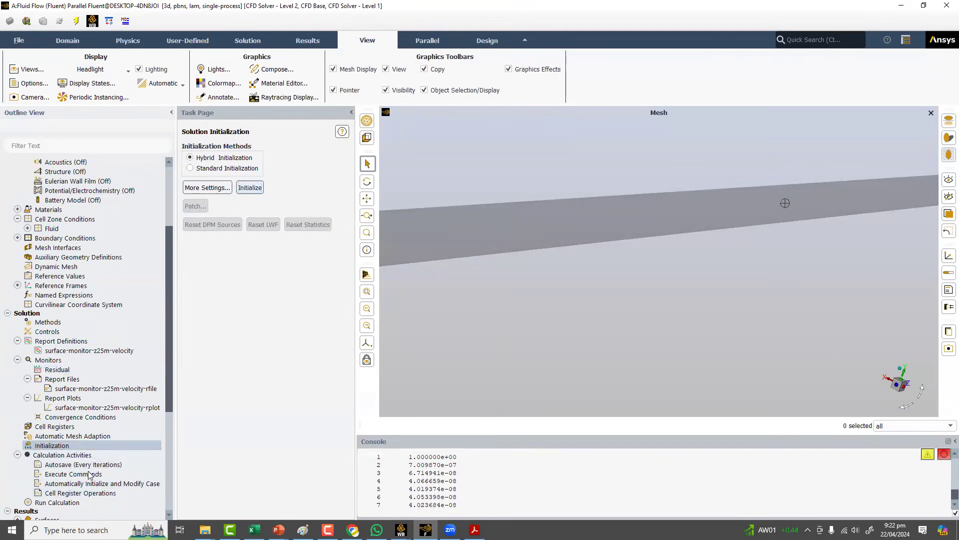
- Run the calculation with 500 iterations, watch the scaled residuals plot and dismiss the completion notice
scroll(70, 462, "down", 2)
left_click(67, 454)
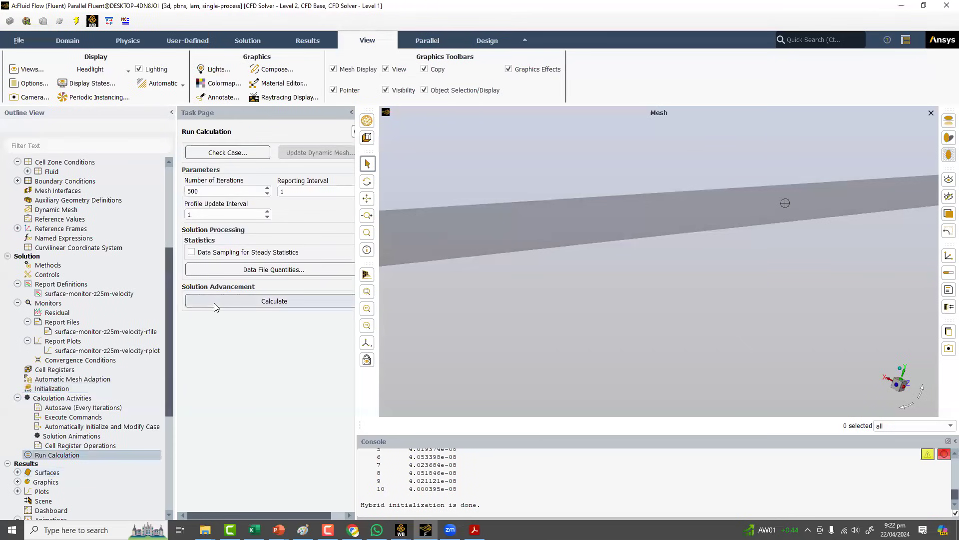
left_click(214, 301)
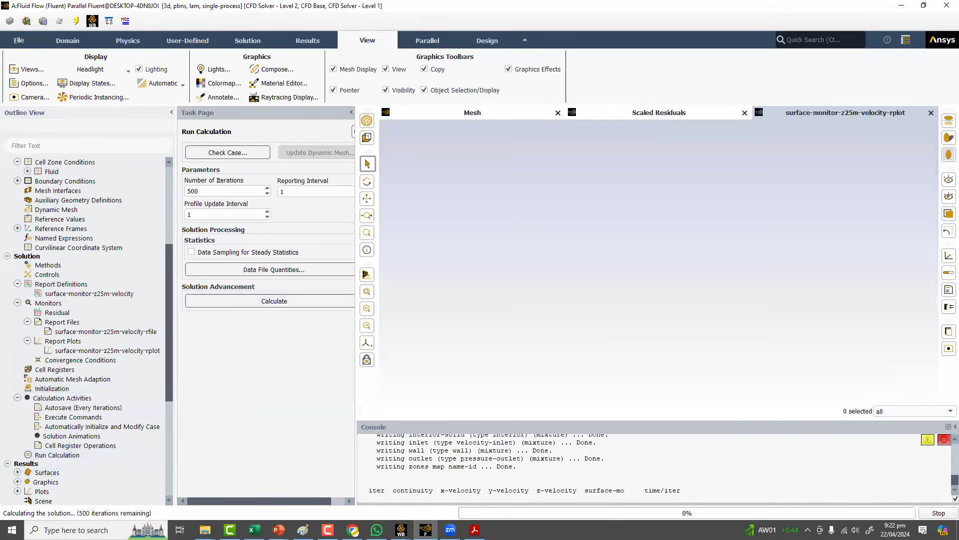
left_click(377, 530)
key("alt+Tab")
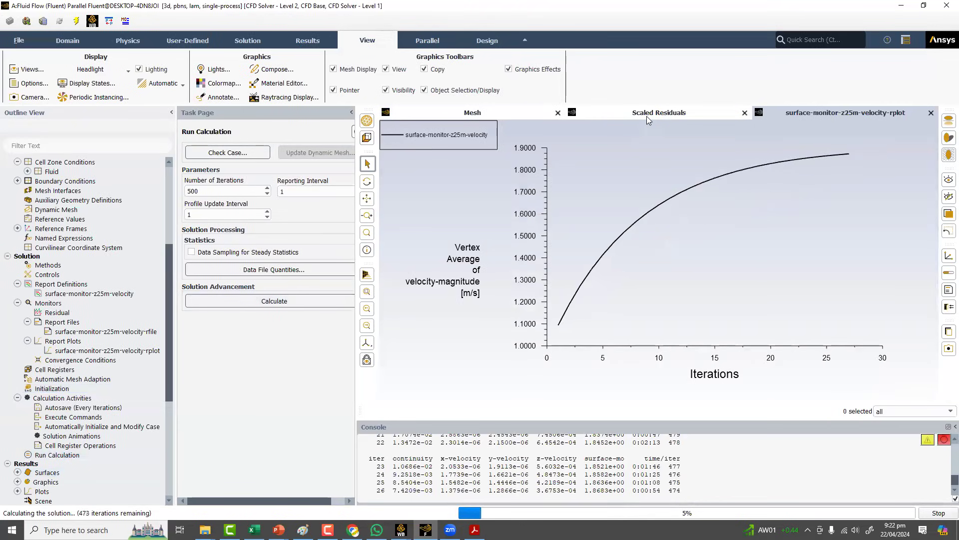
left_click(597, 114)
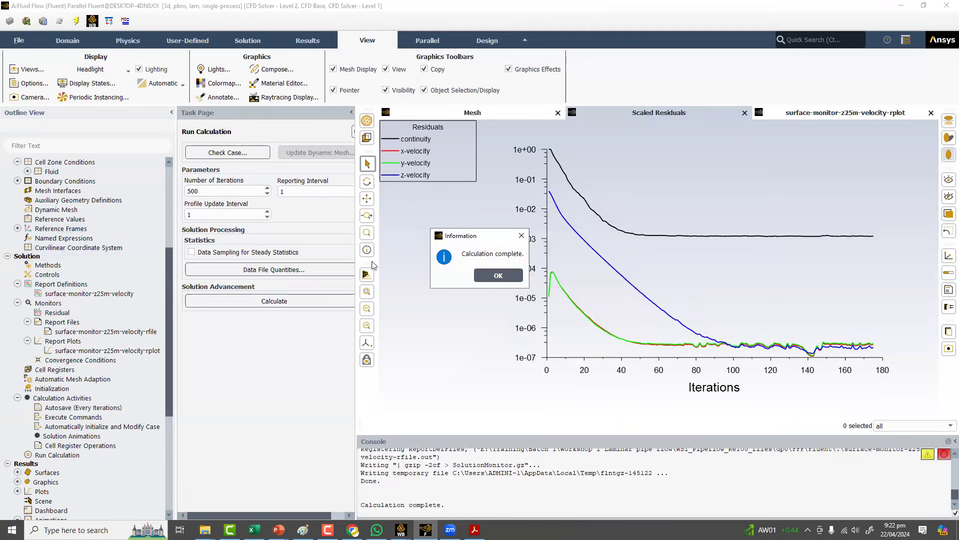
key("Return")
- Open the velocity inlet settings of the inlet boundary
scroll(82, 269, "up", 6)
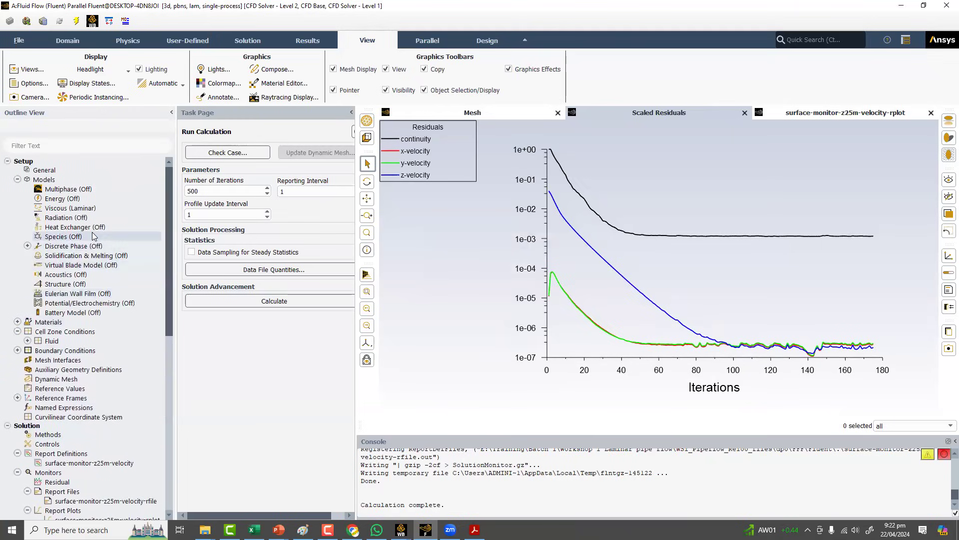
double_click(54, 351)
double_click(52, 360)
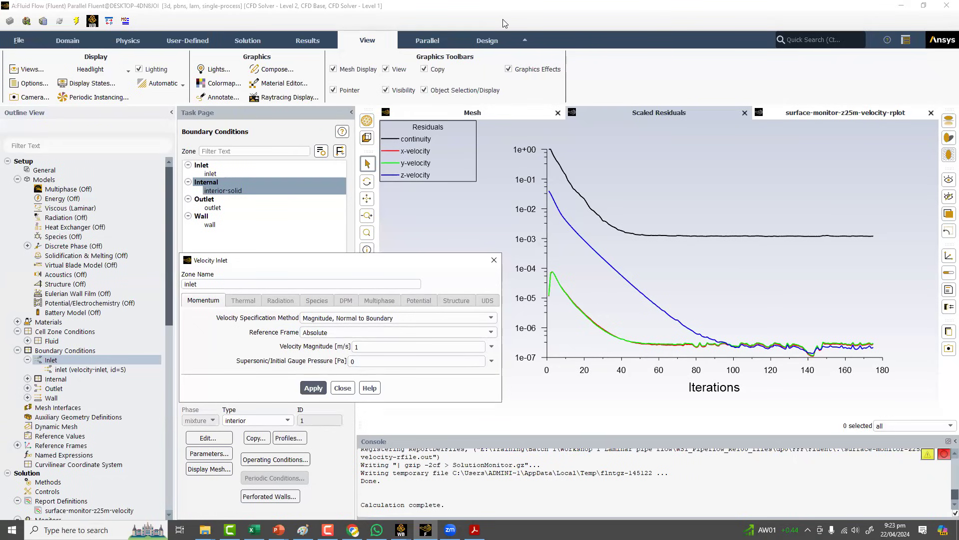
- Annotate the residual plot freehand with four parallel flow arrows and the label 1 m/second
left_click(661, 163)
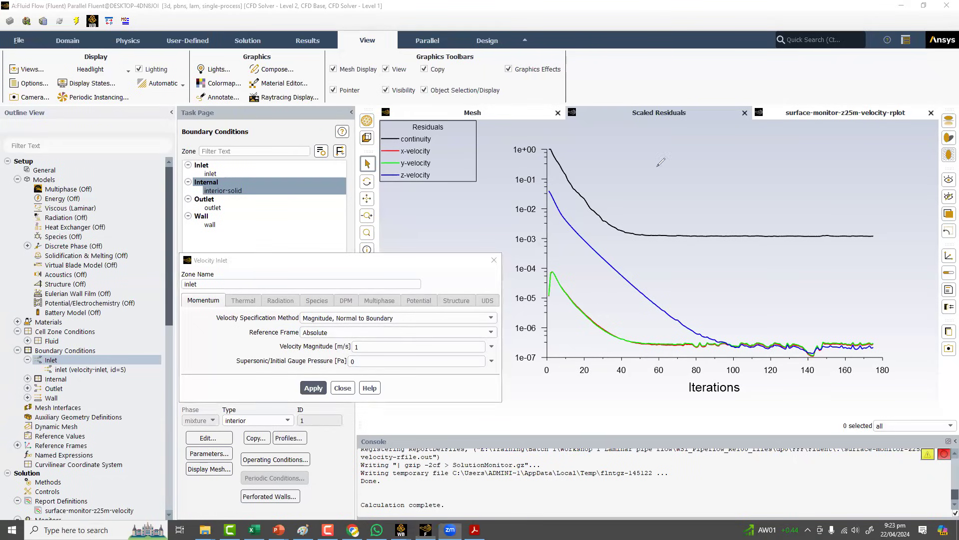
mouse_move(620, 177)
left_mouse_down()
mouse_move(638, 177)
mouse_move(637, 200)
left_mouse_up()
left_click_drag(635, 195, 636, 218)
left_click_drag(632, 214, 639, 233)
left_click_drag(637, 228, 638, 240)
mouse_move(667, 192)
left_mouse_down()
mouse_move(667, 201)
mouse_move(697, 198)
mouse_move(729, 176)
mouse_move(693, 218)
left_mouse_up()
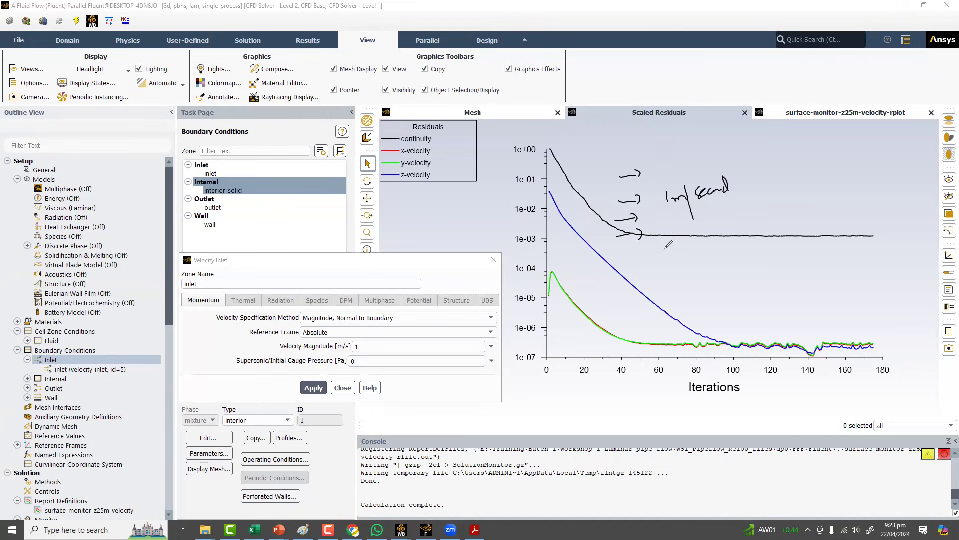
- Sketch red velocity-versus-time axes over the residual plot, labelled U and Time, with a horizontal line for constant velocity
mouse_move(774, 148)
left_mouse_down()
mouse_move(773, 281)
mouse_move(911, 280)
left_mouse_up()
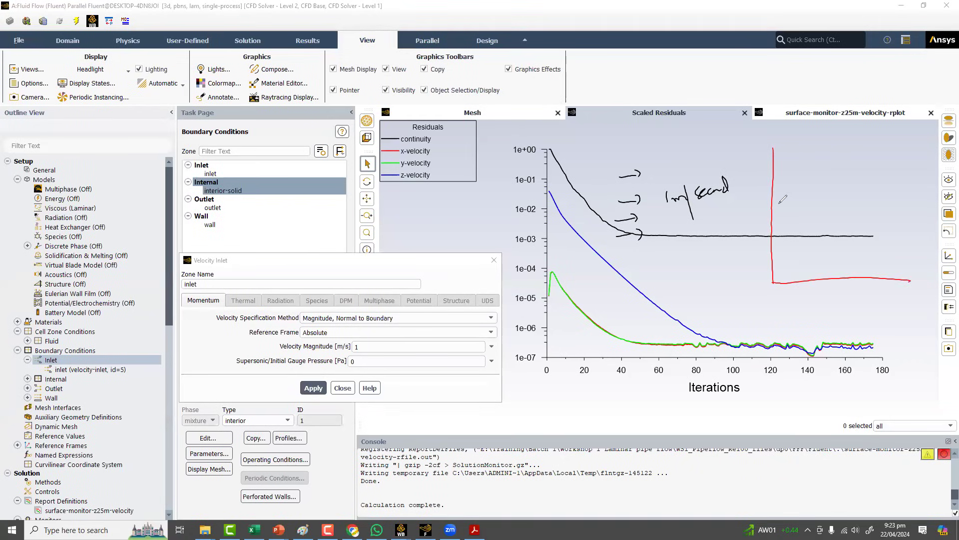
left_click_drag(738, 208, 745, 207)
left_click_drag(825, 296, 850, 299)
left_click_drag(774, 199, 927, 192)
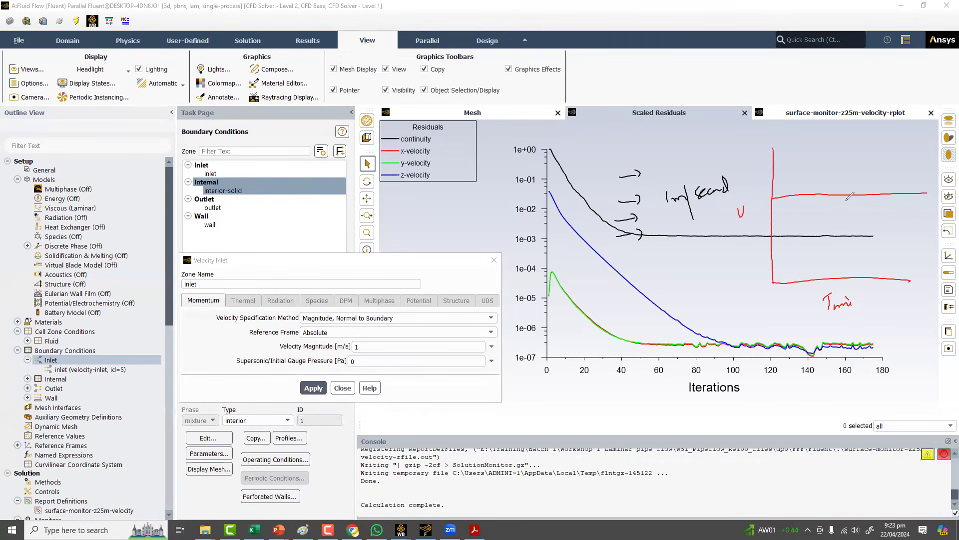
- Label the constant line 1 m/sec, draw a blue fluctuating wave around it and mark its amplitude as 0.1 m/sec
mouse_move(856, 204)
left_mouse_down()
mouse_move(877, 212)
mouse_move(883, 197)
left_mouse_up()
left_click_drag(778, 194, 867, 197)
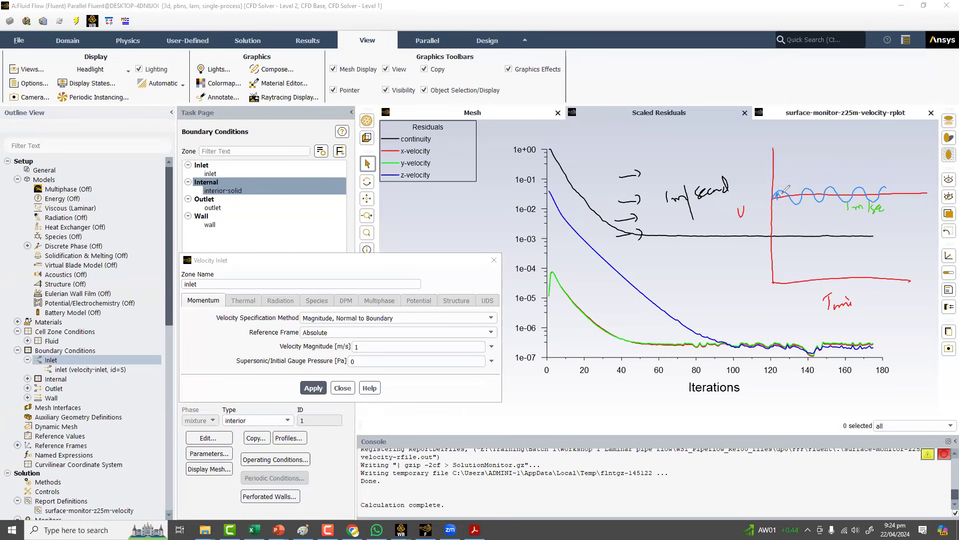
left_click_drag(801, 175, 812, 170)
left_click_drag(778, 197, 798, 186)
left_click_drag(800, 180, 816, 174)
left_click_drag(801, 183, 817, 177)
- Handwrite the ratio 0.1/10 = 0.01 below the flow arrows
mouse_move(670, 259)
left_mouse_down()
mouse_move(696, 270)
mouse_move(676, 291)
mouse_move(709, 261)
left_mouse_up()
left_click(677, 264)
left_click_drag(702, 268, 730, 254)
left_click(724, 257)
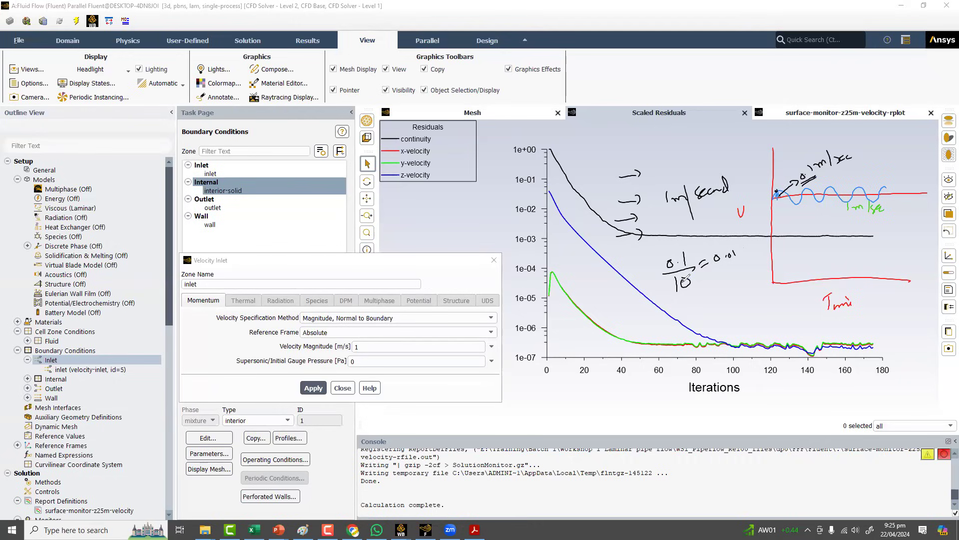
- Correct the handwritten ratio, bracket it and multiply it by 100, and write 0.1 x 100 = 10% beside it
mouse_move(687, 276)
left_mouse_down()
mouse_move(726, 281)
mouse_move(731, 257)
left_mouse_up()
left_click_drag(661, 261, 672, 292)
left_click_drag(695, 248, 697, 287)
left_click_drag(614, 274, 623, 290)
left_click_drag(628, 270, 638, 286)
left_click_drag(738, 266, 746, 274)
left_click_drag(748, 265, 764, 270)
left_click_drag(725, 303, 733, 302)
left_click_drag(728, 310, 747, 307)
left_click_drag(752, 298, 755, 296)
left_click_drag(766, 293, 761, 305)
left_click(760, 295)
left_click(769, 297)
- Handwrite Turbulence Intensity = 10% beneath the residual plot
mouse_move(664, 415)
left_mouse_down()
mouse_move(664, 432)
mouse_move(672, 407)
mouse_move(680, 429)
left_mouse_up()
left_click_drag(678, 421, 686, 427)
mouse_move(679, 419)
left_mouse_down()
mouse_move(751, 413)
mouse_move(813, 379)
left_mouse_up()
mouse_move(808, 385)
left_mouse_down()
mouse_move(804, 401)
mouse_move(835, 378)
mouse_move(848, 385)
left_mouse_up()
mouse_move(853, 372)
left_mouse_down()
mouse_move(864, 374)
mouse_move(863, 386)
left_mouse_up()
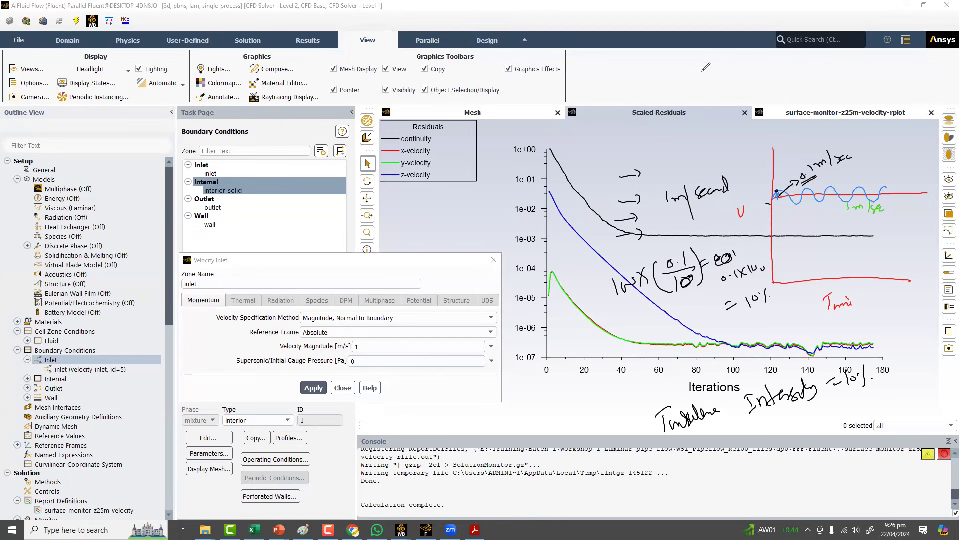
- Handwrite the example intensities 1%, 0.1% and 5% above the plot
mouse_move(709, 70)
left_mouse_down()
mouse_move(710, 83)
mouse_move(723, 85)
mouse_move(788, 69)
left_mouse_up()
left_click(793, 72)
left_click_drag(799, 68, 808, 81)
left_click(805, 68)
left_click(816, 77)
mouse_move(852, 64)
left_mouse_down()
mouse_move(842, 85)
mouse_move(863, 84)
left_mouse_up()
left_click(871, 77)
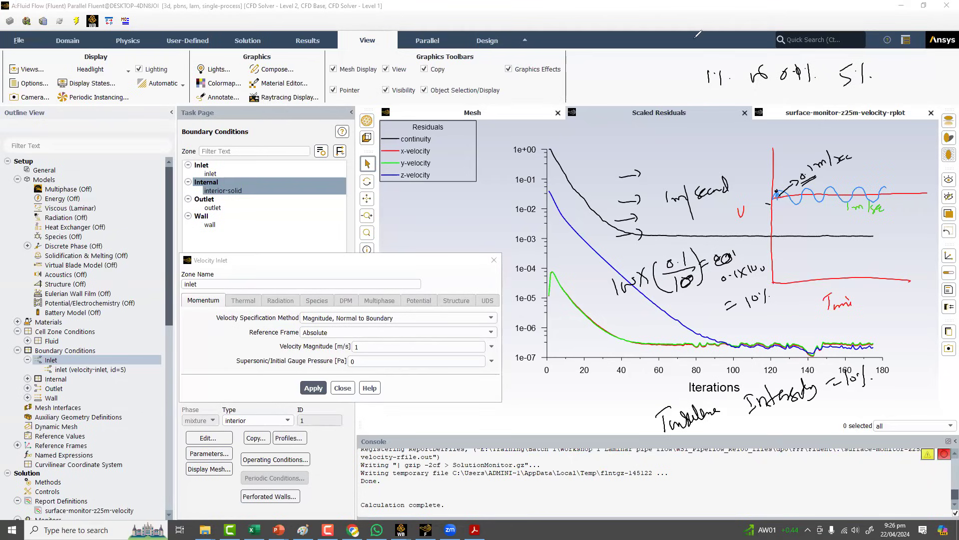
- Add a last handwritten note above the plot and clear all annotations from the screen
left_click_drag(572, 75, 582, 88)
left_click_drag(591, 69, 619, 76)
left_click_drag(575, 98, 607, 82)
key("Escape")
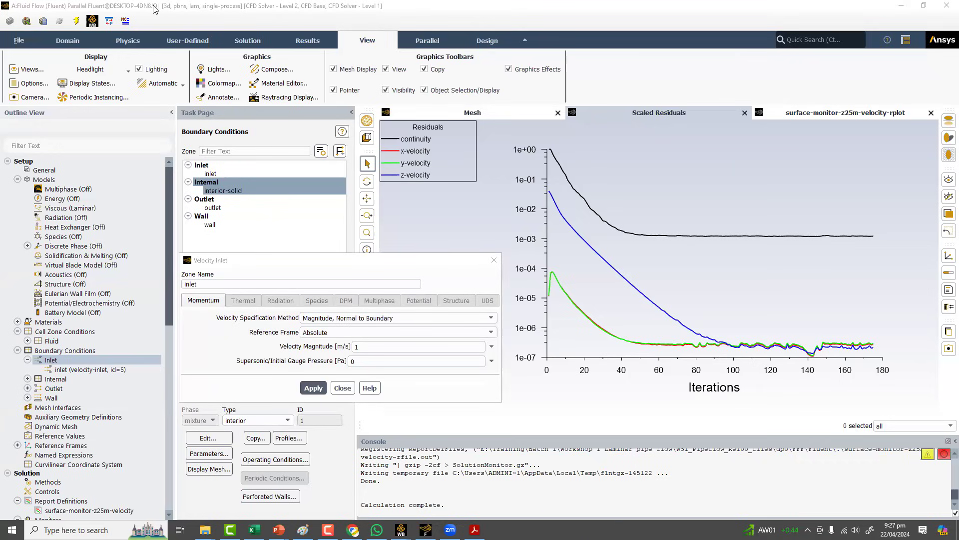
- Display a new filled contour plot of static pressure on the wall surface and bring the pipe's inlet end into view
left_click(302, 39)
left_click(88, 83)
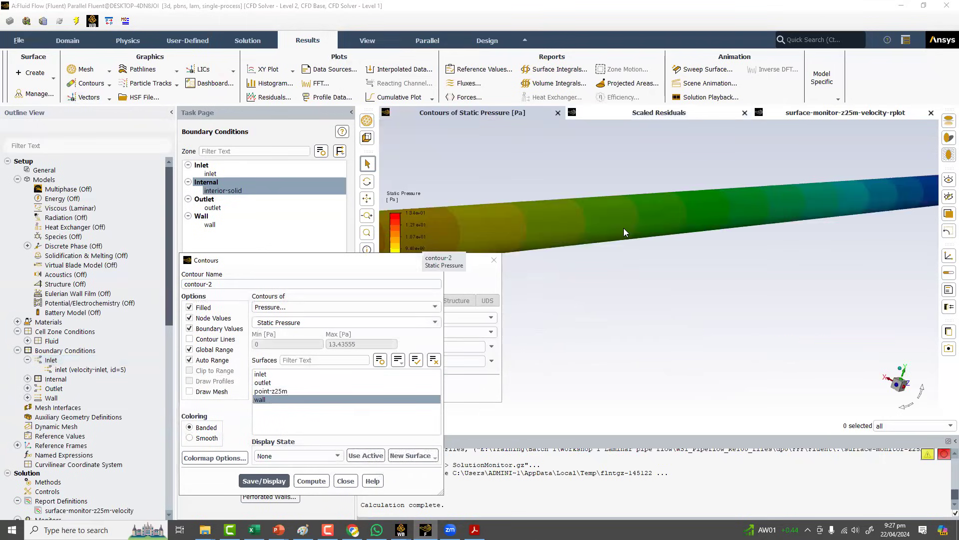
left_click_drag(578, 237, 493, 266)
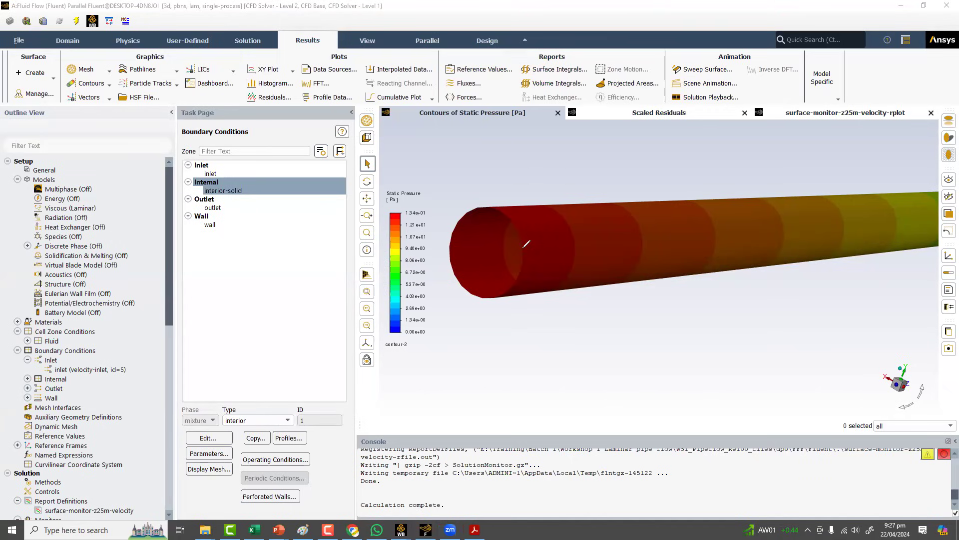
- Draw two double-headed arrows along the pipe wall near the inlet end of the pressure contour
left_click_drag(522, 249, 591, 233)
left_click_drag(523, 234, 566, 229)
left_click_drag(524, 242, 524, 251)
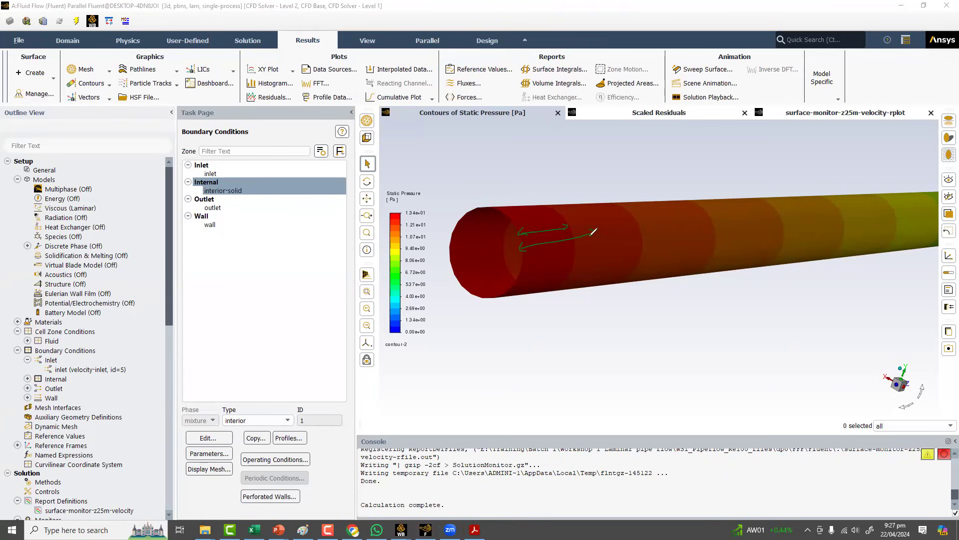
left_click_drag(590, 234, 589, 227)
- Handwrite Quantities above the pipe, add a mark near the inlet arrows, and clear all annotations
mouse_move(675, 146)
left_mouse_down()
mouse_move(690, 143)
mouse_move(689, 156)
mouse_move(697, 152)
mouse_move(686, 148)
mouse_move(714, 143)
mouse_move(733, 149)
left_mouse_up()
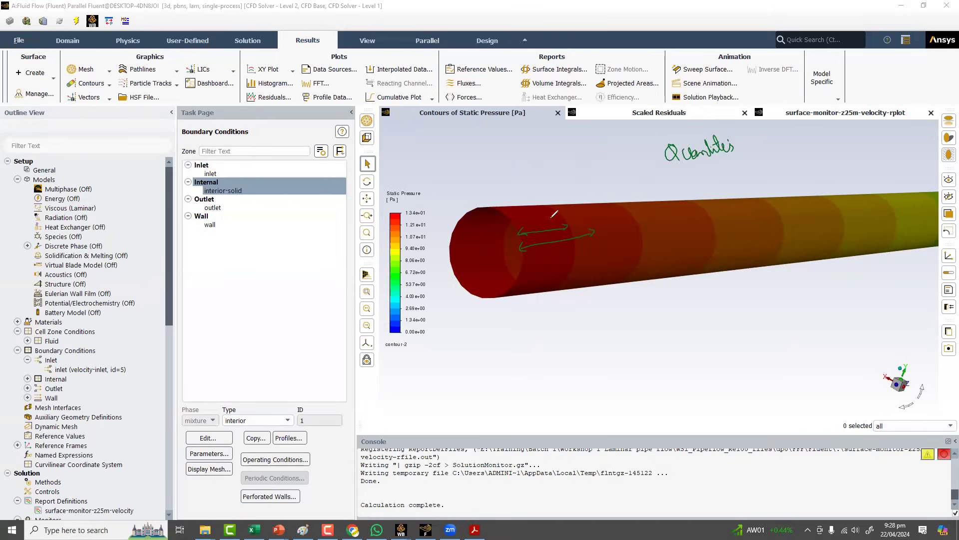
left_click_drag(558, 219, 522, 231)
key("Escape")
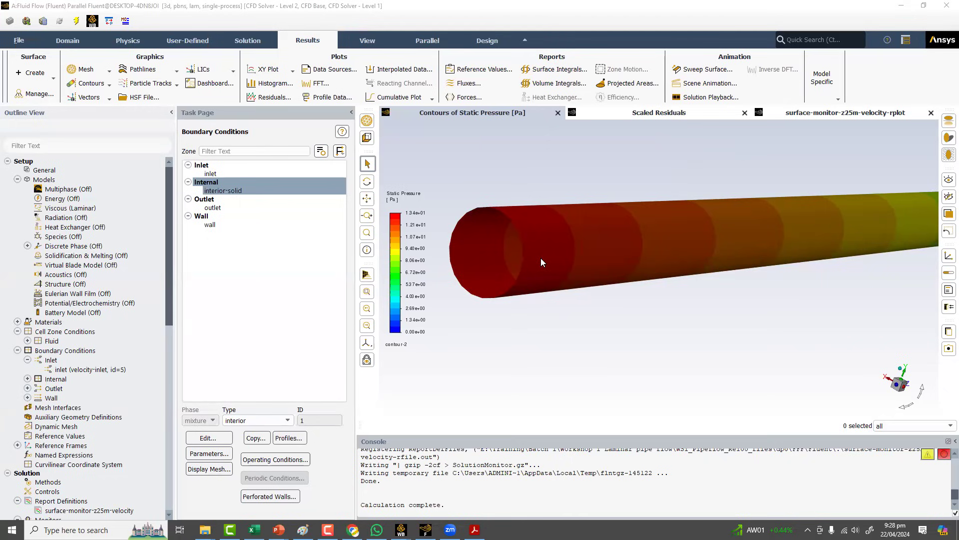
- Examine the static pressure contours along the full length of the pipe
scroll(540, 258, "down", 5)
middle_click_drag(581, 262, 581, 256)
scroll(558, 252, "up", 2)
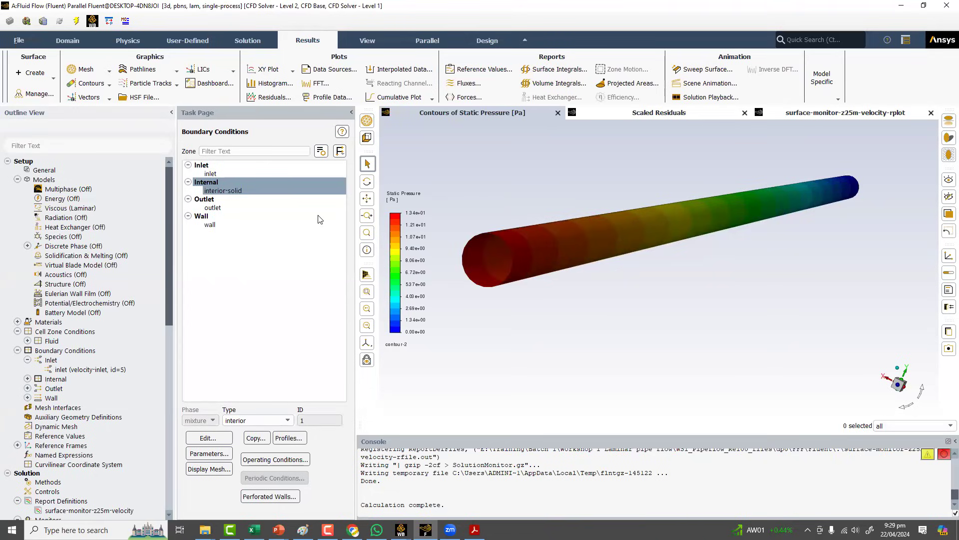
middle_click_drag(320, 220, 426, 496)
scroll(434, 455, "up", 2)
left_click_drag(452, 435, 452, 434)
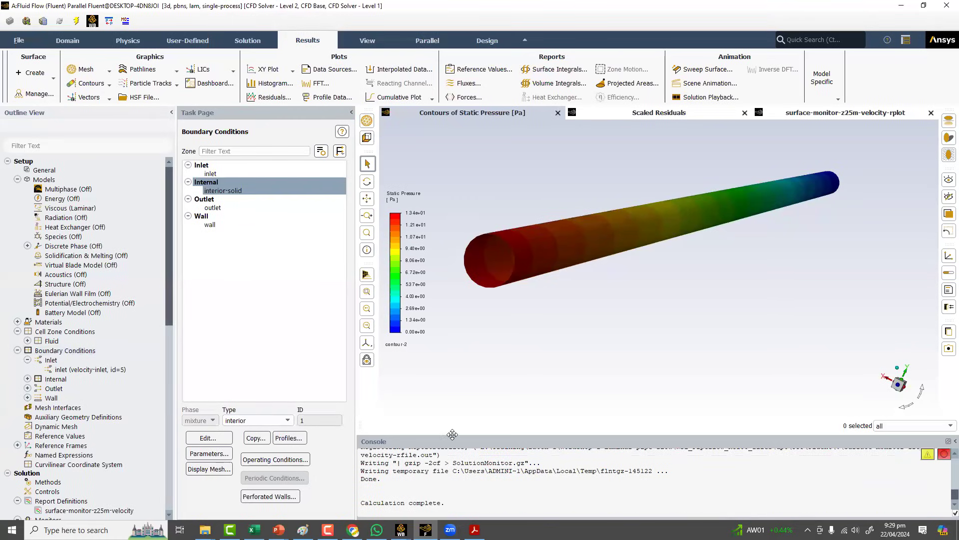
- Compare the z = 25 m velocity monitor plot with the scaled residuals plot
left_click(815, 111)
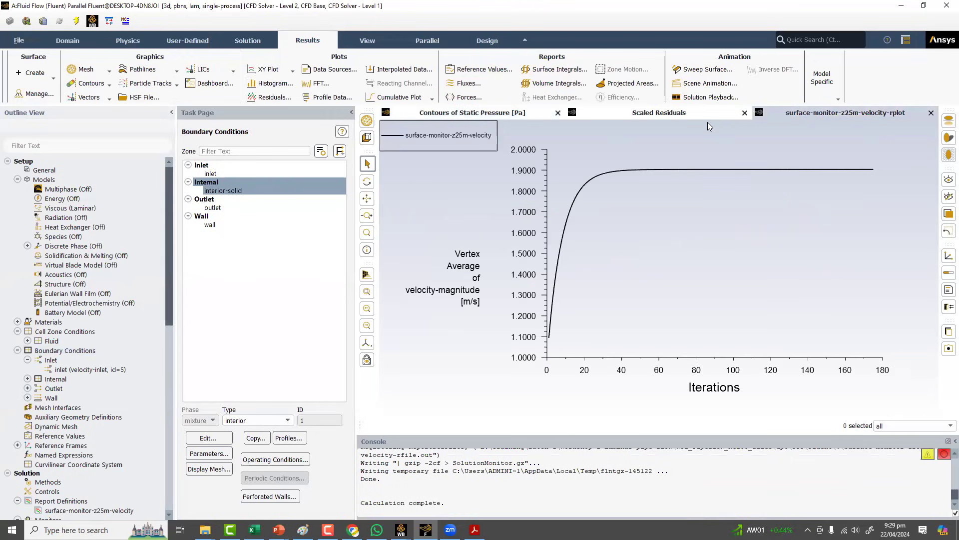
left_click(685, 113)
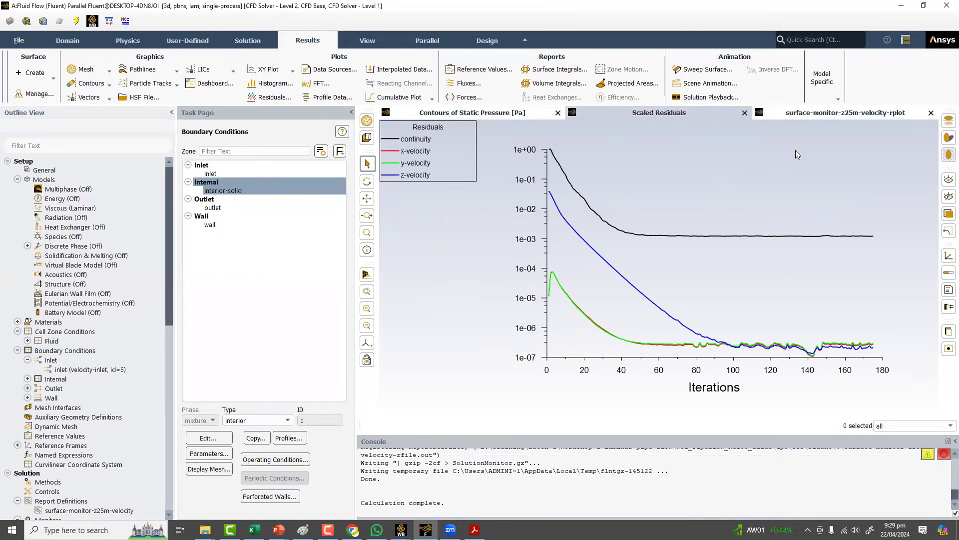
left_click(830, 112)
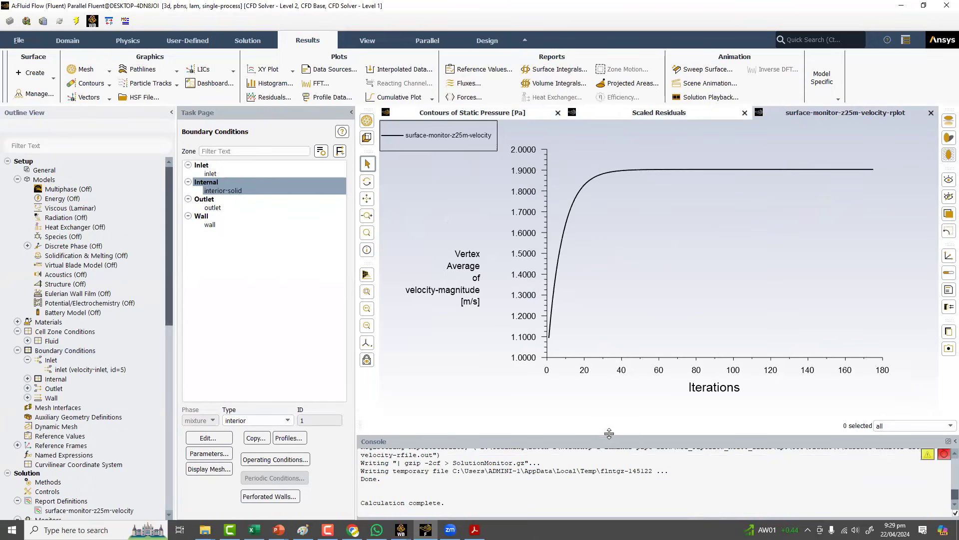
- Enlarge the console and look back through the iteration history to around iteration 33
left_click_drag(593, 266, 594, 267)
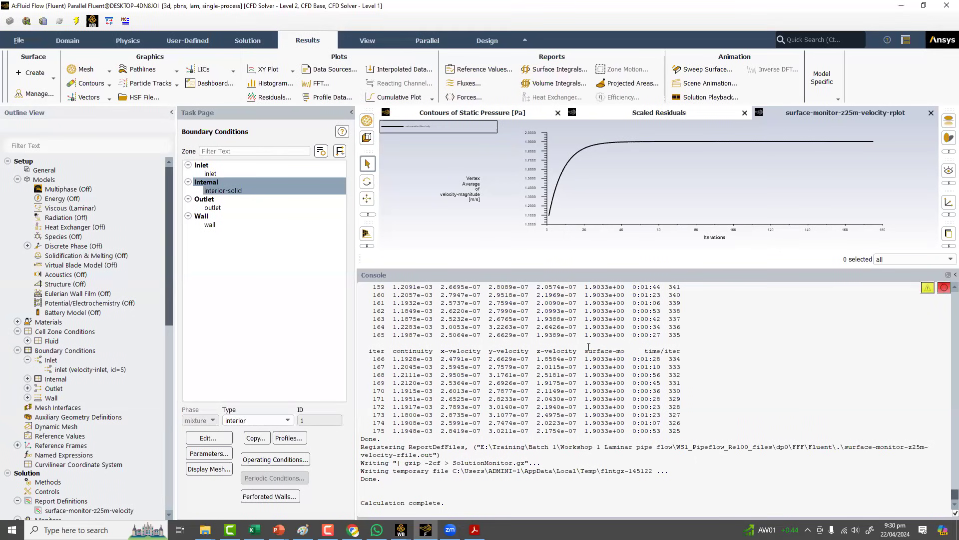
scroll(589, 346, "up", 15)
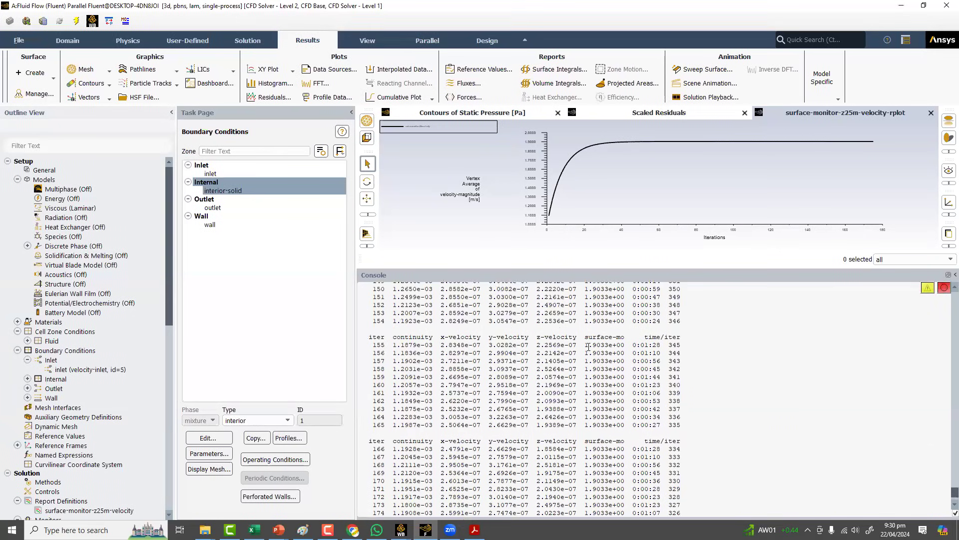
scroll(589, 347, "up", 12)
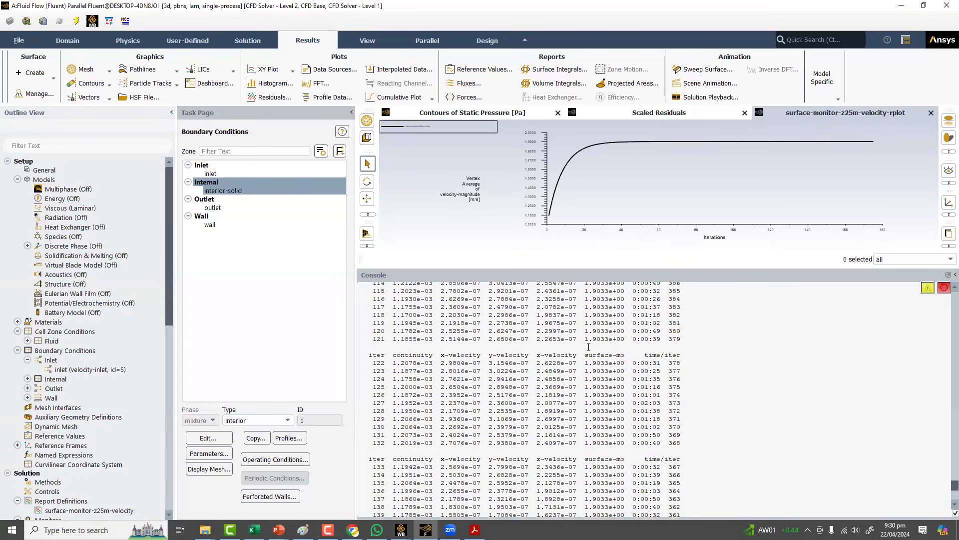
scroll(588, 347, "up", 10)
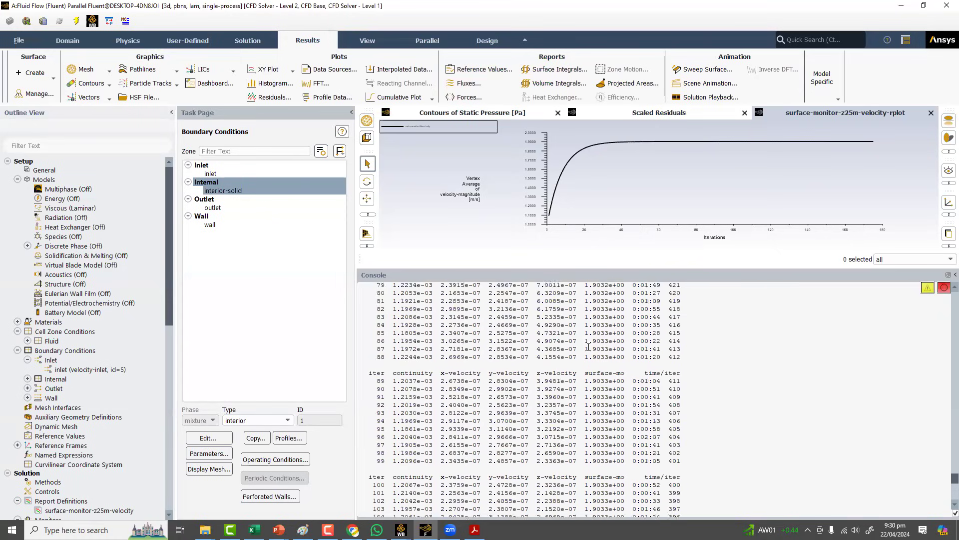
scroll(527, 380, "up", 8)
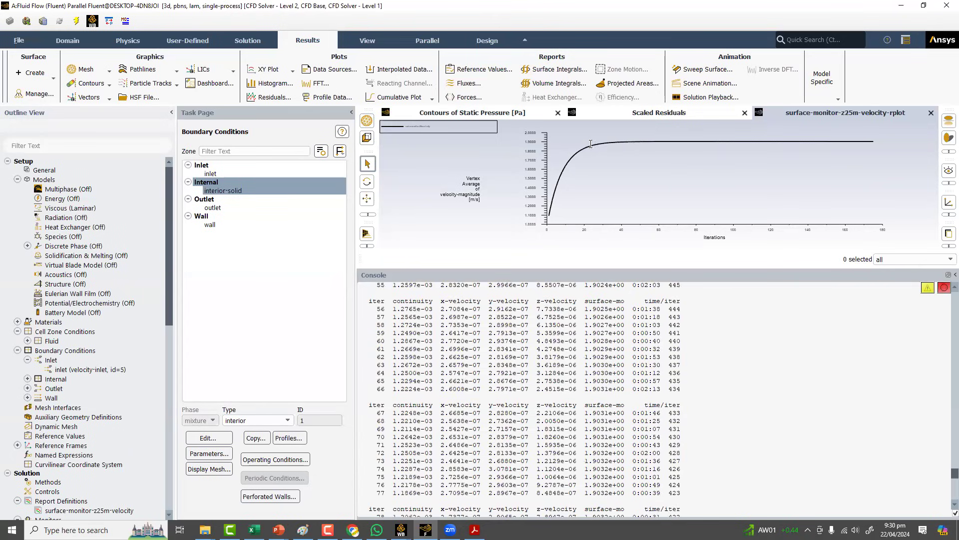
scroll(528, 379, "up", 3)
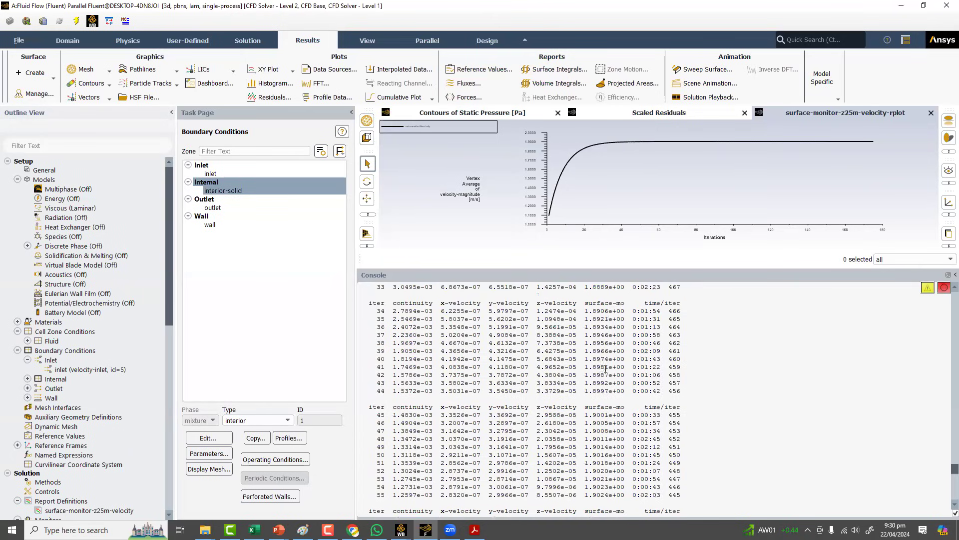
- Compare the surface monitor velocity between early and later iterations in the console, highlighting the values at iterations 66 and 82
left_click_drag(376, 359, 681, 391)
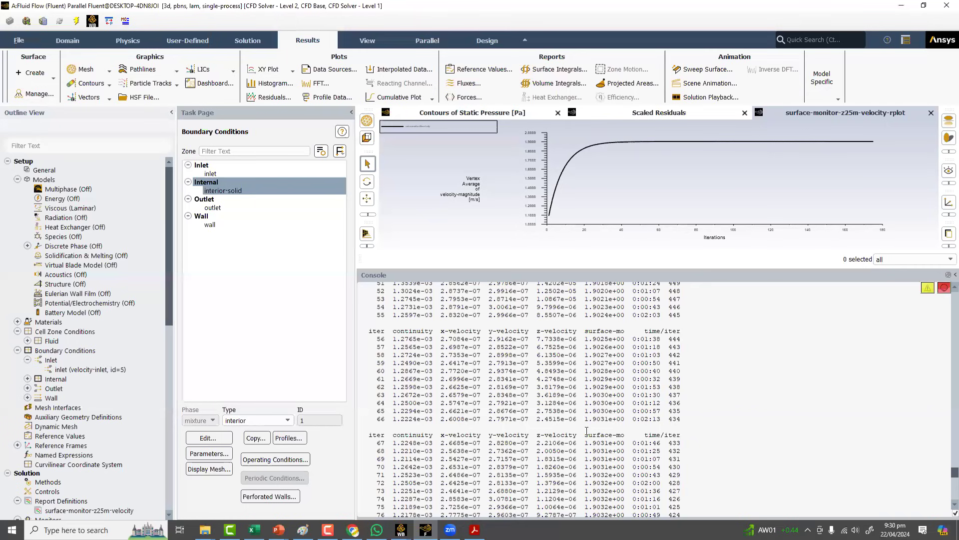
scroll(587, 445, "up", 1)
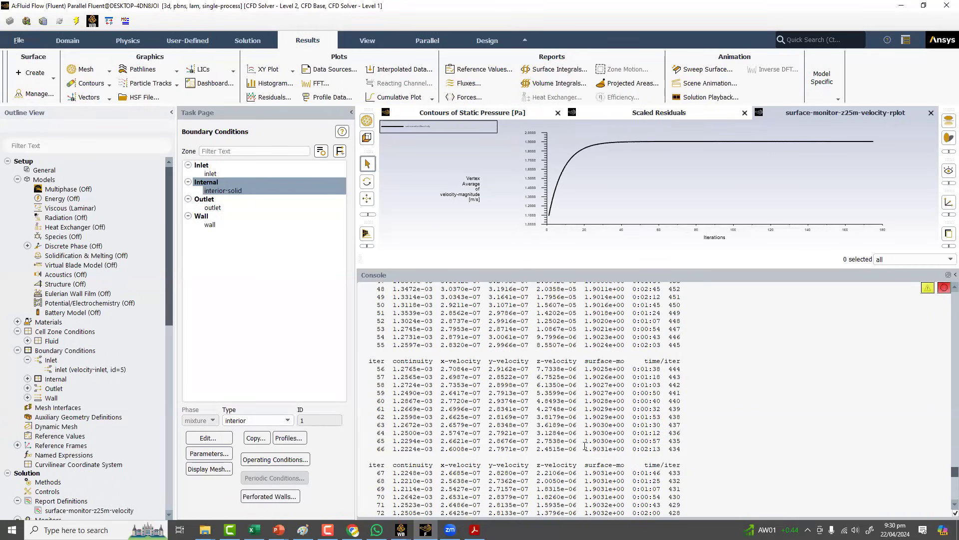
left_click_drag(586, 448, 606, 449)
scroll(620, 399, "down", 3)
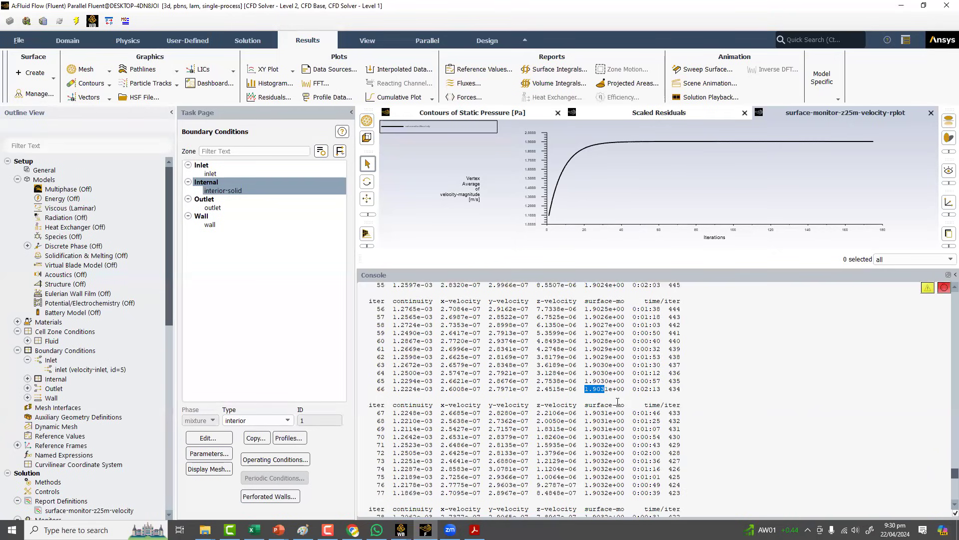
scroll(618, 402, "down", 10)
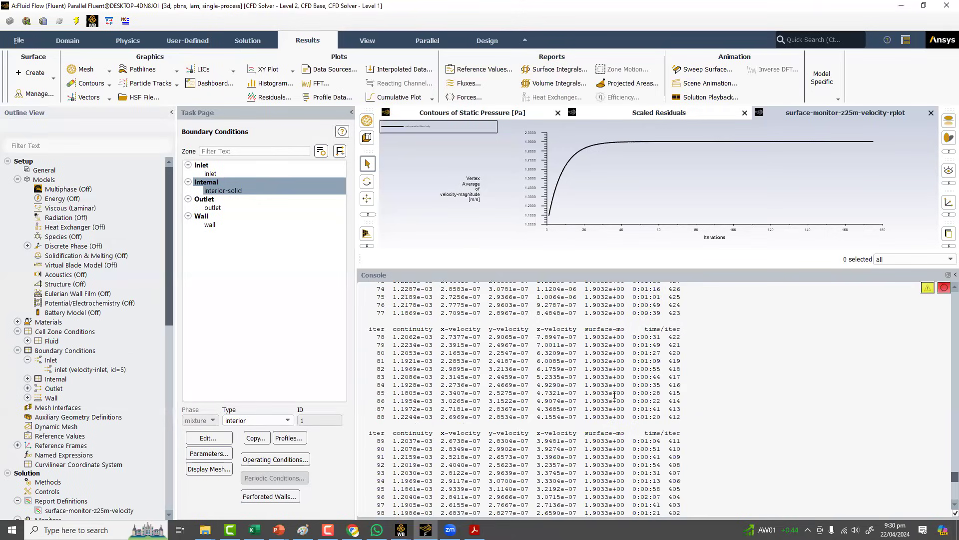
scroll(602, 379, "down", 15)
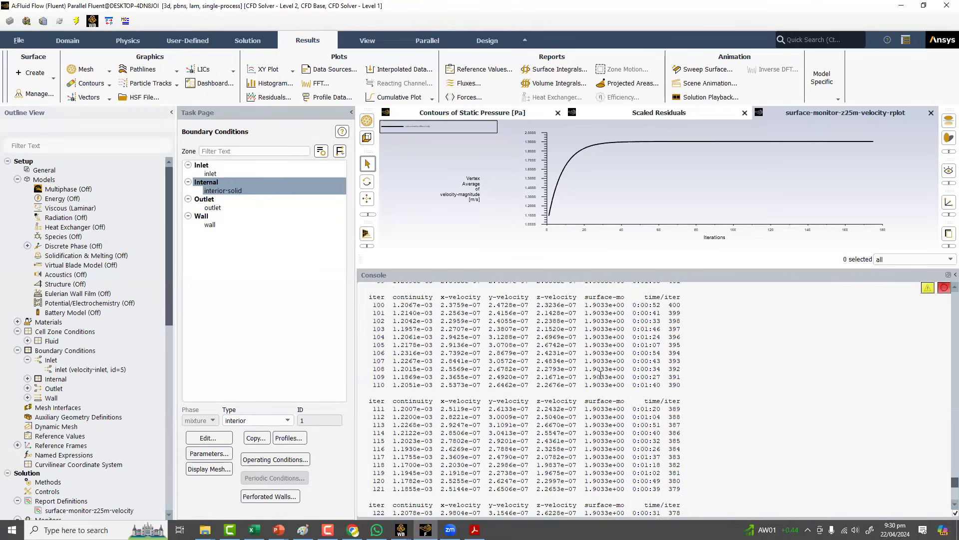
scroll(606, 374, "up", 9)
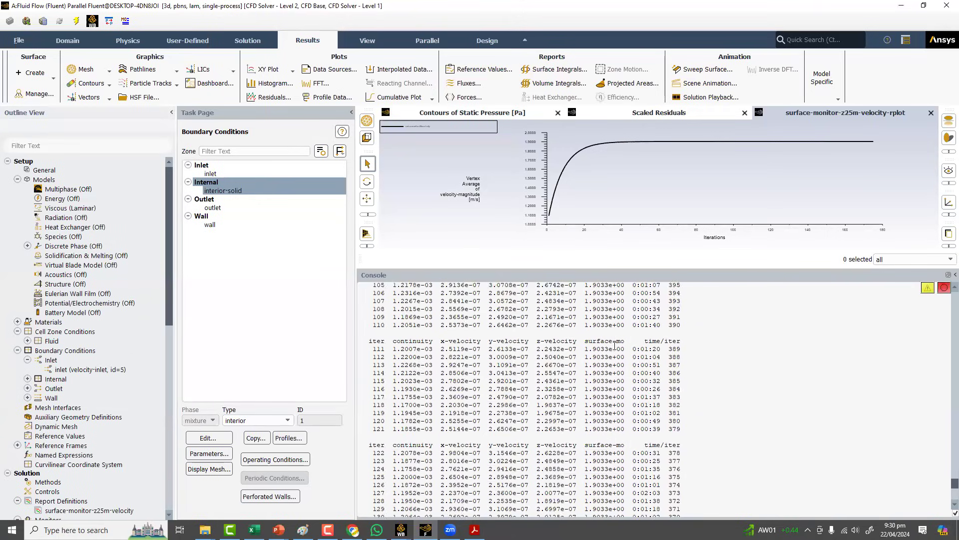
scroll(615, 346, "up", 6)
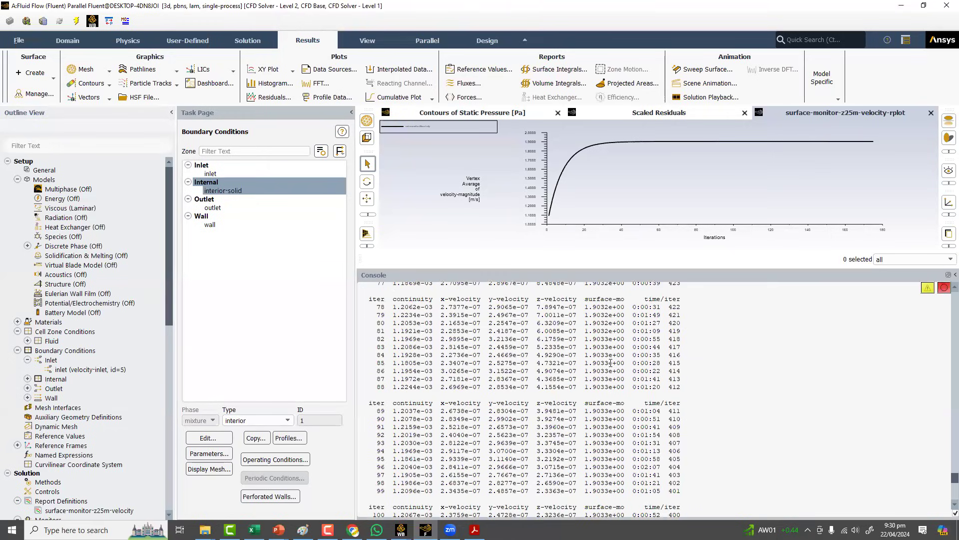
left_click_drag(376, 336, 609, 339)
- Recheck the residuals and velocity monitor plots, and shrink the console to give the plot more room
left_click(693, 113)
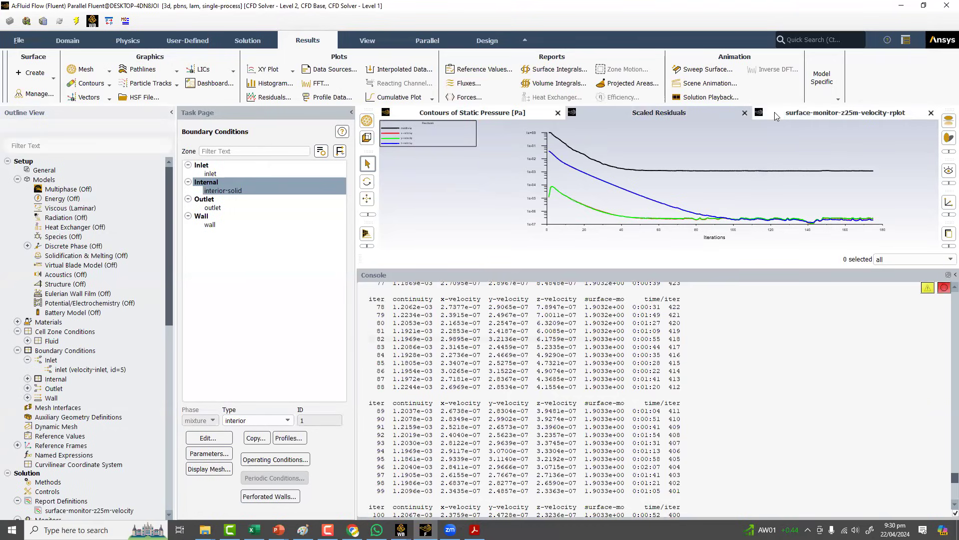
left_click(787, 114)
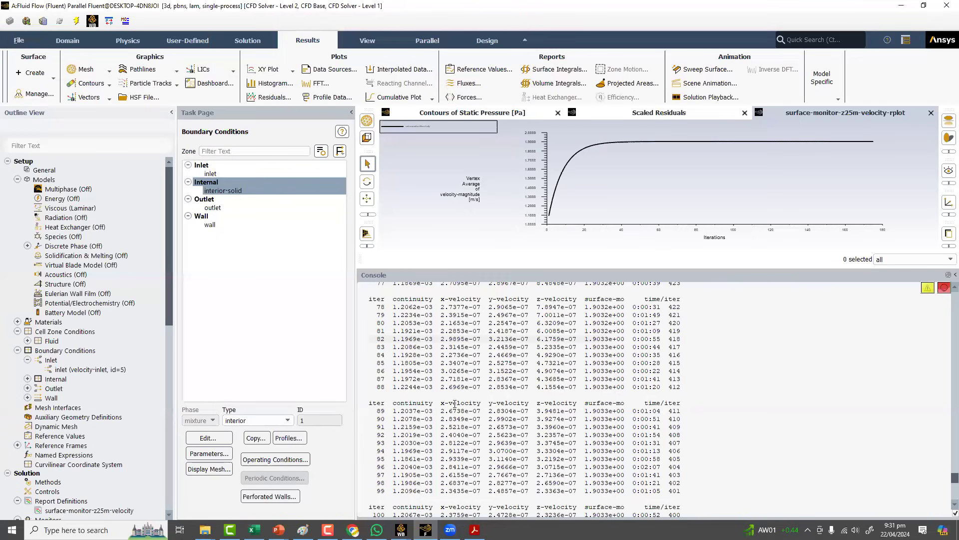
left_click_drag(699, 268, 640, 446)
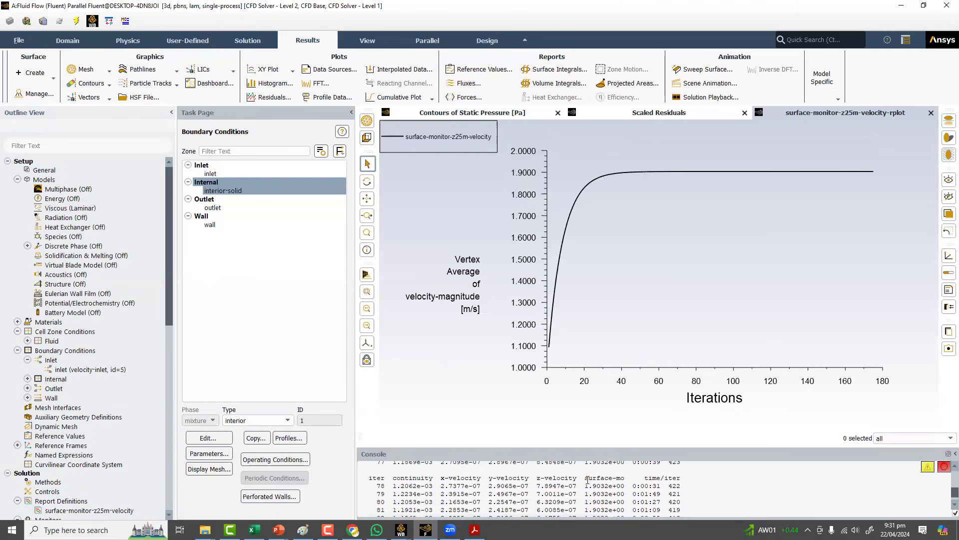
scroll(588, 480, "down", 9)
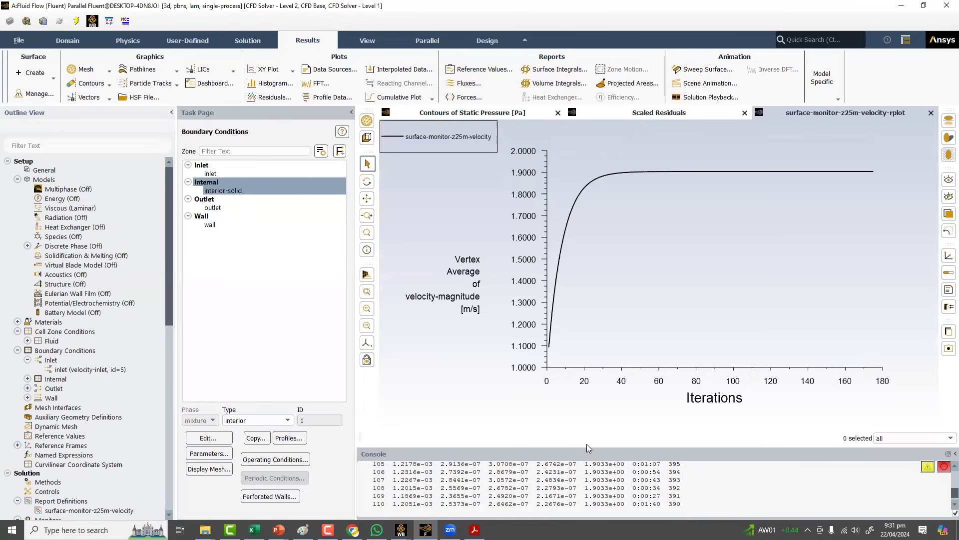
left_click(677, 113)
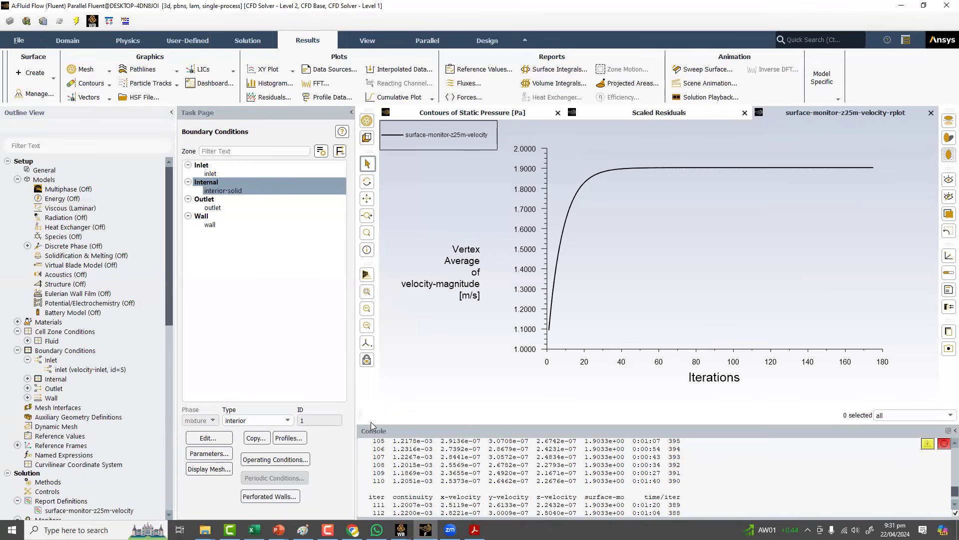
- Switch to the running laminar pipe flow slide show in PowerPoint and advance to the Velocity profile (2nd method) slide
left_click(278, 529)
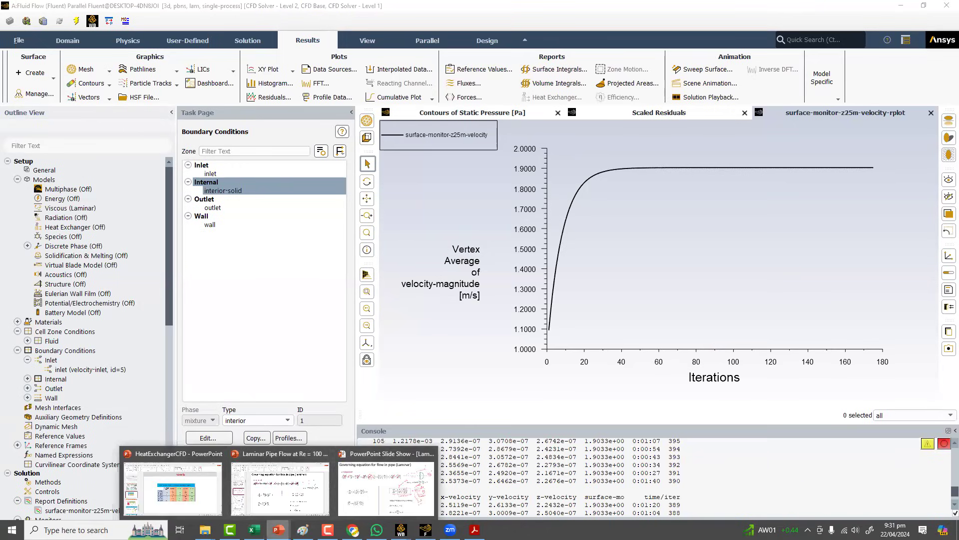
left_click(376, 481)
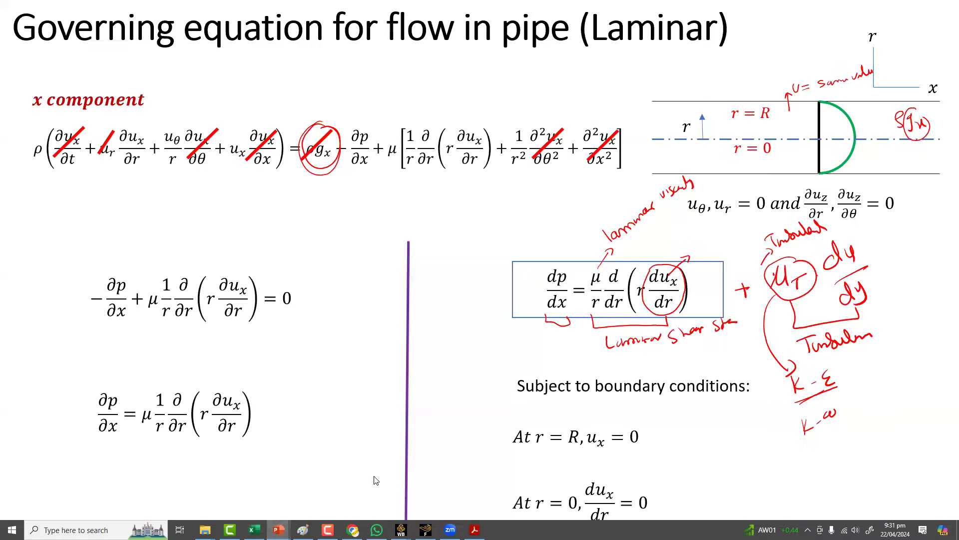
key("Right")
key("Right")
key("Right")
key("Right")
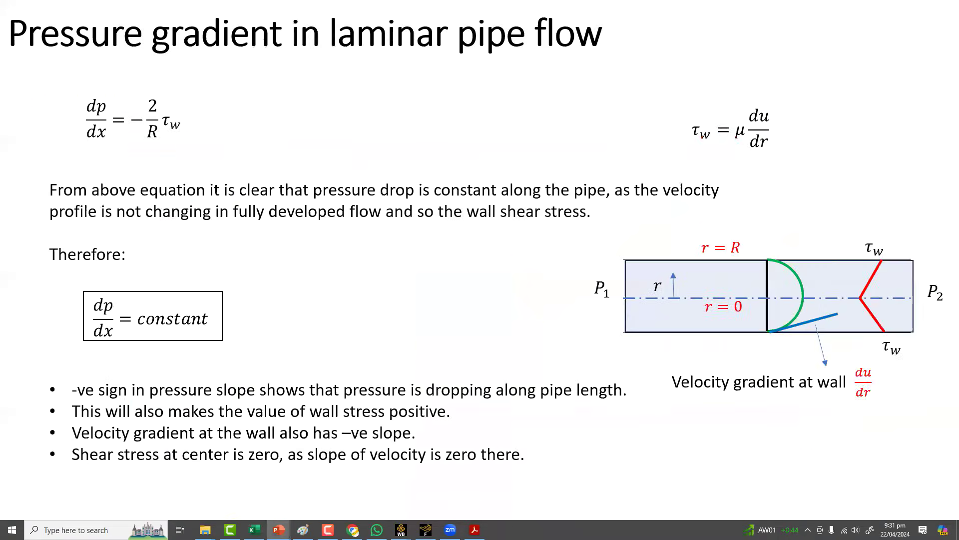
key("Right")
key("Right")
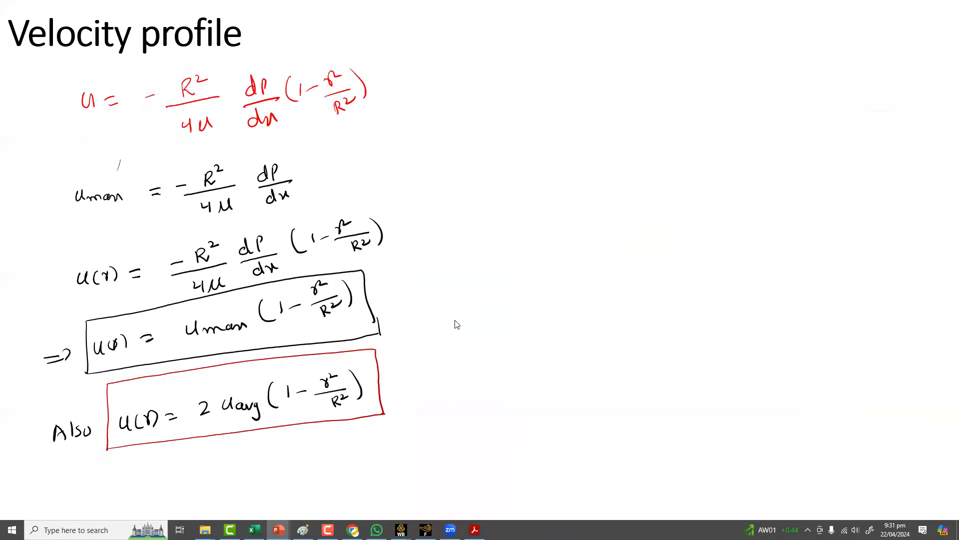
- End the slide show and discard its ink annotations
key("Escape")
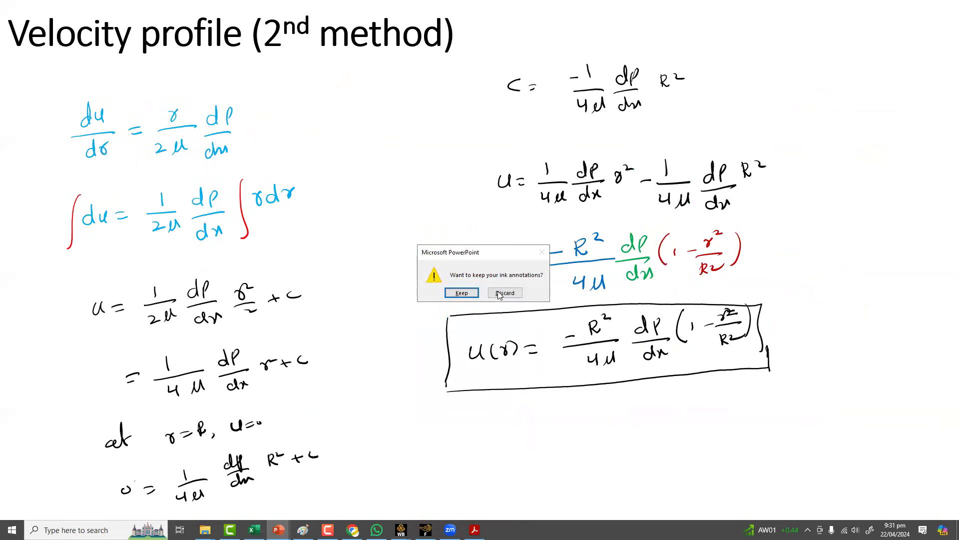
left_click(500, 295)
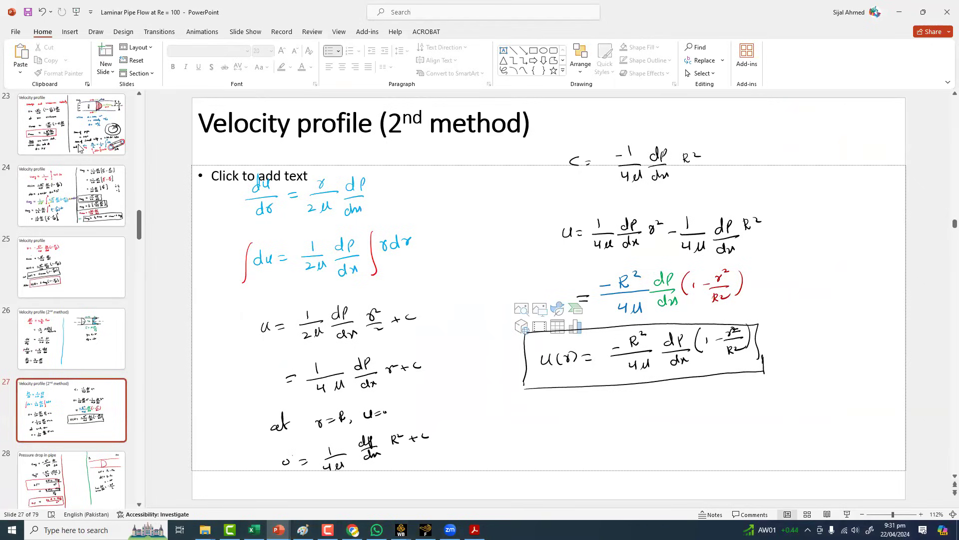
- Add a blank slide after the Velocity profile (2nd method) slide and sketch a hatched flat plate with a boundary layer curve above it
left_click(112, 73)
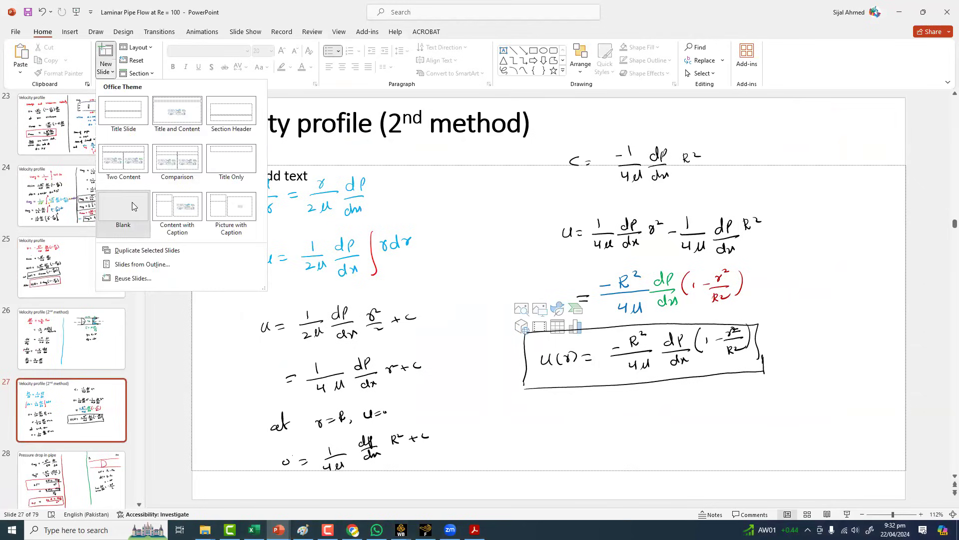
left_click(132, 202)
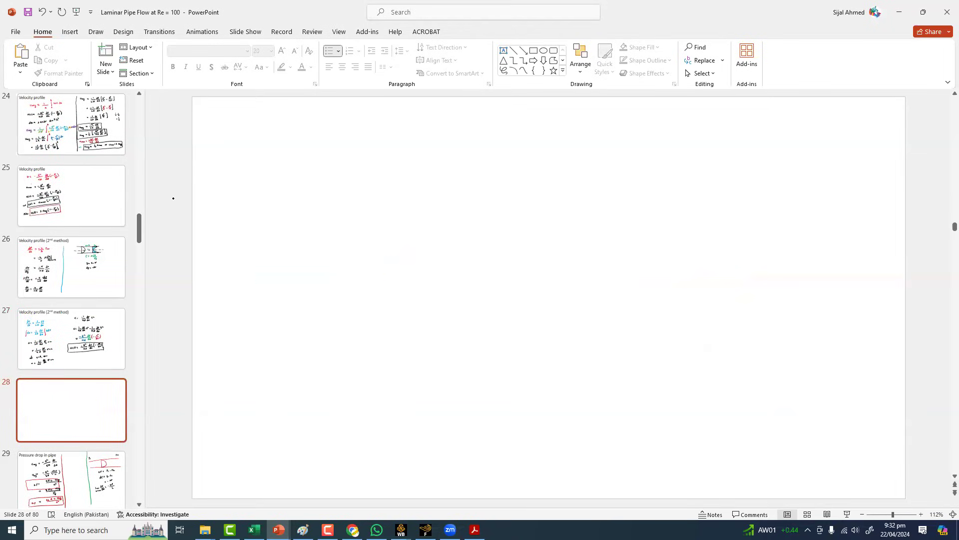
left_click_drag(347, 380, 731, 372)
mouse_move(357, 380)
left_mouse_down()
mouse_move(349, 397)
mouse_move(471, 398)
left_mouse_up()
left_click_drag(528, 376, 527, 392)
mouse_move(577, 377)
left_mouse_down()
mouse_move(566, 398)
mouse_move(600, 401)
left_mouse_up()
left_click_drag(648, 376, 642, 389)
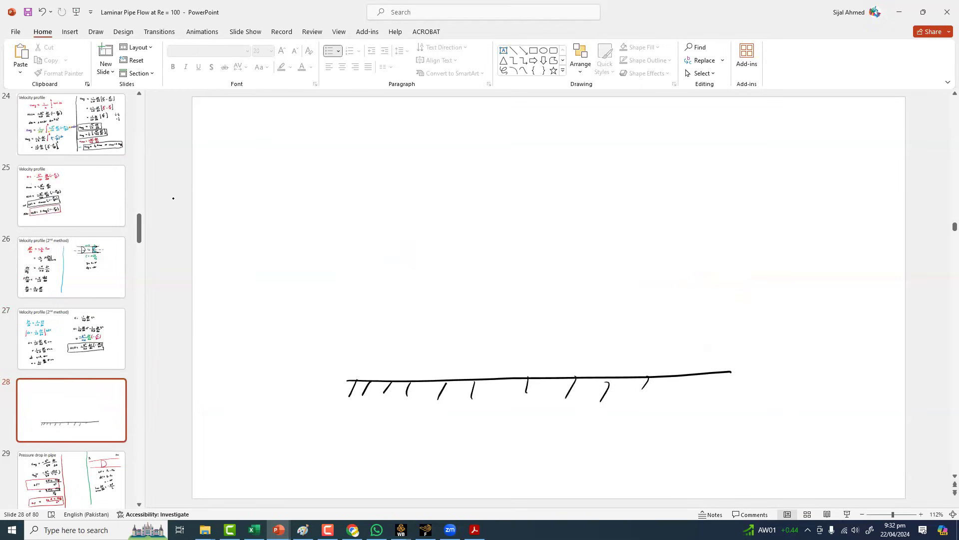
mouse_move(345, 380)
left_mouse_down()
mouse_move(436, 334)
mouse_move(771, 258)
left_mouse_up()
left_click_drag(727, 372, 817, 367)
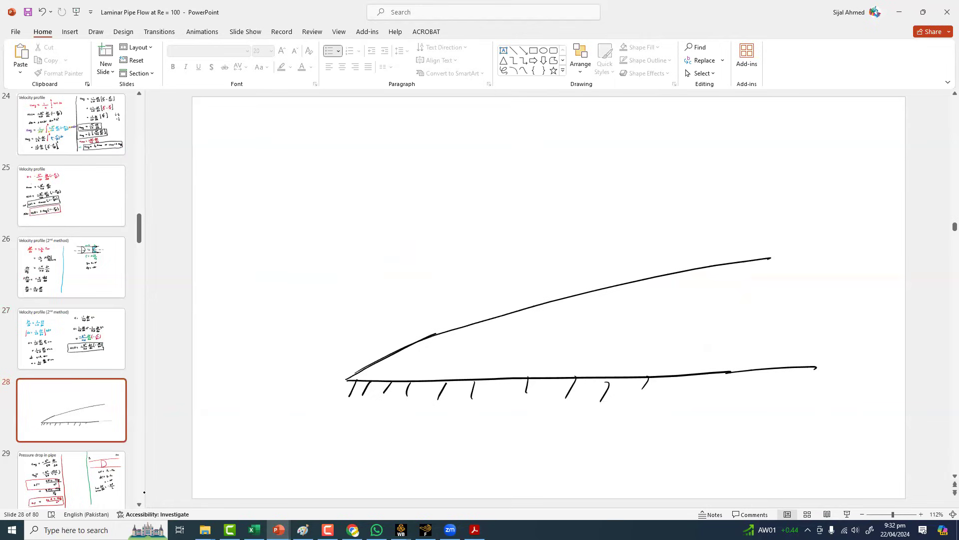
- Using a dark blue pen, draw a narrow velocity profile with arrows between the plate and the boundary layer edge near the first third
left_click(122, 32)
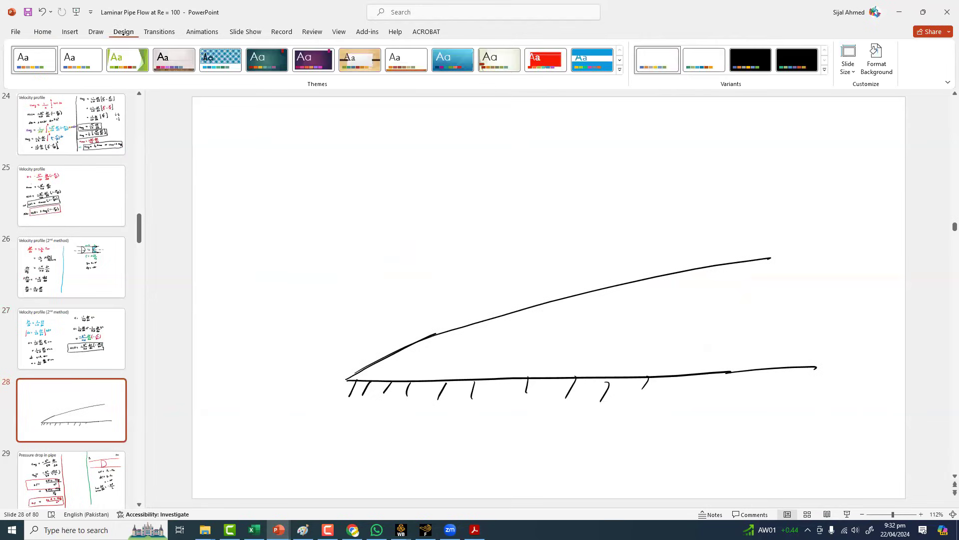
left_click(95, 32)
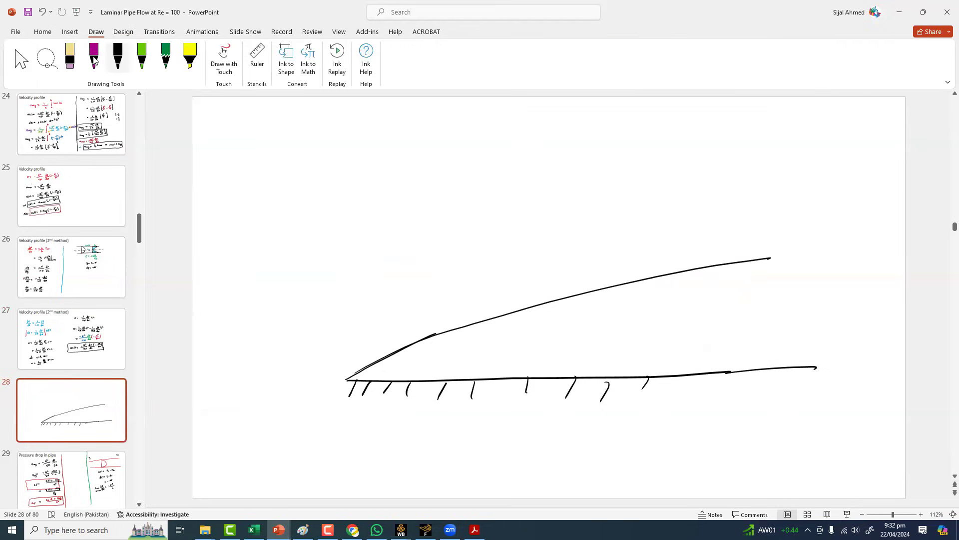
left_click(117, 57)
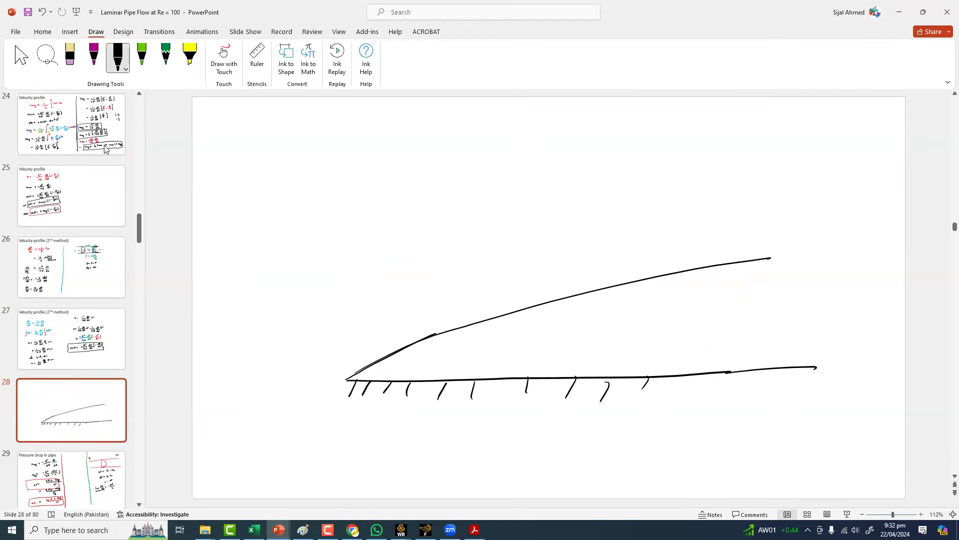
left_click(118, 58)
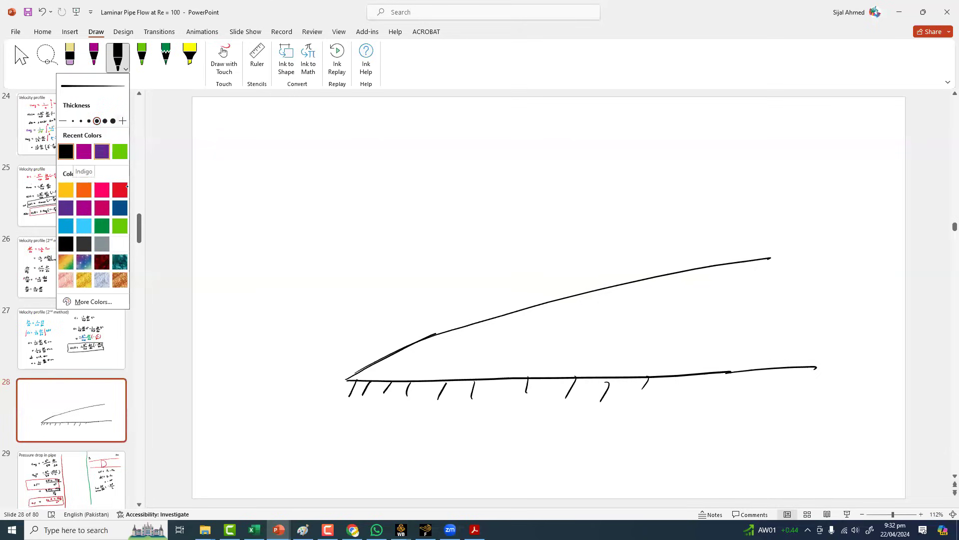
left_click(120, 208)
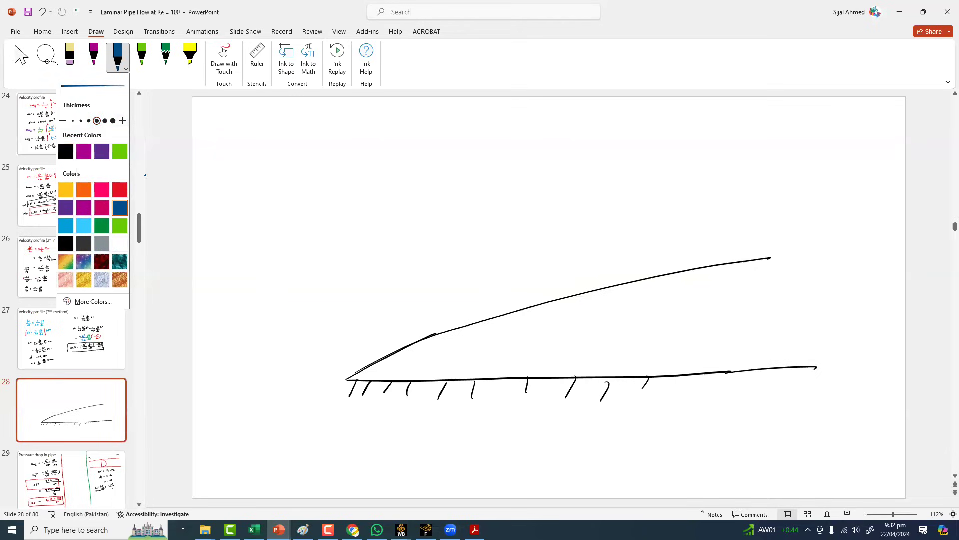
mouse_move(496, 318)
left_mouse_down()
mouse_move(497, 378)
mouse_move(512, 315)
left_mouse_up()
left_click_drag(505, 313, 507, 327)
left_click_drag(495, 333, 507, 335)
left_click_drag(495, 340, 511, 348)
mouse_move(497, 356)
left_mouse_down()
mouse_move(511, 356)
mouse_move(507, 370)
left_mouse_up()
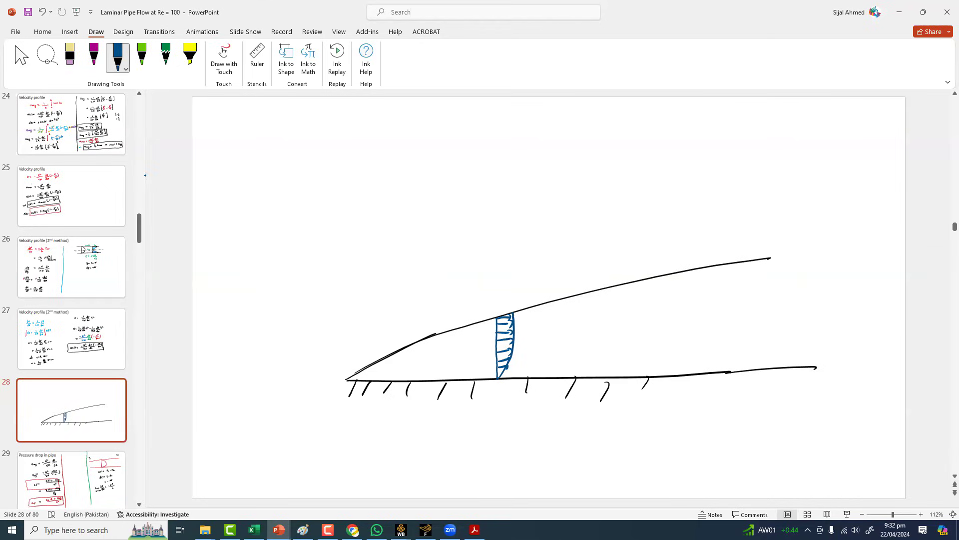
- Label the edge of the first velocity profile u = 0.99 U∞
mouse_move(523, 295)
left_mouse_down()
mouse_move(515, 306)
mouse_move(542, 279)
left_mouse_up()
mouse_move(536, 286)
left_mouse_down()
mouse_move(593, 242)
mouse_move(608, 244)
left_mouse_up()
left_click(554, 273)
- Draw five incoming free-stream arrows upstream of the plate and label them U∞
left_click_drag(235, 212, 279, 215)
left_click_drag(230, 248, 272, 252)
mouse_move(272, 251)
left_mouse_down()
mouse_move(241, 279)
mouse_move(268, 277)
left_mouse_up()
left_click_drag(228, 325, 270, 331)
mouse_move(233, 358)
left_mouse_down()
mouse_move(266, 351)
mouse_move(267, 361)
left_mouse_up()
mouse_move(297, 272)
left_mouse_down()
mouse_move(297, 282)
mouse_move(307, 270)
left_mouse_up()
left_click_drag(313, 278, 325, 277)
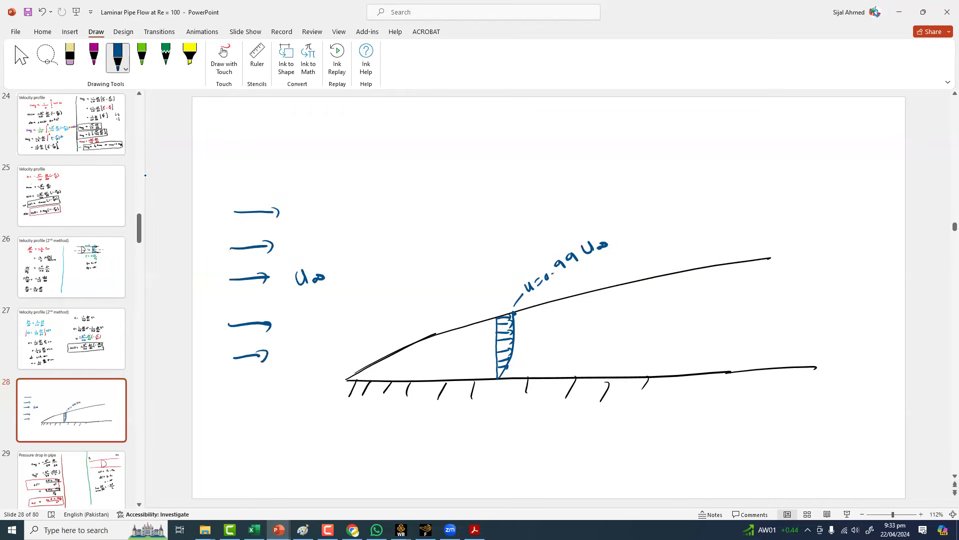
- Draw a second, taller blue velocity profile with arrows further downstream on the plate
mouse_move(628, 283)
left_mouse_down()
mouse_move(636, 375)
mouse_move(661, 278)
mouse_move(658, 300)
left_mouse_up()
left_click_drag(630, 314, 655, 310)
left_click_drag(633, 328, 658, 328)
left_click_drag(634, 345, 657, 344)
left_click_drag(634, 358, 657, 350)
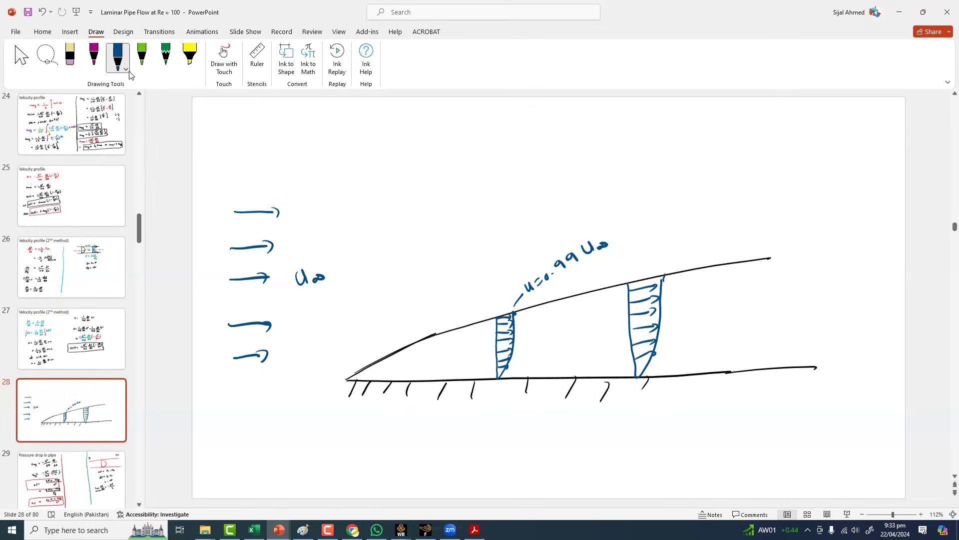
- With a purple pen, mark points on the second profile, label it 0.2m, and hatch its near-wall region with dense lines
left_click(142, 56)
left_click(118, 56)
left_click(118, 56)
left_click(102, 150)
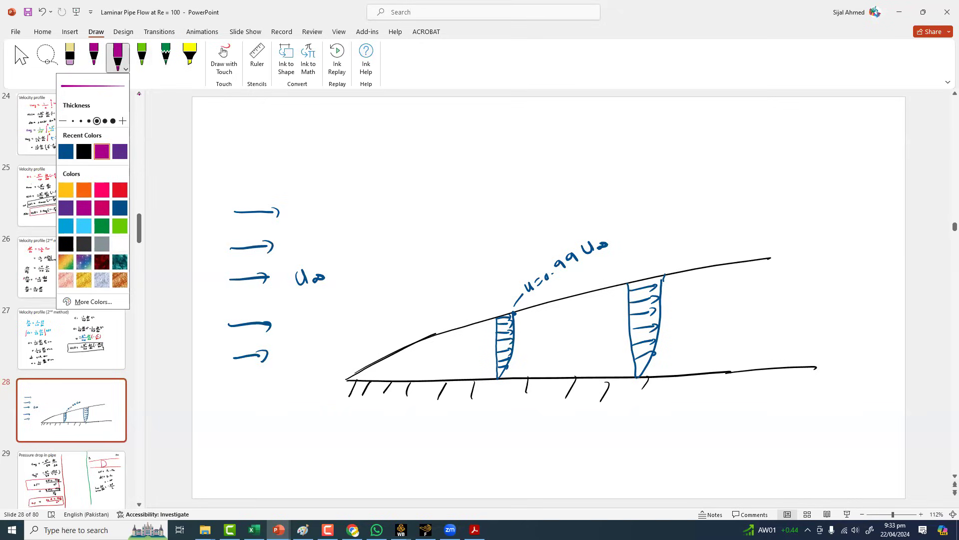
left_click(662, 277)
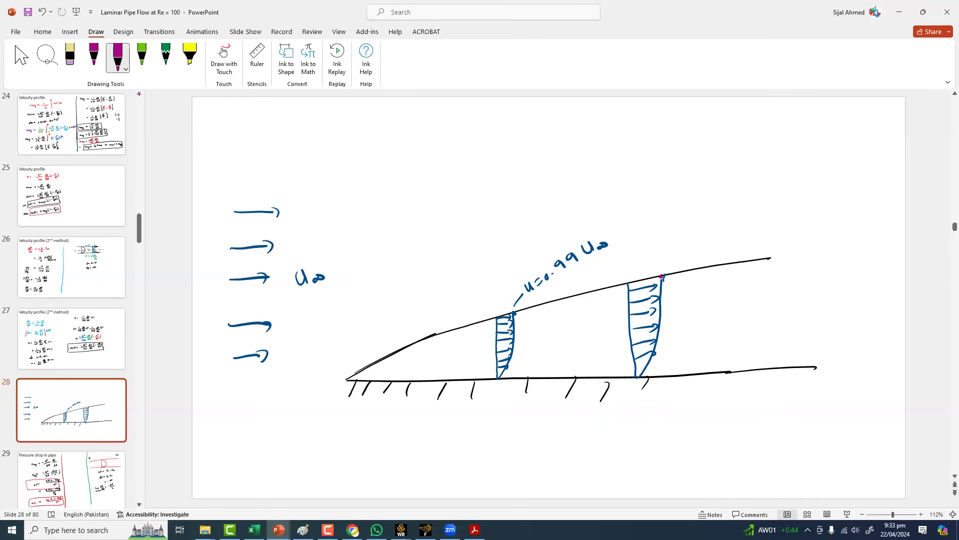
mouse_move(595, 323)
left_mouse_down()
mouse_move(609, 326)
mouse_move(617, 314)
left_mouse_up()
left_click(599, 325)
left_click_drag(629, 374, 659, 367)
mouse_move(648, 372)
left_mouse_down()
mouse_move(671, 356)
mouse_move(655, 345)
left_mouse_up()
- Switch the pen to black and mark the second profile's location below the plate with a tick and "x = –"
left_click(126, 69)
left_click(102, 151)
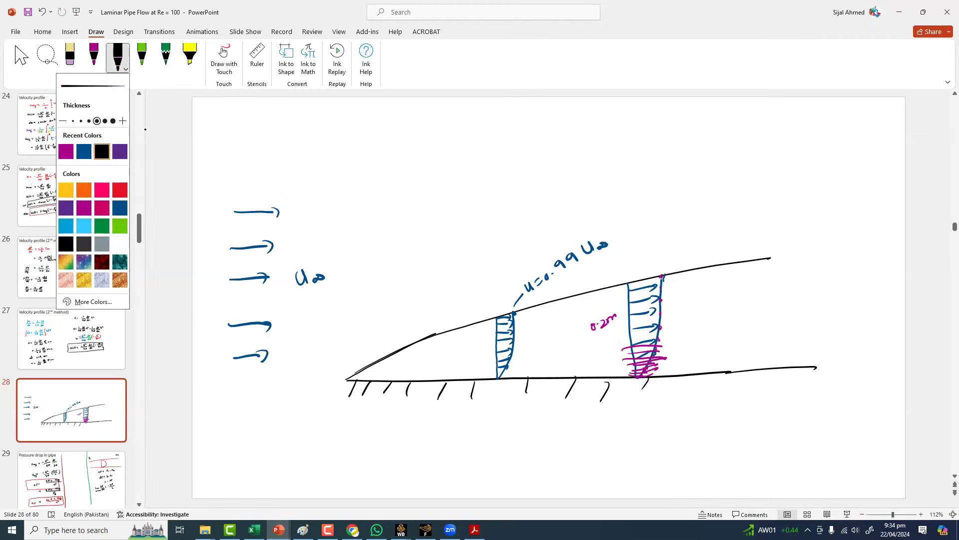
left_click_drag(637, 378, 634, 416)
mouse_move(638, 405)
left_mouse_down()
mouse_move(627, 416)
mouse_move(647, 407)
left_mouse_up()
left_click_drag(641, 412, 670, 400)
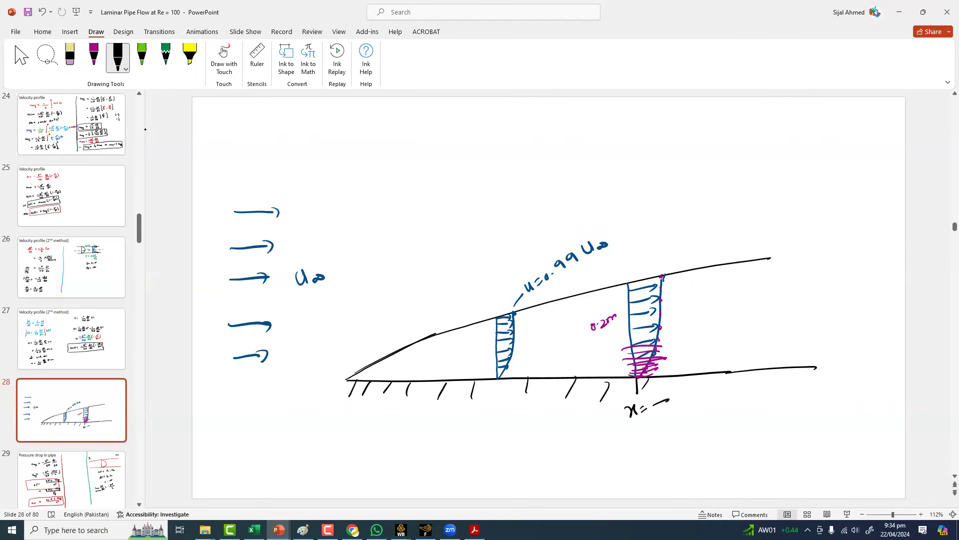
- Mark a near-wall line on the first profile and draw a third velocity profile with arrows near the plate's downstream end
left_click_drag(488, 372, 510, 371)
left_click_drag(766, 258, 785, 251)
left_click_drag(761, 370, 758, 261)
mouse_move(763, 368)
left_mouse_down()
mouse_move(789, 292)
mouse_move(786, 255)
mouse_move(779, 334)
left_mouse_up()
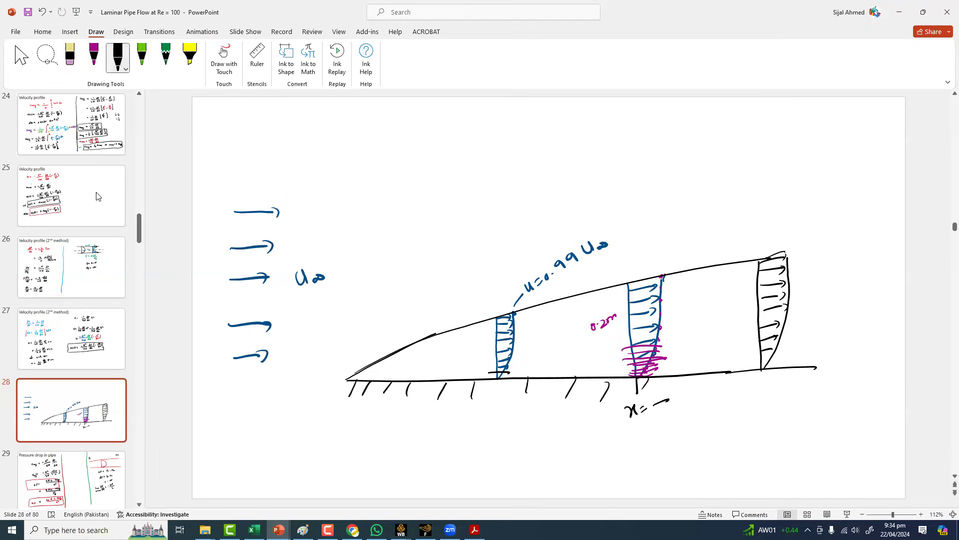
- With a pink pen, draw y and u axes above the plate and mark the first profile's height y and fixed x location
left_click(120, 62)
left_click(103, 208)
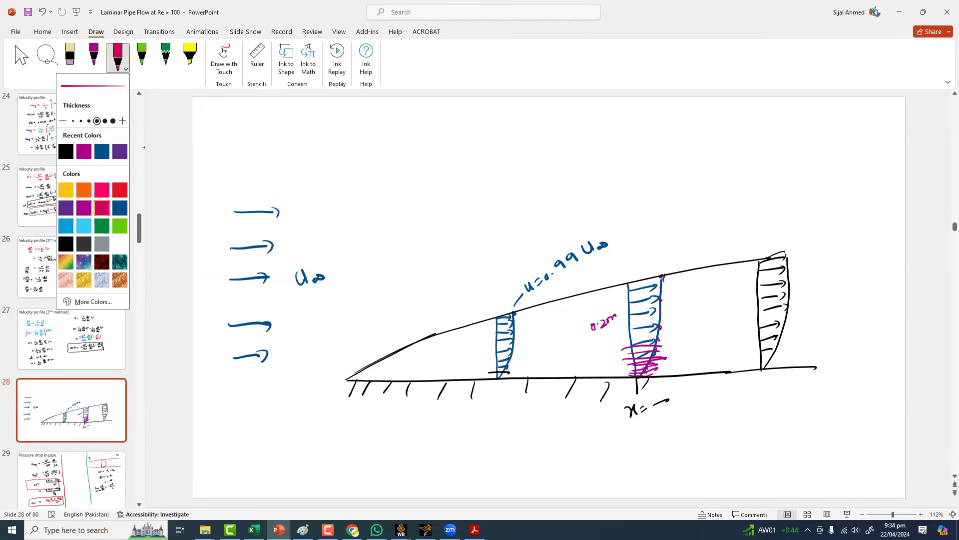
left_click_drag(425, 241, 424, 294)
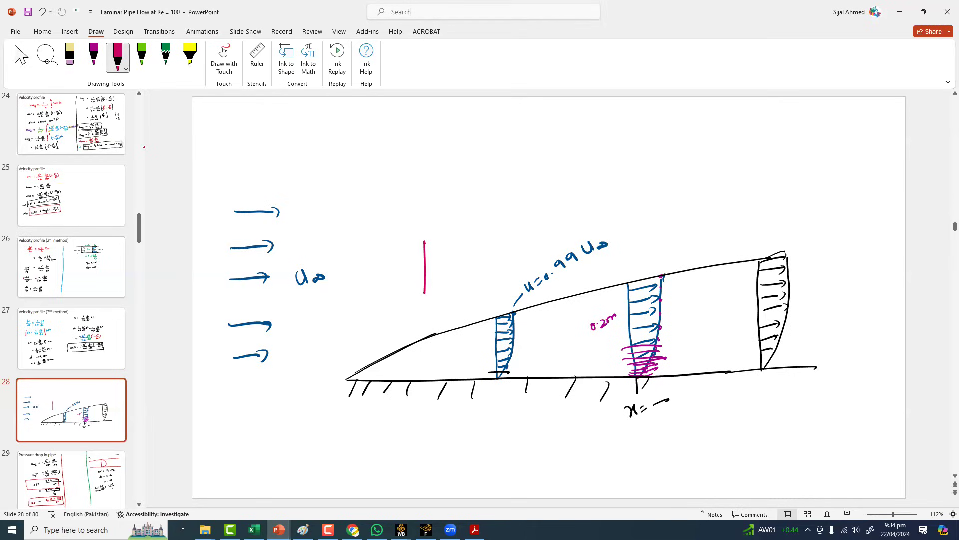
mouse_move(401, 258)
left_mouse_down()
mouse_move(405, 271)
mouse_move(451, 293)
mouse_move(441, 309)
left_mouse_up()
mouse_move(498, 378)
left_mouse_down()
mouse_move(499, 323)
mouse_move(477, 353)
left_mouse_up()
mouse_move(486, 396)
left_mouse_down()
mouse_move(485, 408)
mouse_move(523, 394)
left_mouse_up()
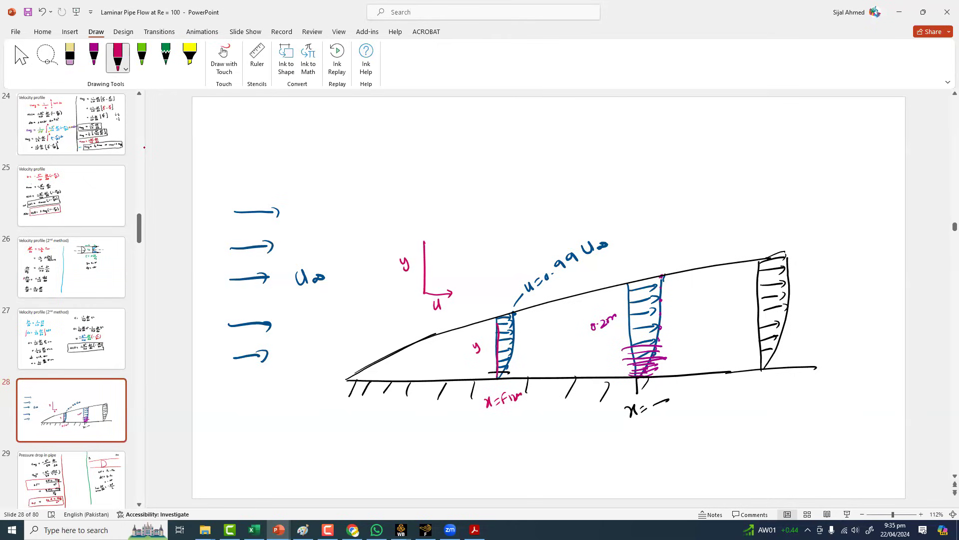
left_click_drag(497, 382, 510, 386)
- Write the dimensionless velocity equation u+ = u/u* above the boundary layer sketch, with y+ started beneath it
mouse_move(676, 139)
left_mouse_down()
mouse_move(696, 142)
mouse_move(680, 184)
mouse_move(694, 167)
left_mouse_up()
left_click_drag(690, 164, 690, 170)
mouse_move(733, 111)
left_mouse_down()
mouse_move(737, 122)
mouse_move(743, 111)
left_mouse_up()
left_click_drag(731, 130, 753, 120)
mouse_move(737, 135)
left_mouse_down()
mouse_move(741, 143)
mouse_move(746, 135)
left_mouse_up()
left_click_drag(749, 133, 753, 138)
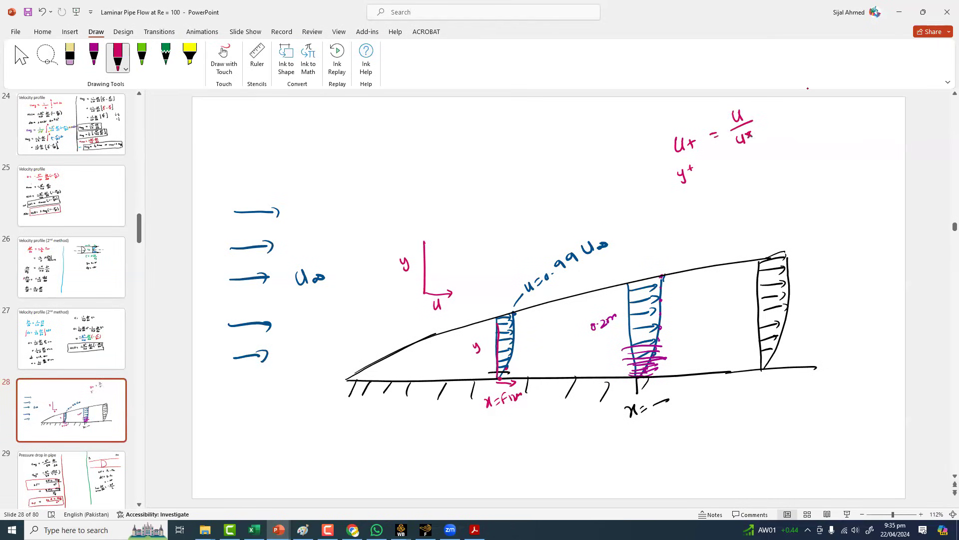
- Write the friction velocity definition u* = uτ = √(τw/ρ) beside the u+ equation
mouse_move(809, 116)
left_mouse_down()
mouse_move(853, 114)
mouse_move(838, 150)
left_mouse_up()
mouse_move(832, 156)
left_mouse_down()
mouse_move(883, 127)
mouse_move(860, 152)
mouse_move(864, 142)
left_mouse_up()
mouse_move(861, 145)
left_mouse_down()
mouse_move(875, 143)
mouse_move(872, 154)
left_mouse_up()
left_click_drag(864, 157, 864, 168)
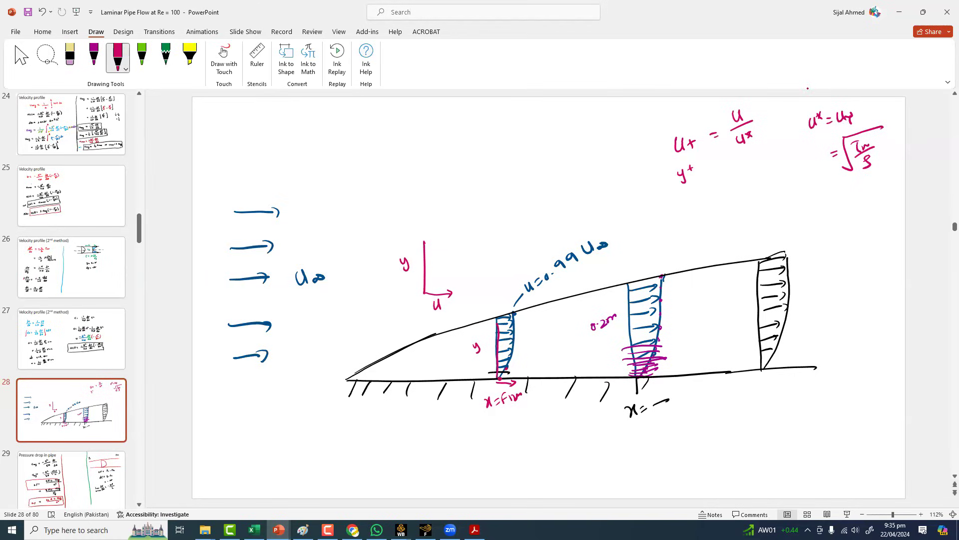
- Write the wall shear stress as τw = −μ ∂u/∂y at y = 0, and mark the second profile's upper edge with a dot
mouse_move(791, 200)
left_mouse_down()
mouse_move(801, 210)
mouse_move(838, 195)
left_mouse_up()
mouse_move(843, 184)
left_mouse_down()
mouse_move(845, 196)
mouse_move(880, 185)
left_mouse_up()
mouse_move(859, 195)
left_mouse_down()
mouse_move(881, 192)
mouse_move(864, 206)
mouse_move(875, 211)
left_mouse_up()
left_click_drag(892, 168, 885, 205)
left_click_drag(891, 191, 896, 201)
left_click_drag(899, 189, 910, 189)
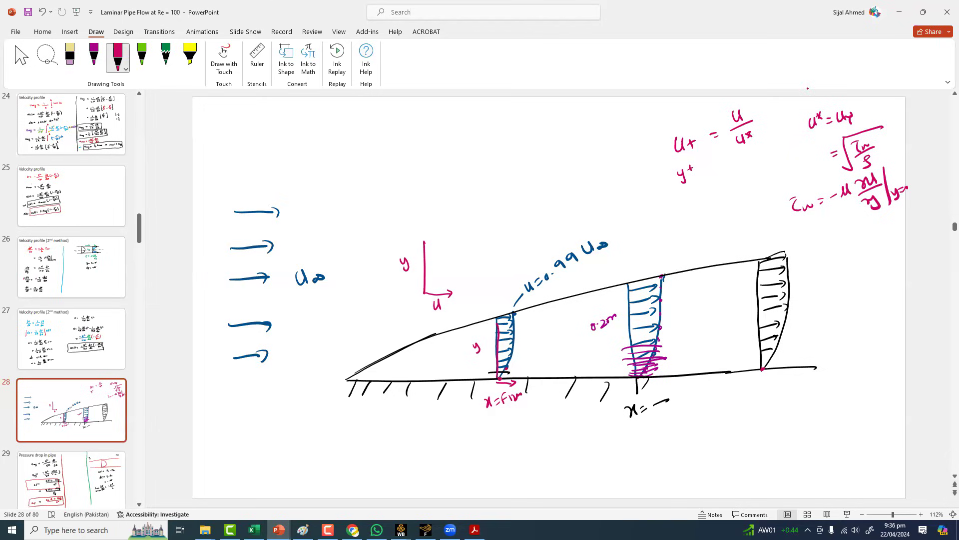
left_click_drag(621, 283, 625, 287)
- Add a green τ to the u+ denominator and complete y+ = Δy·uτ·ρ/μ, with Δy in green and the remaining terms in pink
left_click(142, 56)
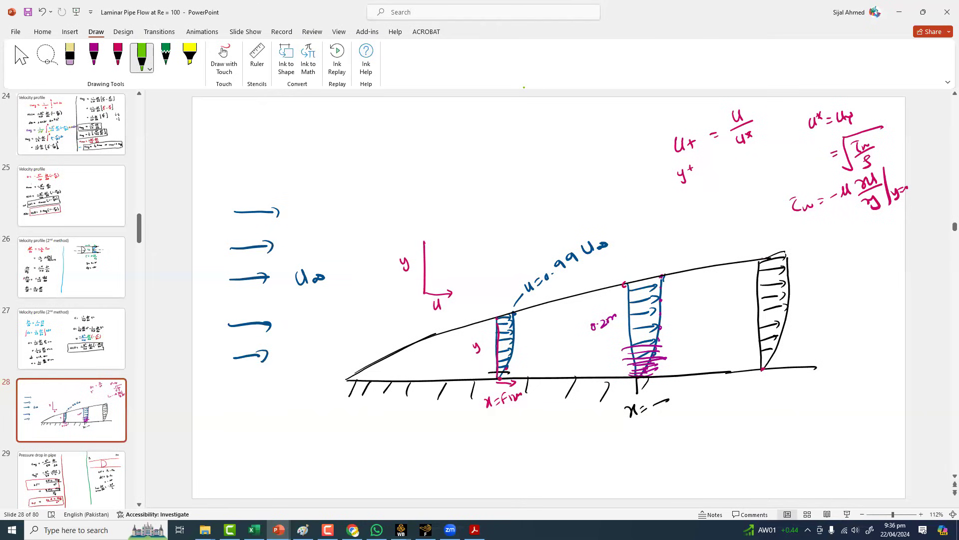
left_click_drag(750, 138, 757, 142)
left_click_drag(702, 172, 709, 170)
left_click_drag(702, 176, 711, 174)
left_click_drag(718, 164, 737, 171)
left_click(118, 56)
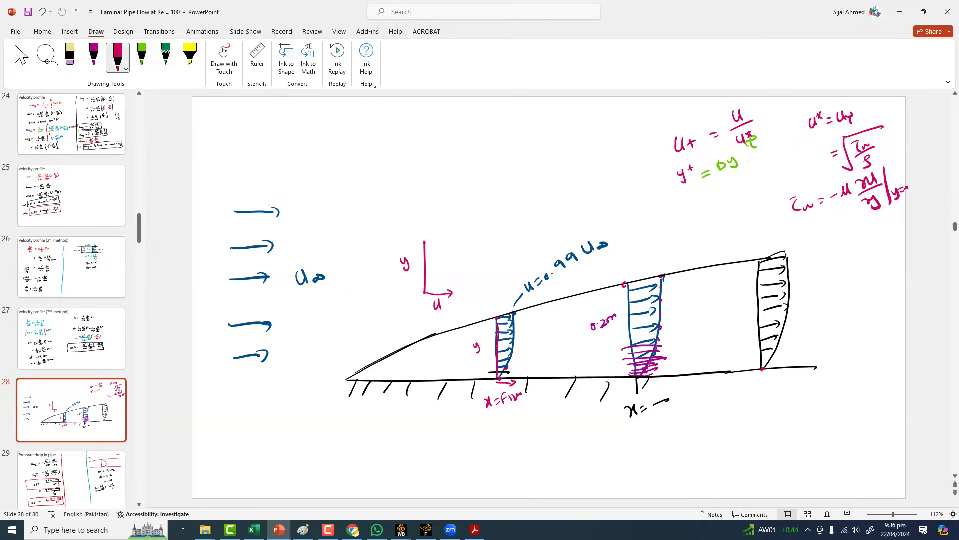
mouse_move(754, 153)
left_mouse_down()
mouse_move(768, 165)
mouse_move(769, 151)
mouse_move(784, 146)
mouse_move(721, 183)
mouse_move(760, 194)
mouse_move(779, 188)
left_mouse_up()
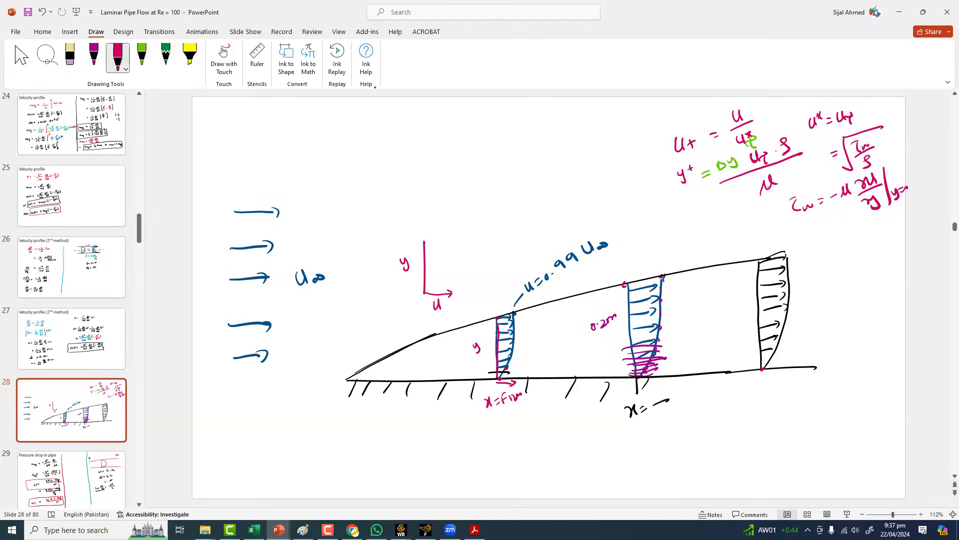
- Draw a short line just above the plate, circle uτ and ρ in the y+ equation, and write "1 ~" before y+
left_click_drag(671, 369, 716, 366)
mouse_move(754, 144)
left_mouse_down()
mouse_move(774, 156)
mouse_move(761, 149)
left_mouse_up()
left_click_drag(662, 183, 674, 175)
left_click_drag(780, 138, 786, 137)
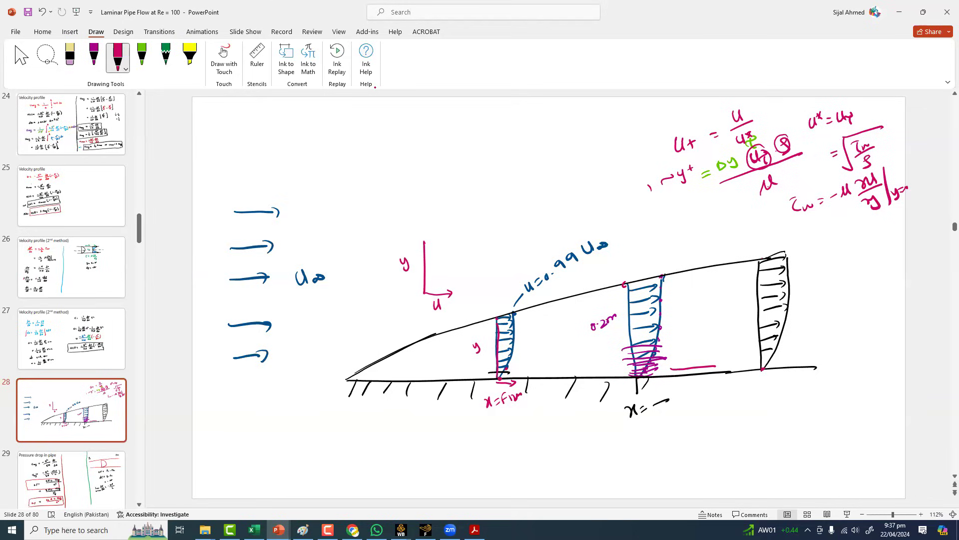
- Write the skin friction coefficient Cf = τw/(½ρU∞²) above the sketch, using pink for Cf and black for the remaining terms
mouse_move(443, 139)
left_mouse_down()
mouse_move(439, 155)
mouse_move(453, 166)
mouse_move(476, 144)
left_mouse_up()
left_click(94, 56)
left_click(94, 56)
left_click(59, 151)
mouse_move(465, 144)
left_mouse_down()
mouse_move(496, 132)
mouse_move(501, 115)
mouse_move(502, 139)
mouse_move(538, 132)
left_mouse_up()
mouse_move(505, 149)
left_mouse_down()
mouse_move(521, 167)
mouse_move(553, 149)
mouse_move(547, 142)
left_mouse_up()
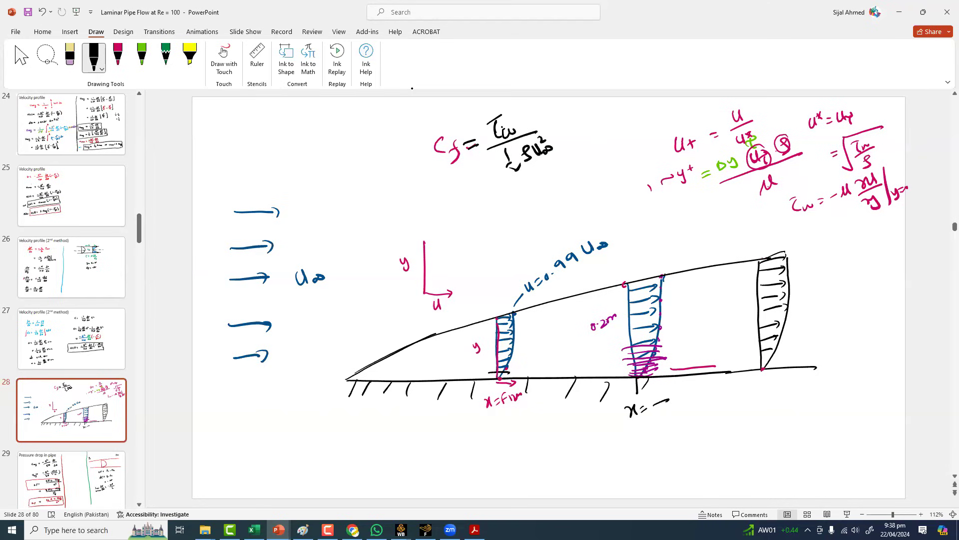
- Write Re before the Cf equation and rearrange it below as τw = Cf × ½ρU∞², circling Cf
mouse_move(402, 158)
left_mouse_down()
mouse_move(421, 150)
mouse_move(397, 173)
left_mouse_up()
left_click_drag(325, 162, 326, 186)
mouse_move(326, 162)
left_mouse_down()
mouse_move(345, 184)
mouse_move(355, 180)
left_mouse_up()
left_click_drag(471, 205, 470, 218)
left_click_drag(462, 206, 506, 200)
left_click_drag(498, 208, 520, 198)
mouse_move(536, 181)
left_mouse_down()
mouse_move(524, 200)
mouse_move(531, 190)
left_mouse_up()
mouse_move(546, 172)
left_mouse_down()
mouse_move(552, 186)
mouse_move(553, 174)
left_mouse_up()
mouse_move(556, 161)
left_mouse_down()
mouse_move(574, 170)
mouse_move(586, 155)
left_mouse_up()
mouse_move(559, 176)
left_mouse_down()
mouse_move(568, 182)
mouse_move(584, 161)
mouse_move(604, 165)
left_mouse_up()
left_click_drag(597, 150, 605, 153)
left_click_drag(540, 175, 522, 172)
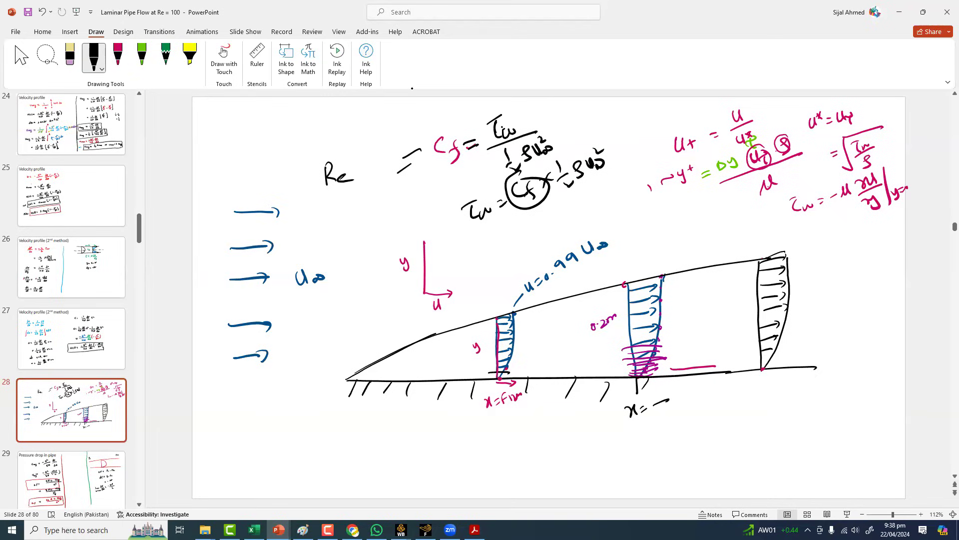
- Circle Δy in the y+ equation and sketch a u+ versus y+ profile below the plate, annotated "universal law of wall"
mouse_move(732, 150)
left_mouse_down()
mouse_move(726, 182)
mouse_move(730, 150)
left_mouse_up()
left_click_drag(381, 474, 664, 460)
mouse_move(500, 410)
left_mouse_down()
mouse_move(503, 467)
mouse_move(525, 408)
mouse_move(512, 484)
left_mouse_up()
mouse_move(516, 480)
left_mouse_down()
mouse_move(524, 479)
mouse_move(520, 486)
left_mouse_up()
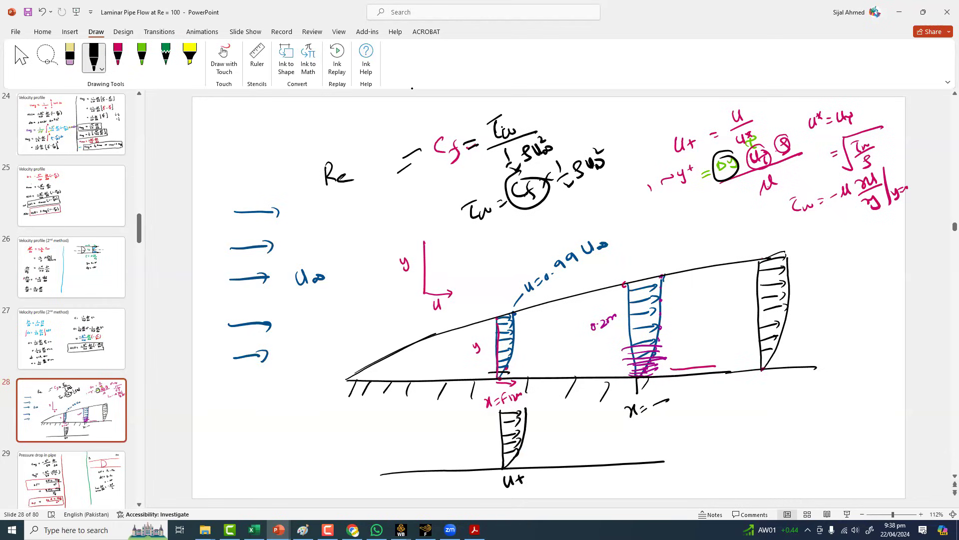
left_click_drag(476, 432, 480, 443)
mouse_move(483, 431)
left_mouse_down()
mouse_move(478, 442)
mouse_move(490, 431)
left_mouse_up()
left_click_drag(487, 429, 488, 436)
mouse_move(536, 434)
left_mouse_down()
mouse_move(554, 447)
mouse_move(619, 446)
left_mouse_up()
mouse_move(622, 434)
left_mouse_down()
mouse_move(625, 445)
mouse_move(628, 434)
mouse_move(657, 439)
mouse_move(682, 422)
mouse_move(722, 415)
mouse_move(729, 424)
mouse_move(744, 406)
mouse_move(764, 409)
left_mouse_up()
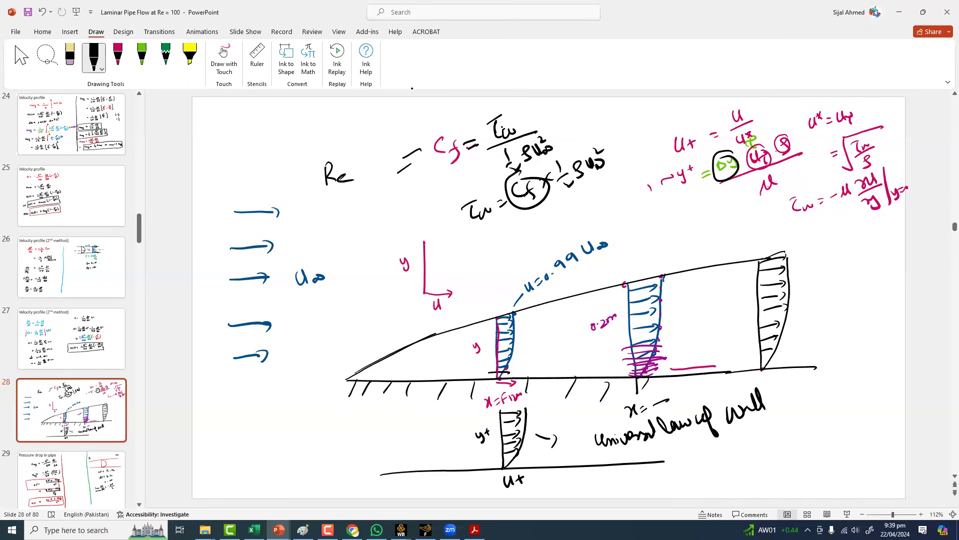
- Mark the first near-wall layer on the u+ profile and write an underlined "y+ ~ 1" beside it
left_click_drag(496, 465, 524, 461)
left_click_drag(526, 466, 548, 456)
mouse_move(353, 439)
left_mouse_down()
mouse_move(357, 449)
mouse_move(379, 436)
left_mouse_up()
mouse_move(375, 432)
left_mouse_down()
mouse_move(375, 442)
mouse_move(407, 427)
left_mouse_up()
left_click_drag(353, 453, 402, 449)
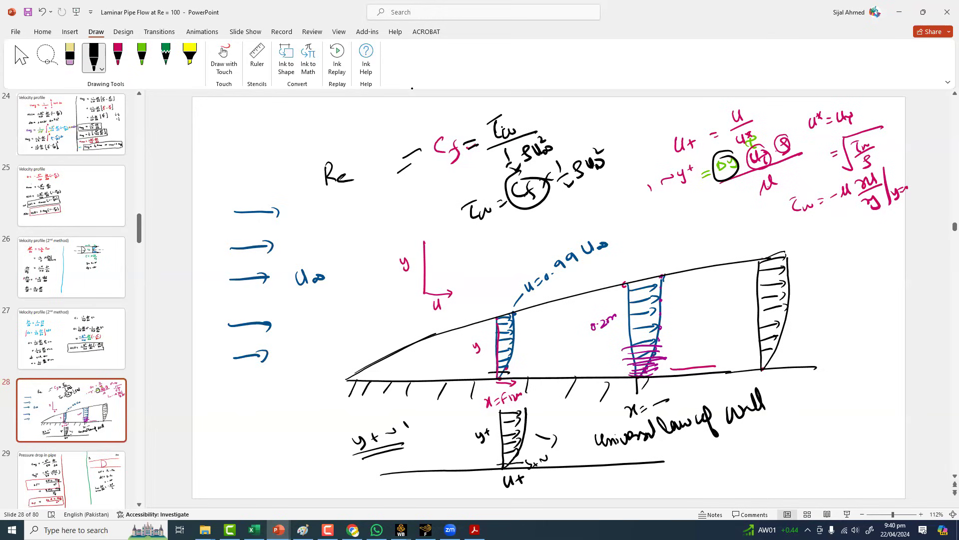
- Sketch a horizontal cylindrical pipe beside the third velocity profile at the plate's downstream end
left_click(377, 529)
left_click_drag(807, 273, 925, 269)
left_click_drag(814, 317, 929, 310)
mouse_move(809, 270)
left_mouse_down()
mouse_move(799, 301)
mouse_move(820, 313)
mouse_move(812, 270)
left_mouse_up()
mouse_move(928, 266)
left_mouse_down()
mouse_move(916, 274)
mouse_move(925, 267)
left_mouse_up()
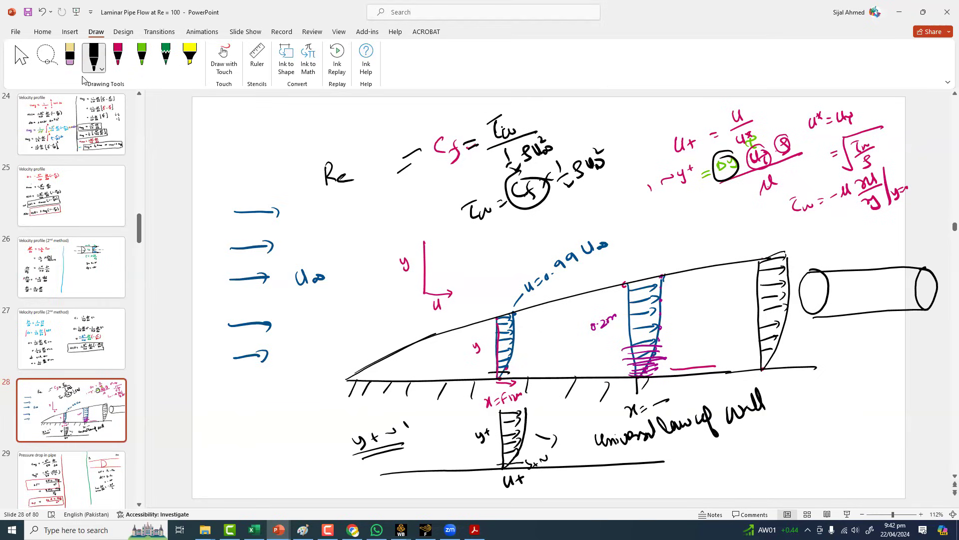
- Add a new slide after the boundary layer sketch on slide 28
left_click(73, 445)
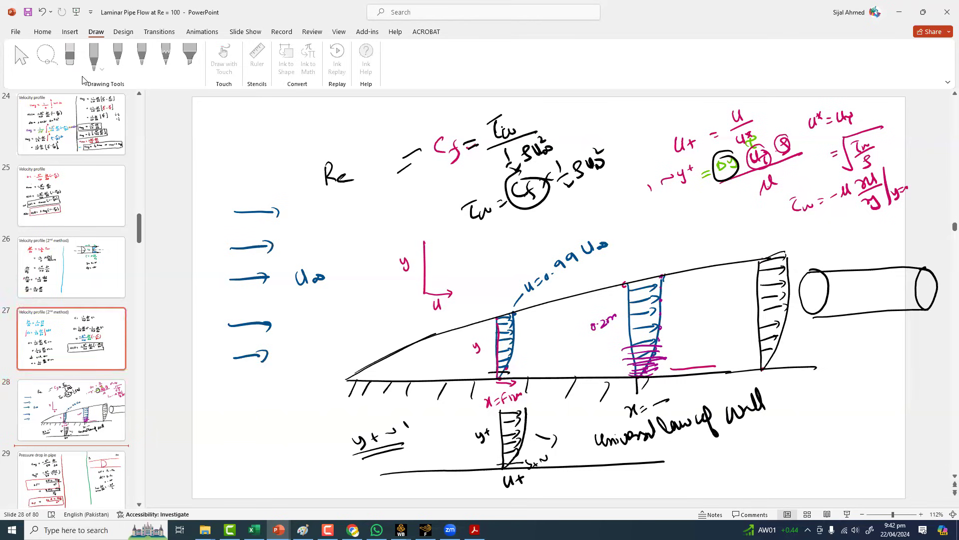
left_click(42, 31)
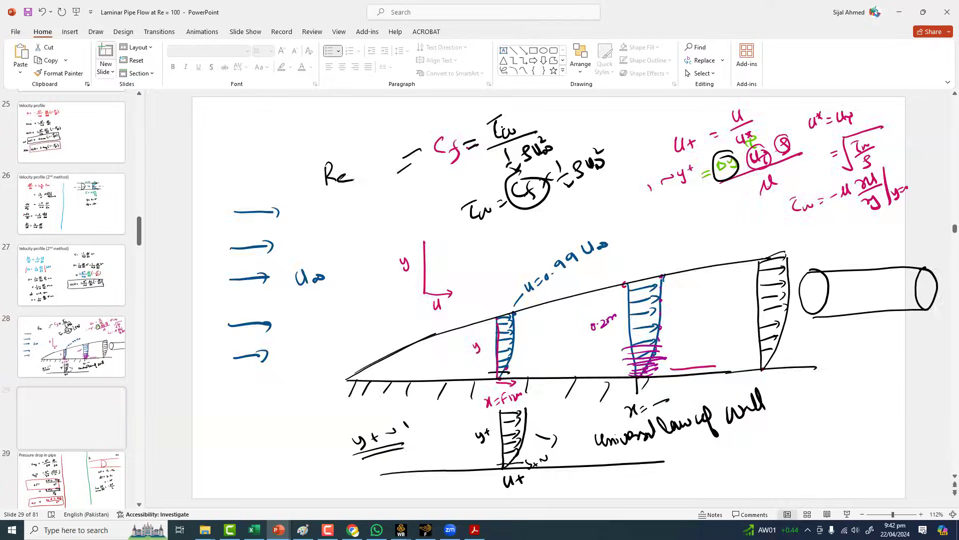
- Present the new blank slide and sketch a slightly sloping flat plate with red hatching beneath it
key("ctrl+m")
left_click(847, 514)
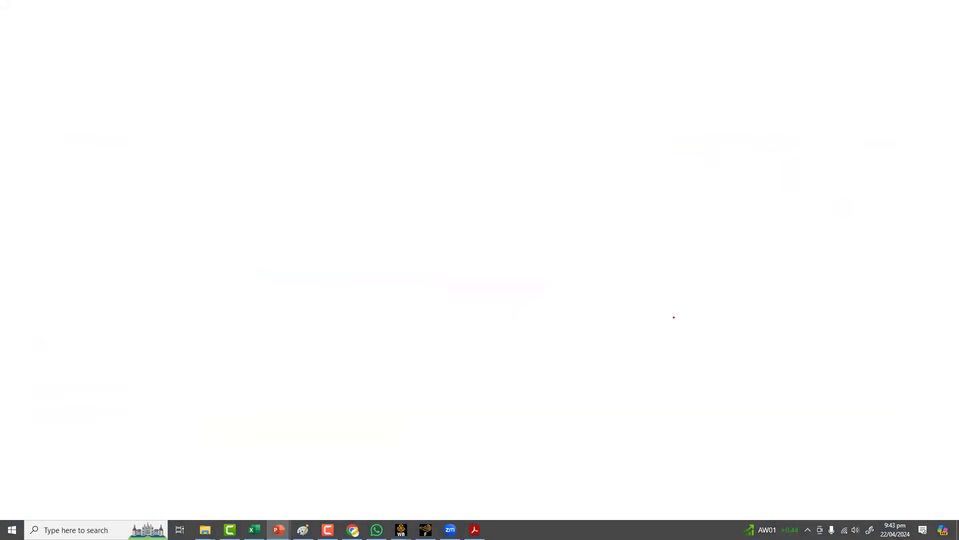
left_click_drag(448, 342, 676, 318)
mouse_move(459, 339)
left_mouse_down()
mouse_move(457, 358)
mouse_move(500, 355)
left_mouse_up()
mouse_move(528, 340)
left_mouse_down()
mouse_move(521, 358)
mouse_move(545, 352)
left_mouse_up()
left_click_drag(598, 328, 591, 346)
mouse_move(628, 328)
left_mouse_down()
mouse_move(620, 346)
mouse_move(644, 339)
left_mouse_up()
- Write the flow regime condition "Re < 1 × 10^5" in red with the note "Laminar" below it
mouse_move(728, 139)
left_mouse_down()
mouse_move(729, 157)
mouse_move(810, 142)
left_mouse_up()
mouse_move(812, 131)
left_mouse_down()
mouse_move(802, 140)
mouse_move(820, 139)
left_mouse_up()
left_click_drag(831, 127, 827, 118)
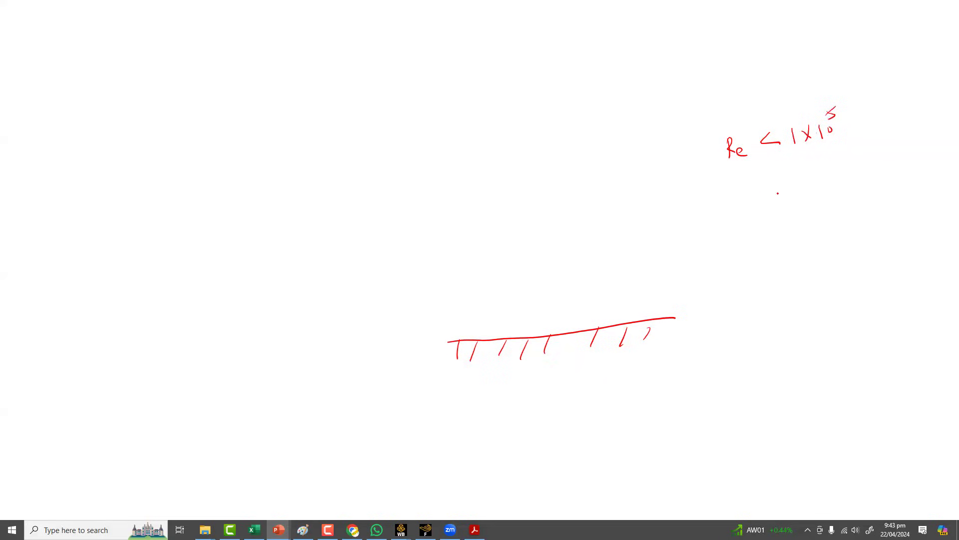
left_click_drag(759, 188, 826, 178)
left_click_drag(828, 174, 833, 173)
left_click_drag(836, 176, 842, 169)
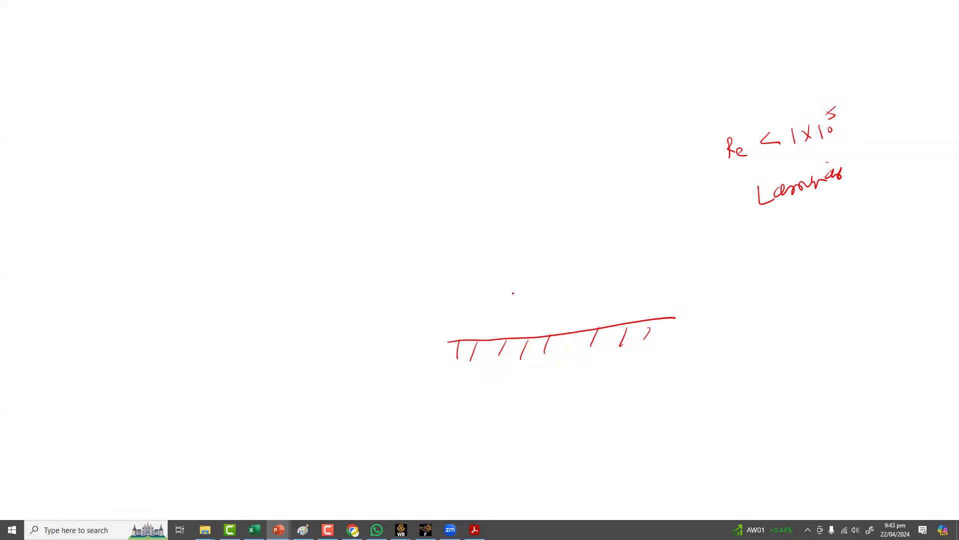
- Sketch the curved boundary layer edge from the plate's leading edge, with three layer lines running above the plate
mouse_move(459, 341)
left_mouse_down()
mouse_move(475, 318)
mouse_move(609, 250)
mouse_move(666, 236)
left_mouse_up()
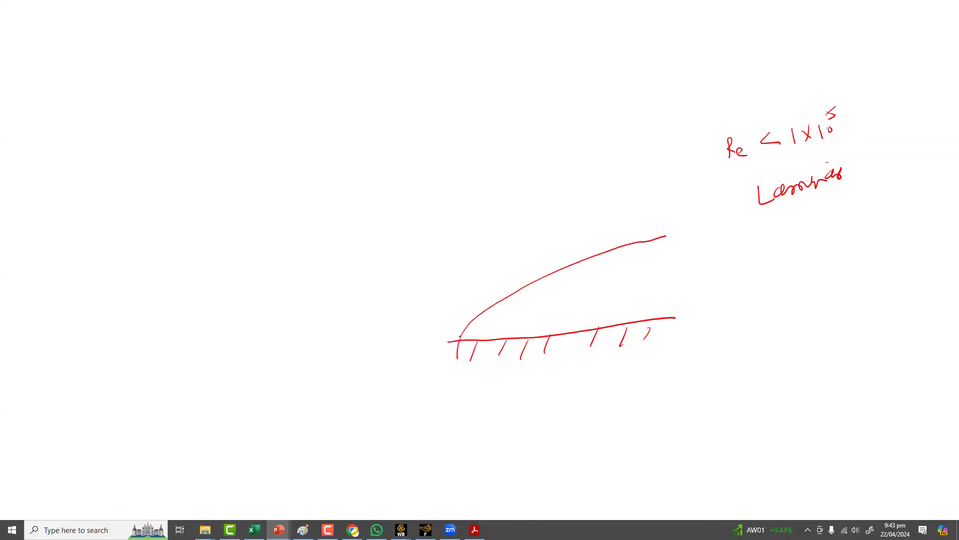
left_click_drag(458, 336, 696, 305)
left_click_drag(473, 319, 715, 287)
left_click_drag(517, 294, 695, 270)
left_click_drag(477, 303, 520, 291)
- Write "y+" with a cross beside it below the "Laminar" note
mouse_move(814, 253)
left_mouse_down()
mouse_move(822, 273)
mouse_move(847, 256)
left_mouse_up()
left_click_drag(841, 253, 843, 264)
mouse_move(869, 233)
left_mouse_down()
mouse_move(865, 252)
mouse_move(878, 253)
left_mouse_up()
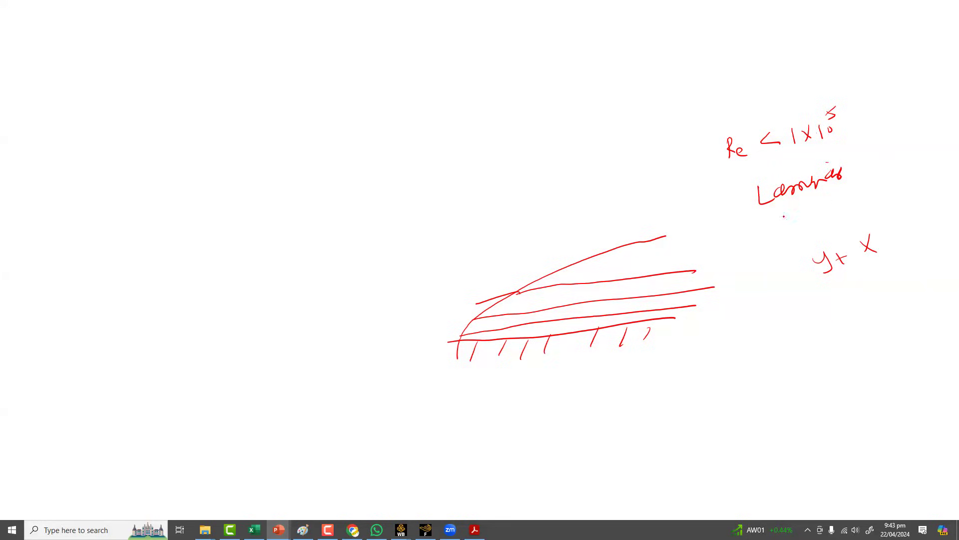
- Underline and circle both "Laminar" and "y+", and circle the 1 × 10^5 Reynolds number limit
left_click_drag(760, 218, 846, 193)
left_click_drag(781, 221, 823, 211)
left_click_drag(826, 282, 858, 281)
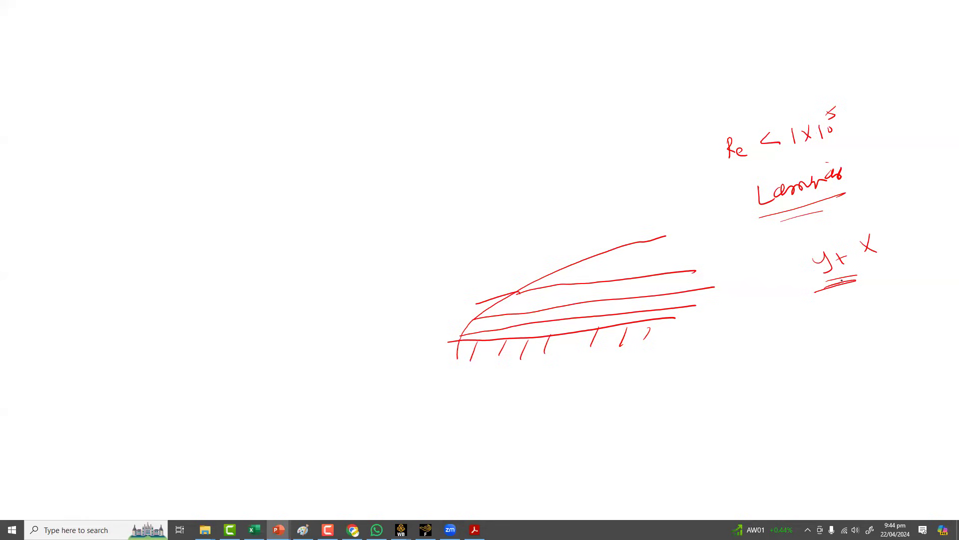
mouse_move(840, 240)
left_mouse_down()
mouse_move(803, 250)
mouse_move(860, 244)
left_mouse_up()
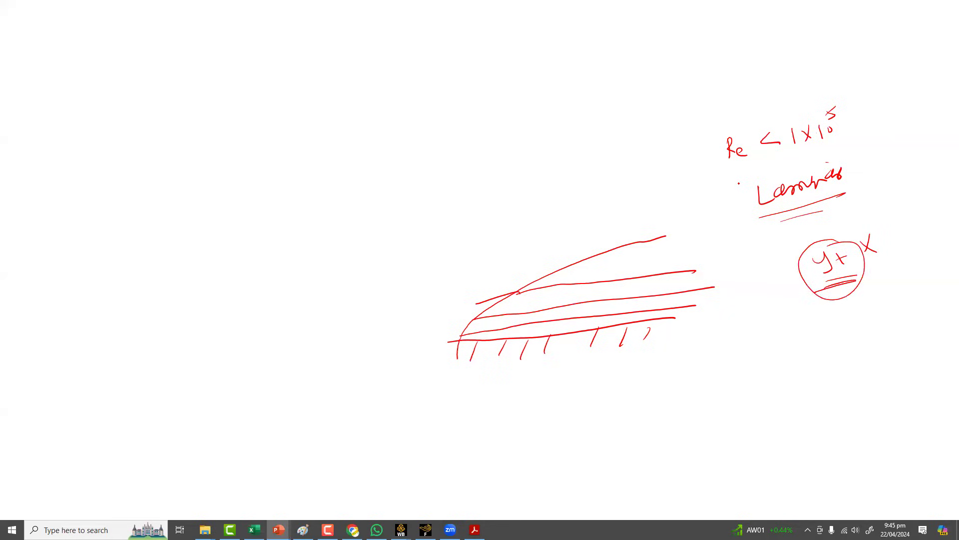
mouse_move(740, 186)
left_mouse_down()
mouse_move(817, 152)
mouse_move(872, 186)
mouse_move(747, 228)
mouse_move(744, 188)
left_mouse_up()
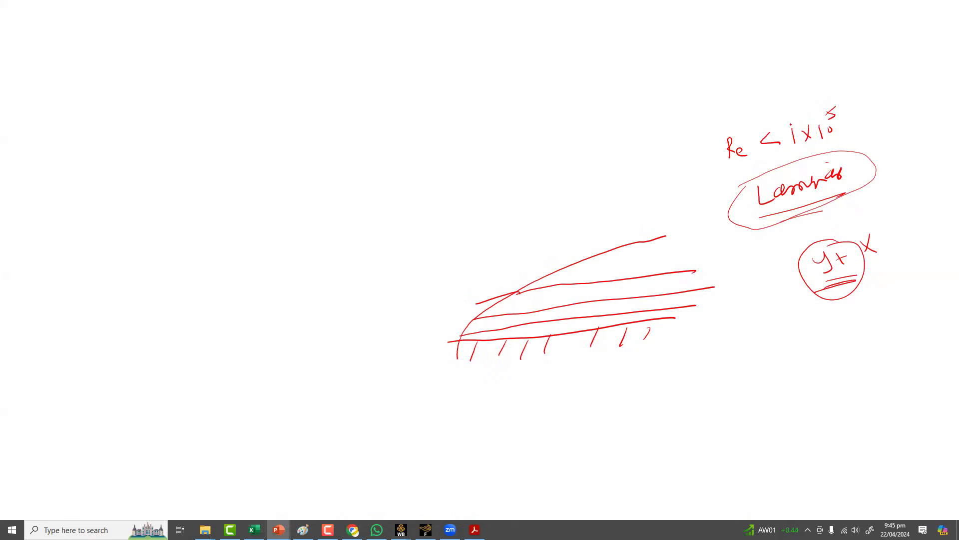
mouse_move(844, 92)
left_mouse_down()
mouse_move(775, 145)
mouse_move(845, 100)
left_mouse_up()
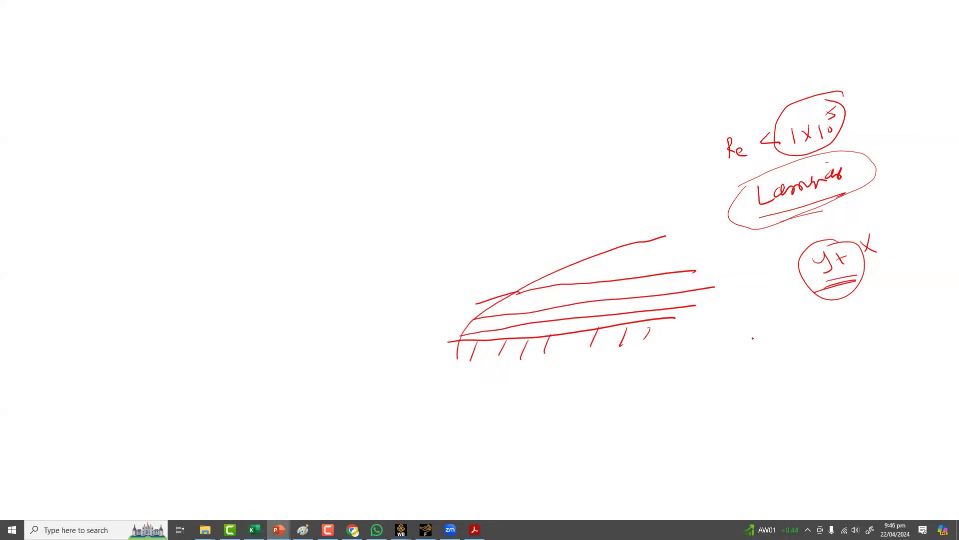
- Write "η ~ similarity solution for flat plate" in red below the circled y+
mouse_move(756, 368)
left_mouse_down()
mouse_move(764, 364)
mouse_move(775, 386)
left_mouse_up()
left_click_drag(786, 367, 805, 362)
mouse_move(763, 410)
left_mouse_down()
mouse_move(756, 426)
mouse_move(785, 416)
mouse_move(805, 390)
mouse_move(824, 399)
mouse_move(830, 380)
mouse_move(836, 386)
left_mouse_up()
left_click_drag(834, 391, 843, 406)
mouse_move(875, 367)
left_mouse_down()
mouse_move(866, 383)
mouse_move(880, 374)
left_mouse_up()
mouse_move(877, 374)
left_mouse_down()
mouse_move(892, 348)
mouse_move(908, 344)
left_mouse_up()
left_click_drag(908, 367, 922, 357)
mouse_move(778, 447)
left_mouse_down()
mouse_move(774, 469)
mouse_move(789, 454)
left_mouse_up()
mouse_move(788, 460)
left_mouse_down()
mouse_move(802, 443)
mouse_move(825, 450)
mouse_move(851, 437)
mouse_move(856, 425)
left_mouse_up()
mouse_move(878, 408)
left_mouse_down()
mouse_move(882, 433)
mouse_move(884, 419)
left_mouse_up()
mouse_move(896, 391)
left_mouse_down()
mouse_move(899, 421)
mouse_move(908, 405)
left_mouse_up()
left_click_drag(908, 406, 916, 409)
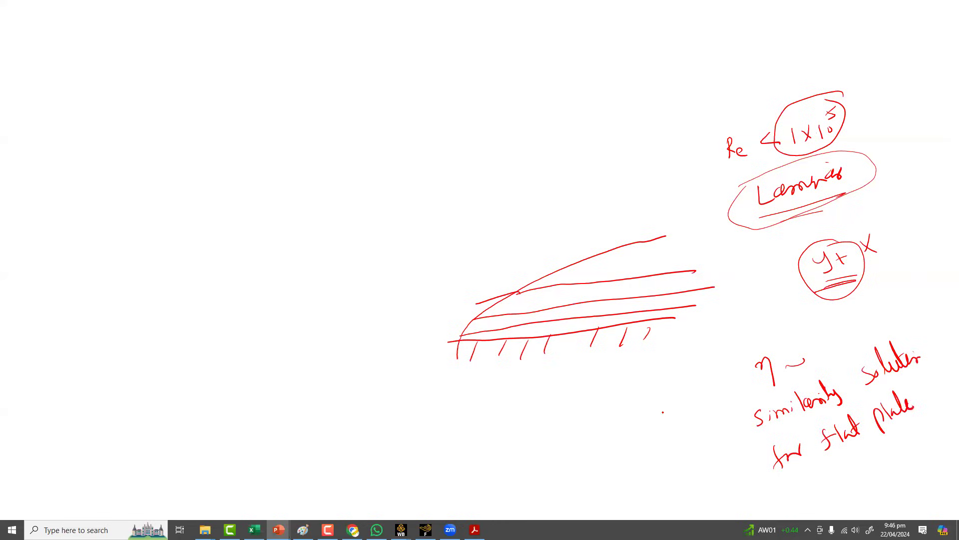
- Write "Blasius solution for flat plate" beside the similarity solution note
left_click_drag(646, 410, 648, 431)
left_click_drag(644, 408, 649, 429)
mouse_move(667, 404)
left_mouse_down()
mouse_move(662, 426)
mouse_move(692, 403)
mouse_move(712, 403)
left_mouse_up()
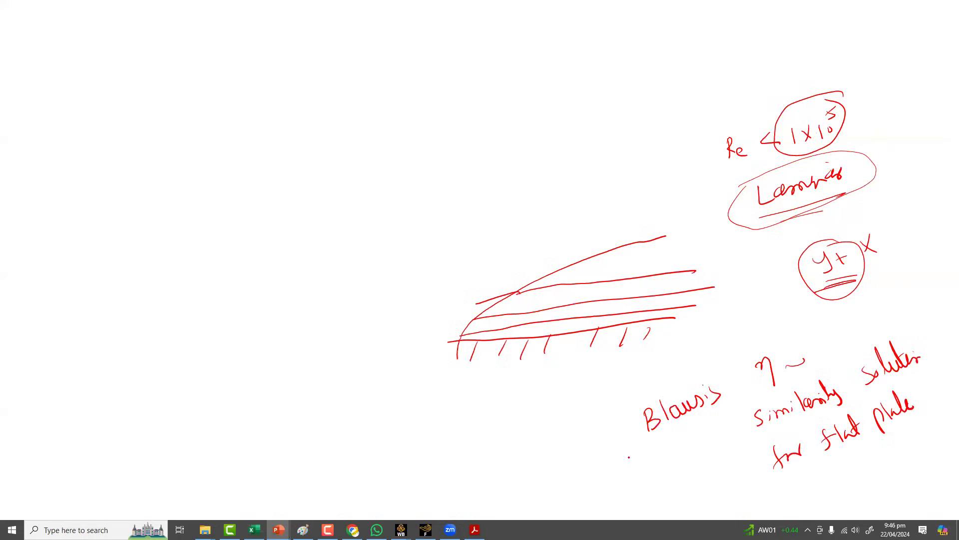
mouse_move(625, 450)
left_mouse_down()
mouse_move(617, 468)
mouse_move(703, 428)
mouse_move(676, 452)
mouse_move(702, 444)
mouse_move(707, 452)
left_mouse_up()
left_click_drag(683, 483, 719, 473)
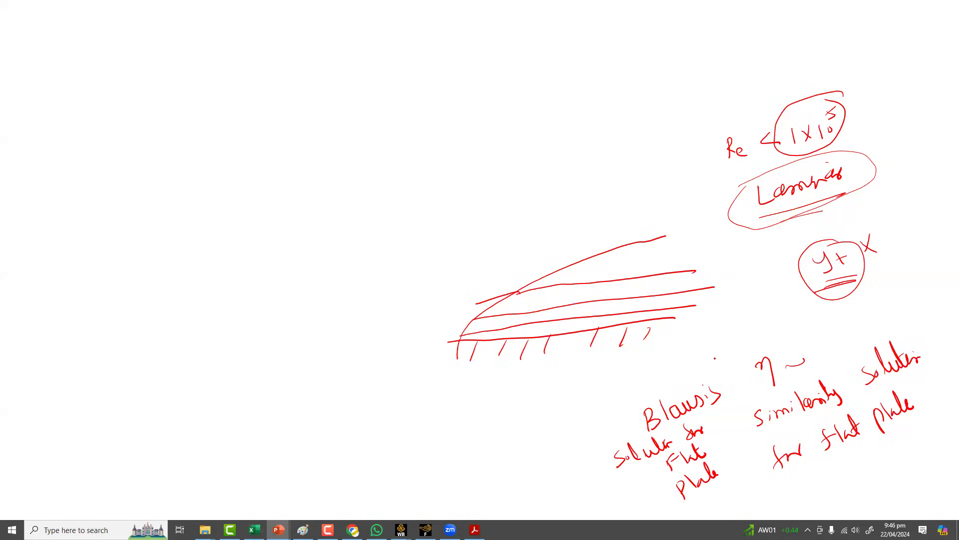
- Draw boxes around the Blasius and similarity solution notes, with a dividing line between them
left_click_drag(714, 367, 773, 484)
mouse_move(718, 357)
left_mouse_down()
mouse_move(823, 320)
mouse_move(935, 369)
mouse_move(951, 418)
mouse_move(763, 481)
left_mouse_up()
mouse_move(713, 357)
left_mouse_down()
mouse_move(579, 414)
mouse_move(715, 496)
mouse_move(802, 469)
left_mouse_up()
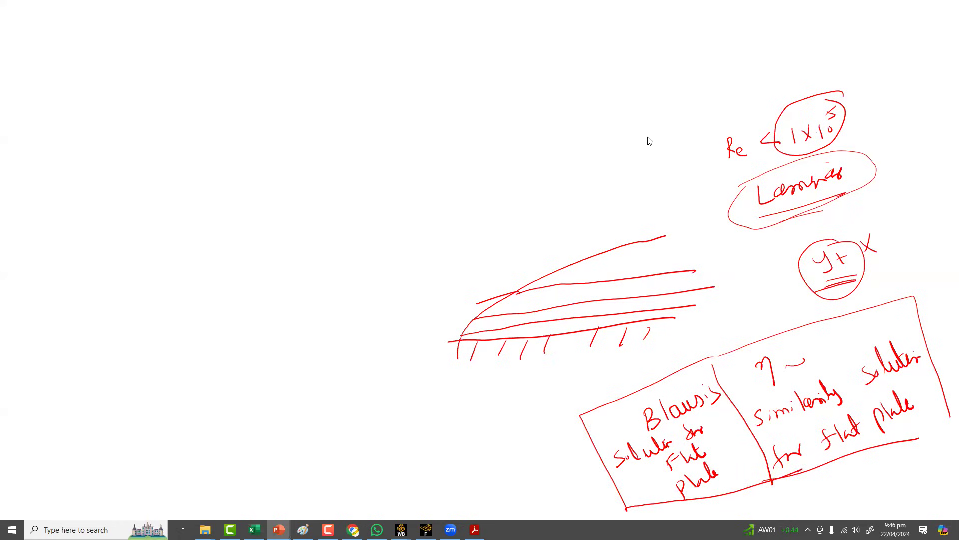
- End the slide show, discard the ink annotations and delete the blank slide 29
key("Escape")
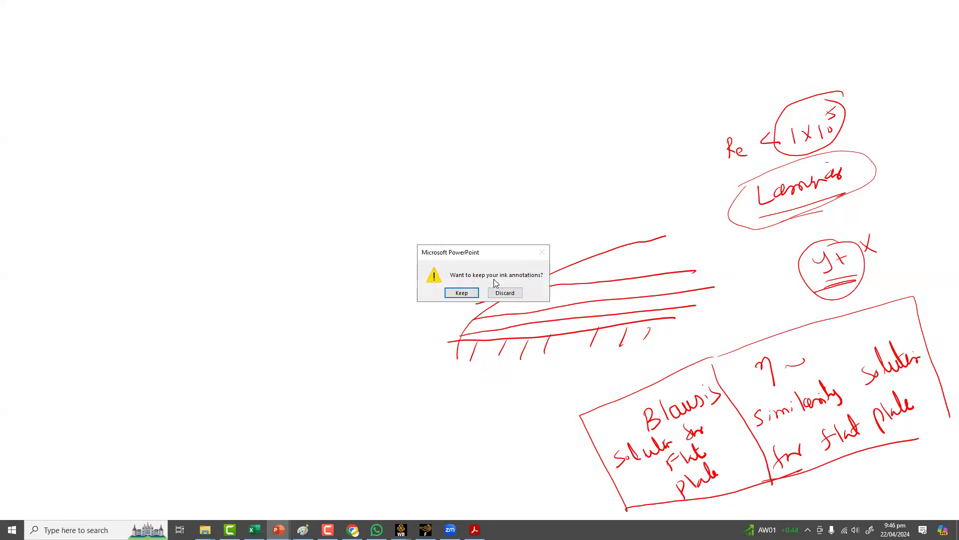
key("Tab")
key("Return")
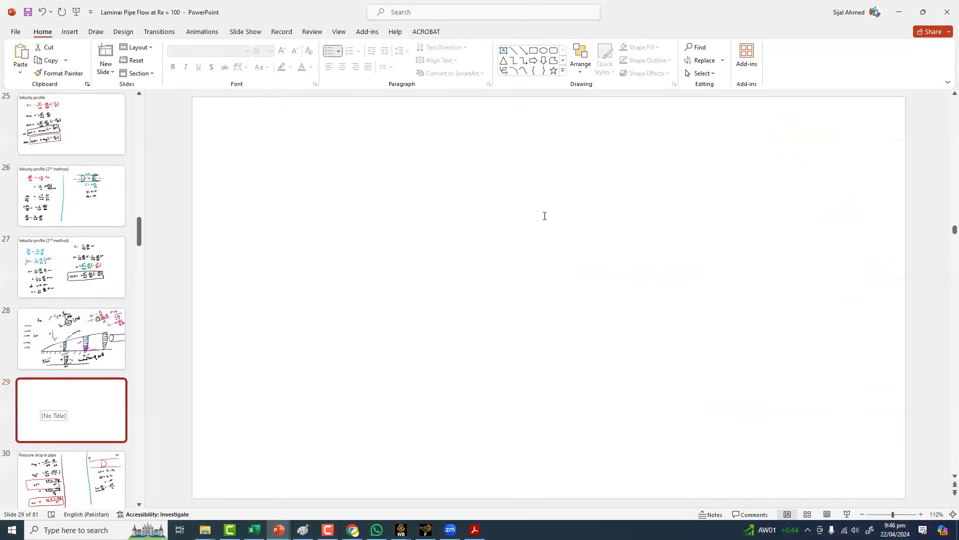
key("Delete")
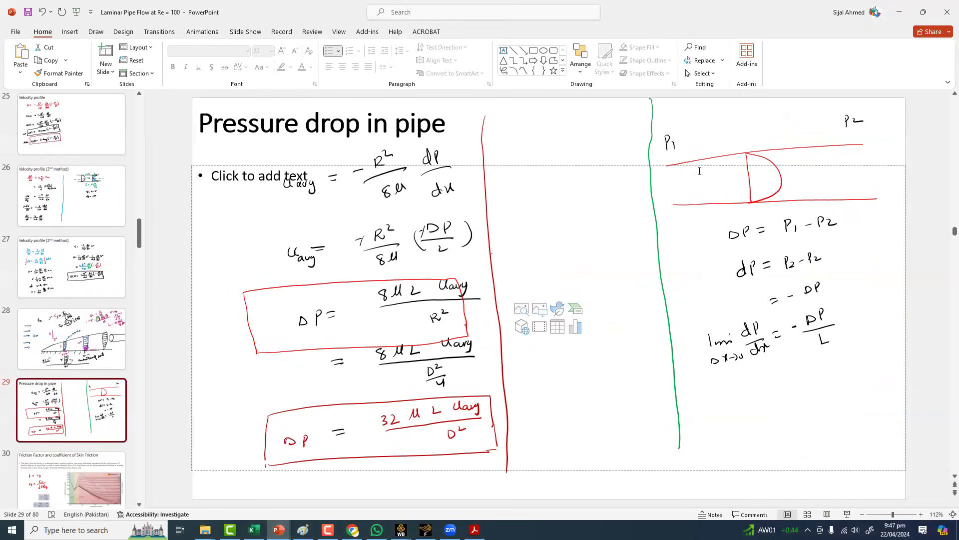
left_click(934, 245)
key("ctrl+a")
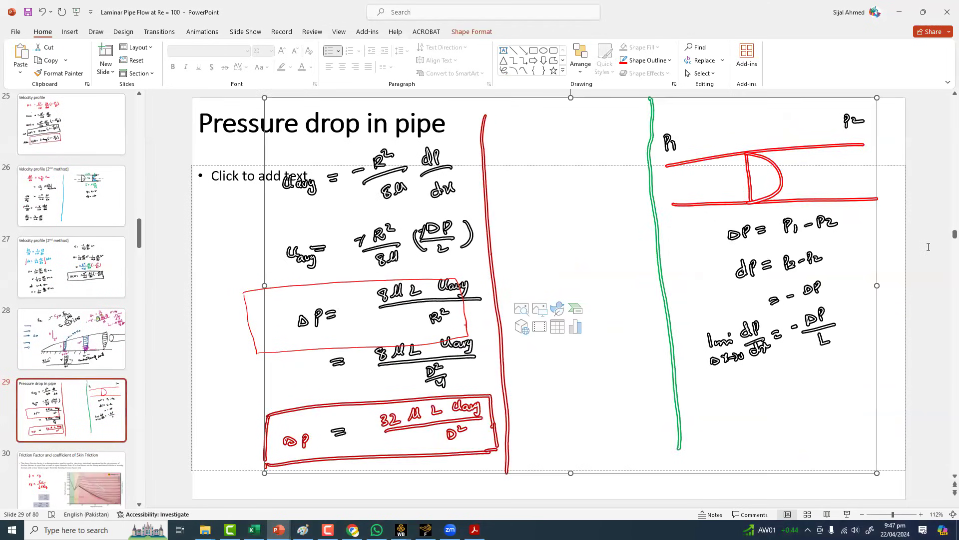
left_click(928, 247)
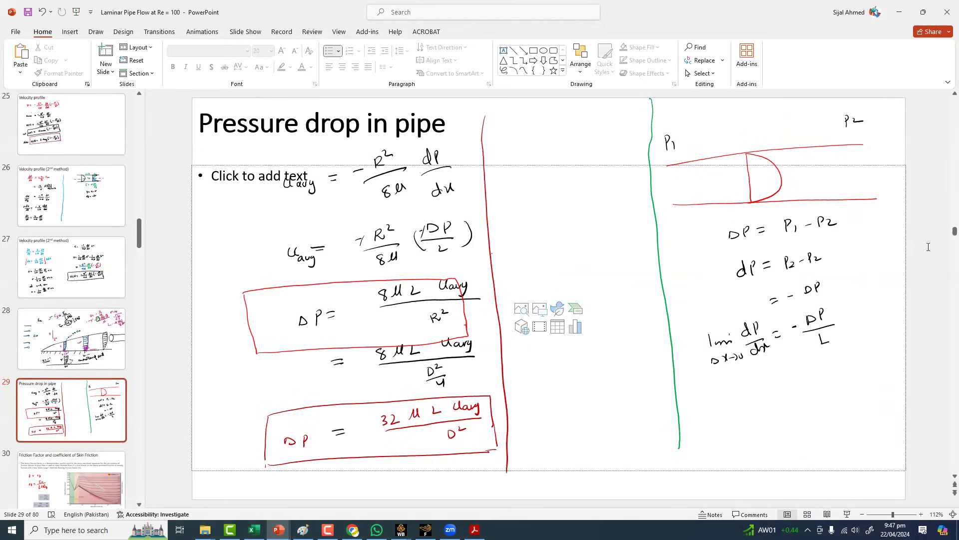